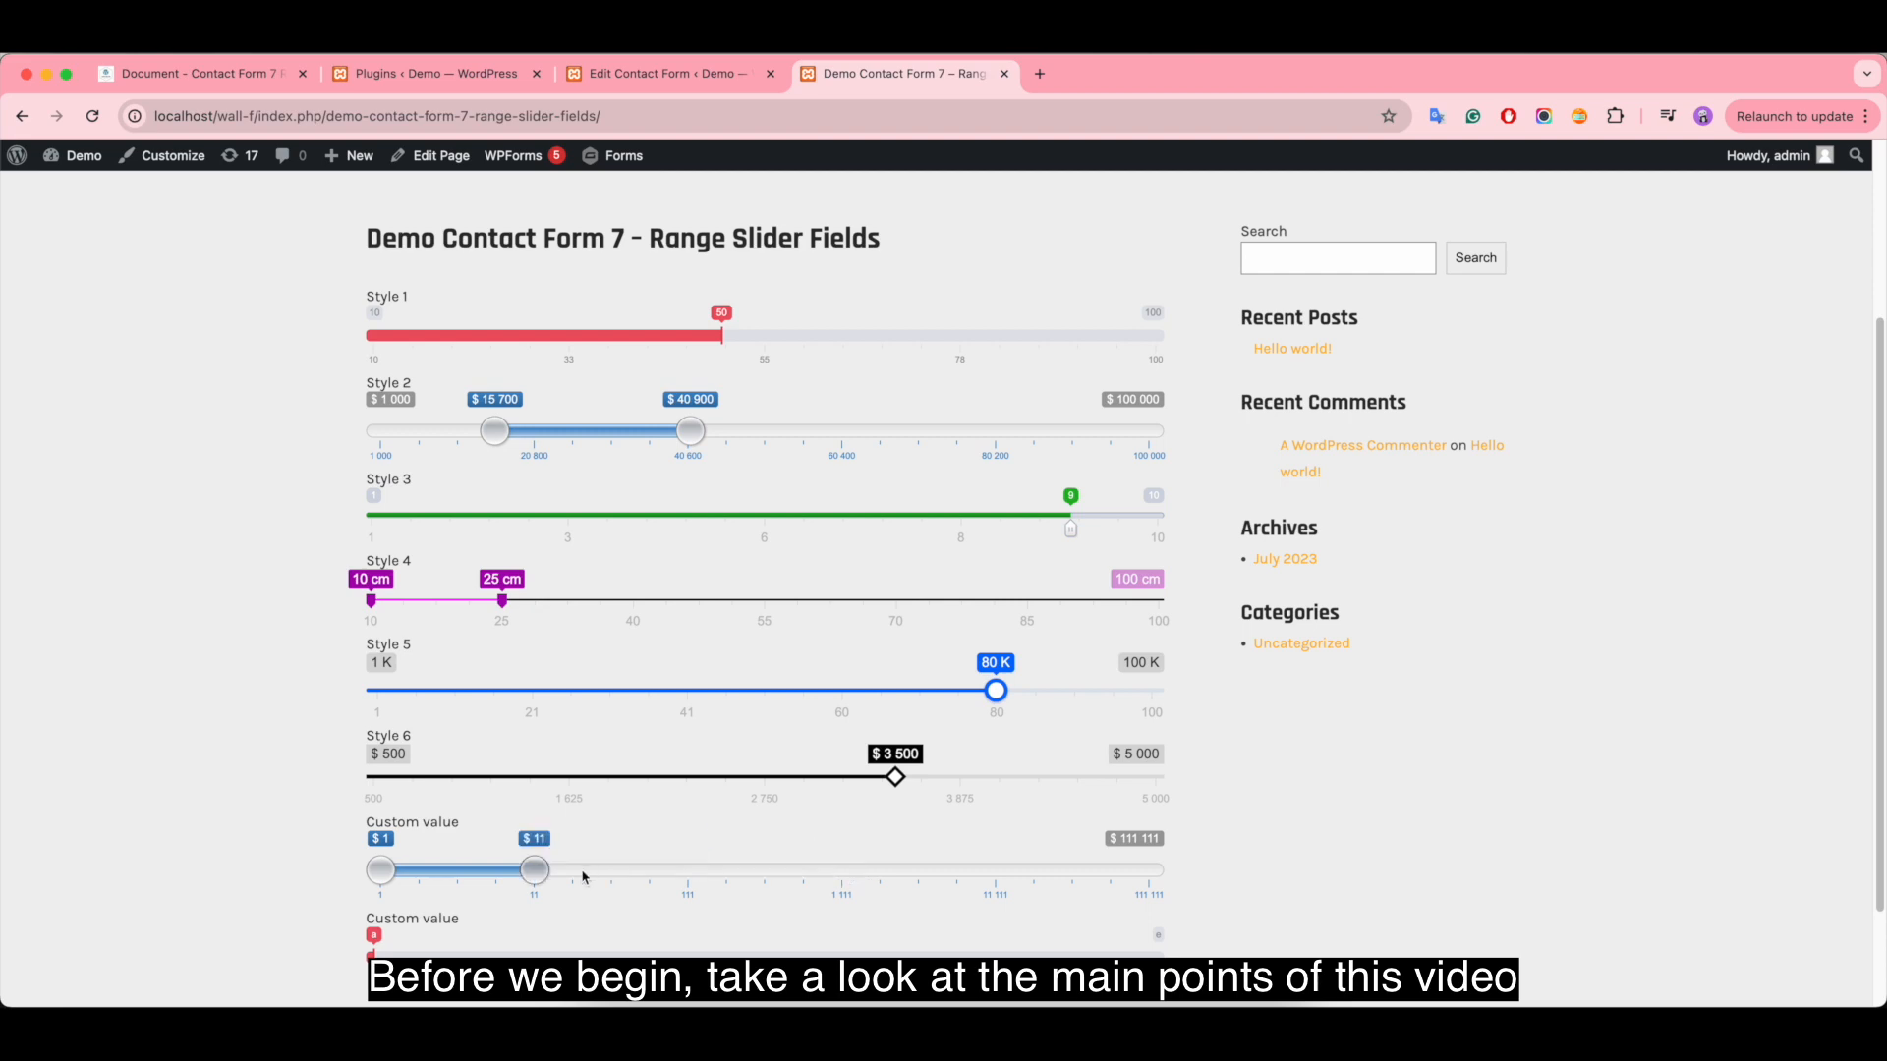
# - Preview the last custom-value slider on the demo page by moving its handle toward the upper end
pyautogui.moveTo(373, 951); pyautogui.dragTo(960, 951)
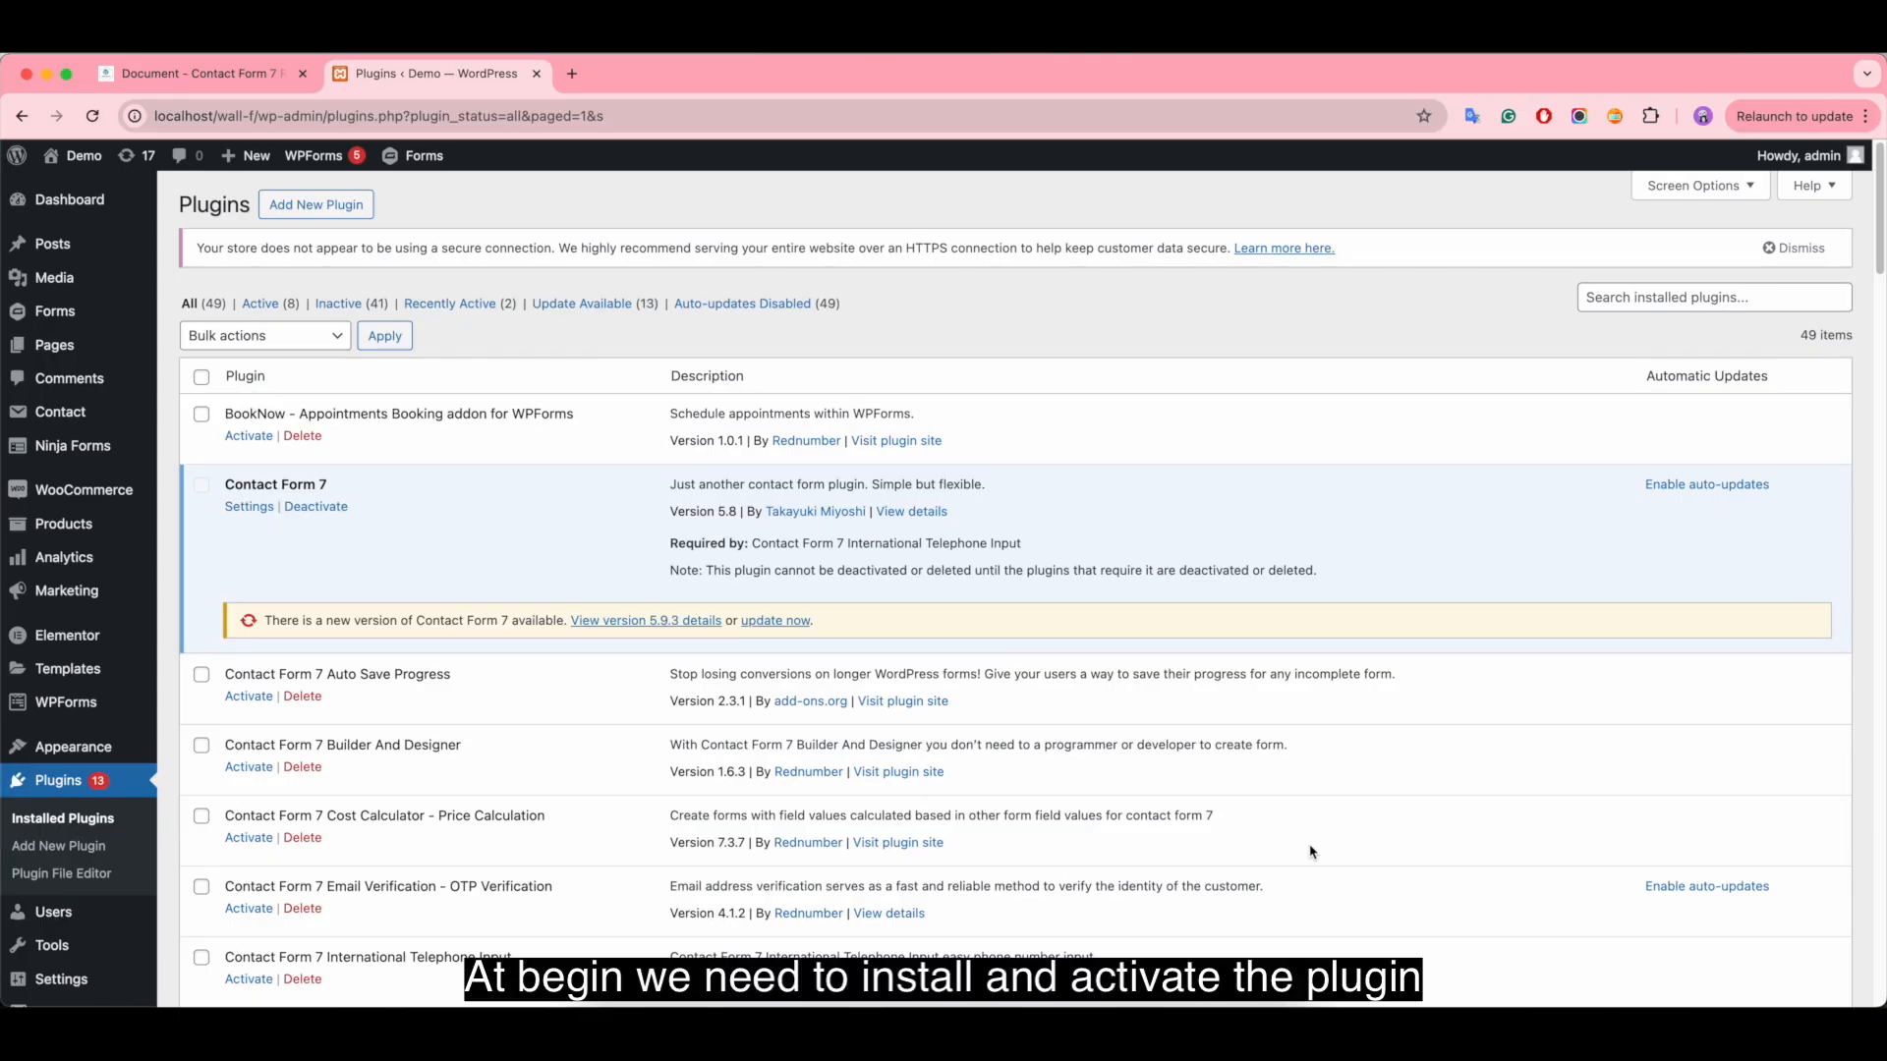
# - Upload and install the plugin file contact-form-7-range-slider.zip, activate it, and check its entry among the installed plugins
pyautogui.click(329, 208)
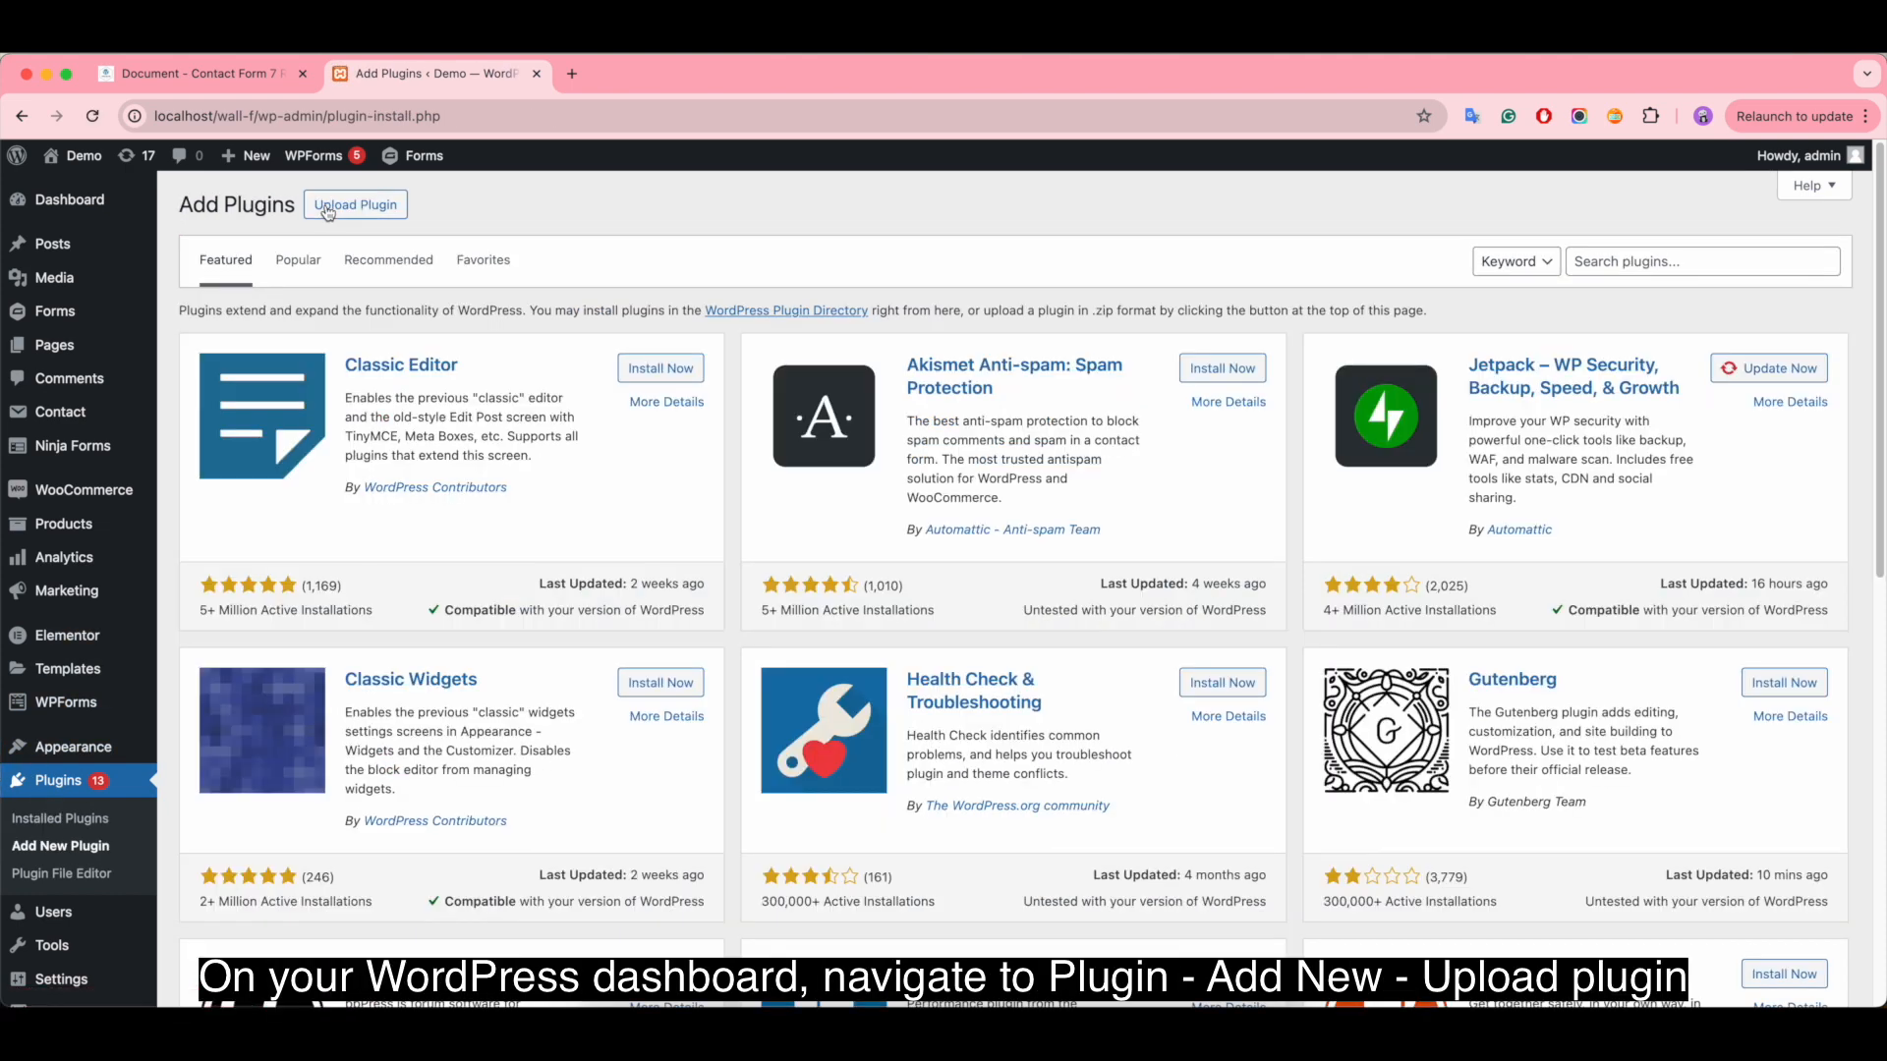
pyautogui.click(330, 207)
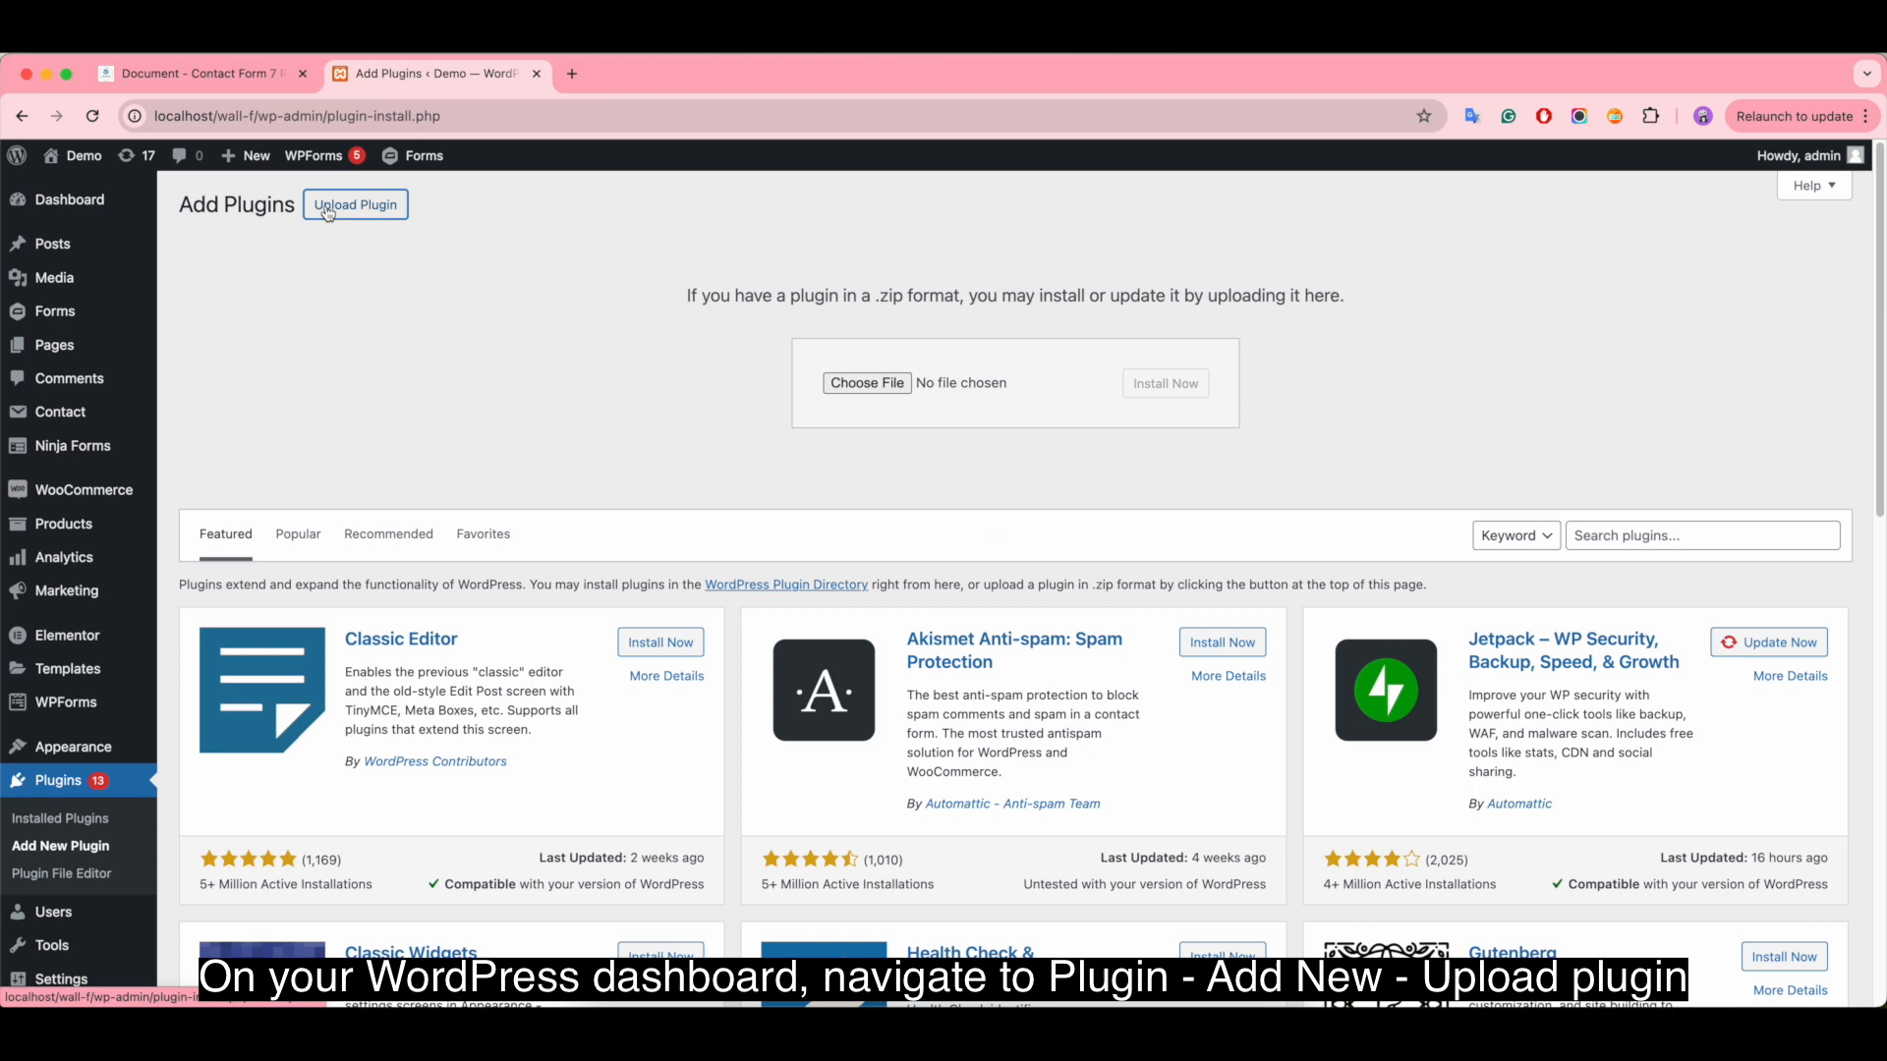
pyautogui.click(937, 400)
pyautogui.doubleClick(851, 336)
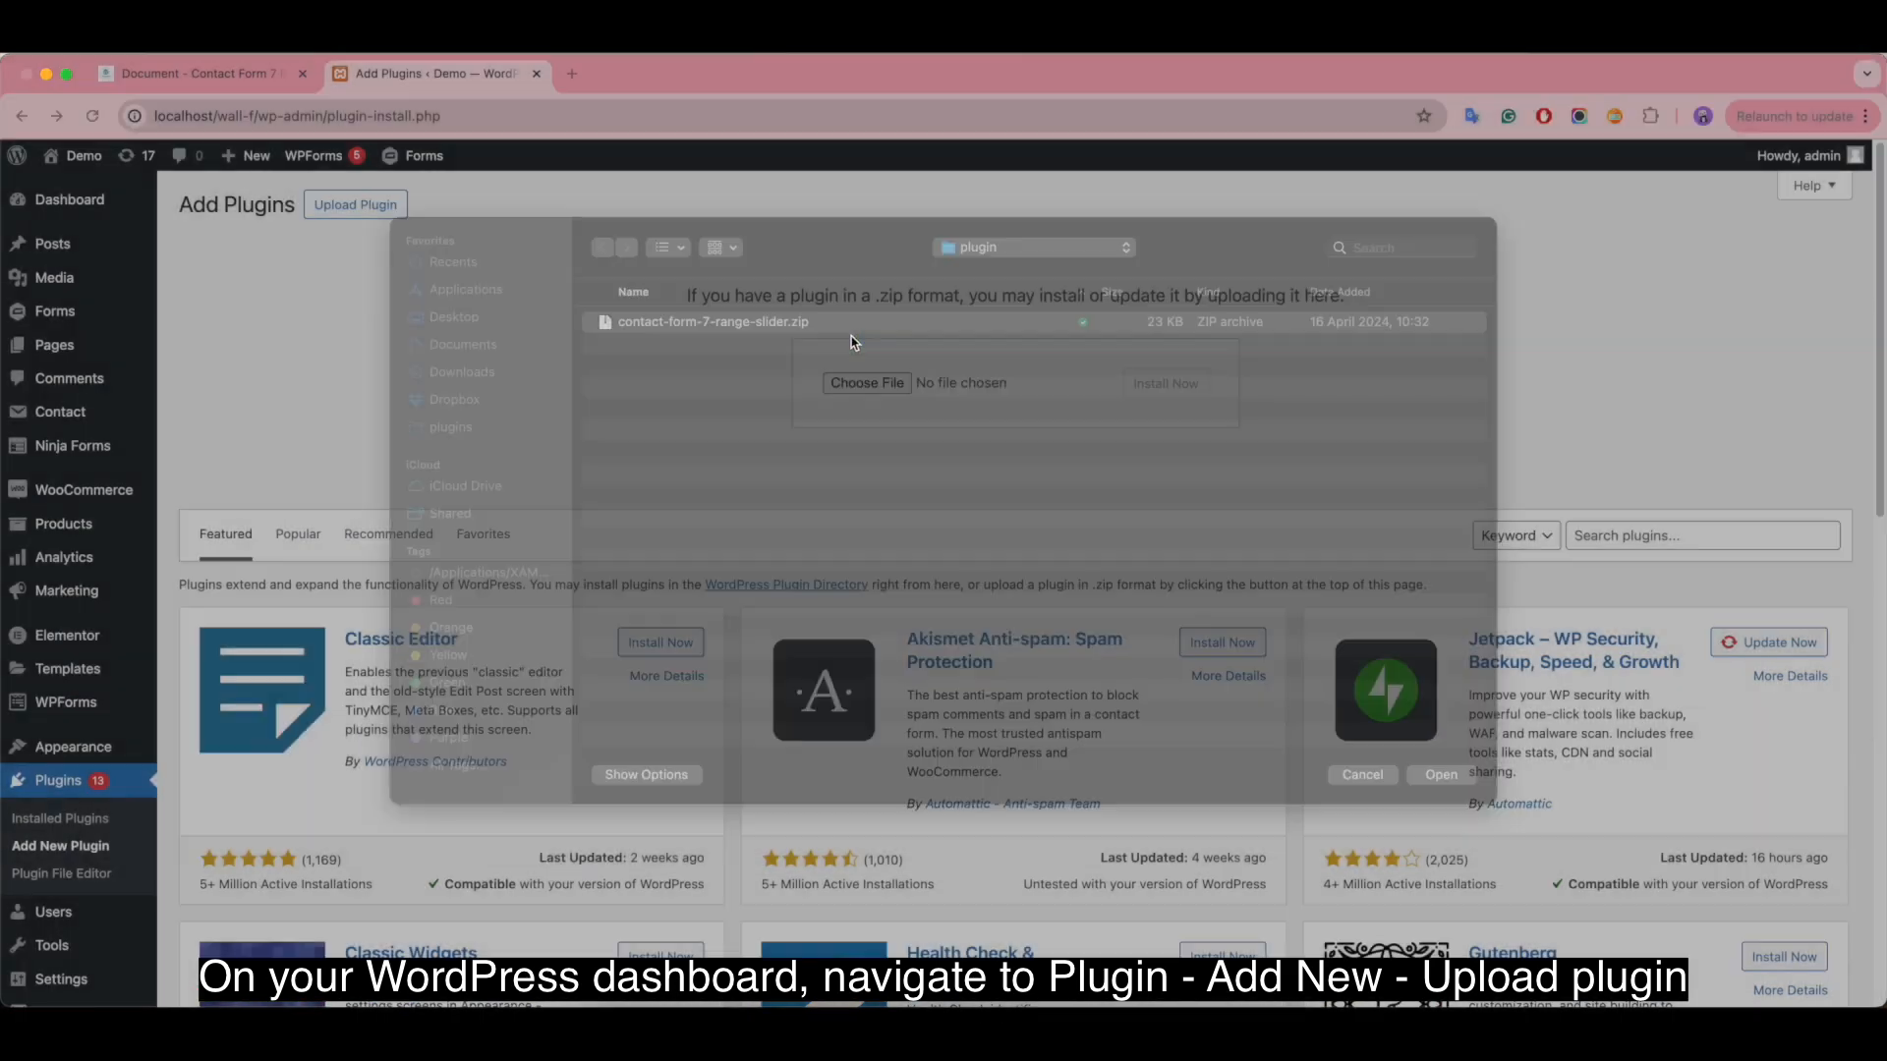
pyautogui.click(1184, 385)
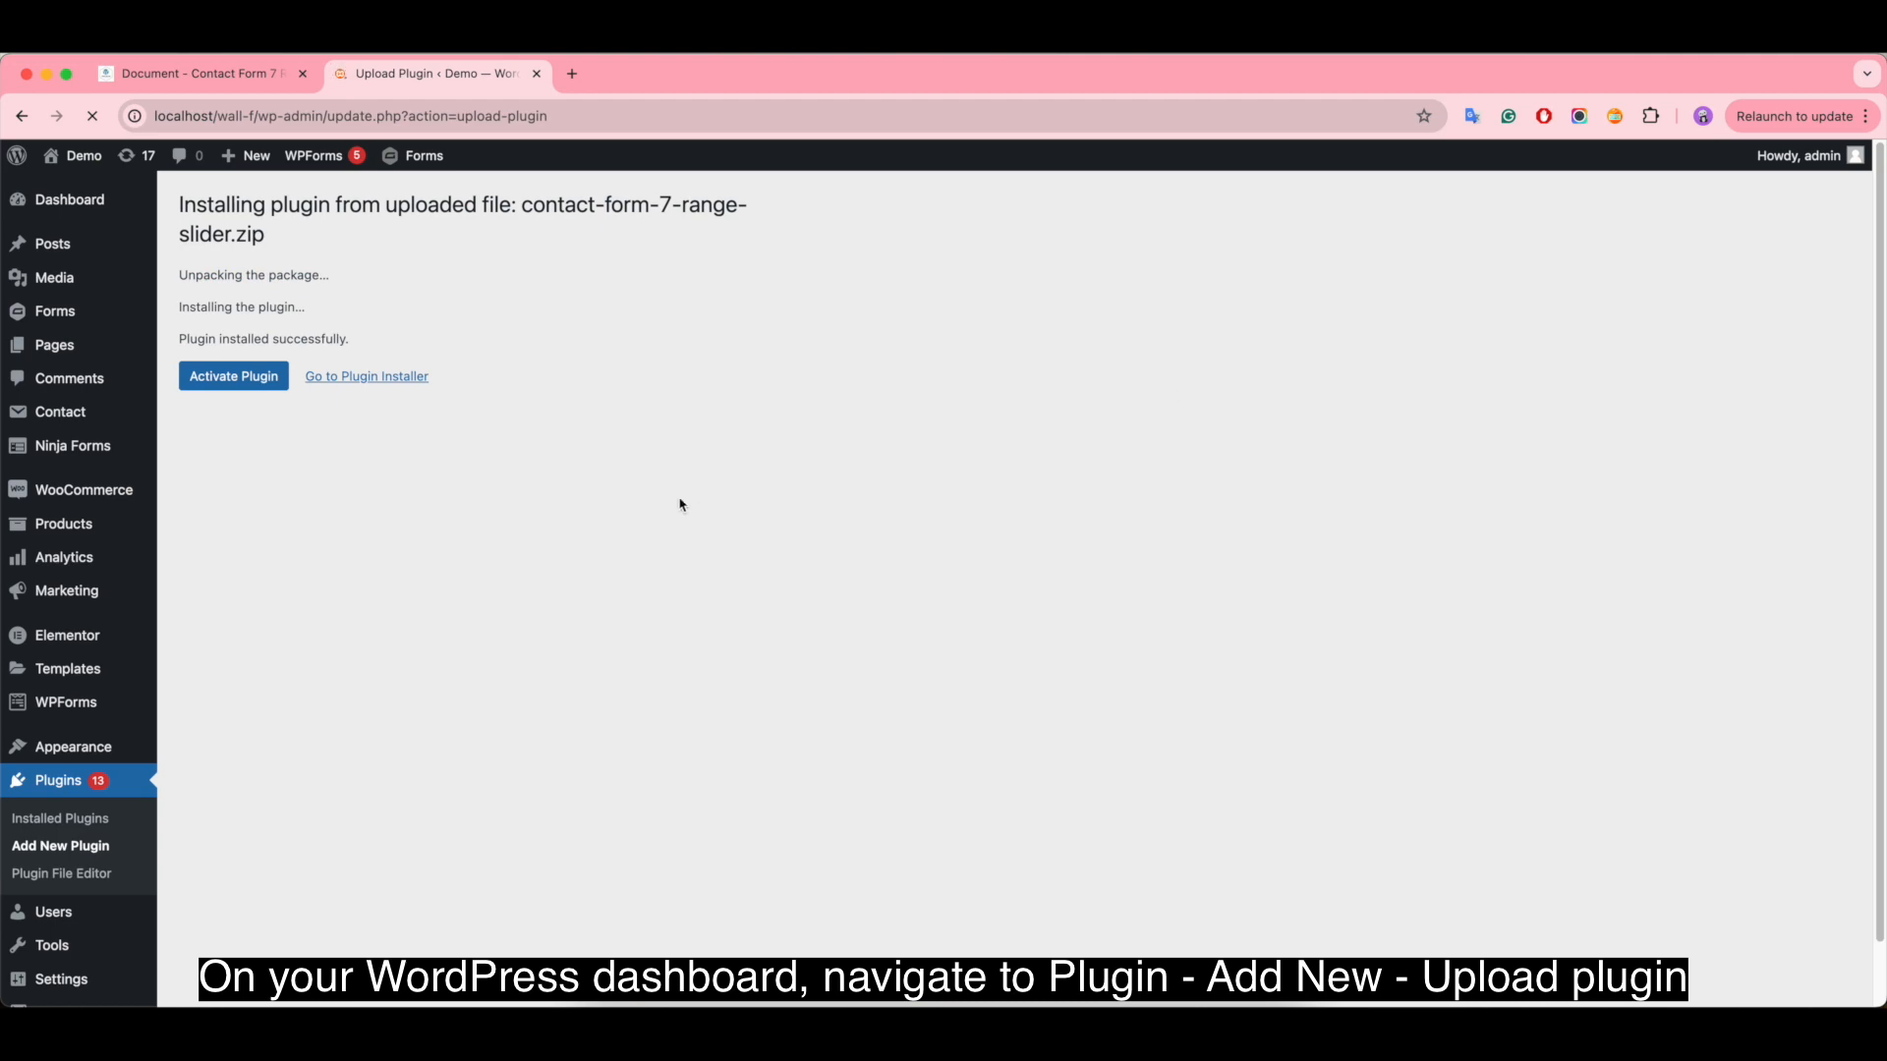
pyautogui.click(241, 381)
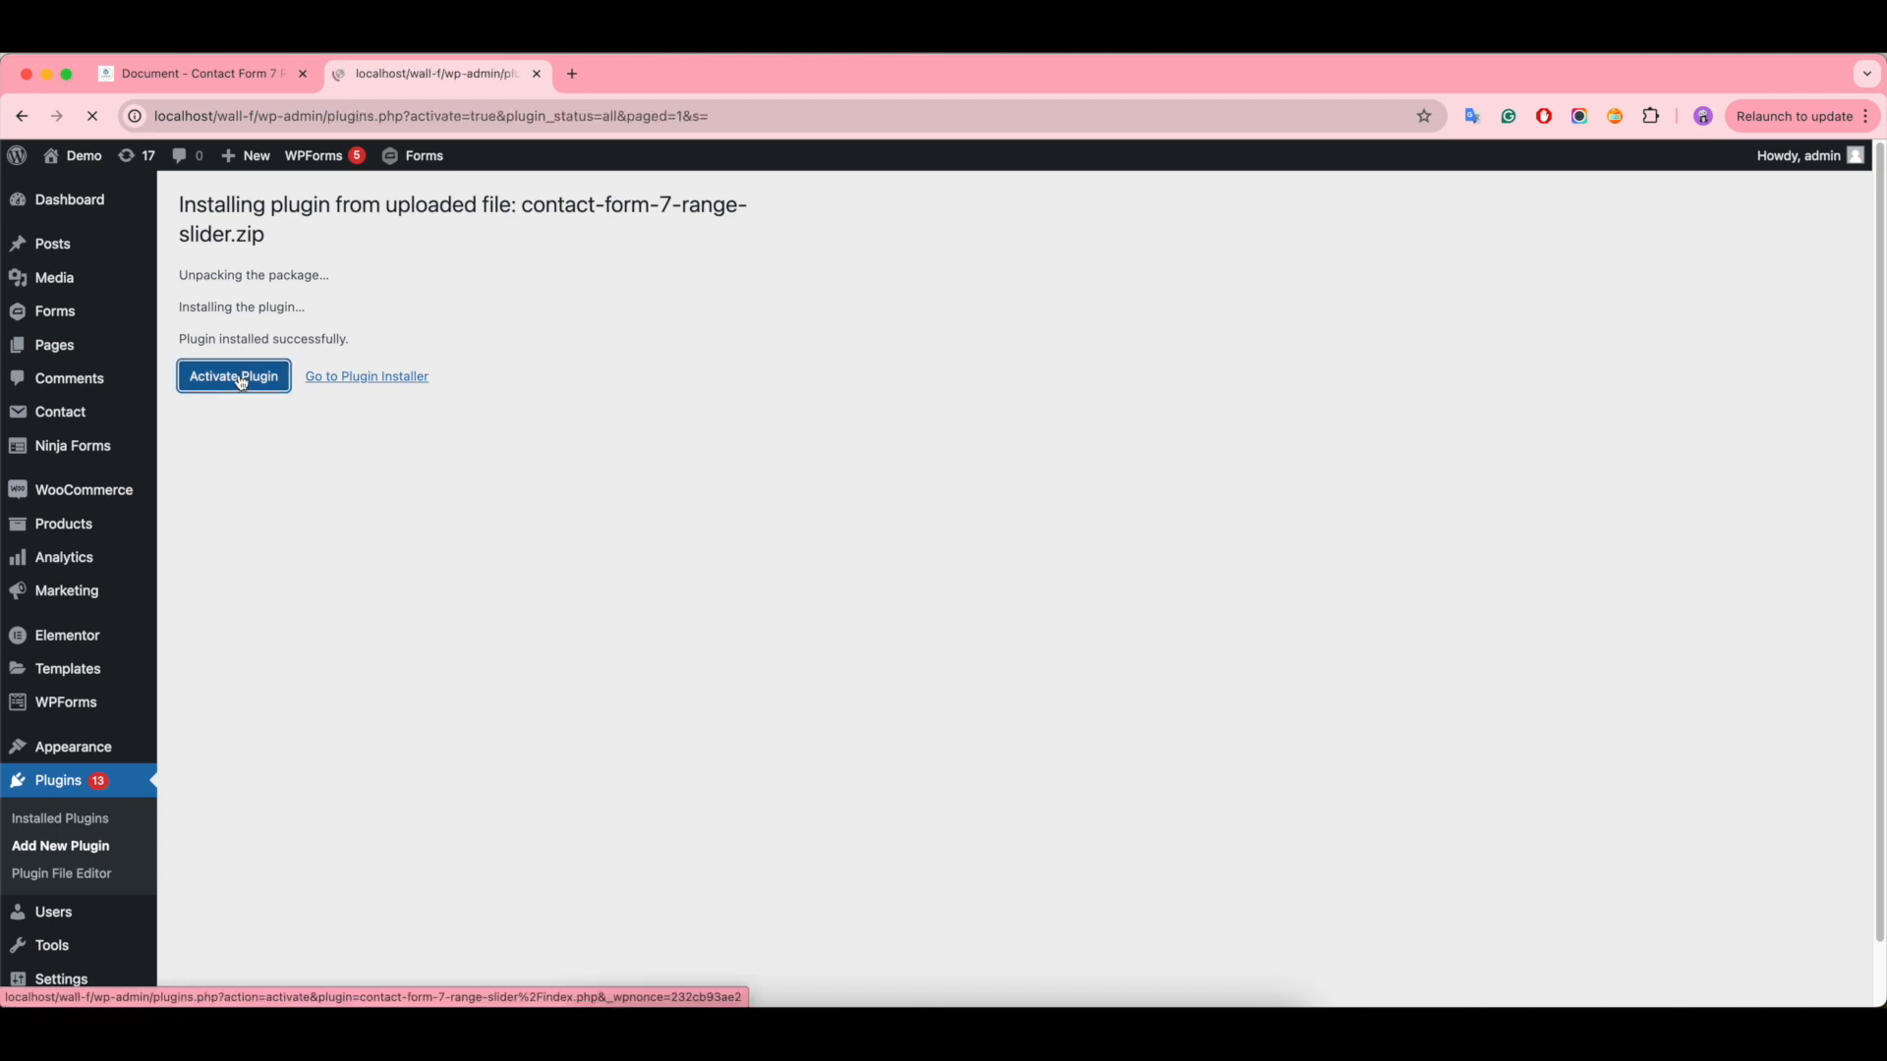
pyautogui.scroll(-1, 607, 765)
pyautogui.scroll(-10, 607, 766)
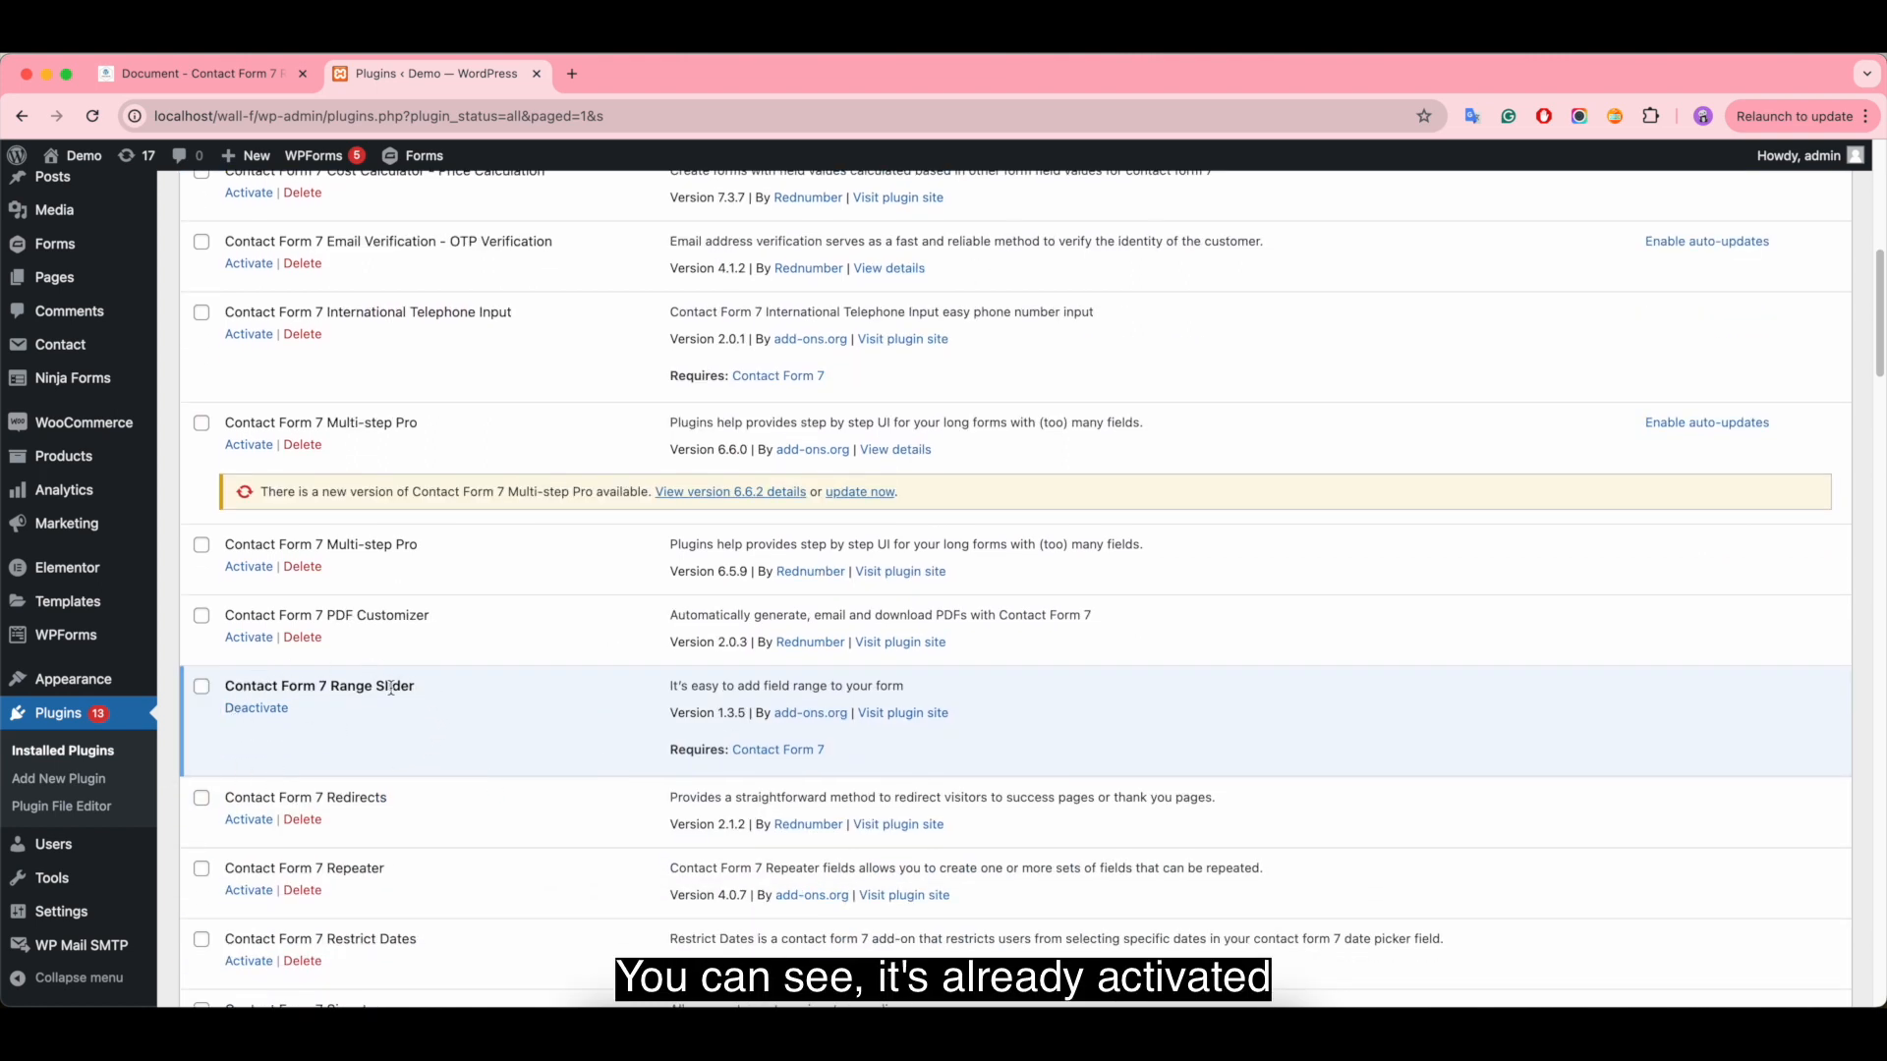
pyautogui.scroll(10, 551, 645)
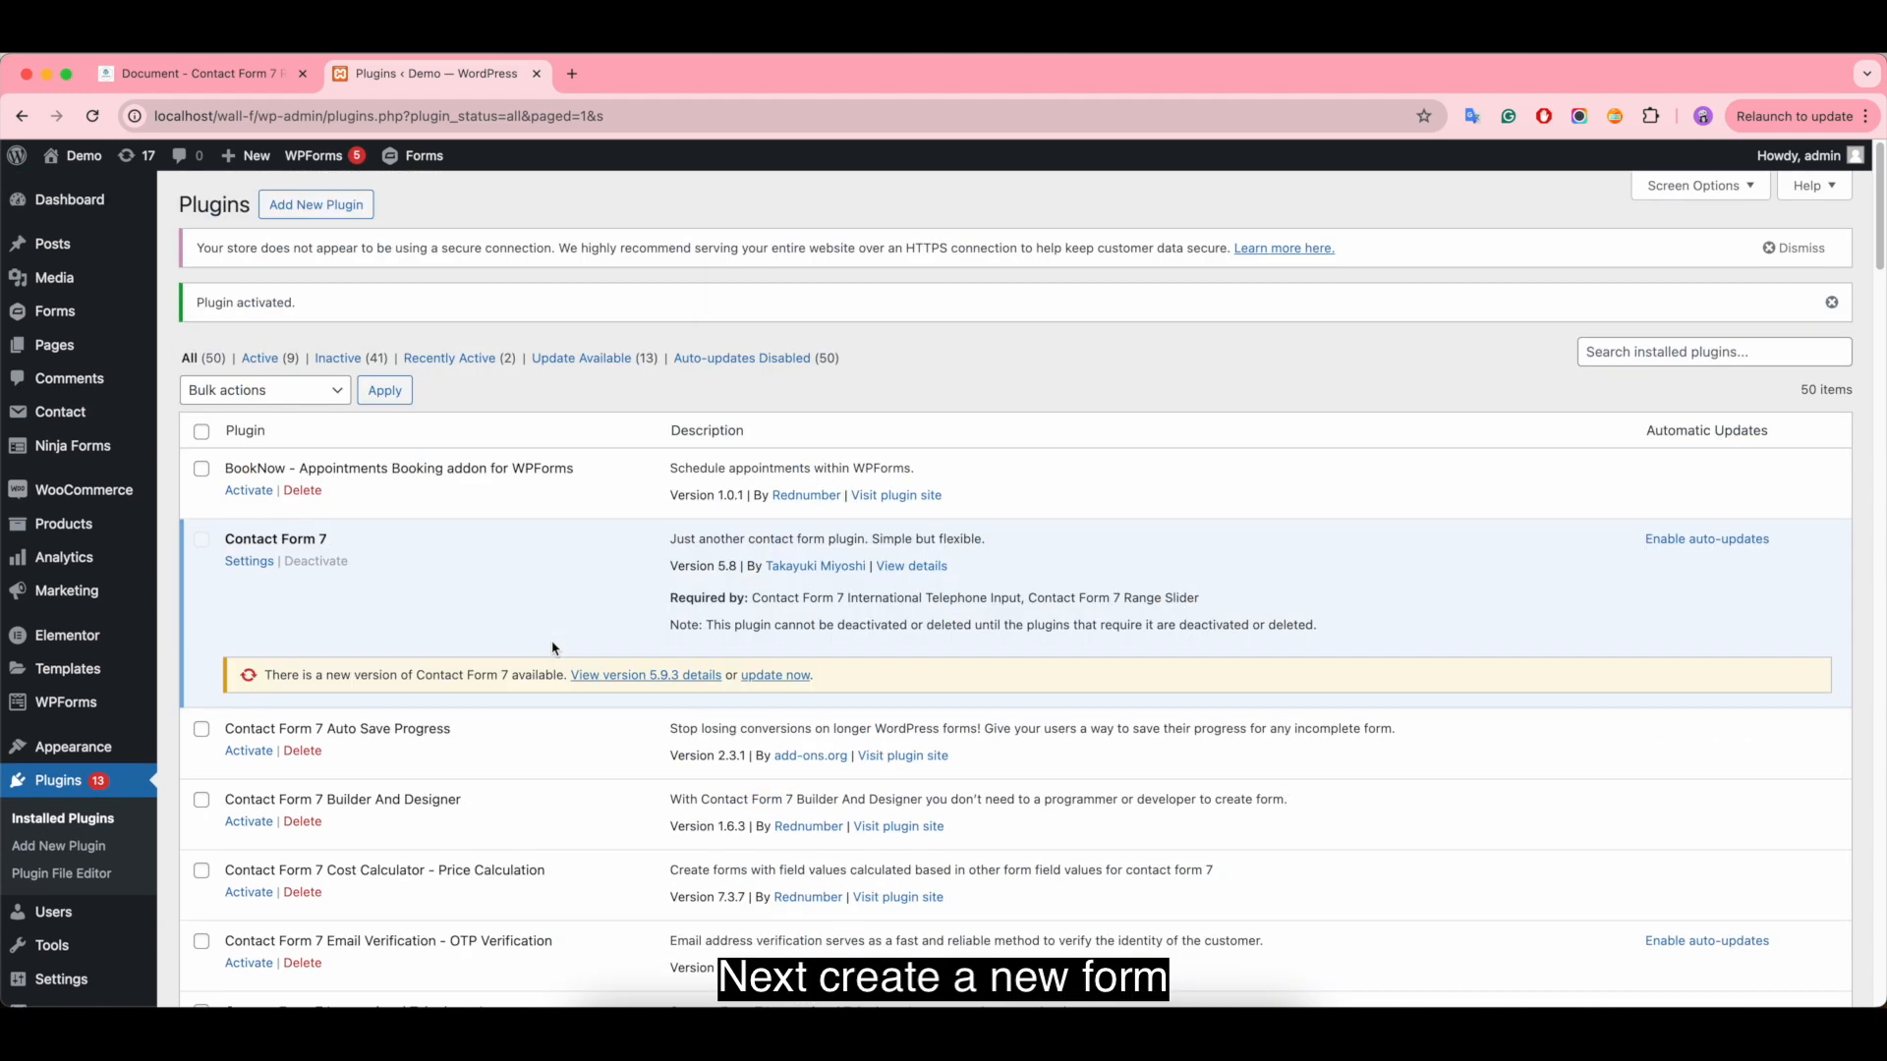
# - Create a new contact form in a separate browser tab and title it "Contact Form 7 - Range Slider Fields"
pyautogui.moveTo(67, 413)
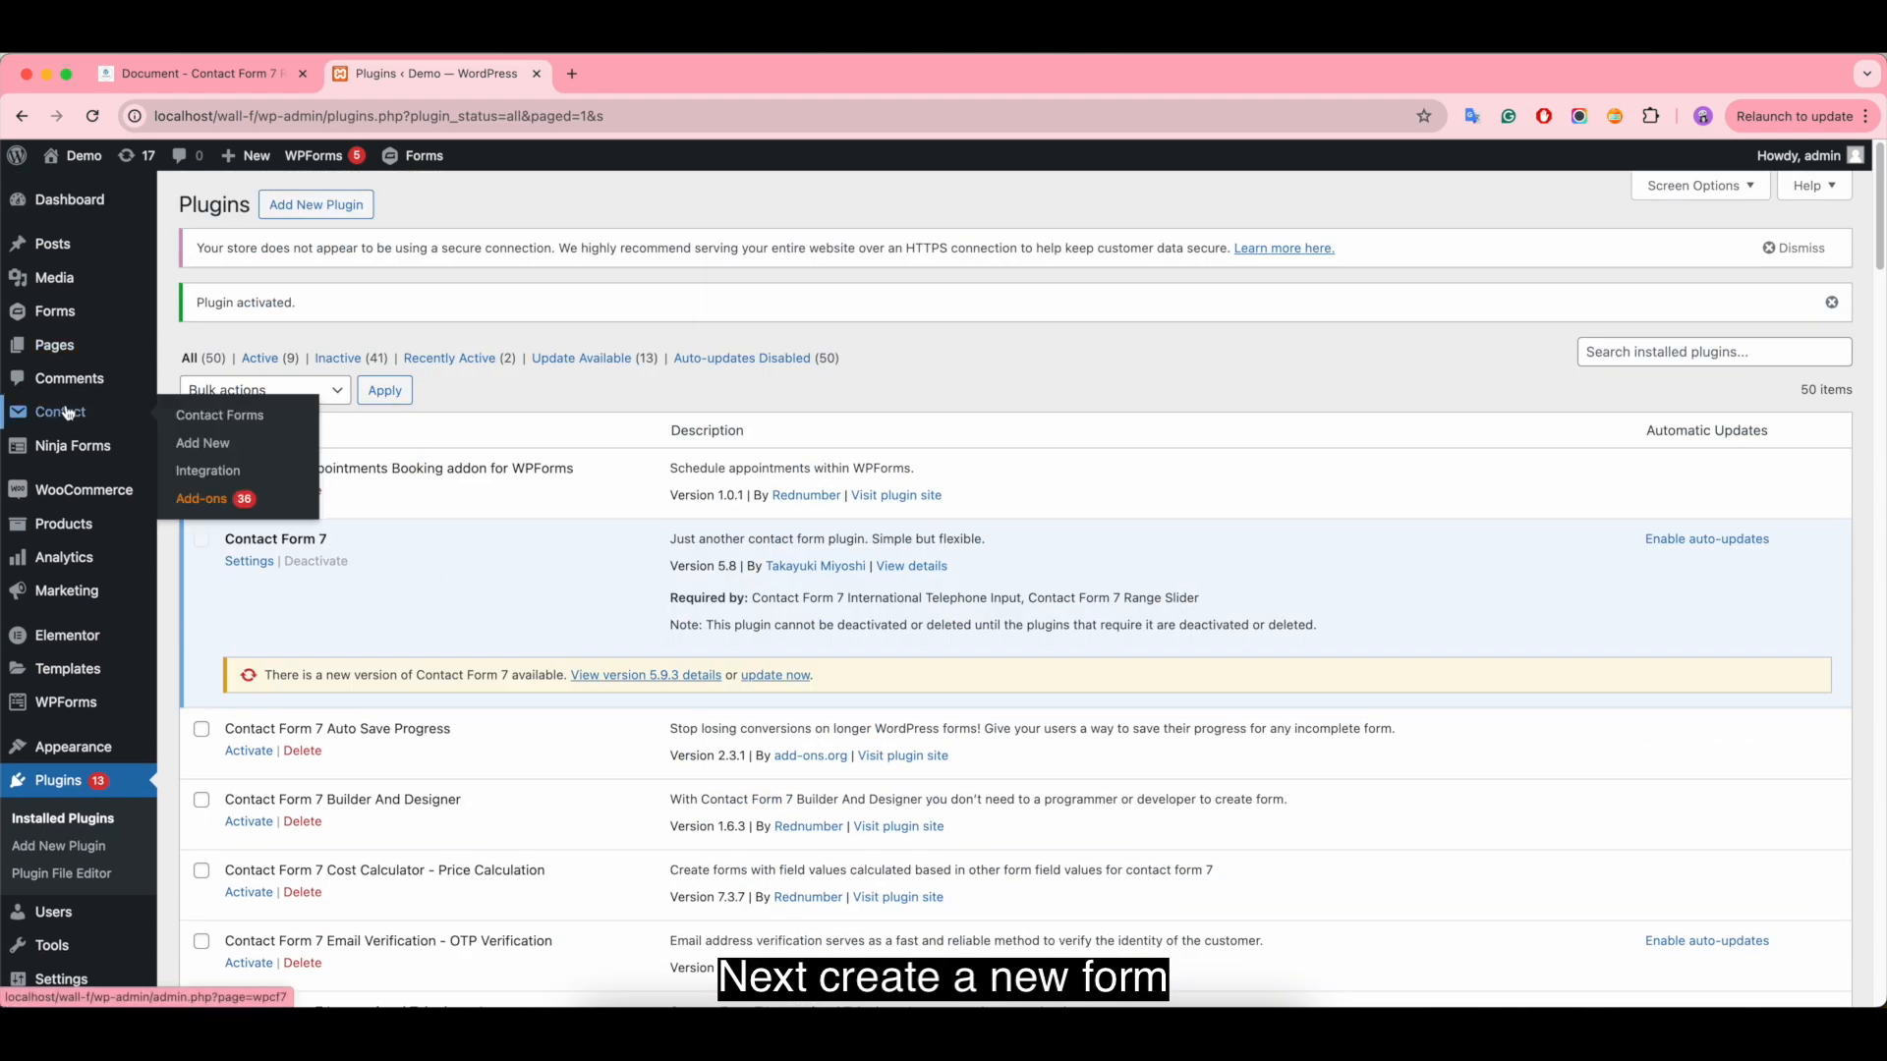
pyautogui.rightClick(209, 442)
pyautogui.click(270, 452)
pyautogui.click(629, 87)
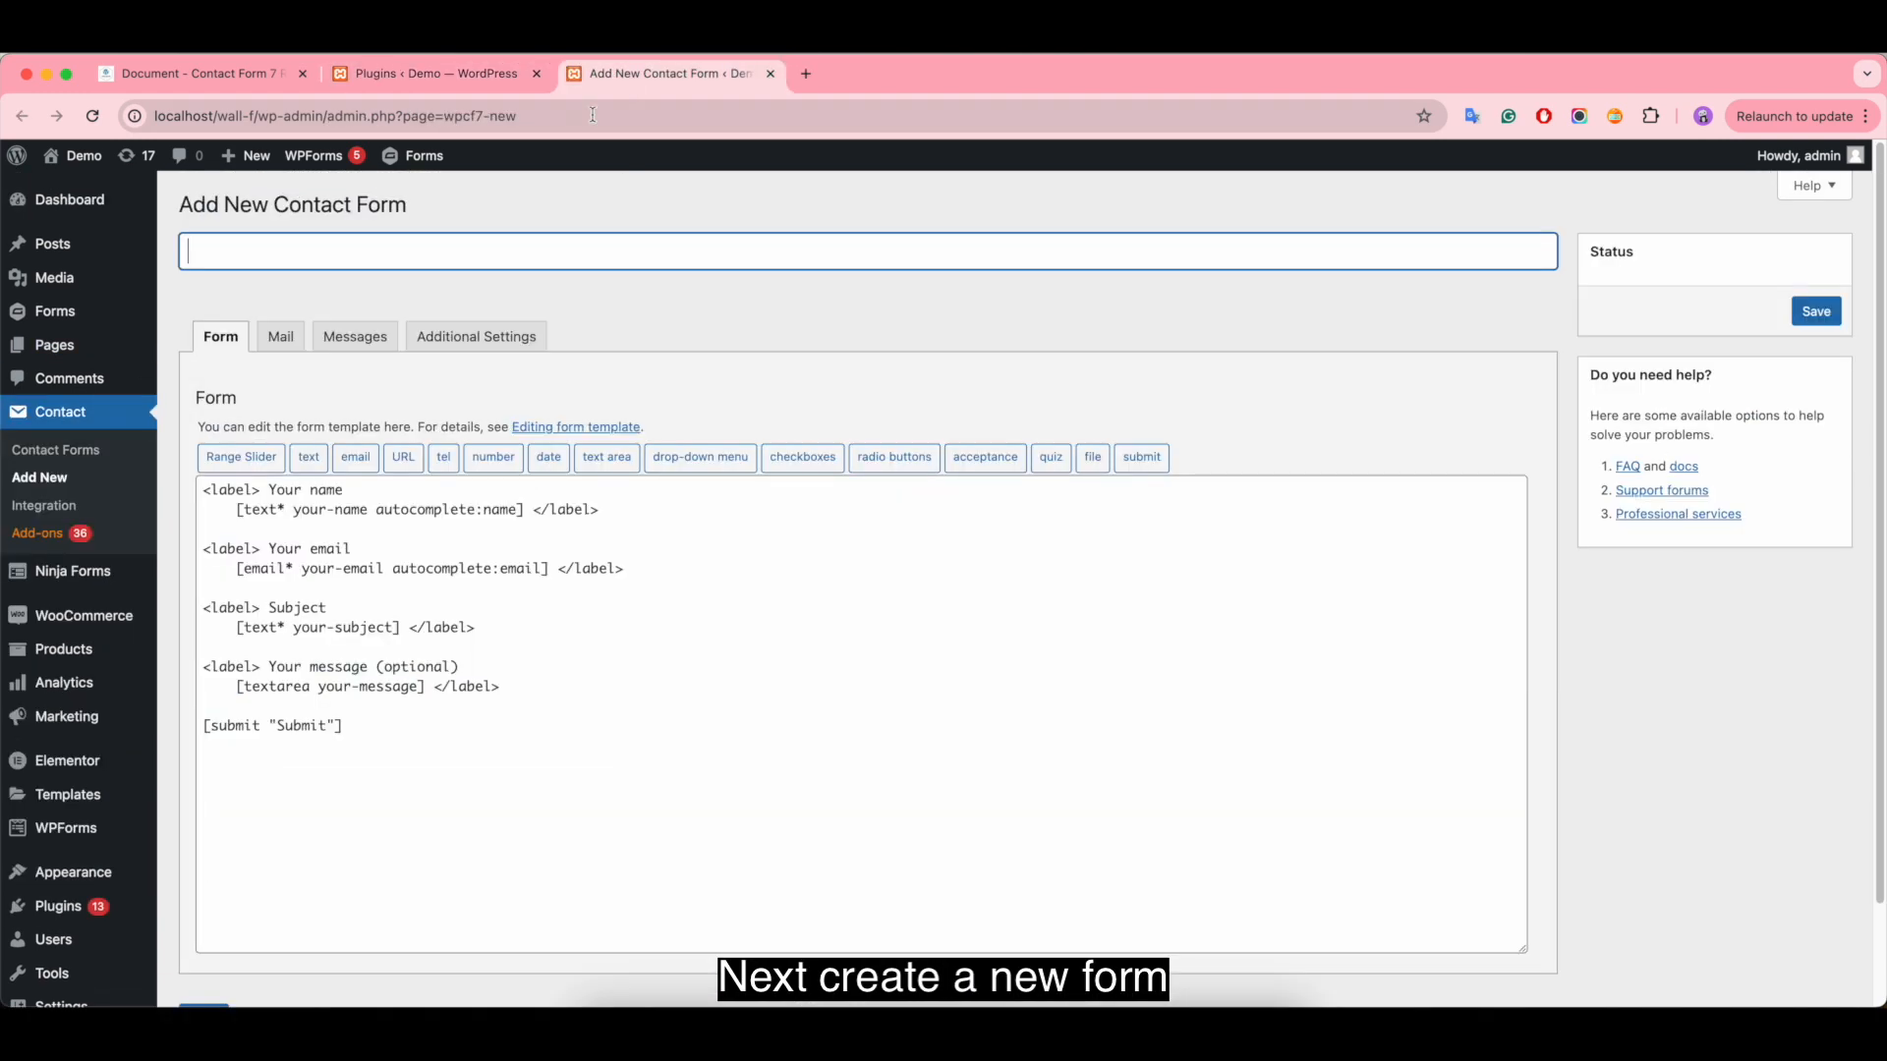
pyautogui.write('Contact')
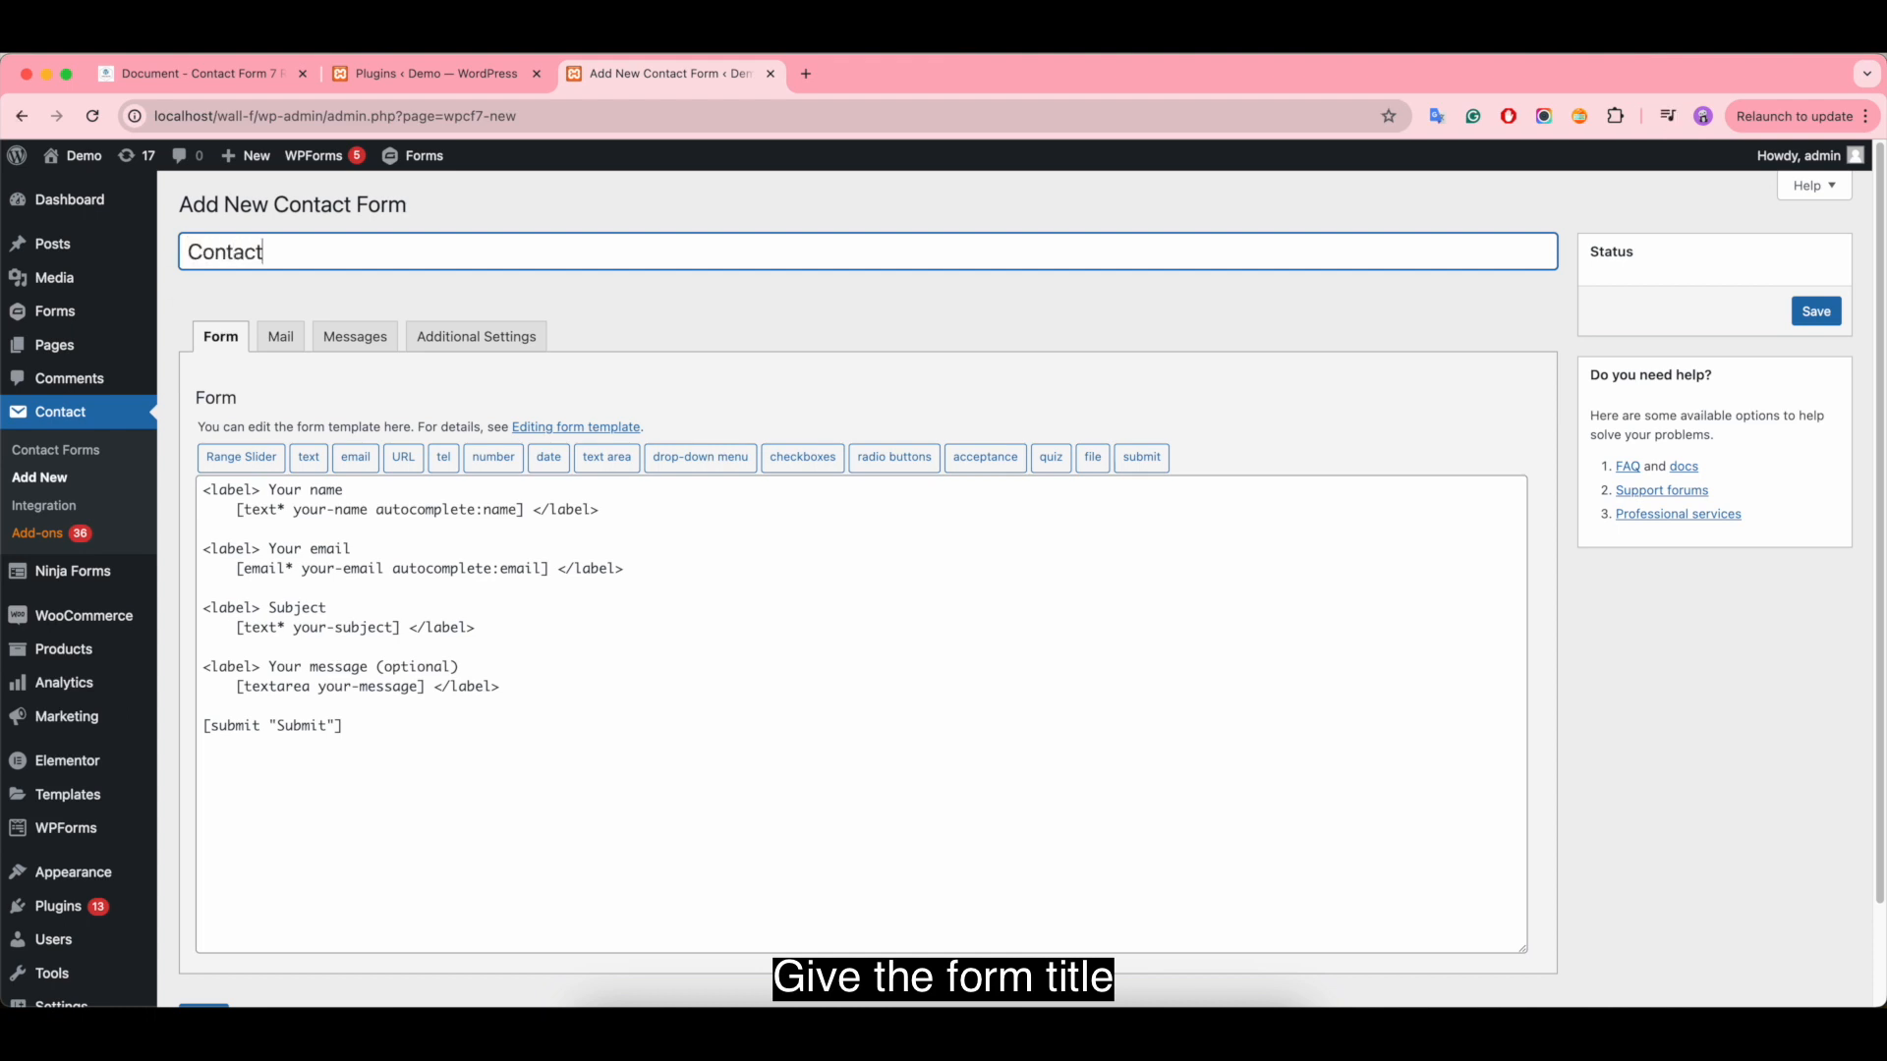
pyautogui.write(' Form 7 - Range Slider Fields')
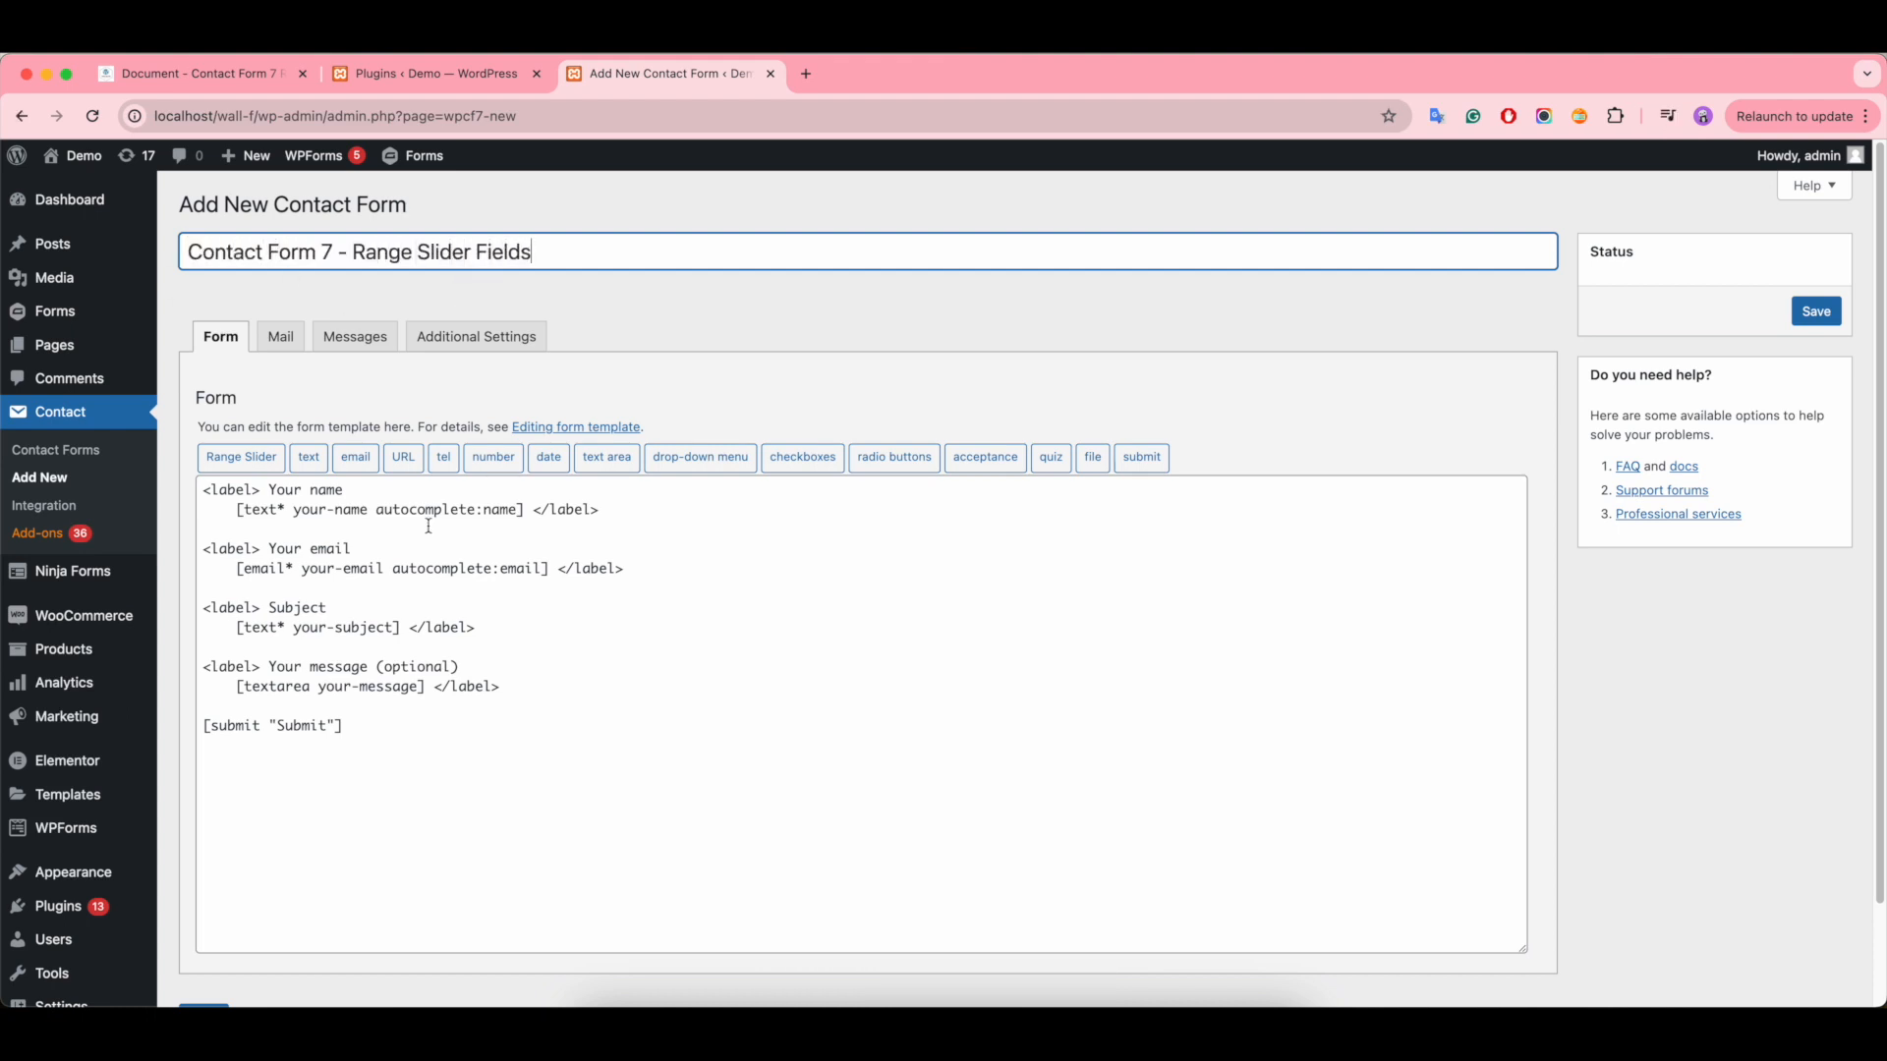
# - Relabel the first field in the form template as "Style 1" and remove its your-name text tag
pyautogui.click(432, 584)
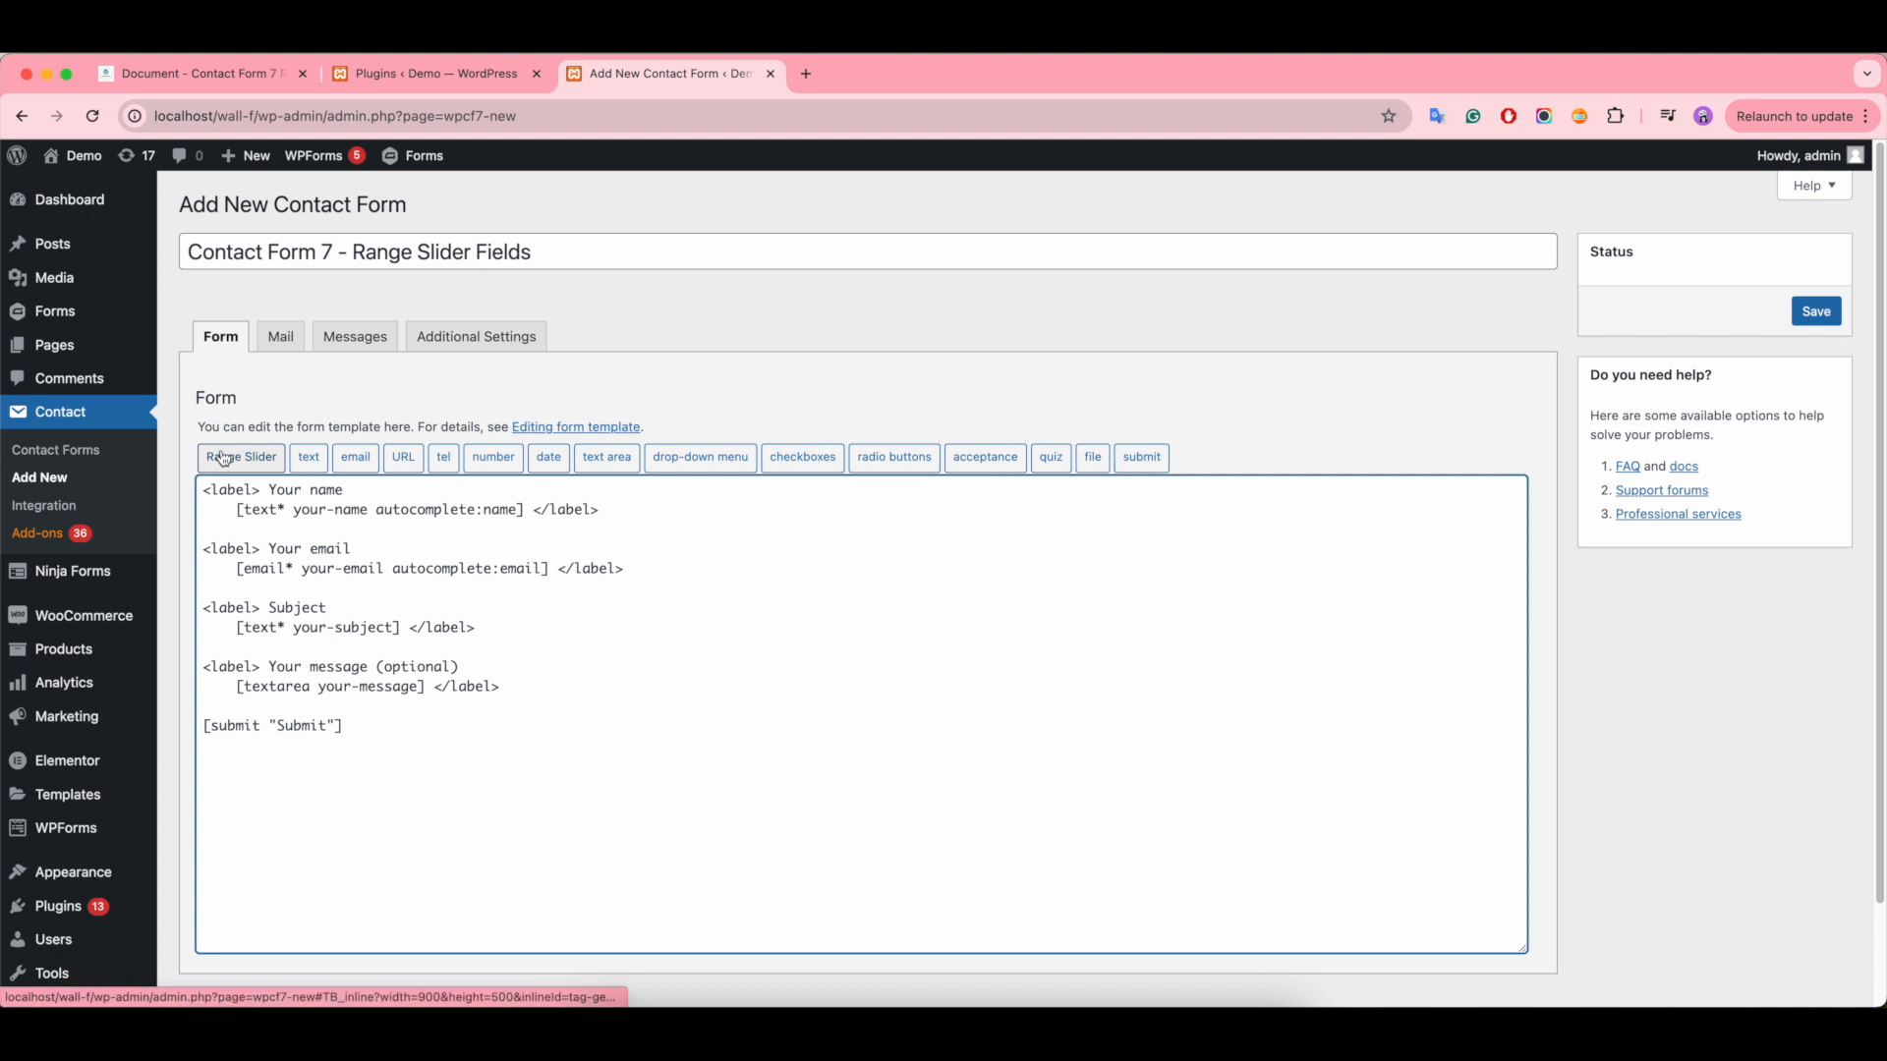
pyautogui.press('BackSpace')
pyautogui.press('BackSpace')
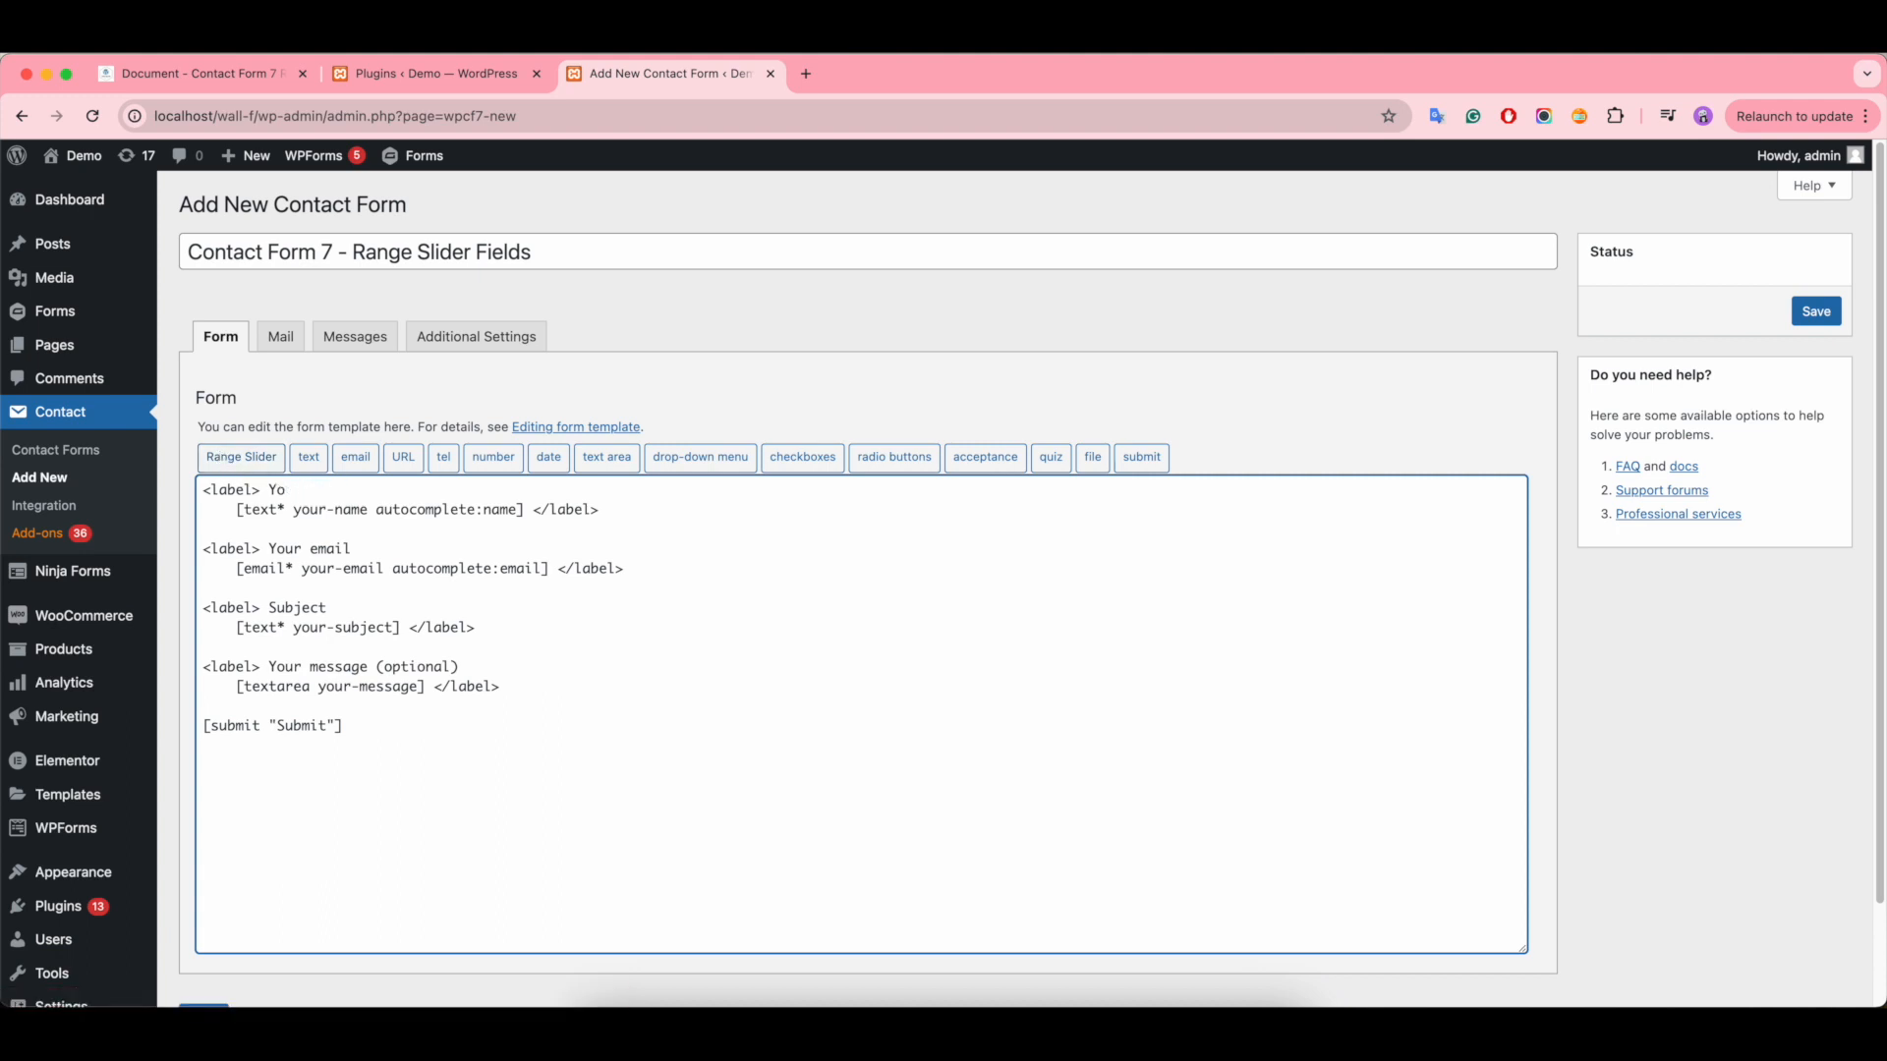
pyautogui.write('Style 1')
pyautogui.moveTo(524, 509); pyautogui.dragTo(232, 509)
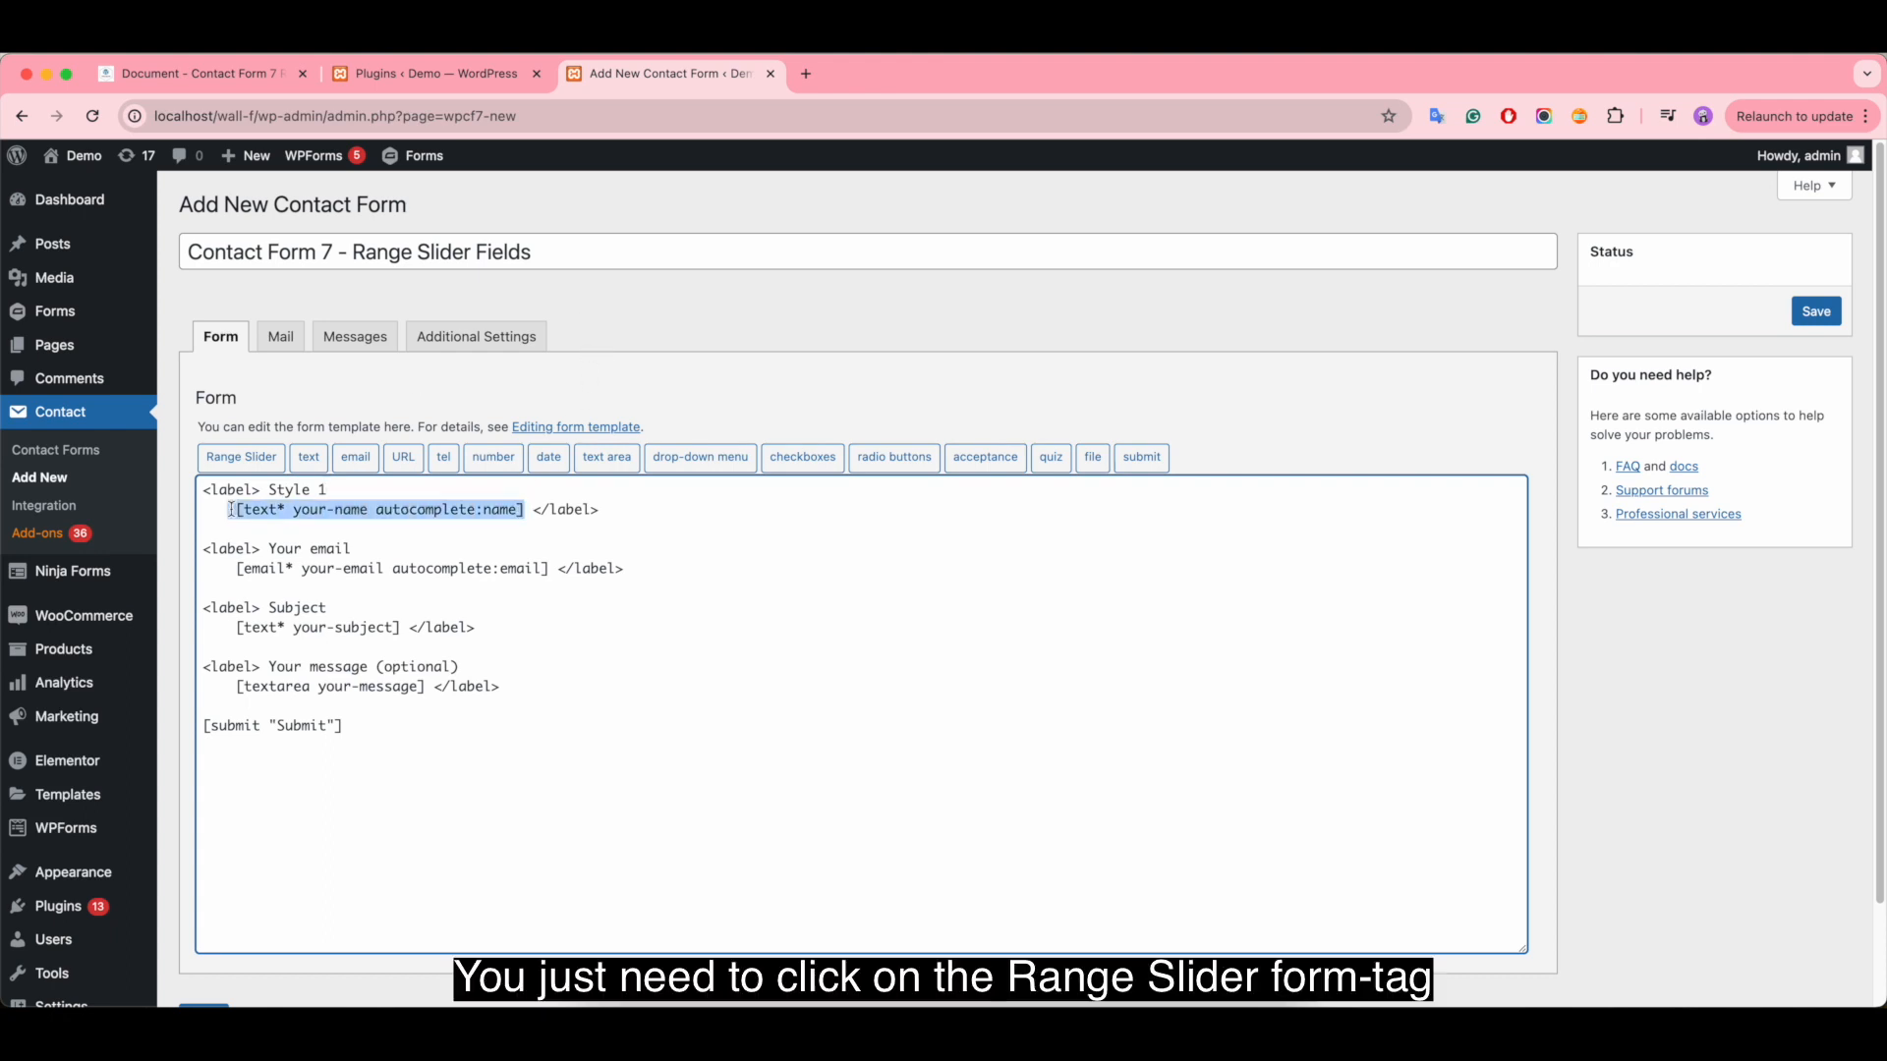
pyautogui.press('BackSpace')
# - Start a Range Slider form-tag for Style 1 and consult the UI skin section of the plugin's online document
pyautogui.click(241, 460)
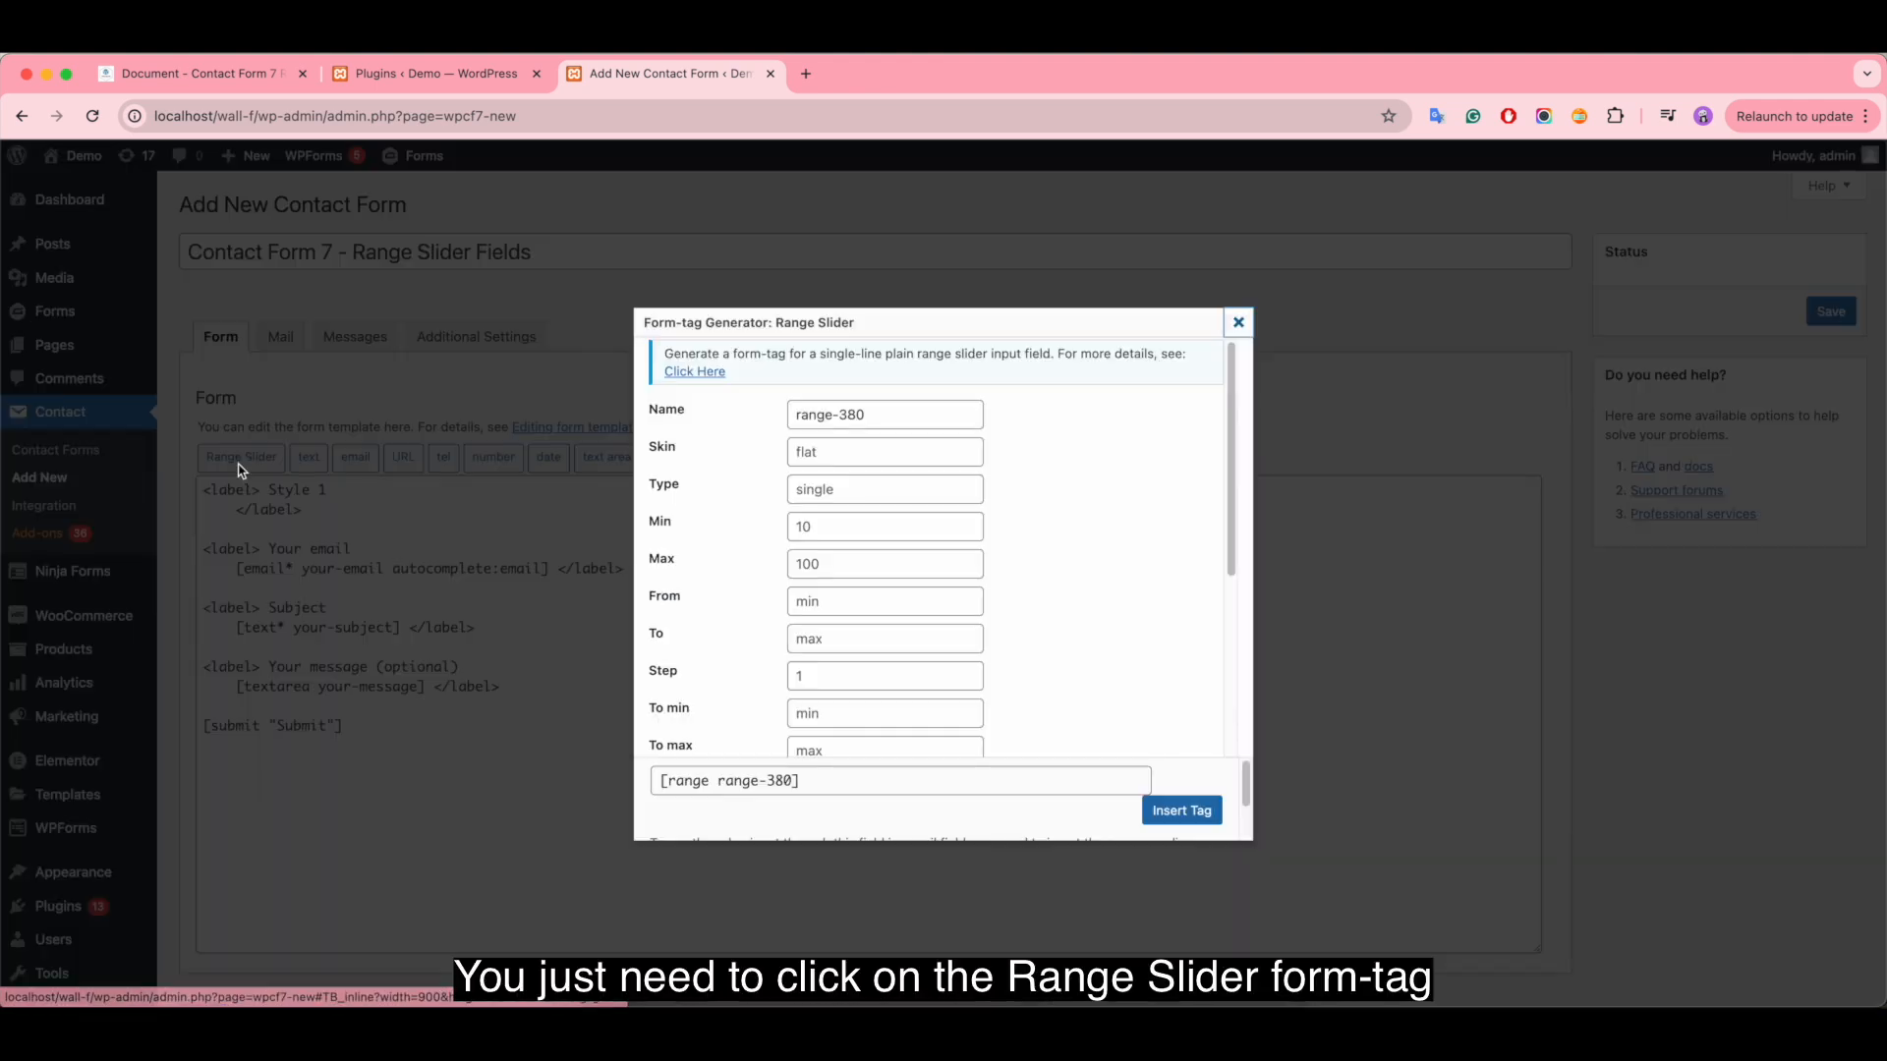
pyautogui.click(912, 407)
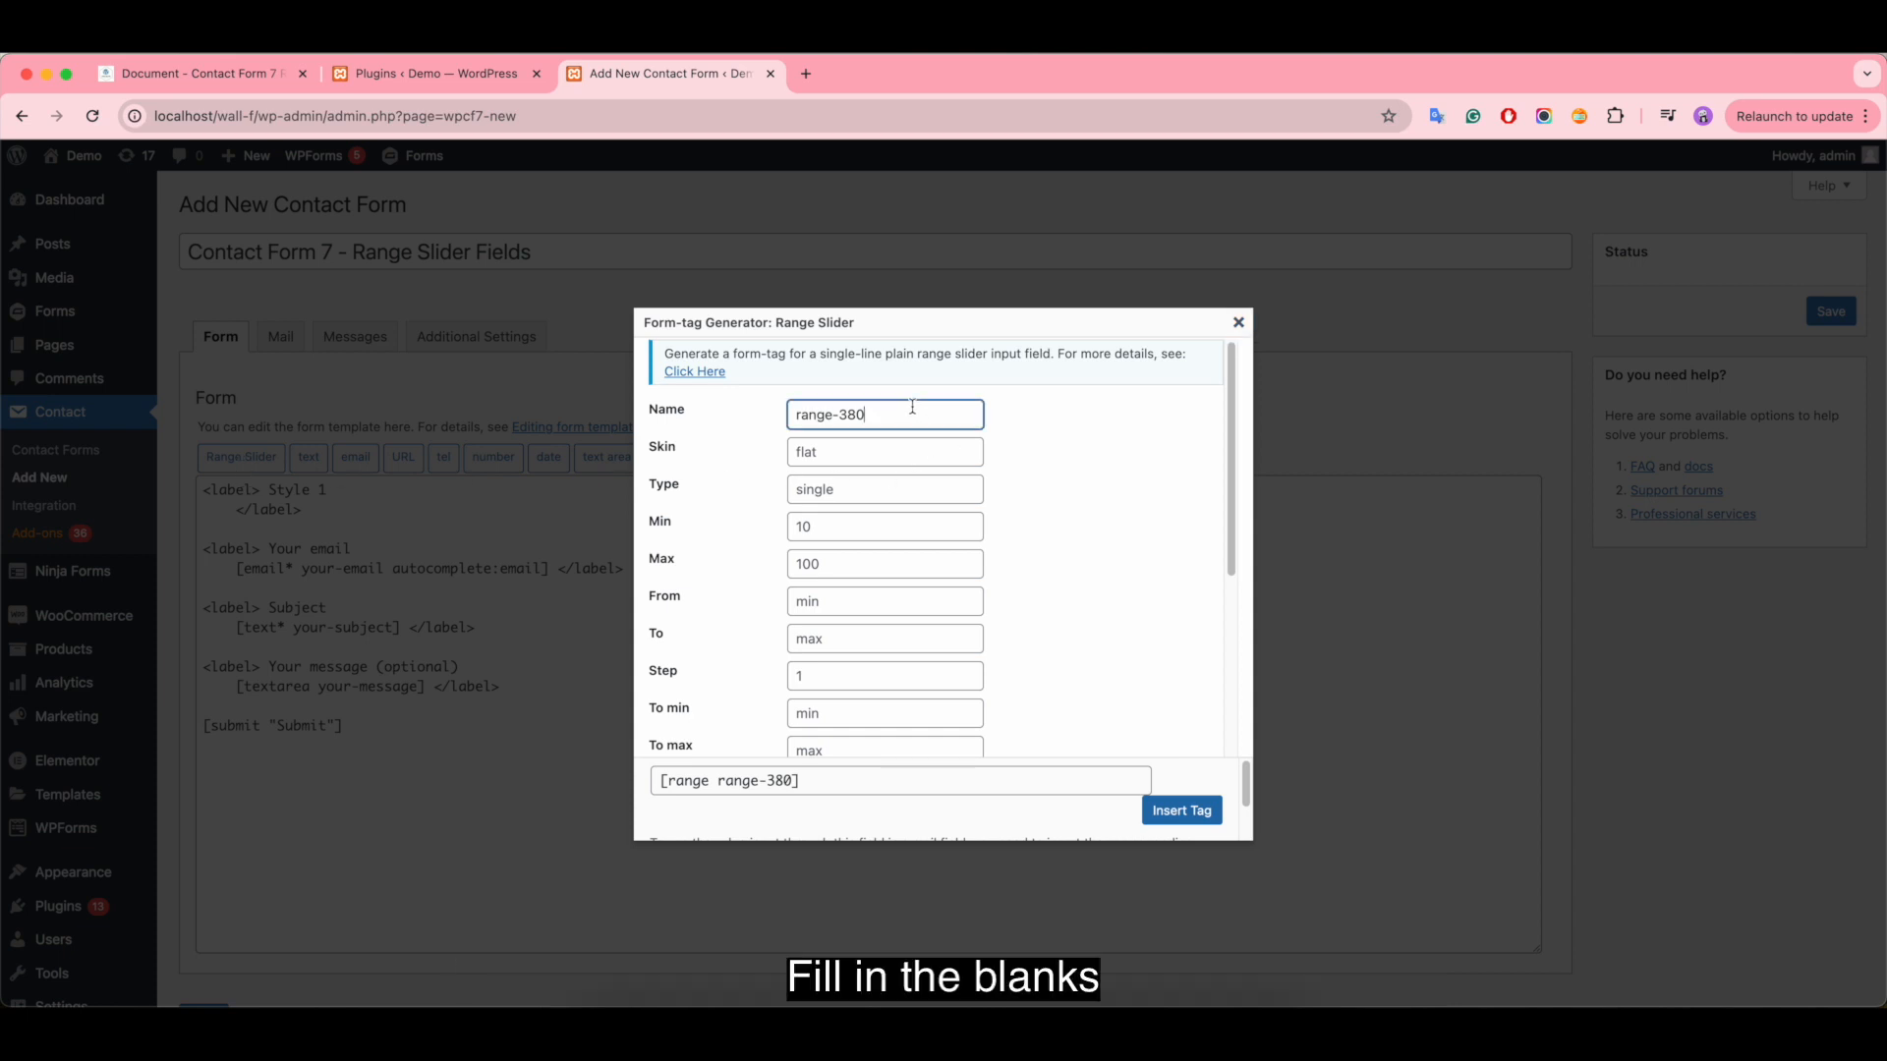
pyautogui.click(859, 452)
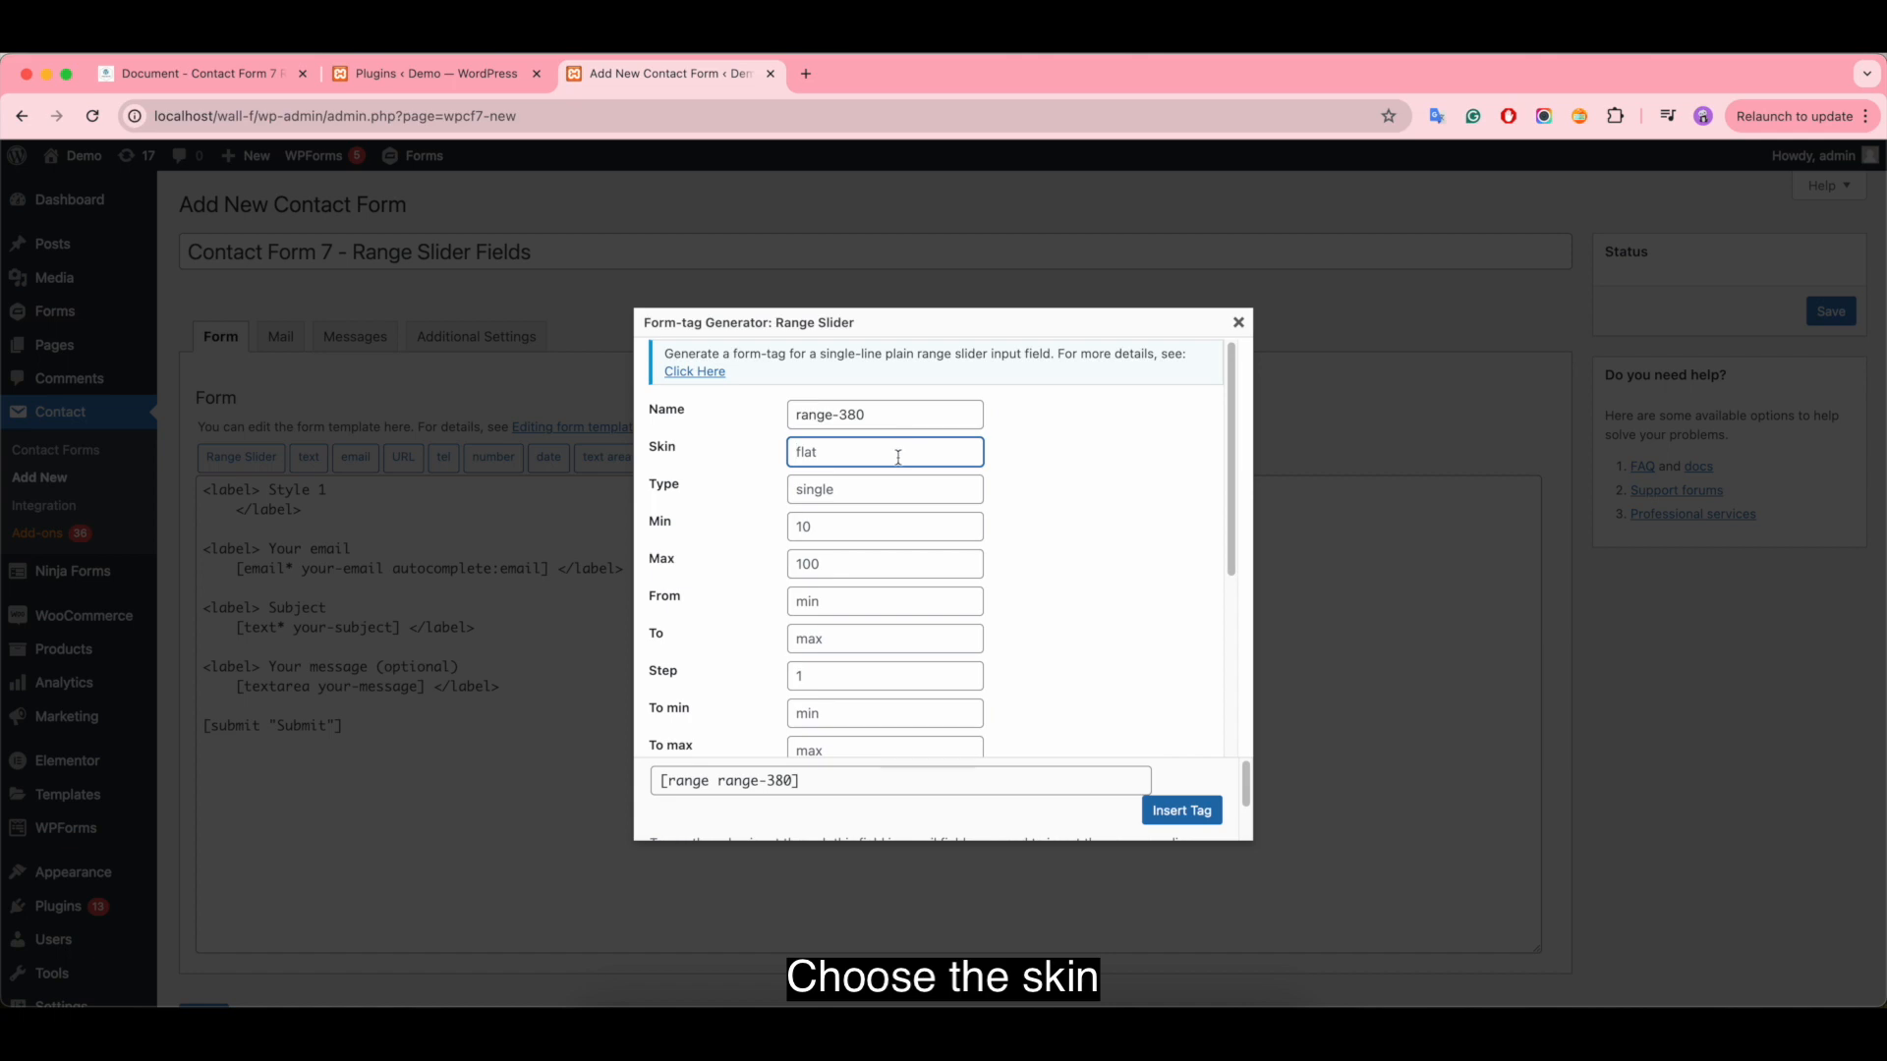
pyautogui.click(196, 75)
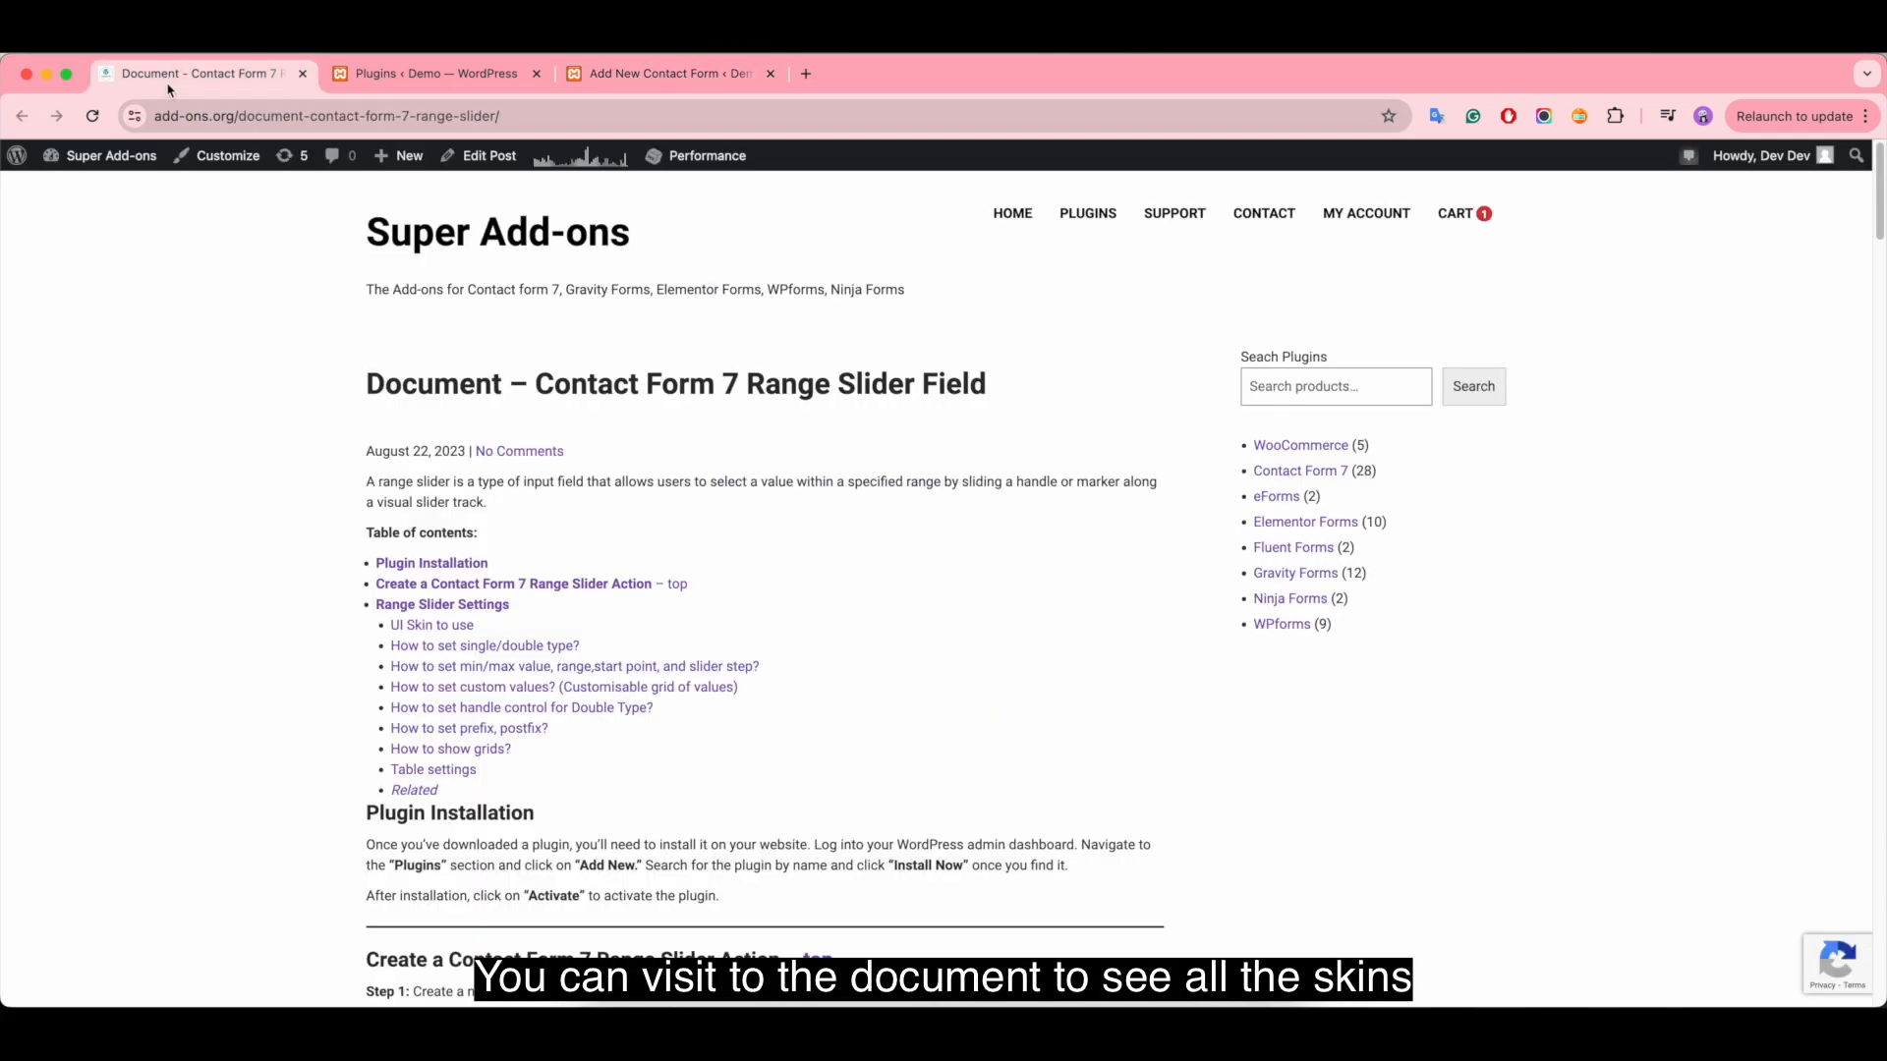
pyautogui.click(438, 626)
pyautogui.scroll(-2, 881, 632)
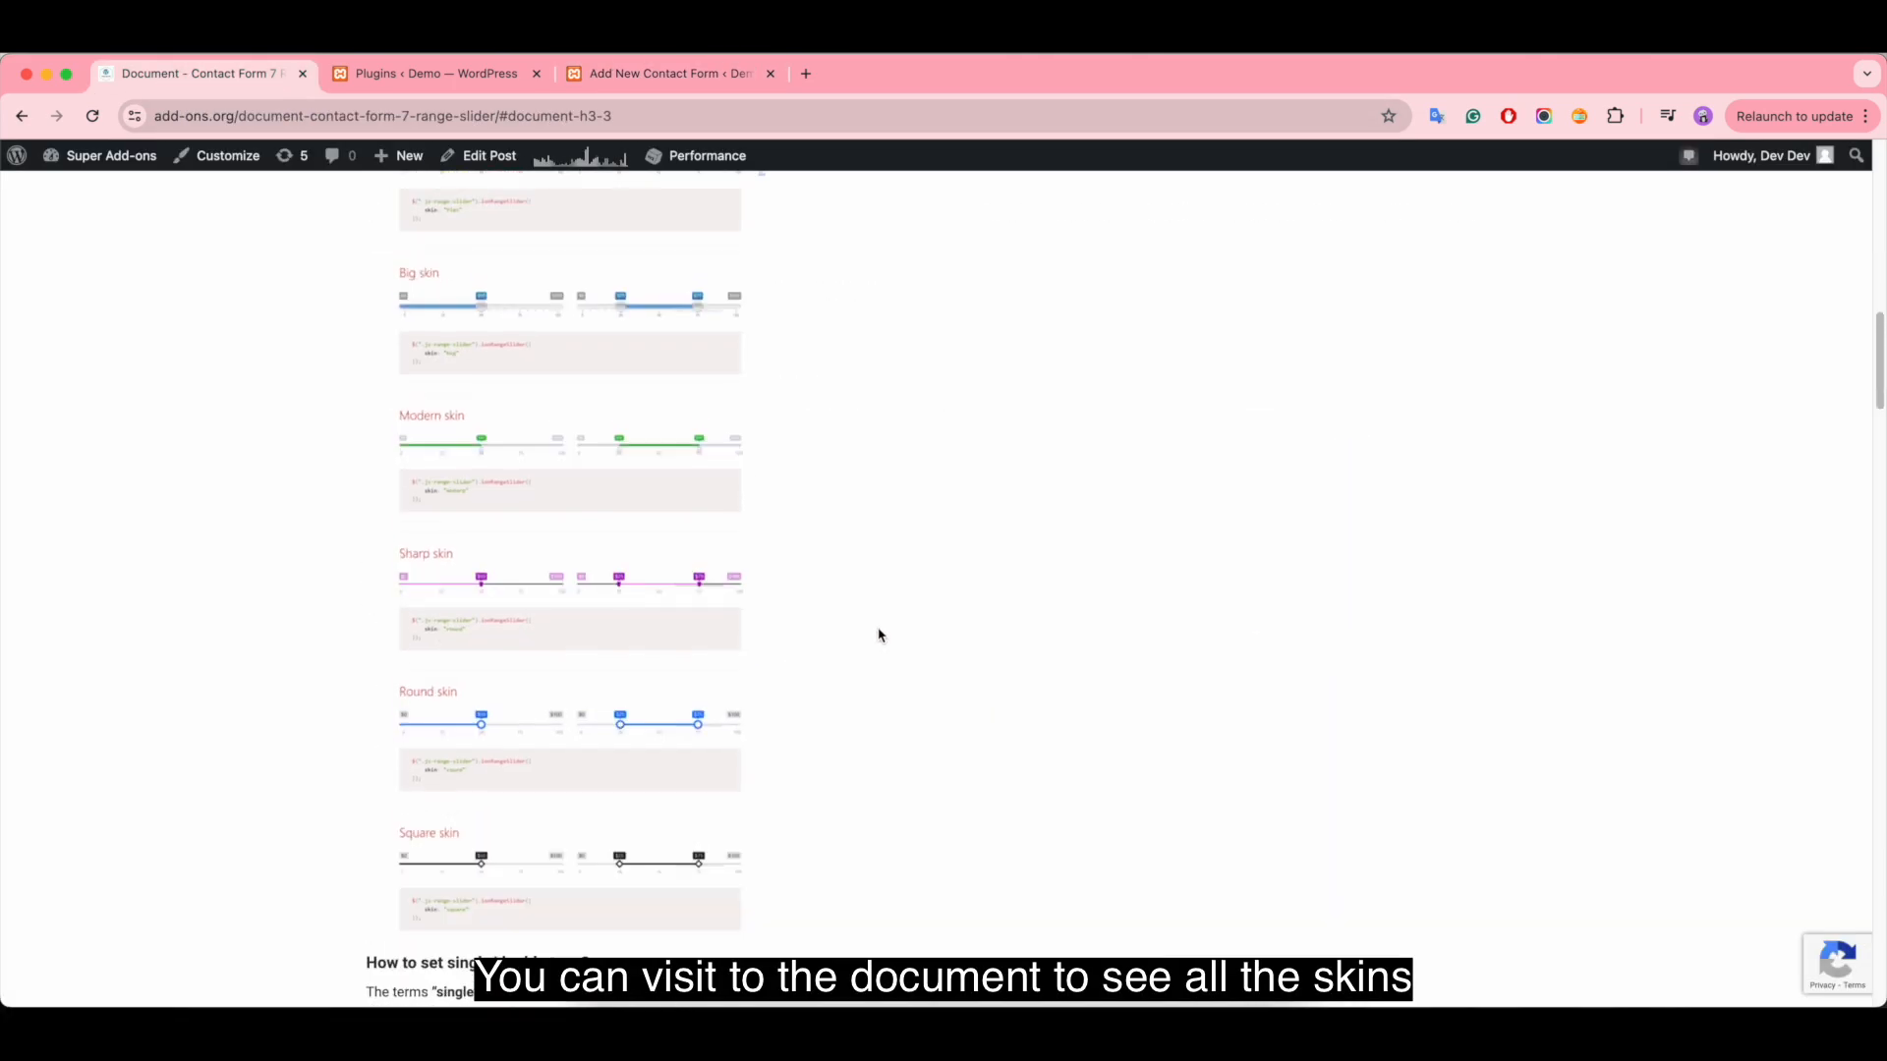
pyautogui.scroll(1, 881, 636)
pyautogui.scroll(2, 881, 636)
pyautogui.click(649, 74)
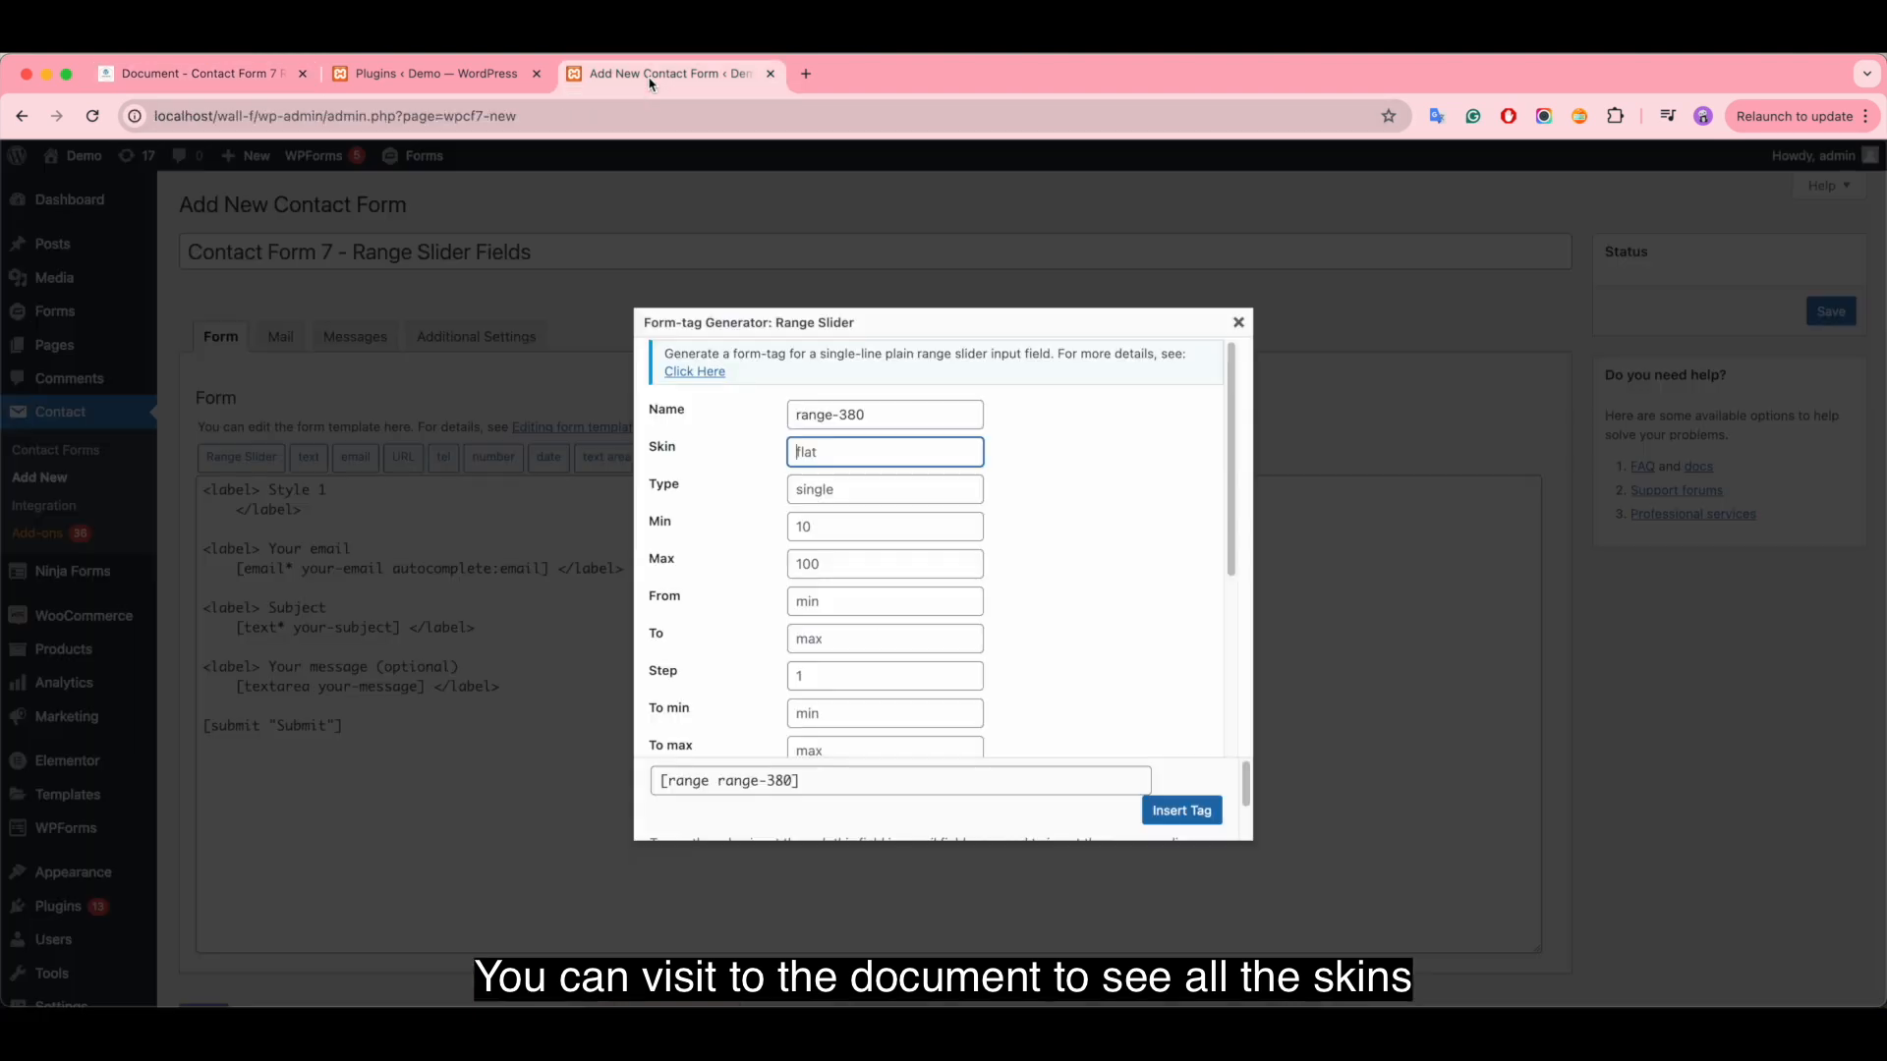
# - Set the range slider tag's skin to flat, type to single, minimum to 10 and maximum to 1000
pyautogui.write('flat')
pyautogui.click(823, 496)
pyautogui.write('single')
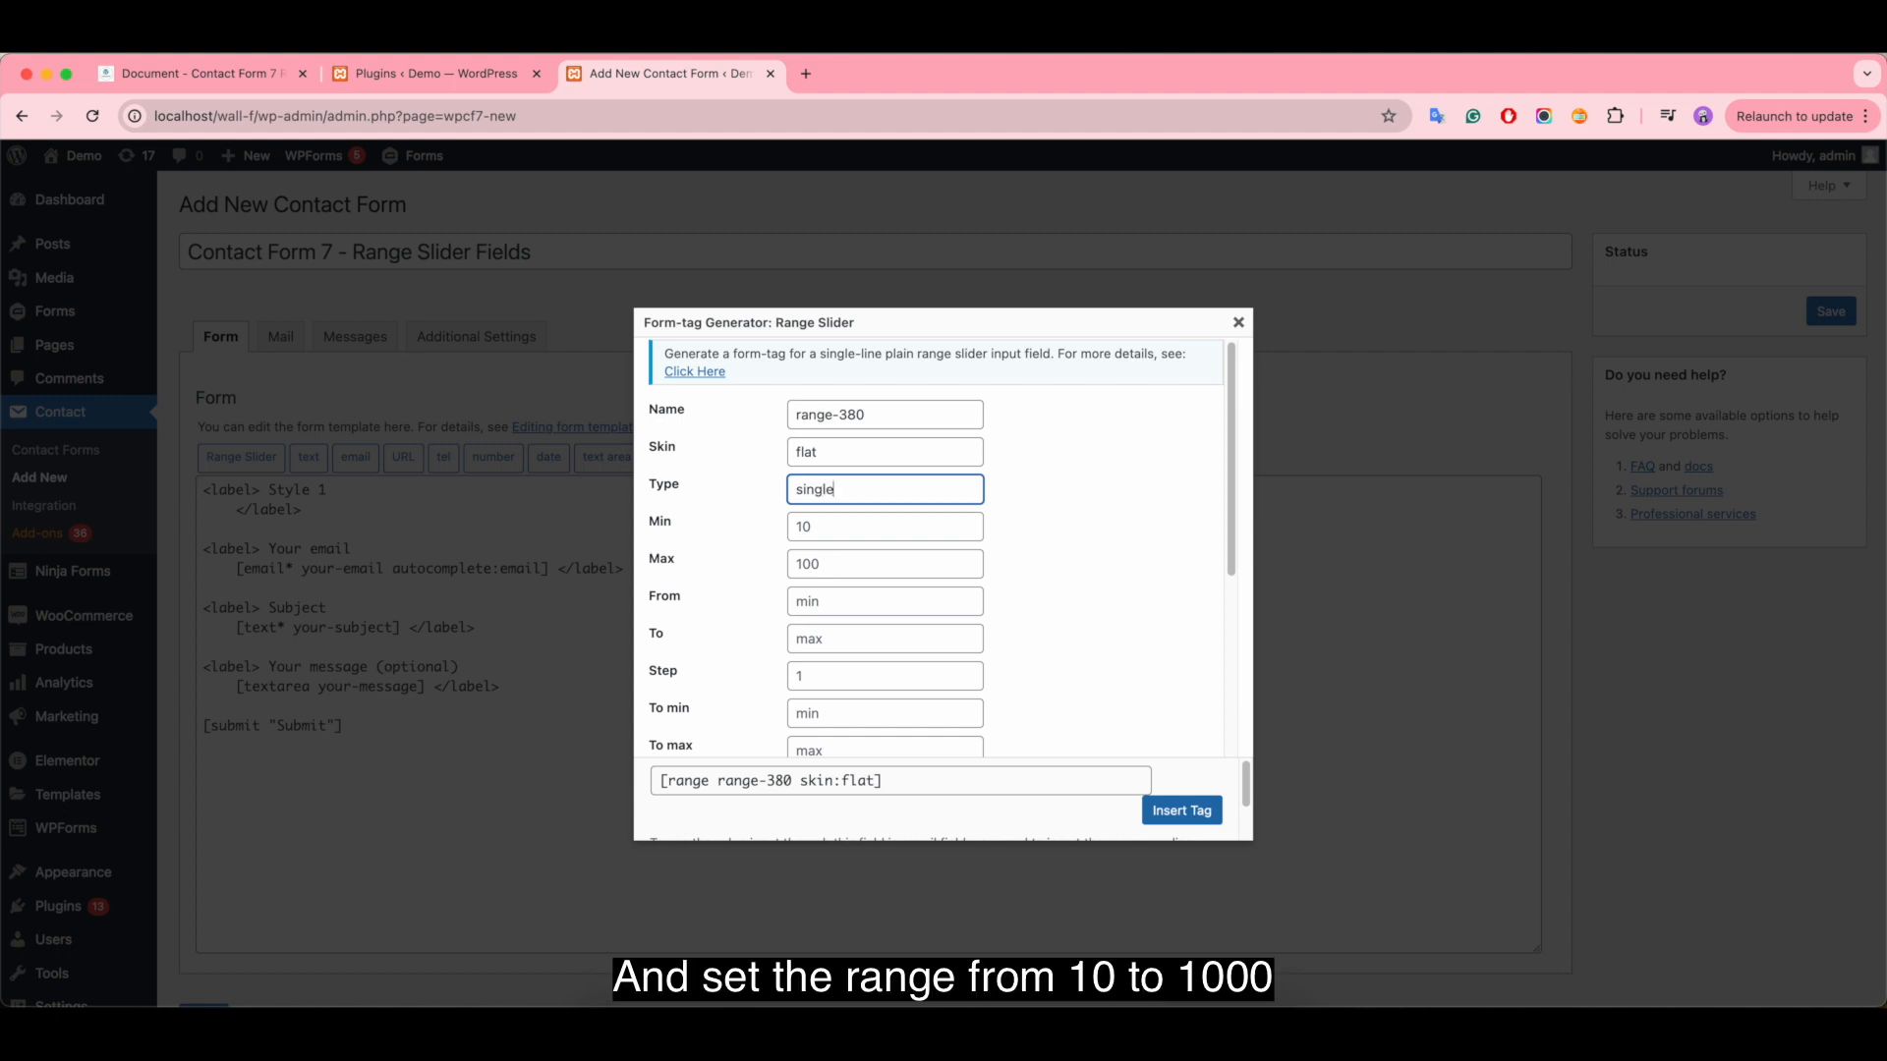
pyautogui.click(826, 521)
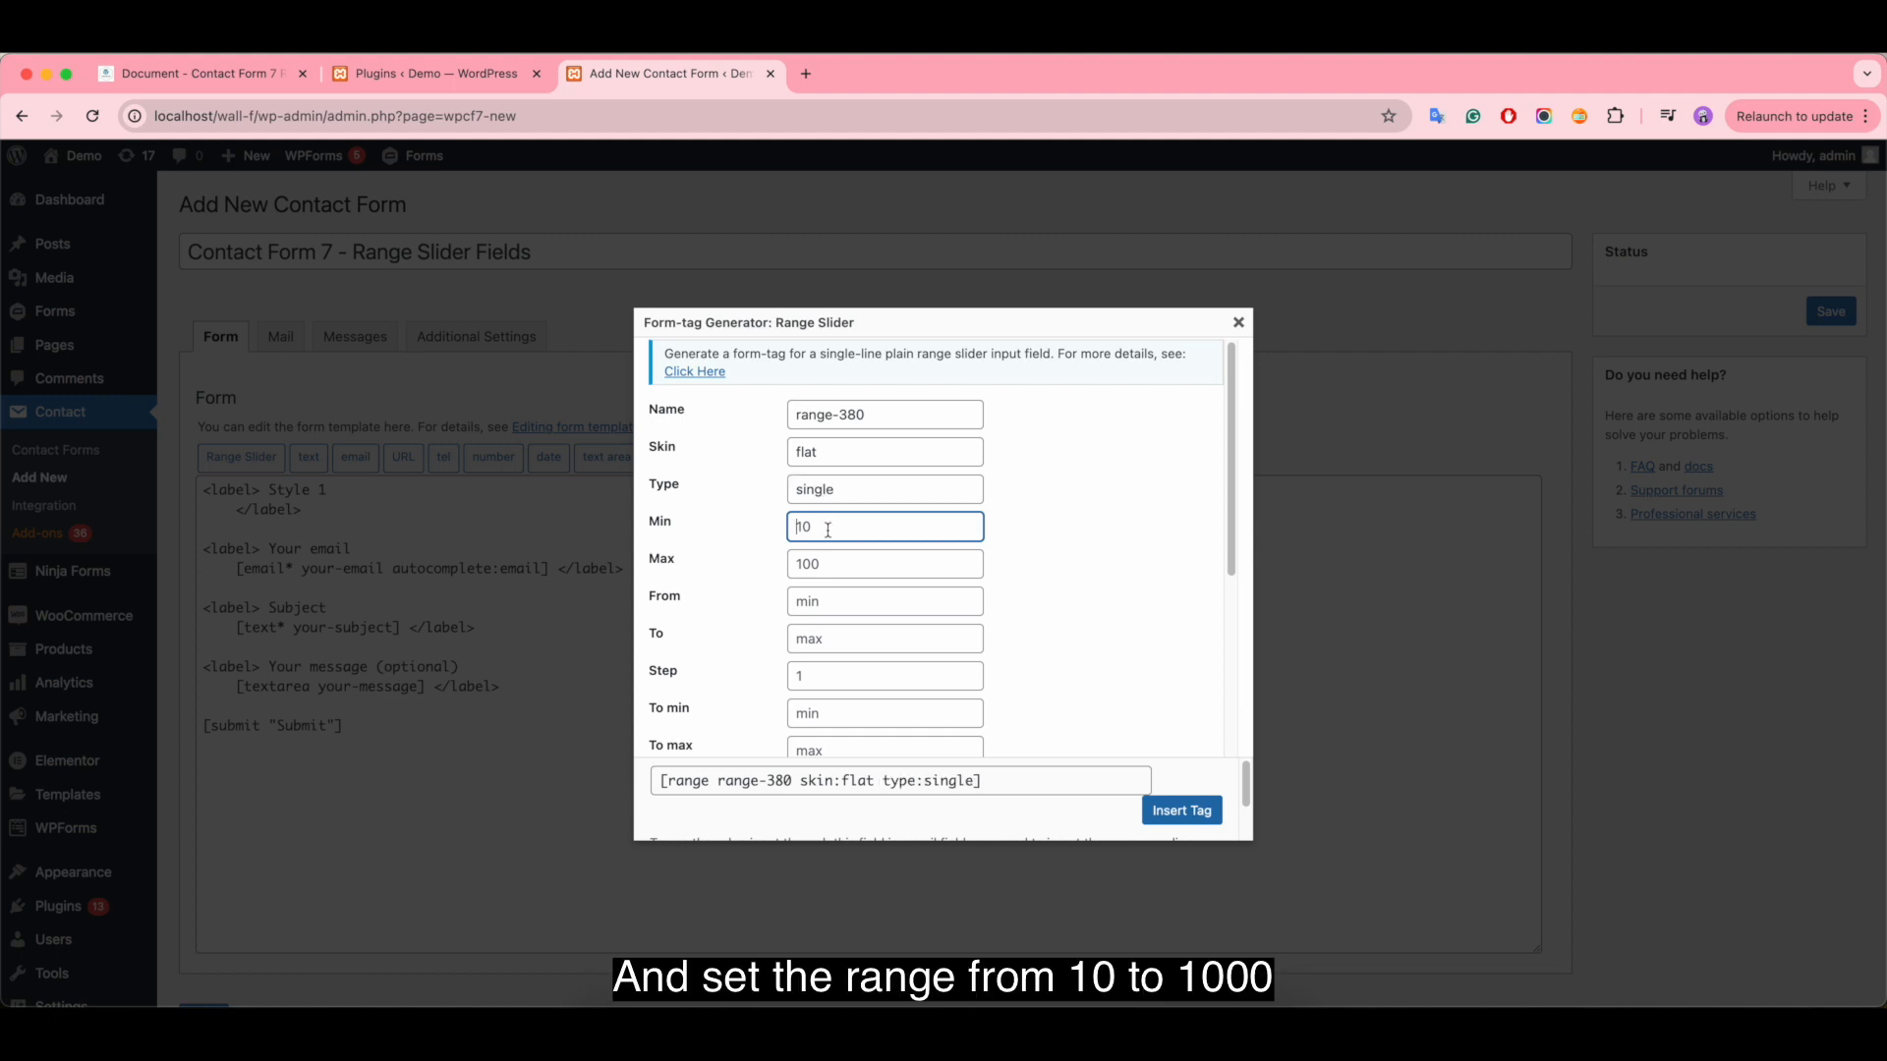
pyautogui.write('10')
pyautogui.click(824, 570)
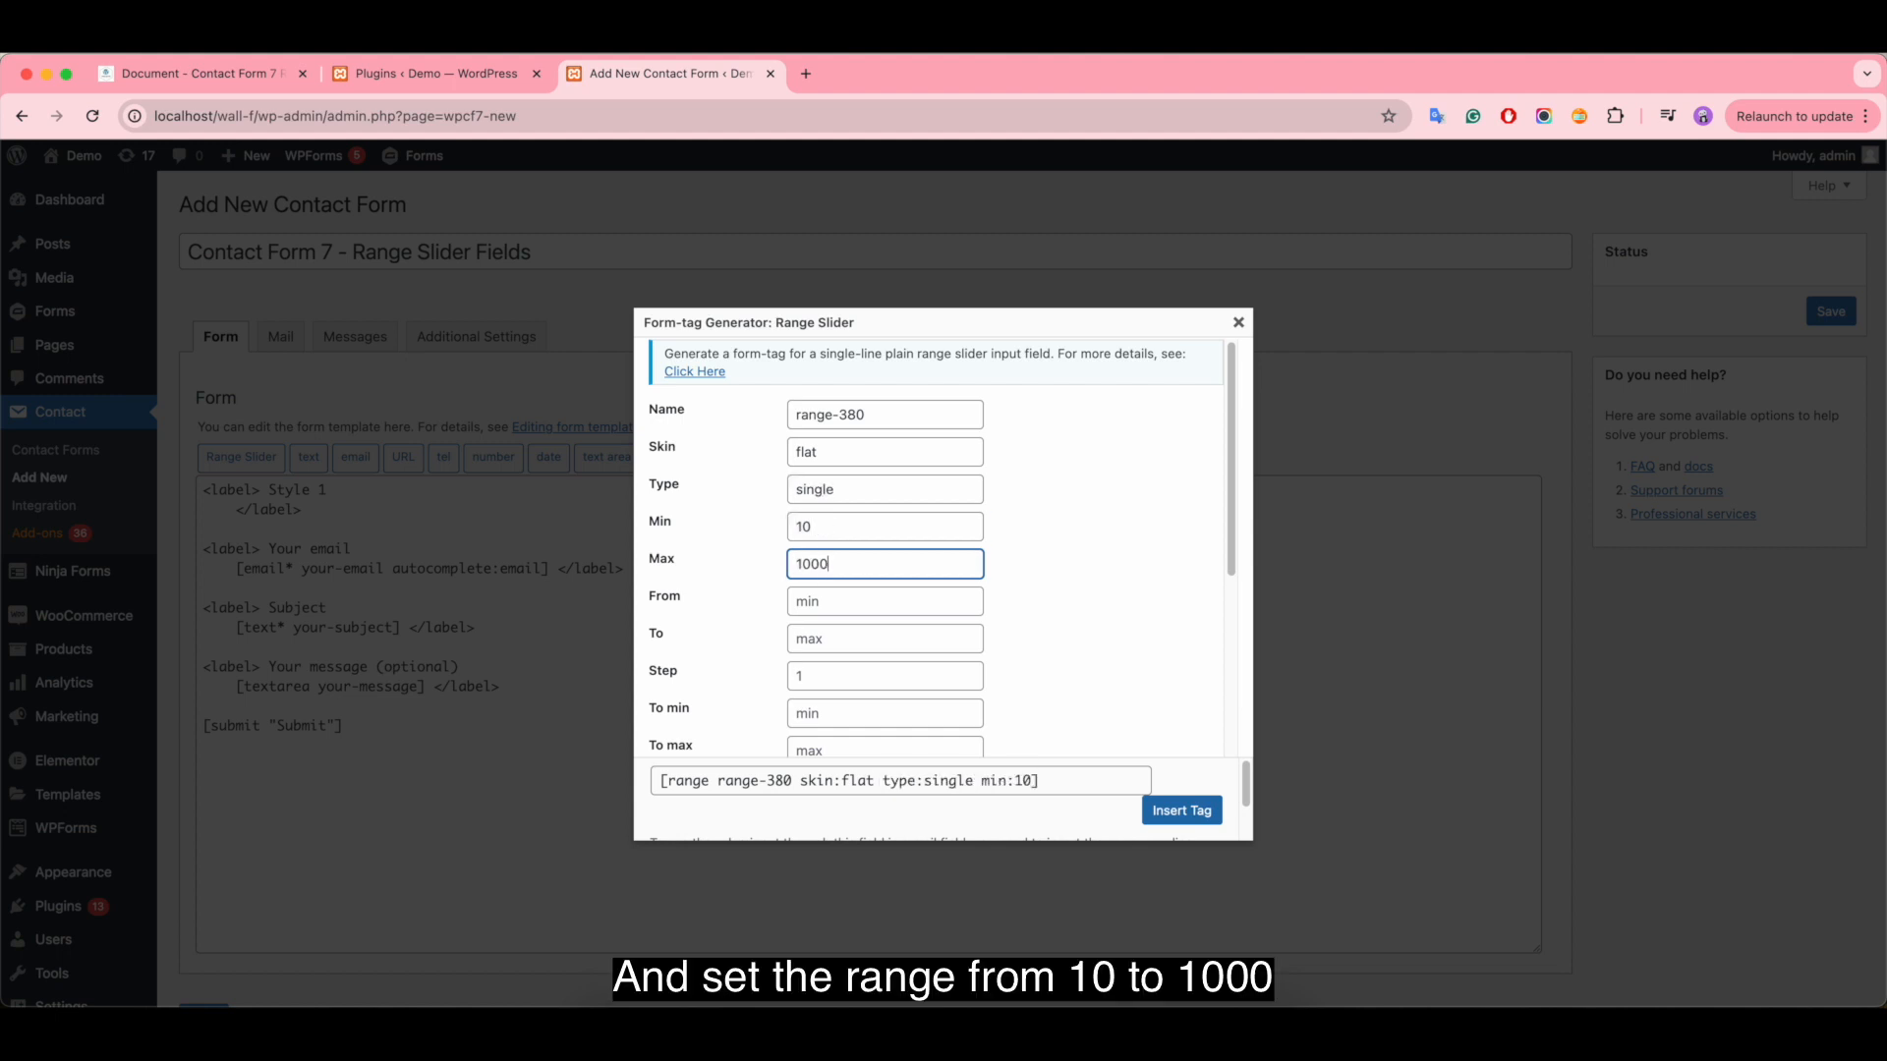
# - Set the slider's step to 1 and grid to true, and insert the tag into the form template
pyautogui.scroll(-5, 990, 545)
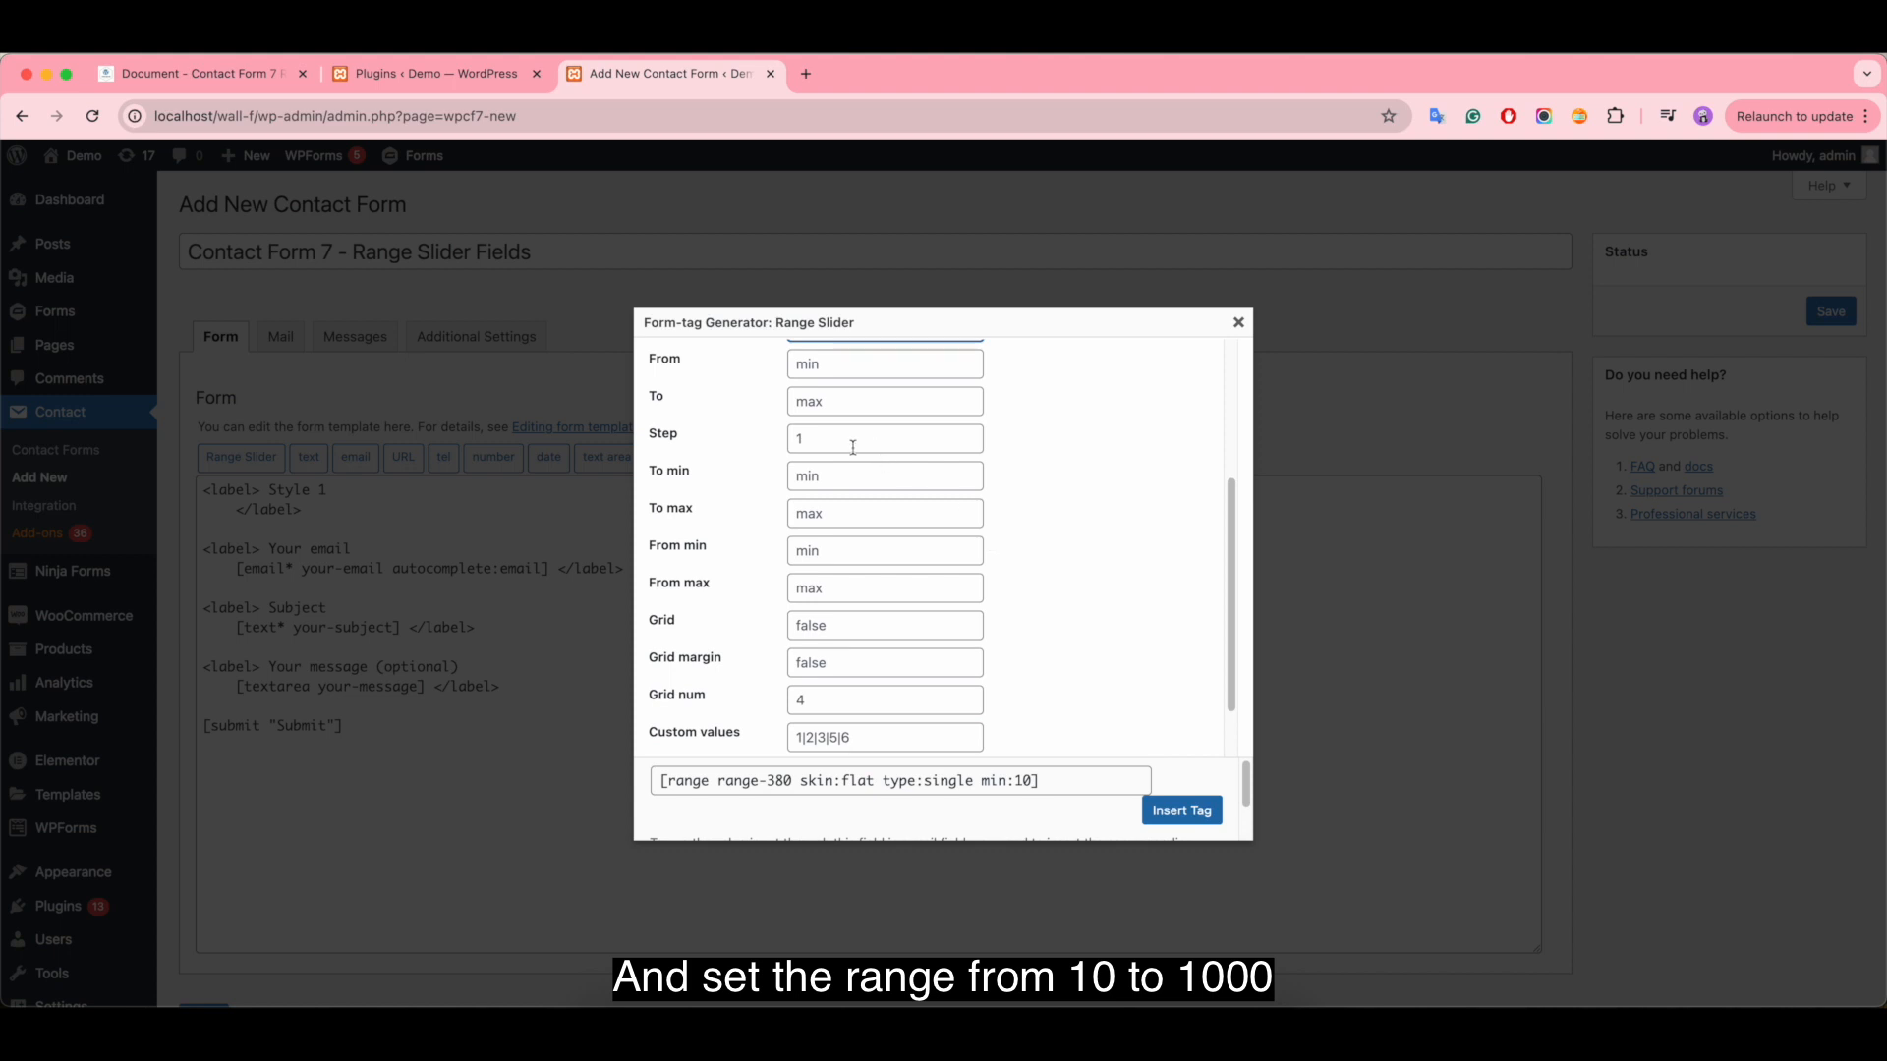
pyautogui.click(853, 447)
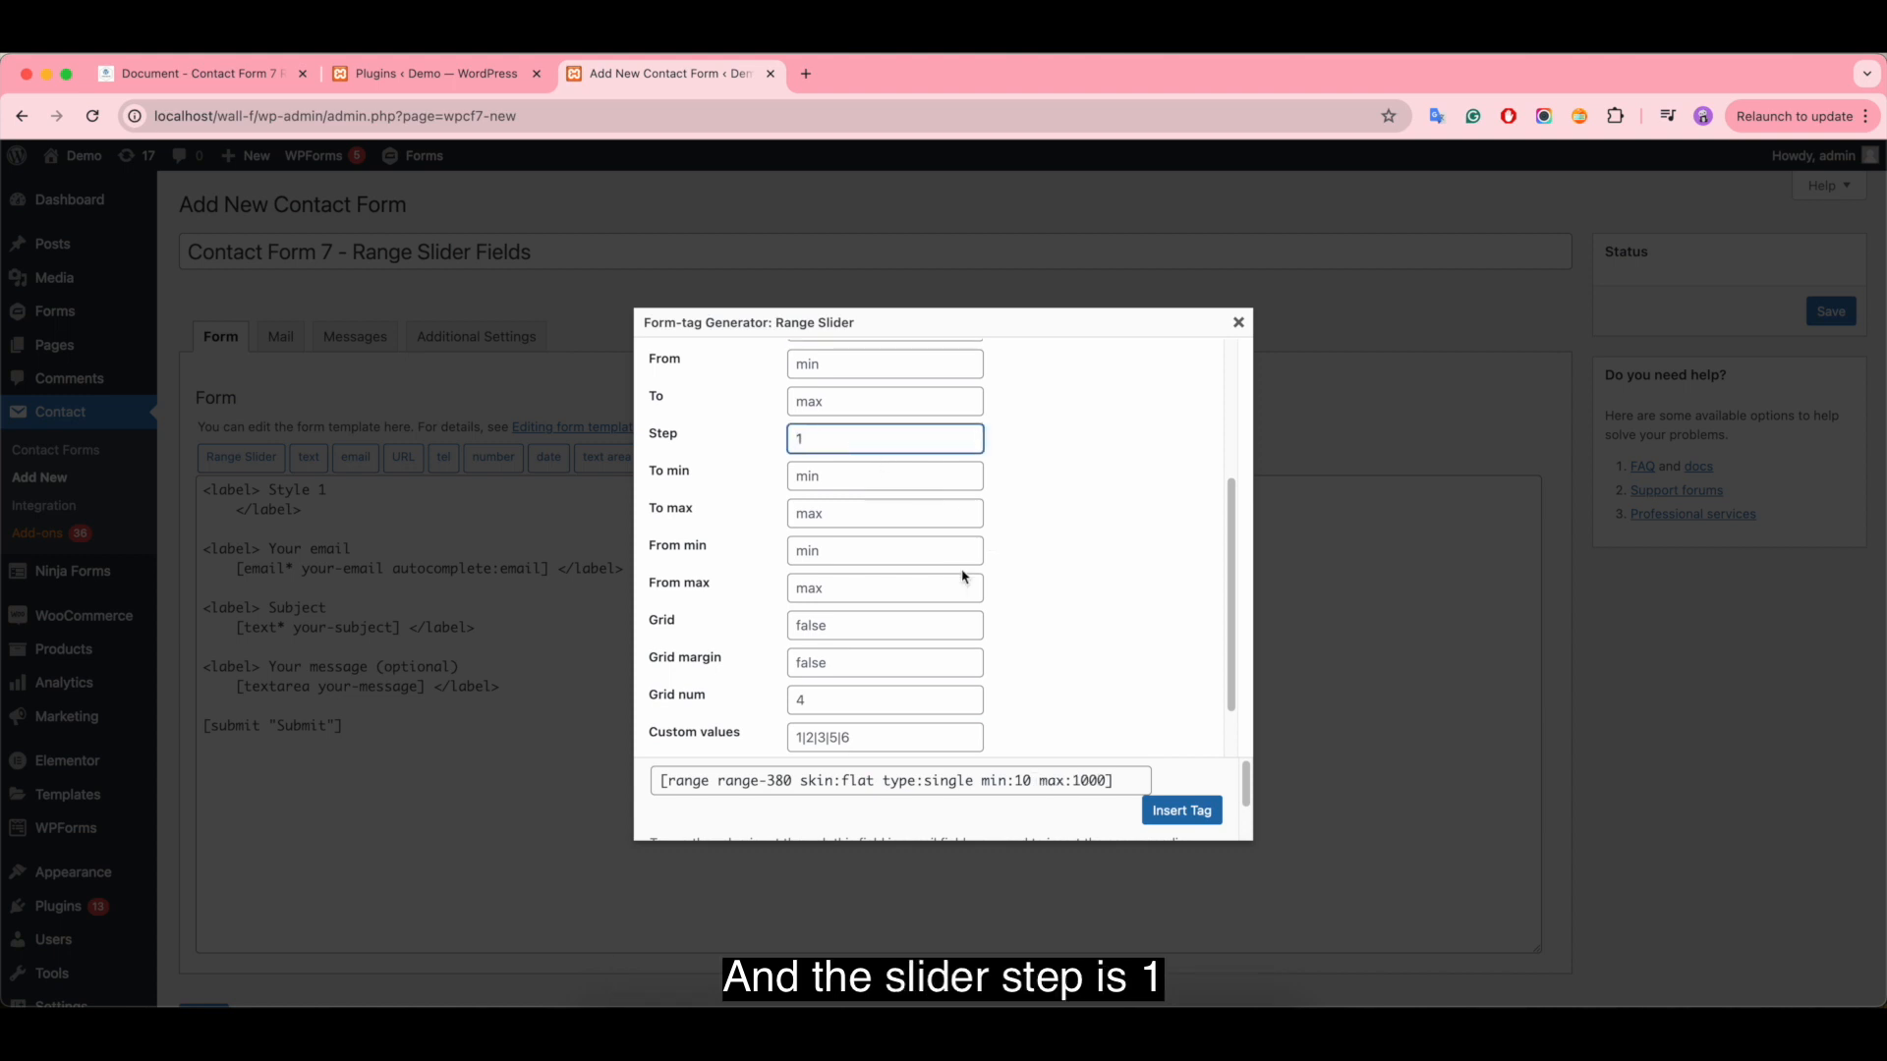
pyautogui.scroll(-2, 962, 577)
pyautogui.doubleClick(851, 560)
pyautogui.write('tr')
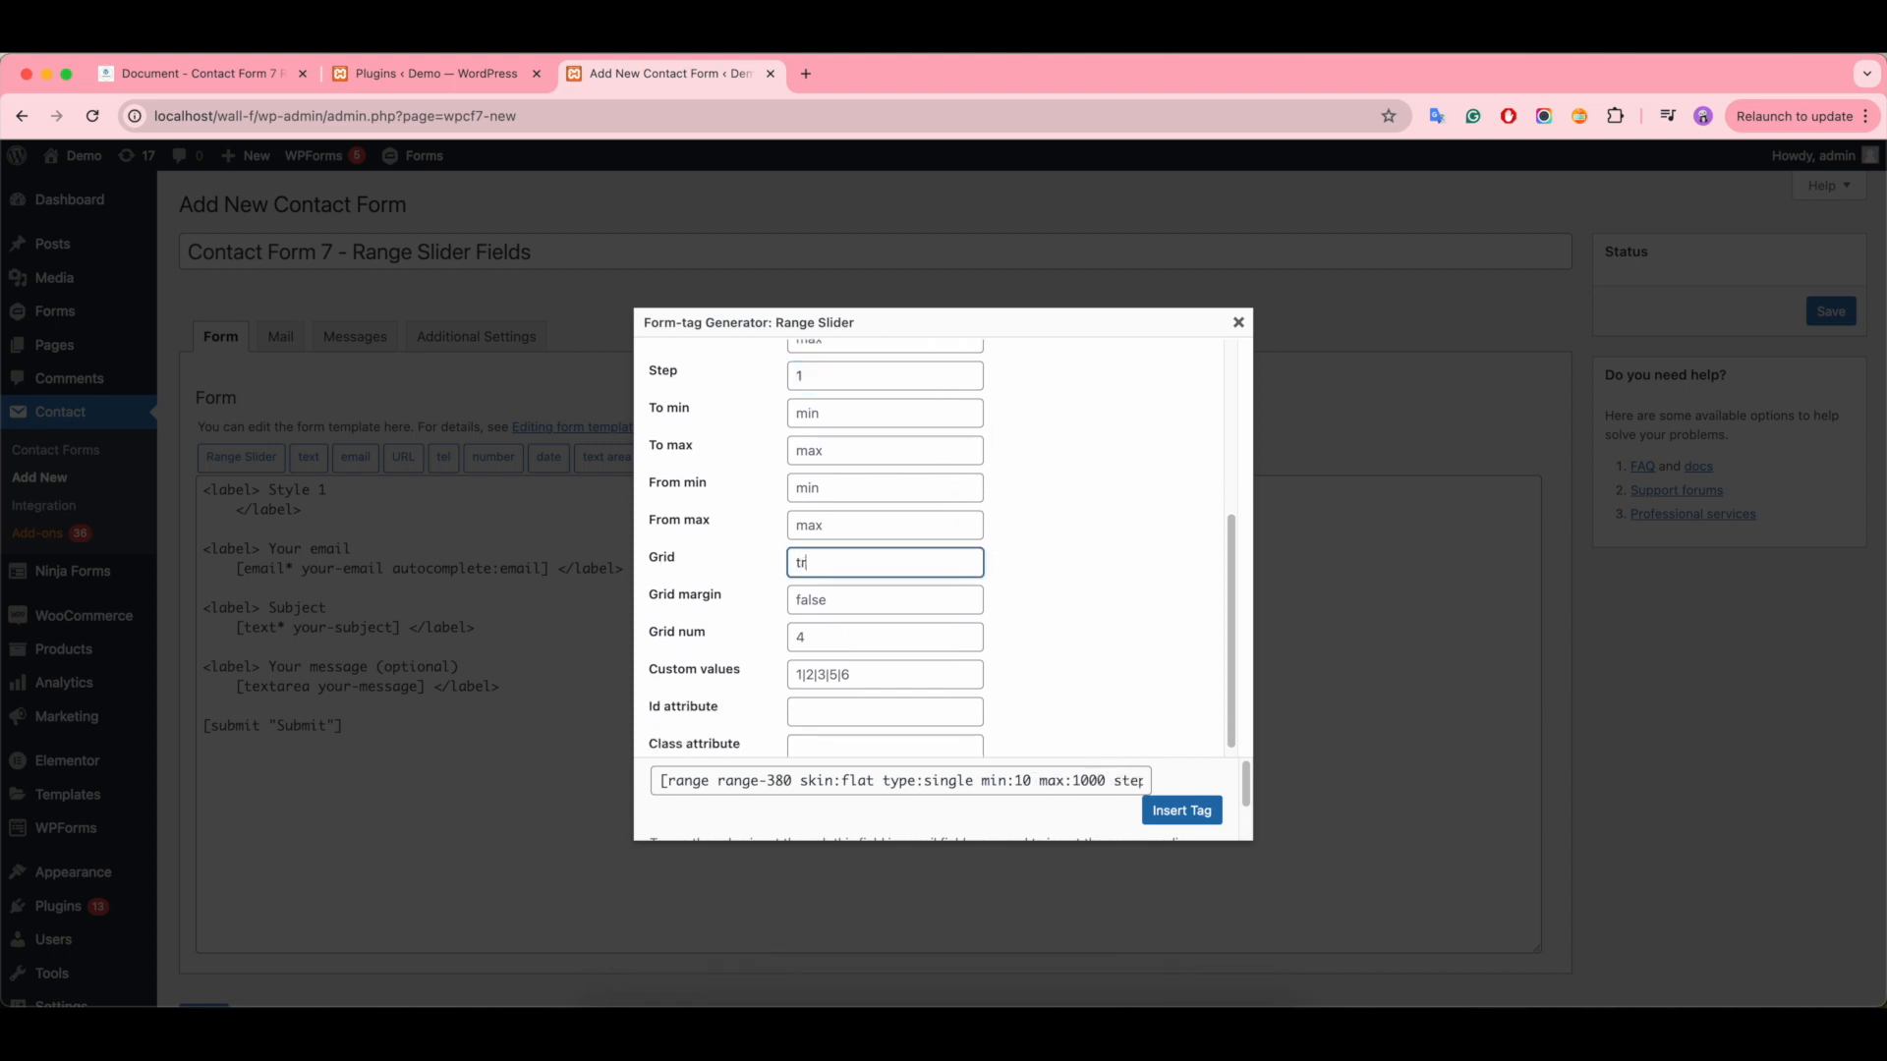
pyautogui.write('ue')
pyautogui.scroll(-1, 861, 562)
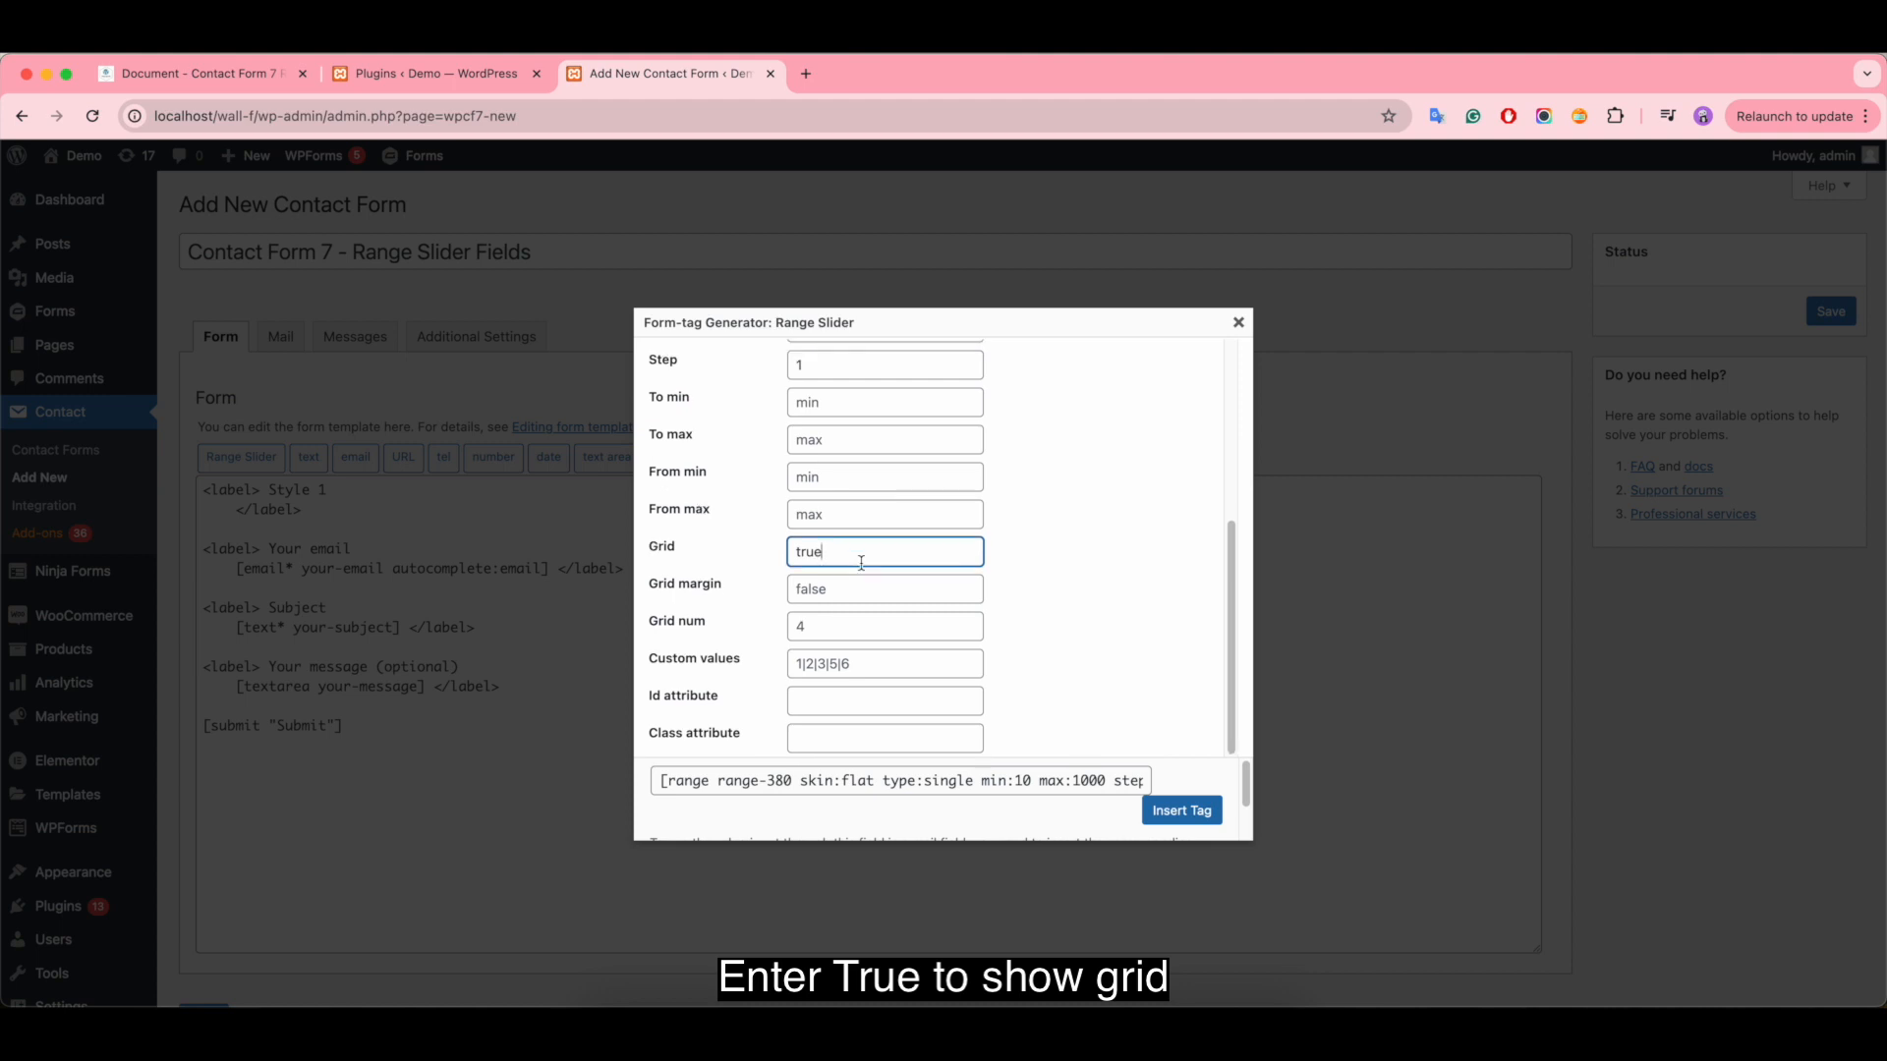
pyautogui.click(1209, 816)
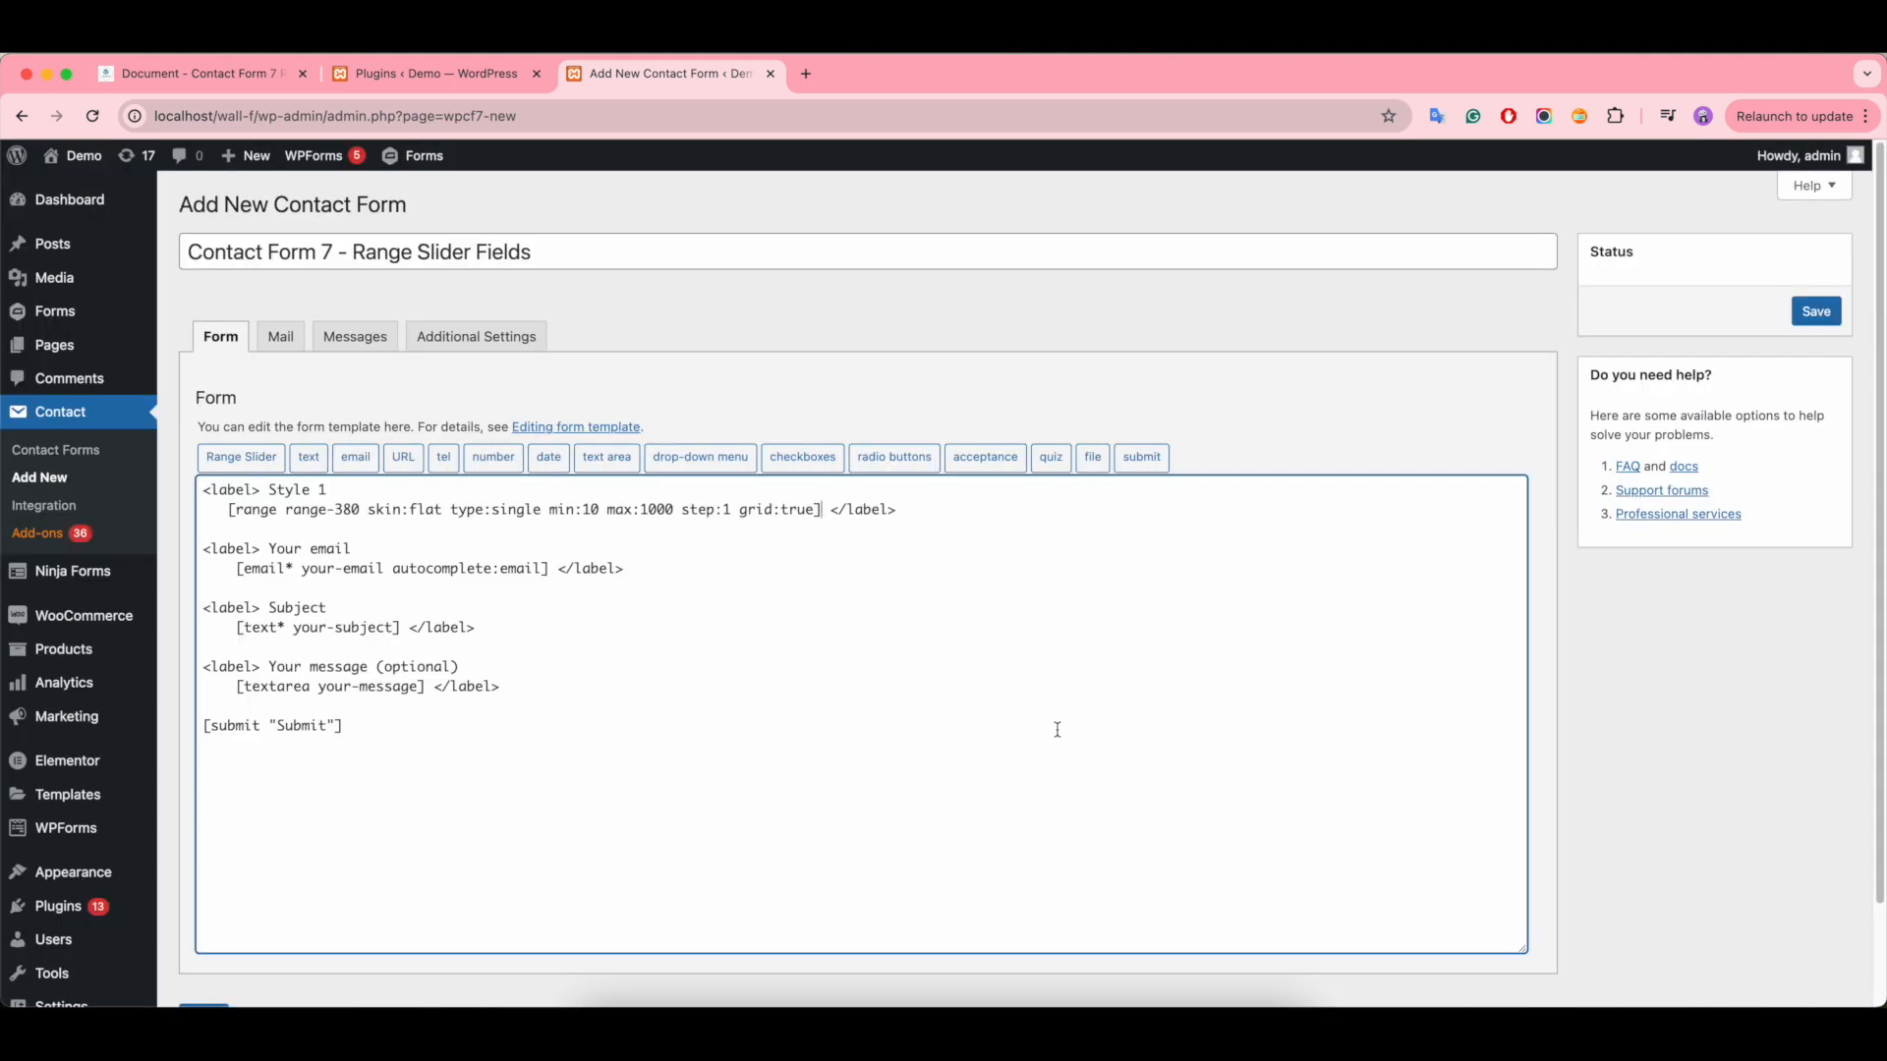
# - Add prefix:$ at the end of the Style 1 range tag and save the contact form
pyautogui.click(816, 509)
pyautogui.write('prefix')
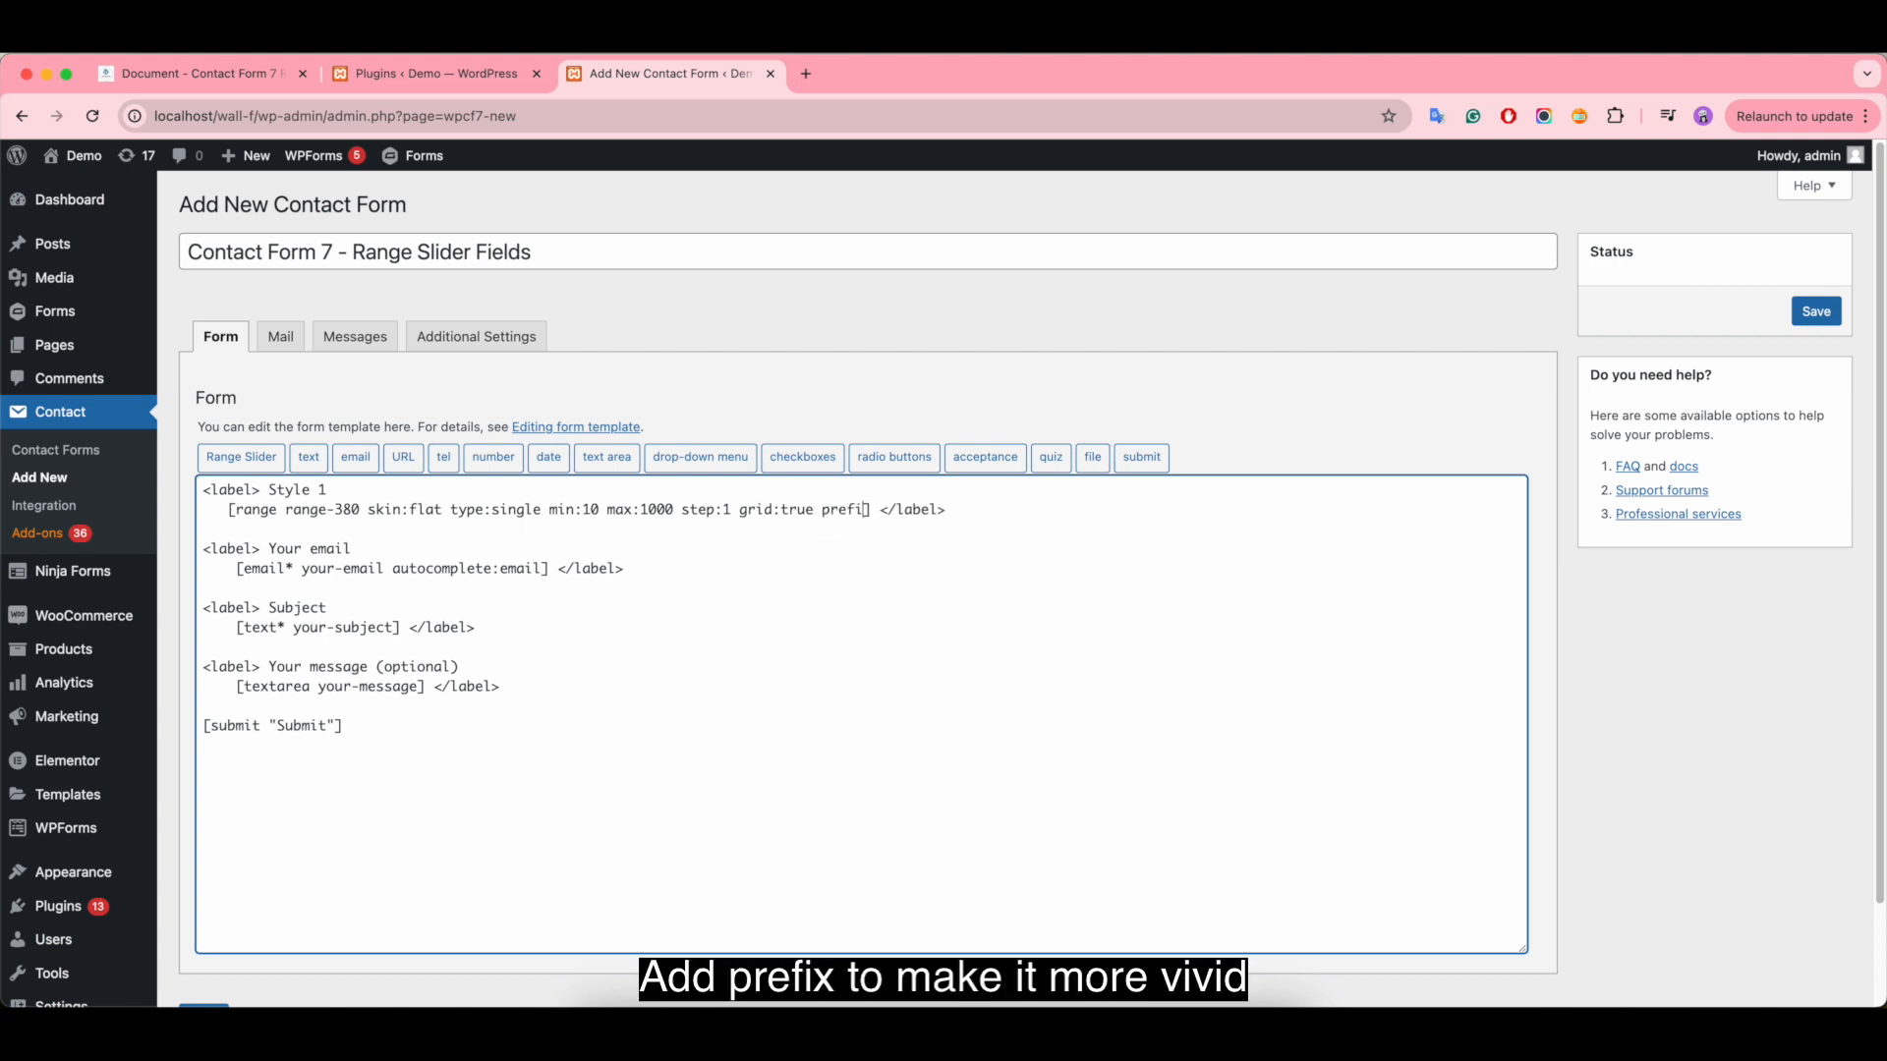
pyautogui.write(':$')
pyautogui.click(1816, 311)
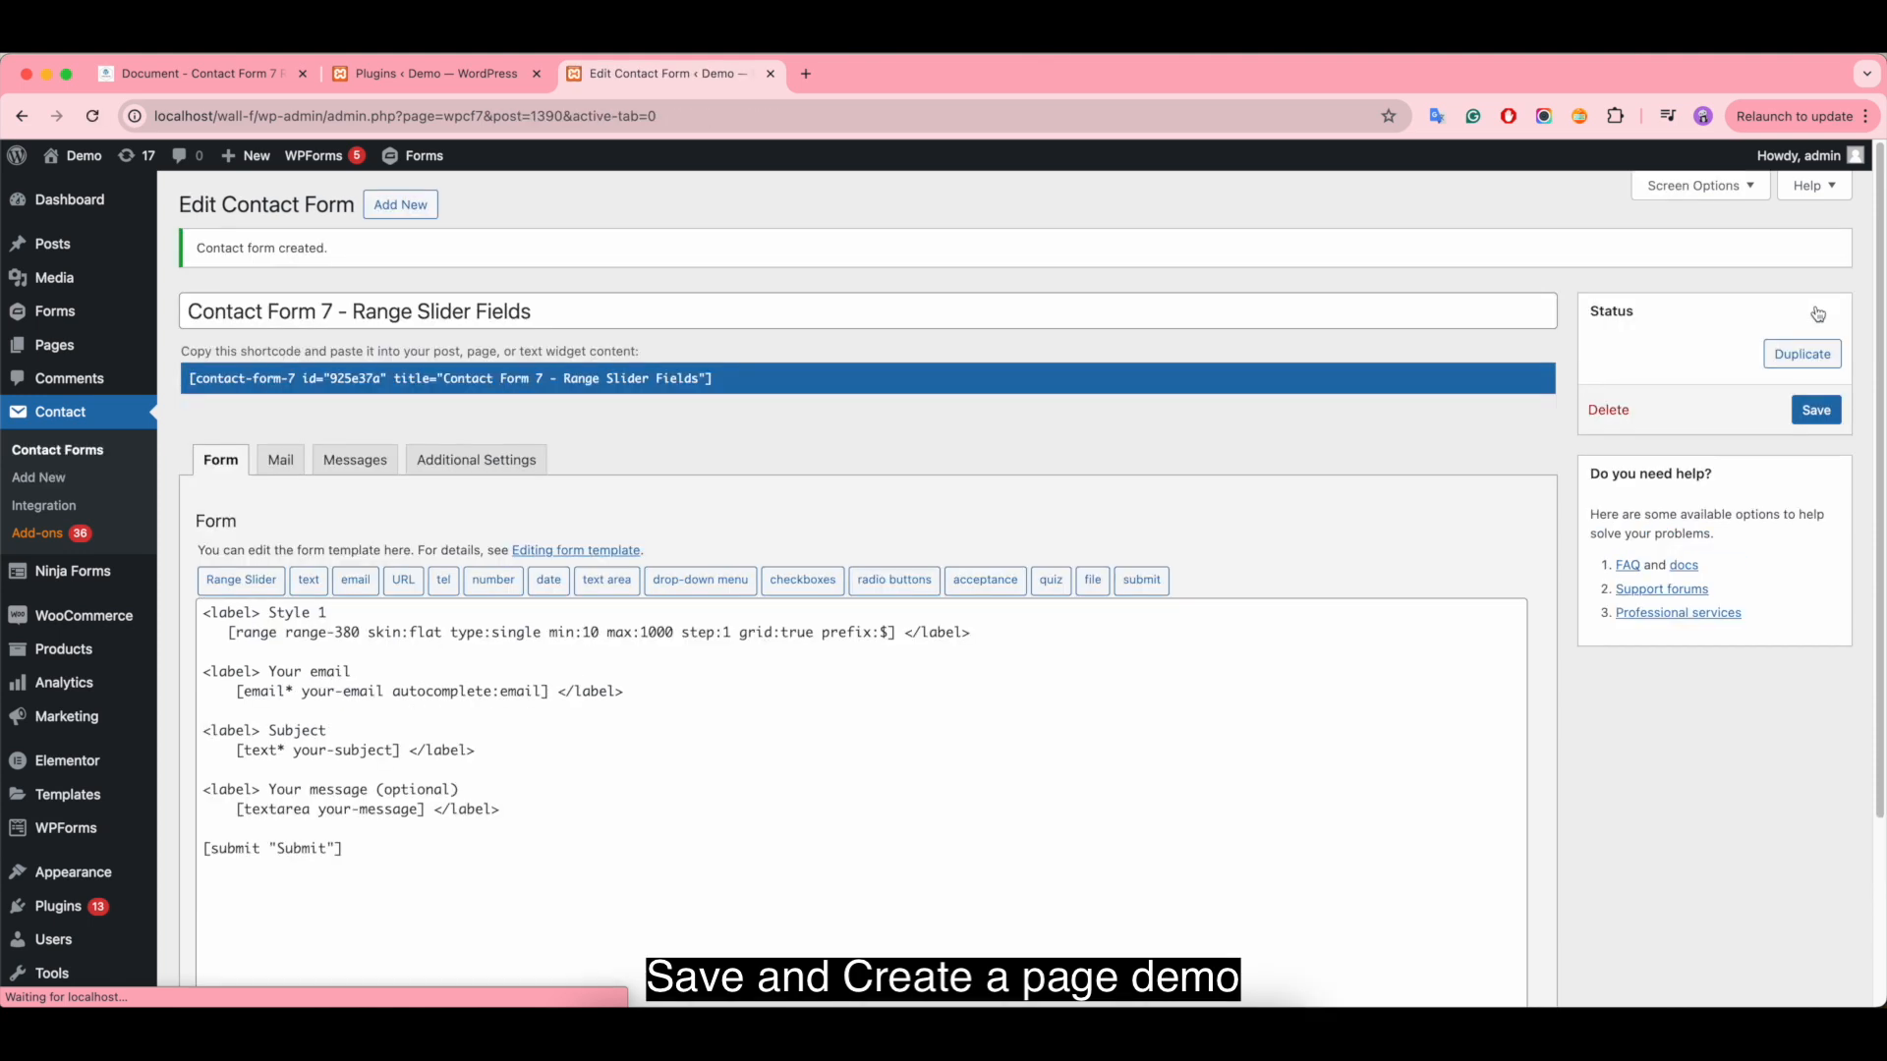
# - Create a new page in a separate browser tab and title it "Demo Contact Form 7 - Range Slider Fields"
pyautogui.moveTo(55, 346)
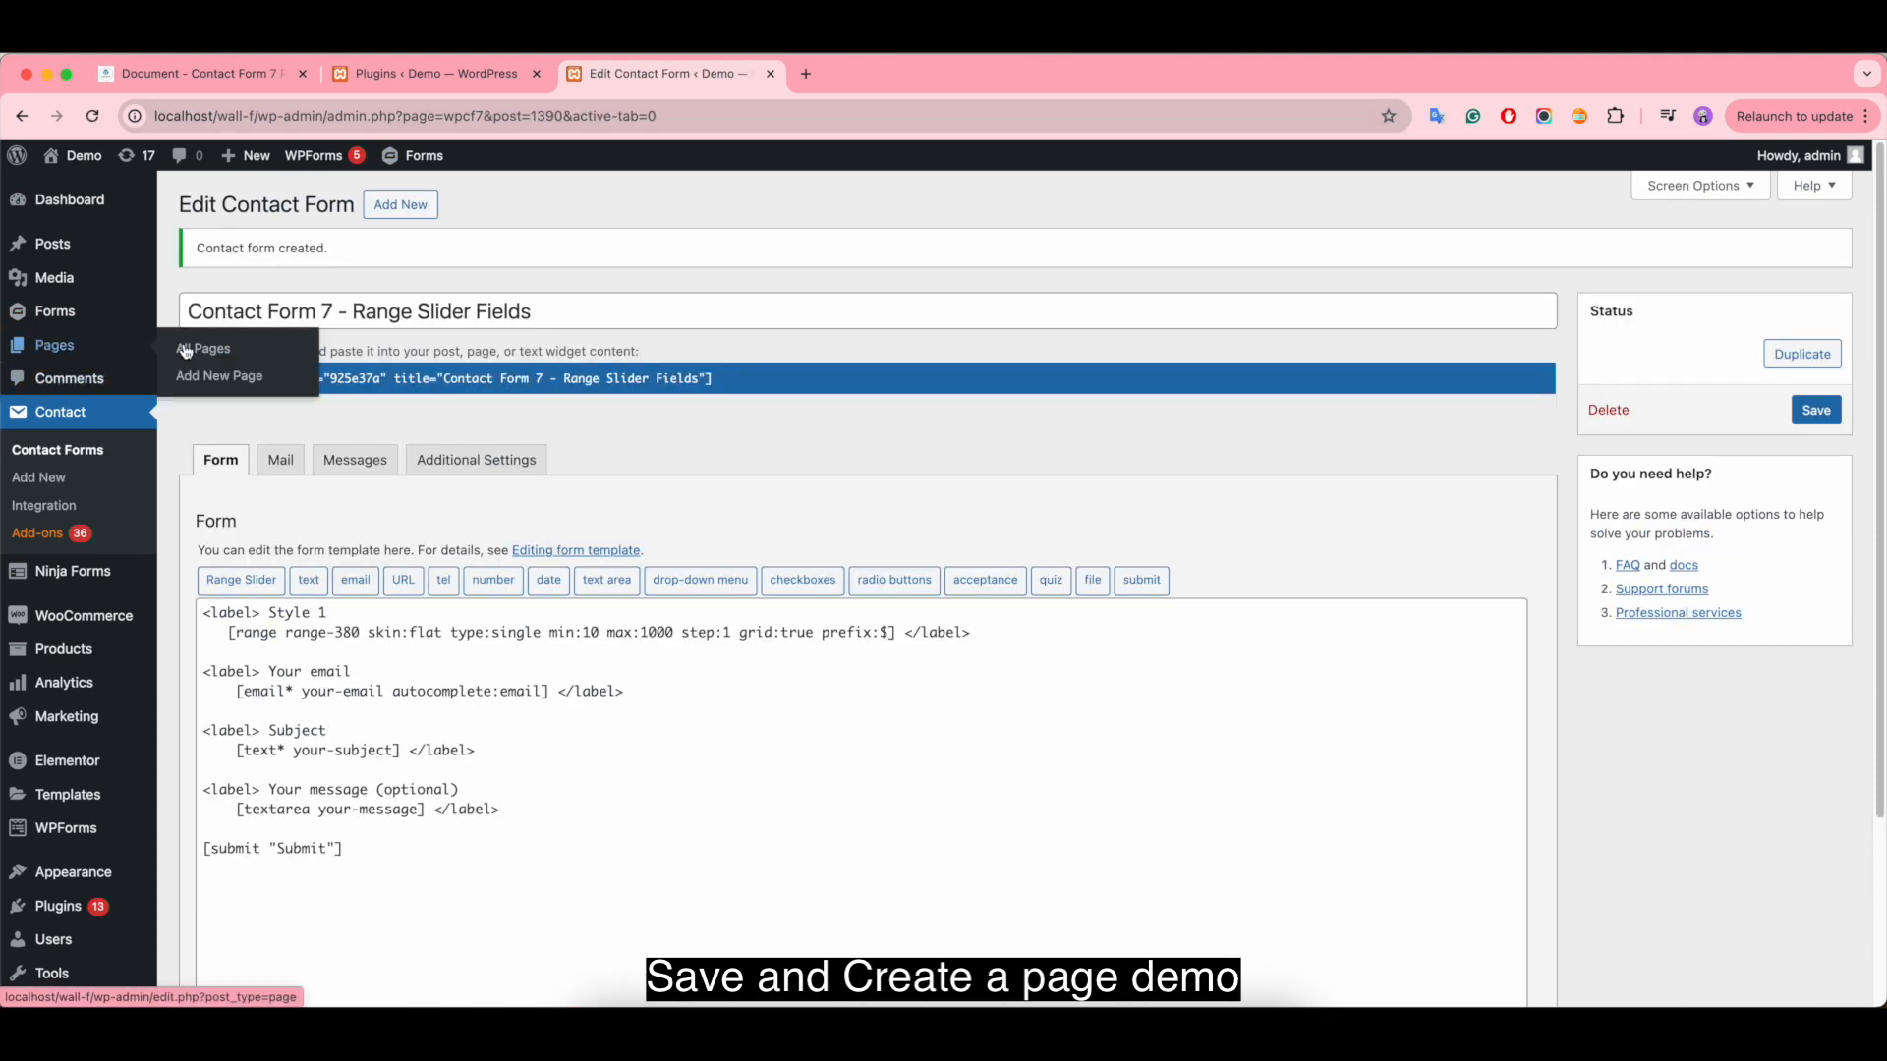
pyautogui.rightClick(197, 368)
pyautogui.click(254, 381)
pyautogui.click(857, 74)
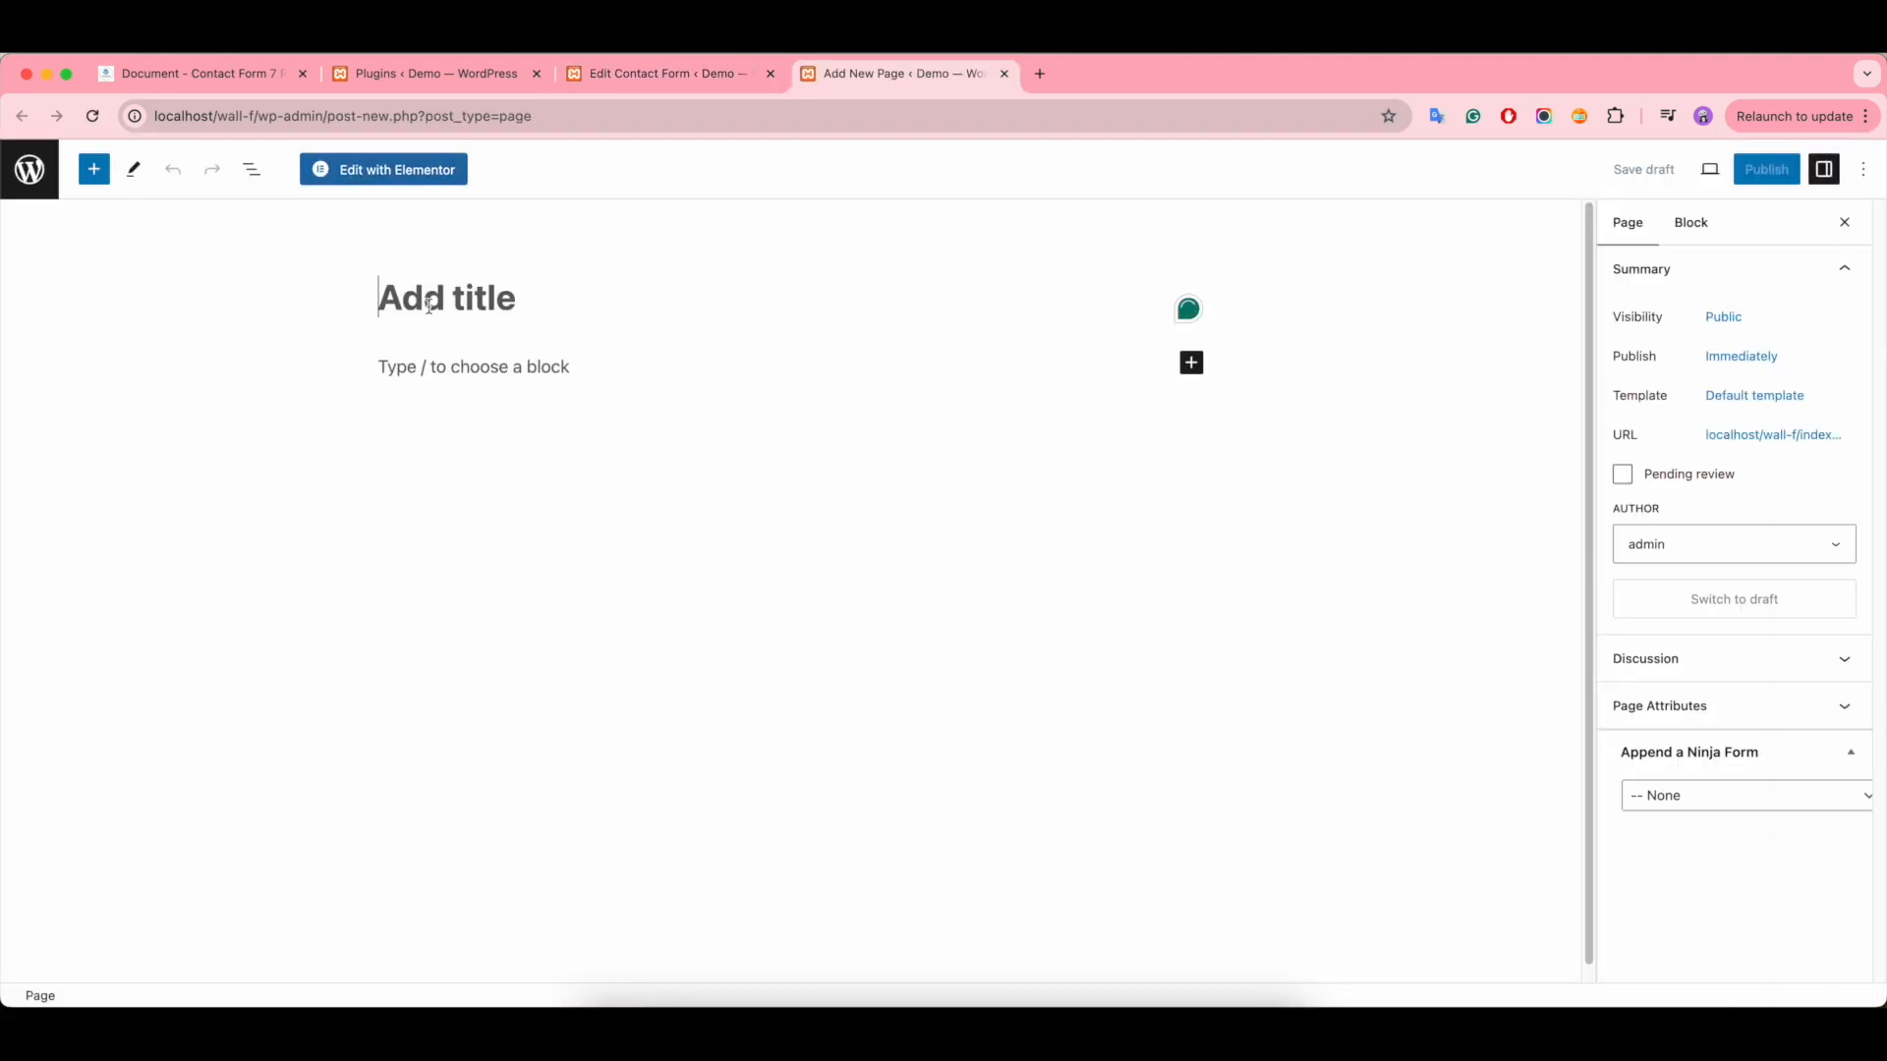
pyautogui.write('Demo Contact Form 7 - Range Slider Fields')
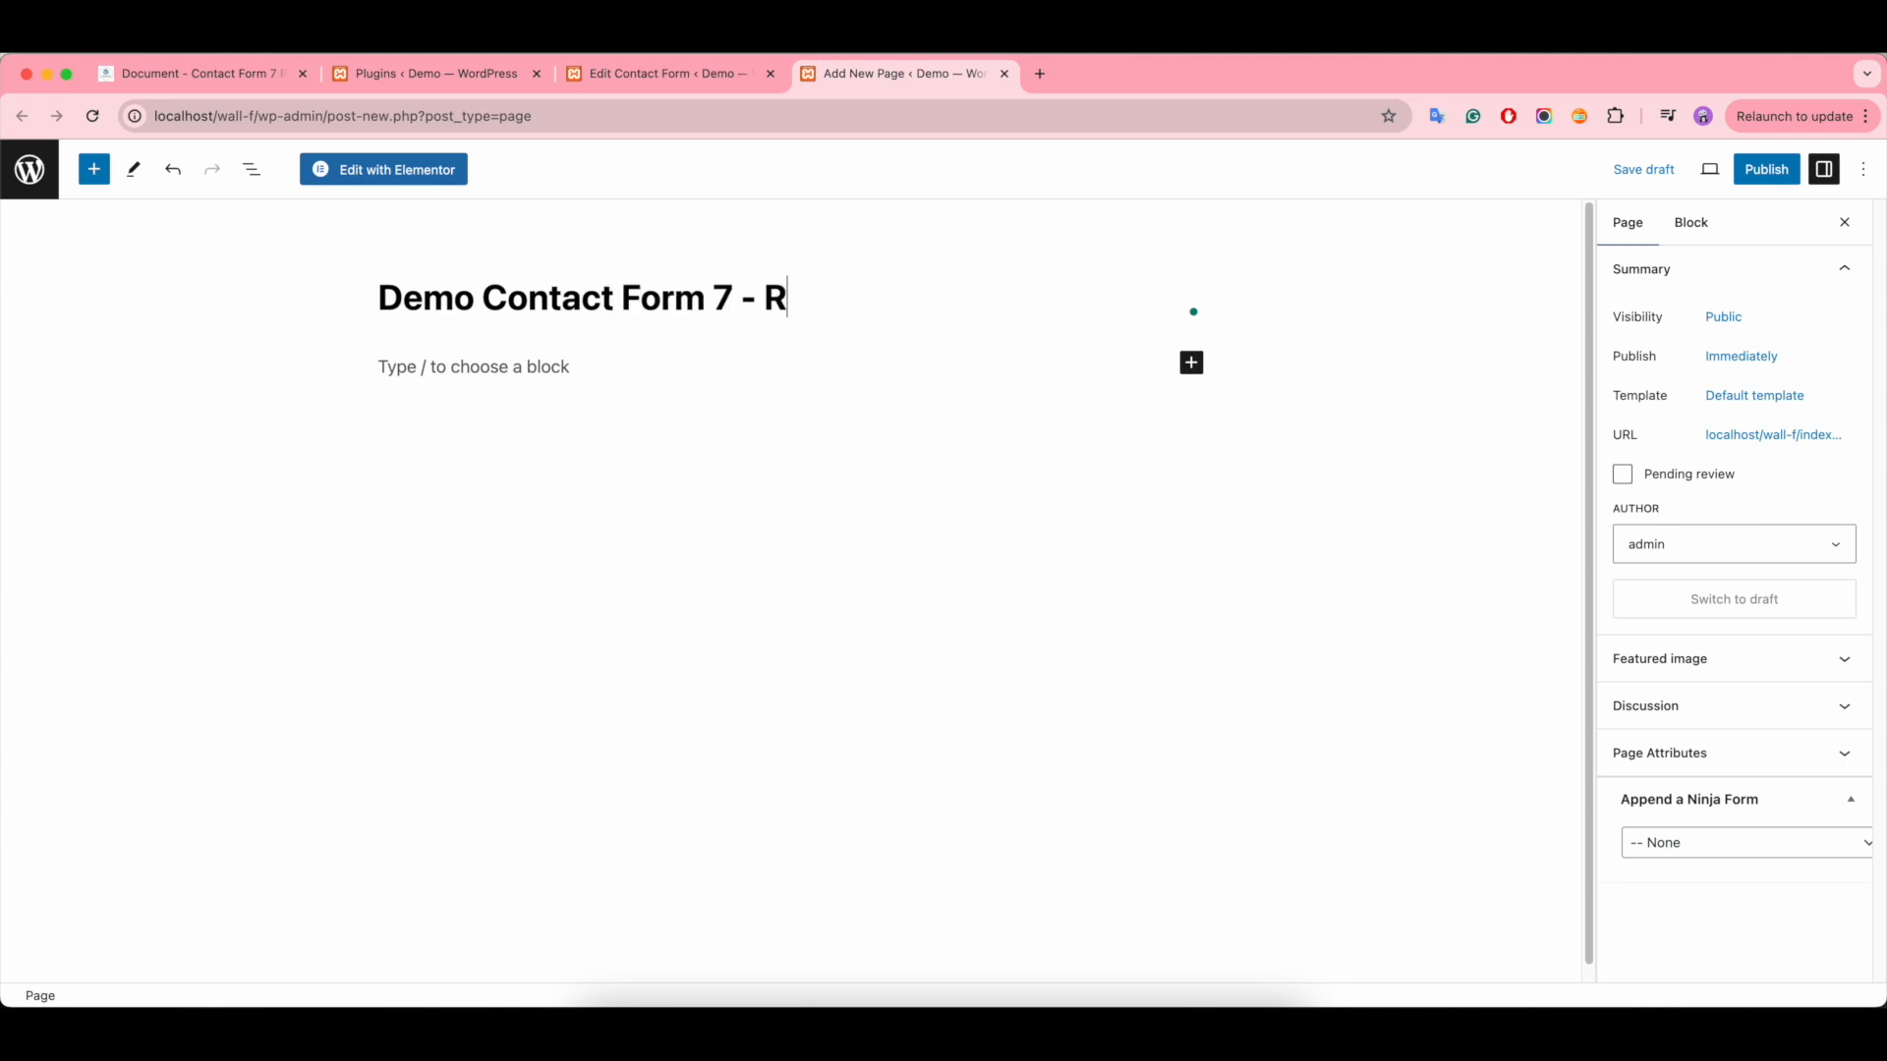
pyautogui.click(411, 364)
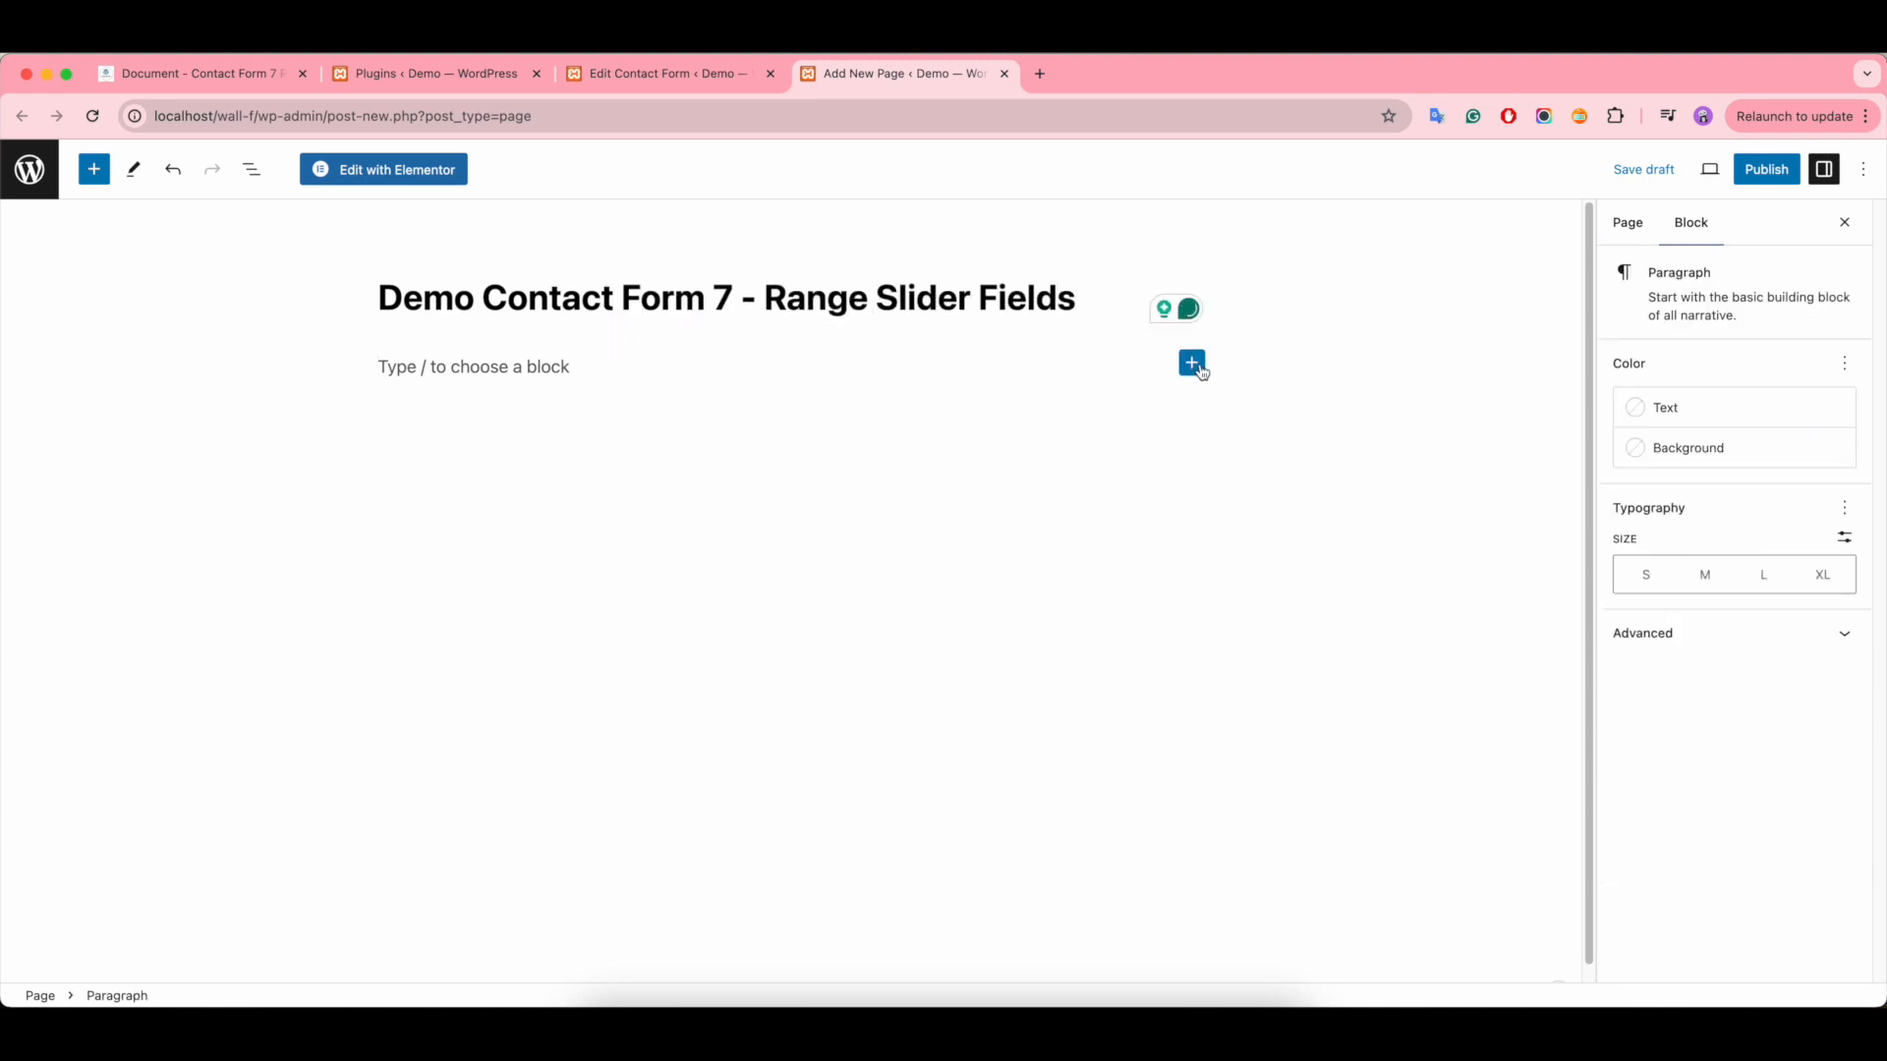
# - Add a Contact Form 7 block below the page title and select the form "Contact Form 7 - Range Slider Fields"
pyautogui.click(1191, 362)
pyautogui.click(1349, 496)
pyautogui.click(454, 403)
pyautogui.click(640, 436)
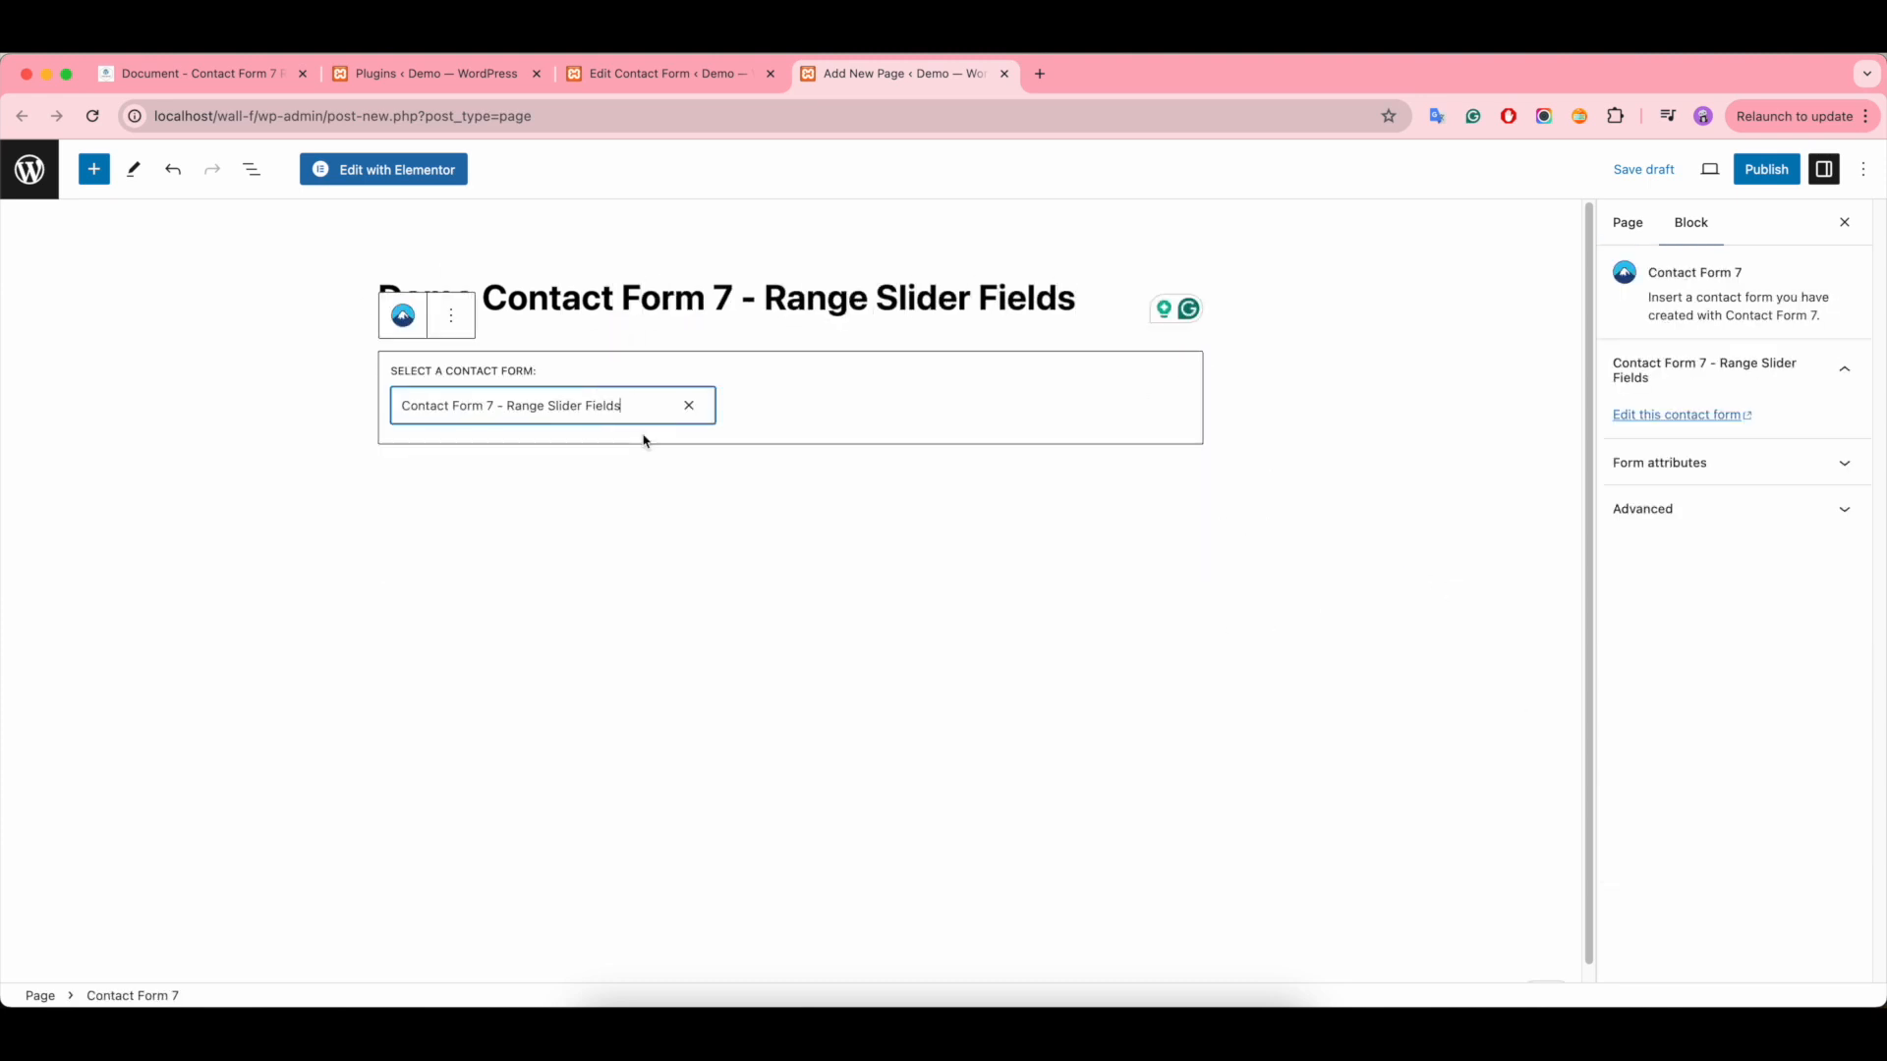
# - Publish the demo page and open its live view
pyautogui.click(1766, 169)
pyautogui.click(1710, 173)
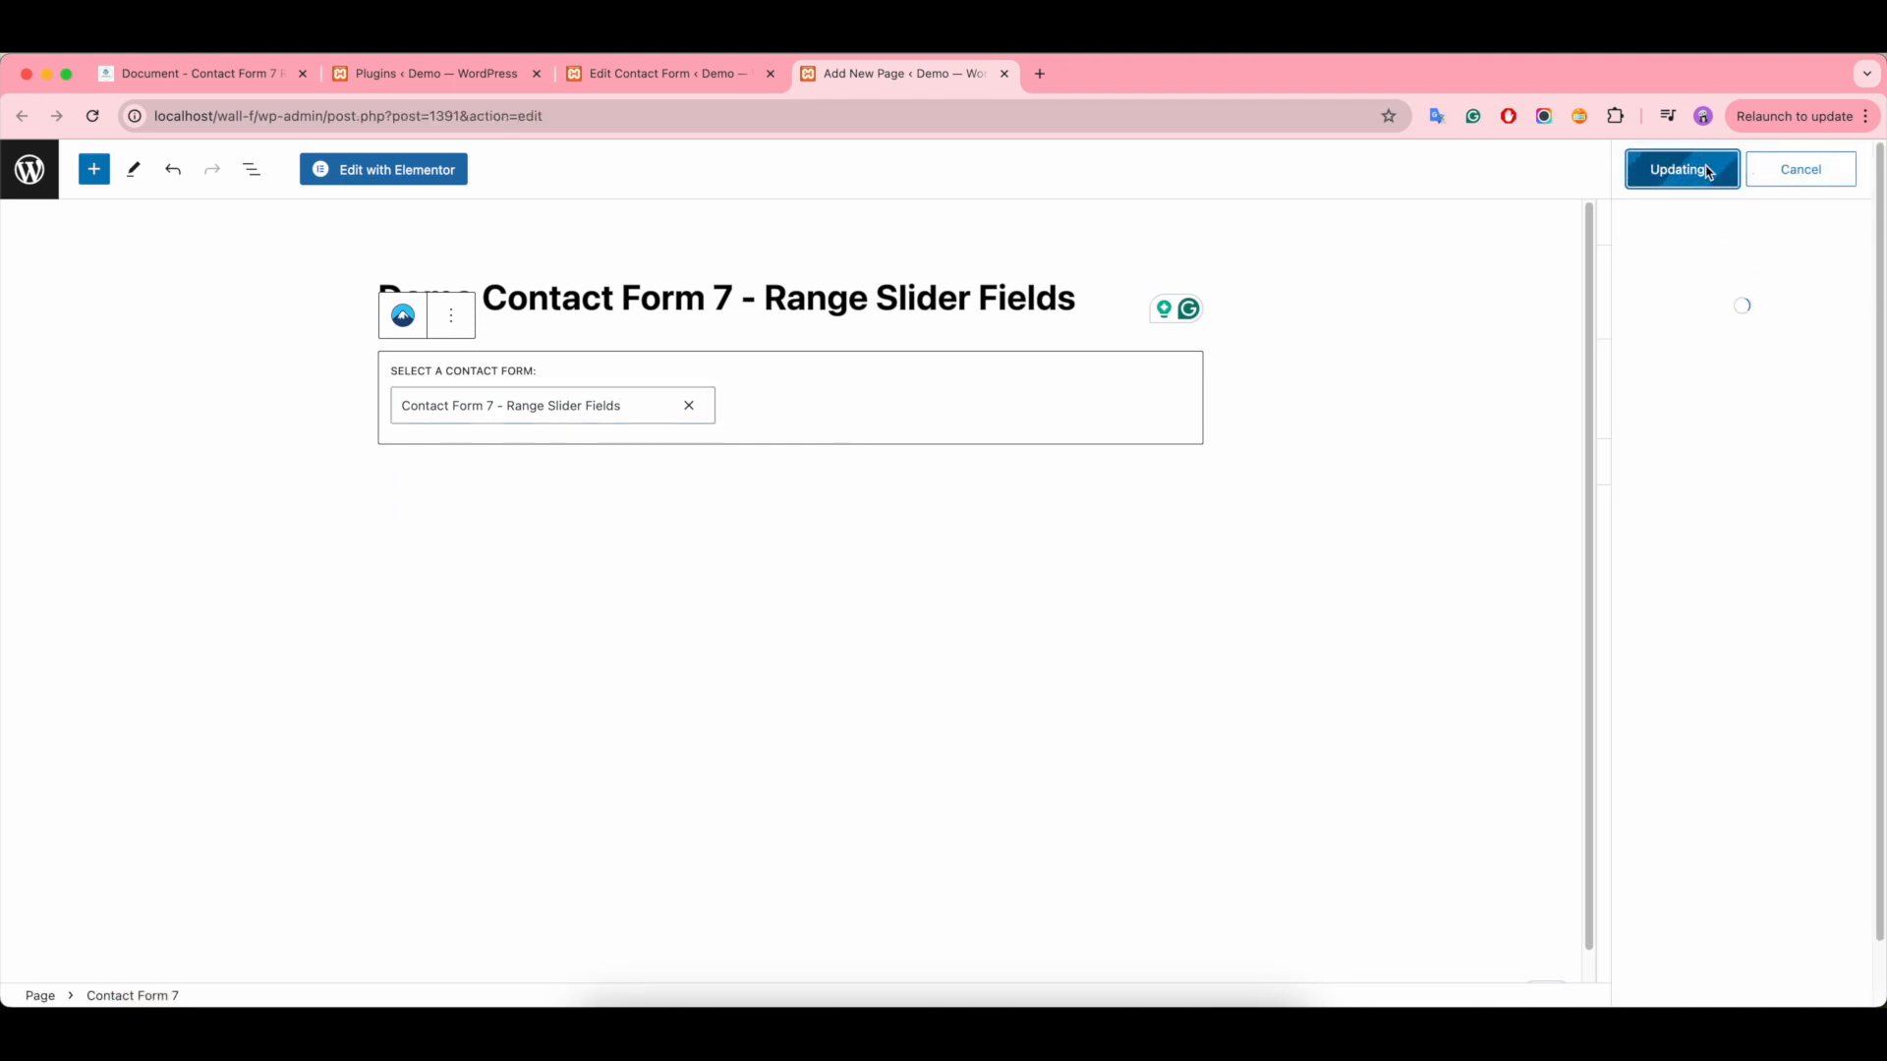
pyautogui.click(187, 945)
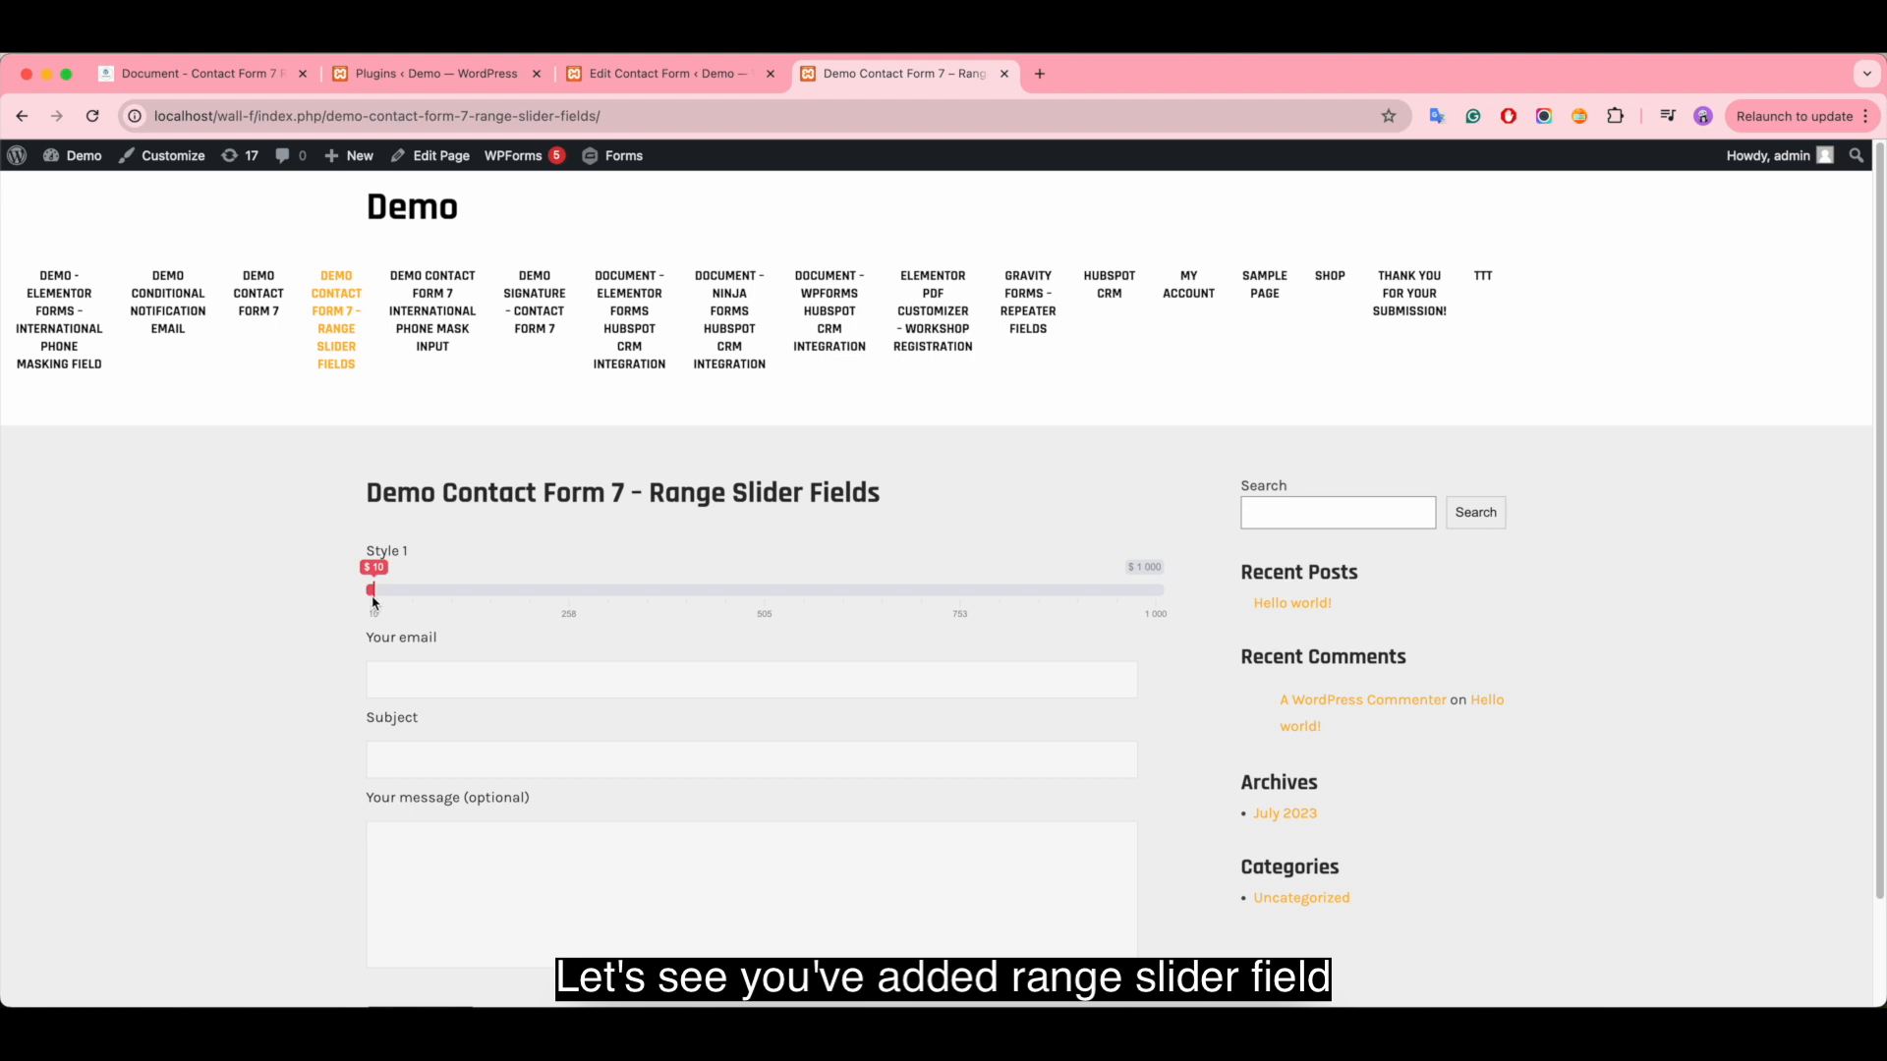
# - Test the Style 1 slider on the demo page by moving its handle to about $848, and look over the form
pyautogui.moveTo(374, 592); pyautogui.dragTo(1036, 610)
pyautogui.scroll(-1, 888, 708)
pyautogui.scroll(1, 888, 708)
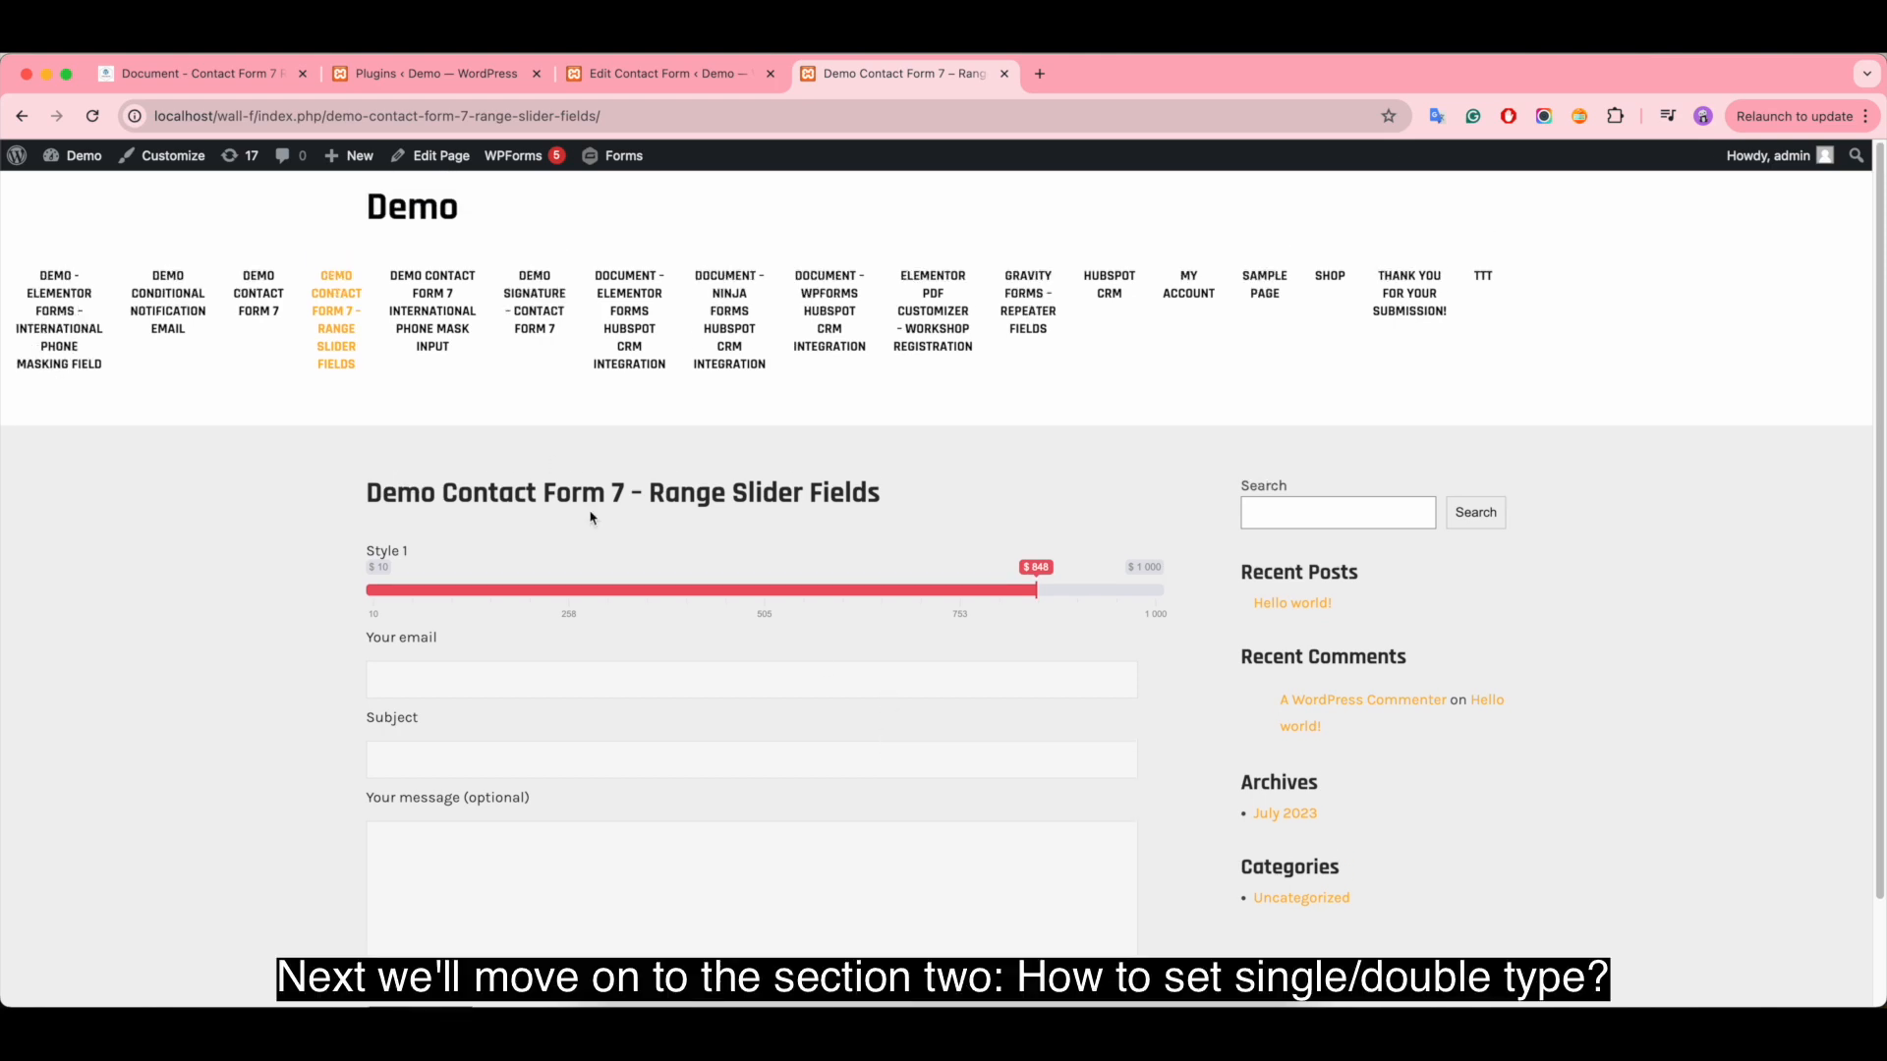
# - Read the documentation section "How to set single/double type?" and return to the contact form editor
pyautogui.click(672, 75)
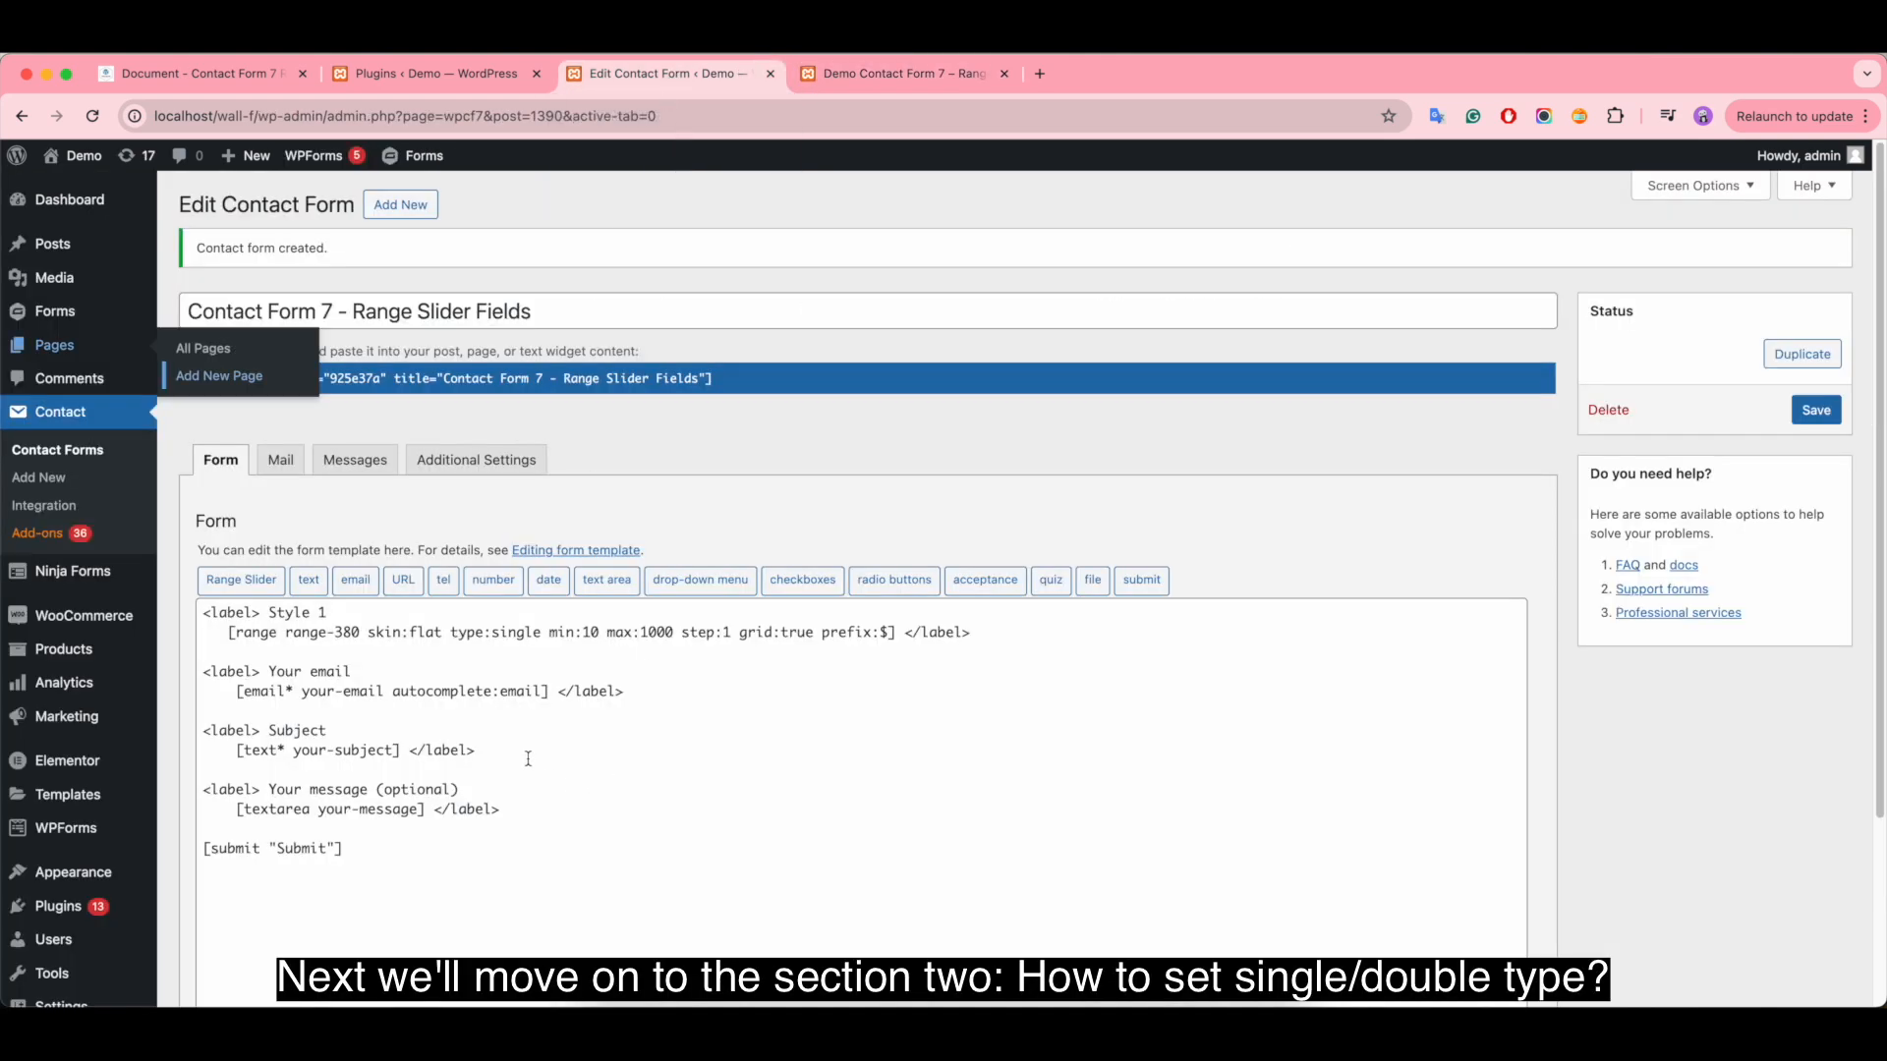
pyautogui.click(236, 78)
pyautogui.scroll(4, 784, 574)
pyautogui.scroll(10, 784, 574)
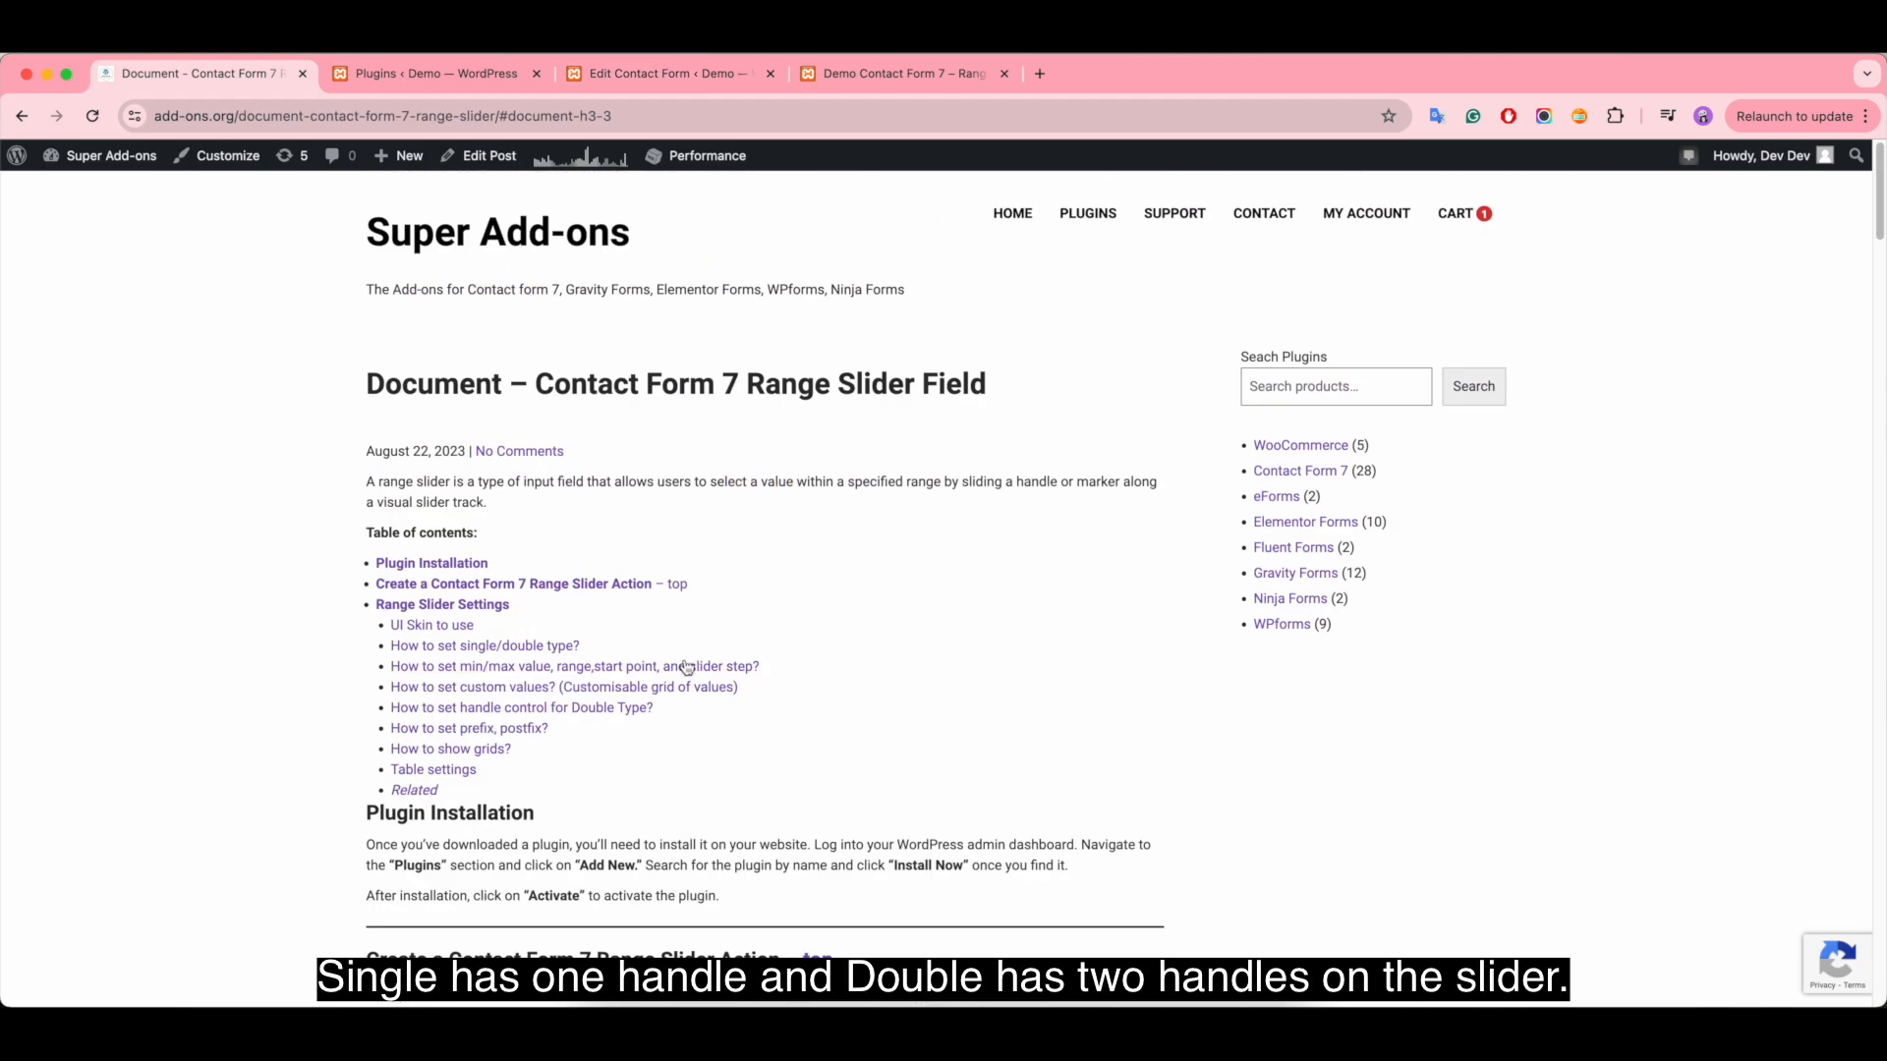
pyautogui.click(497, 653)
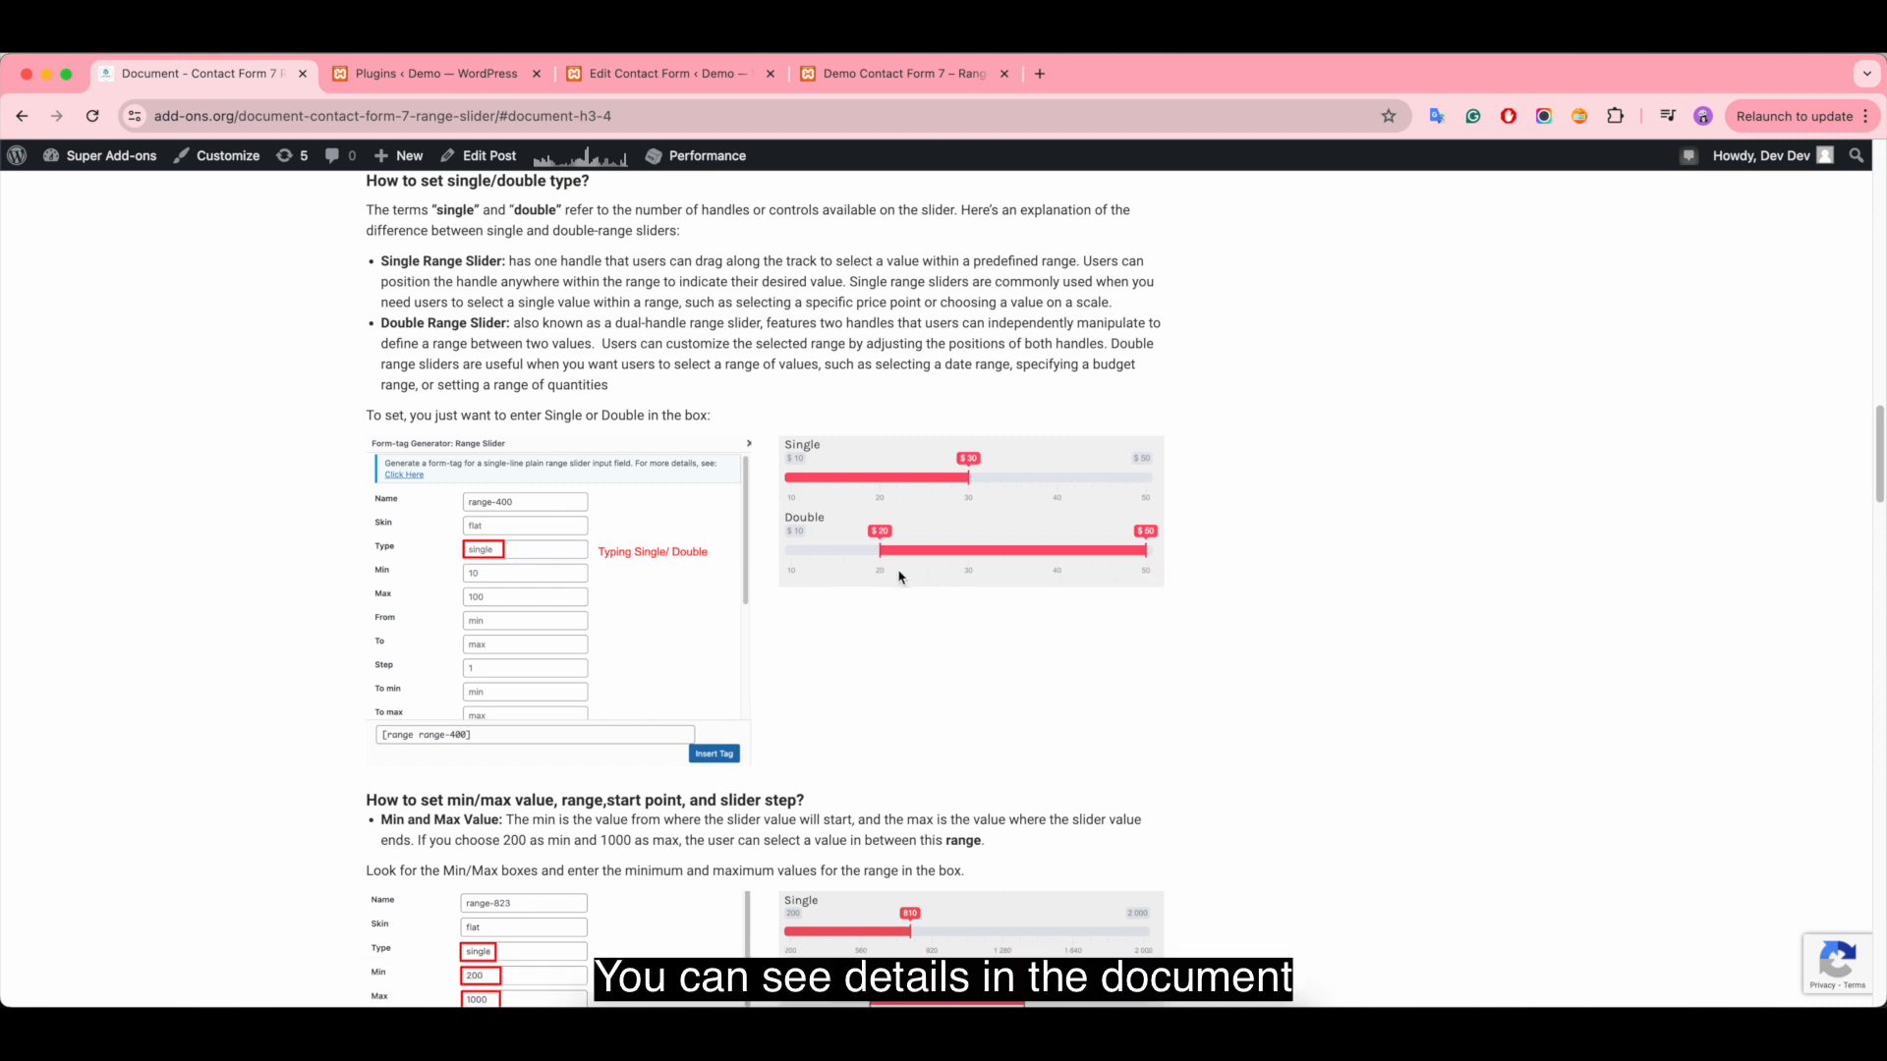
pyautogui.click(660, 76)
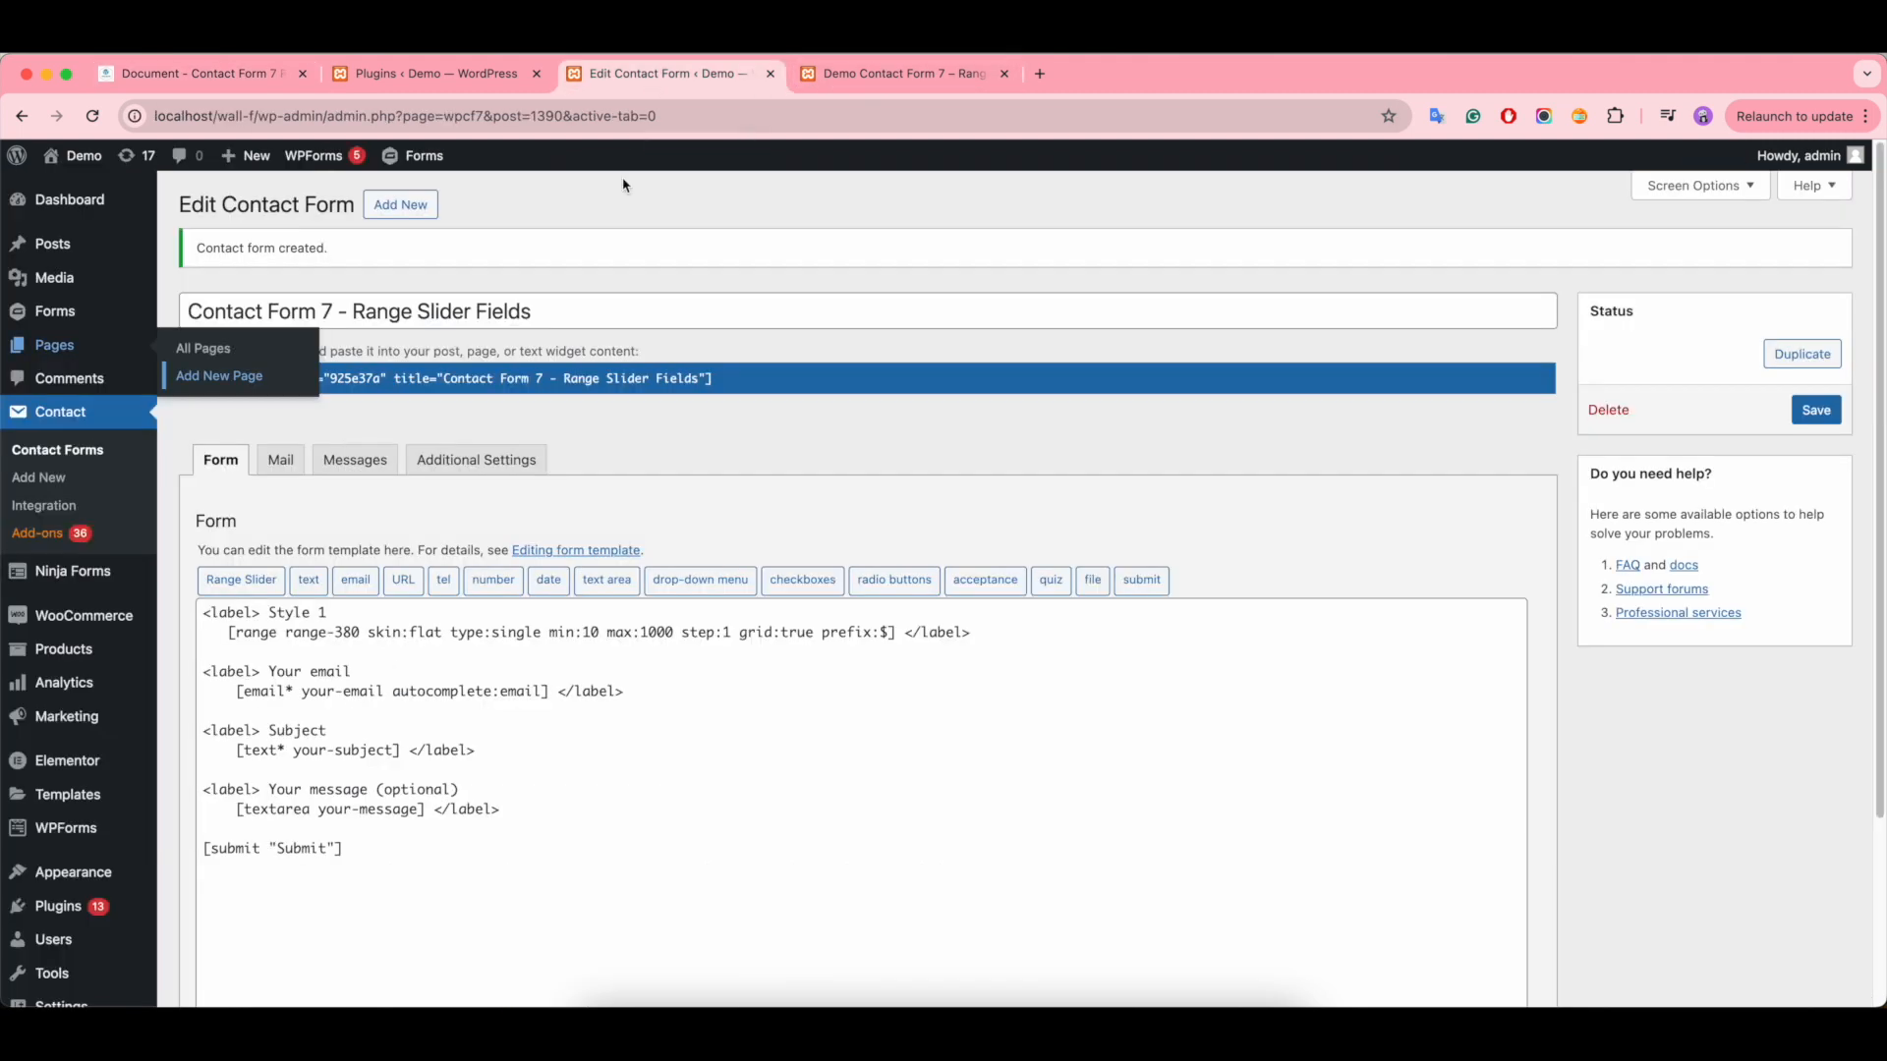
pyautogui.click(543, 632)
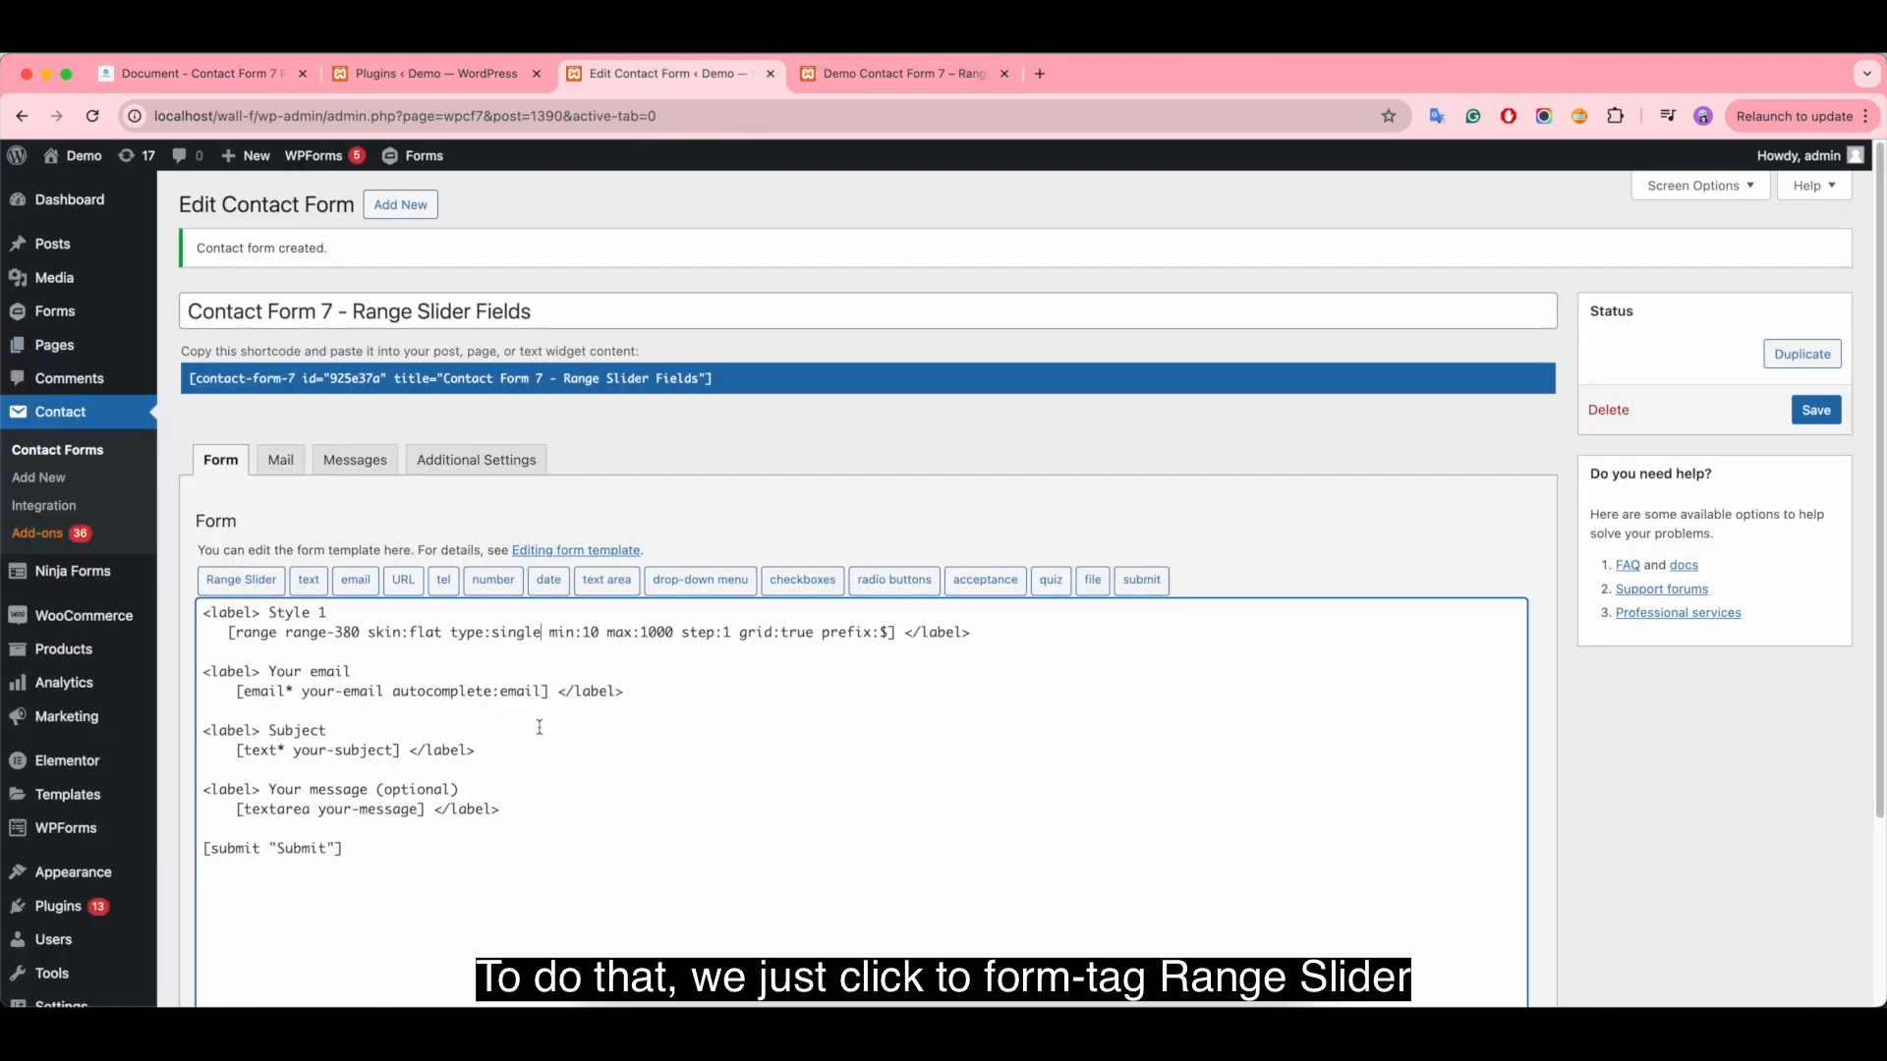
pyautogui.click(253, 588)
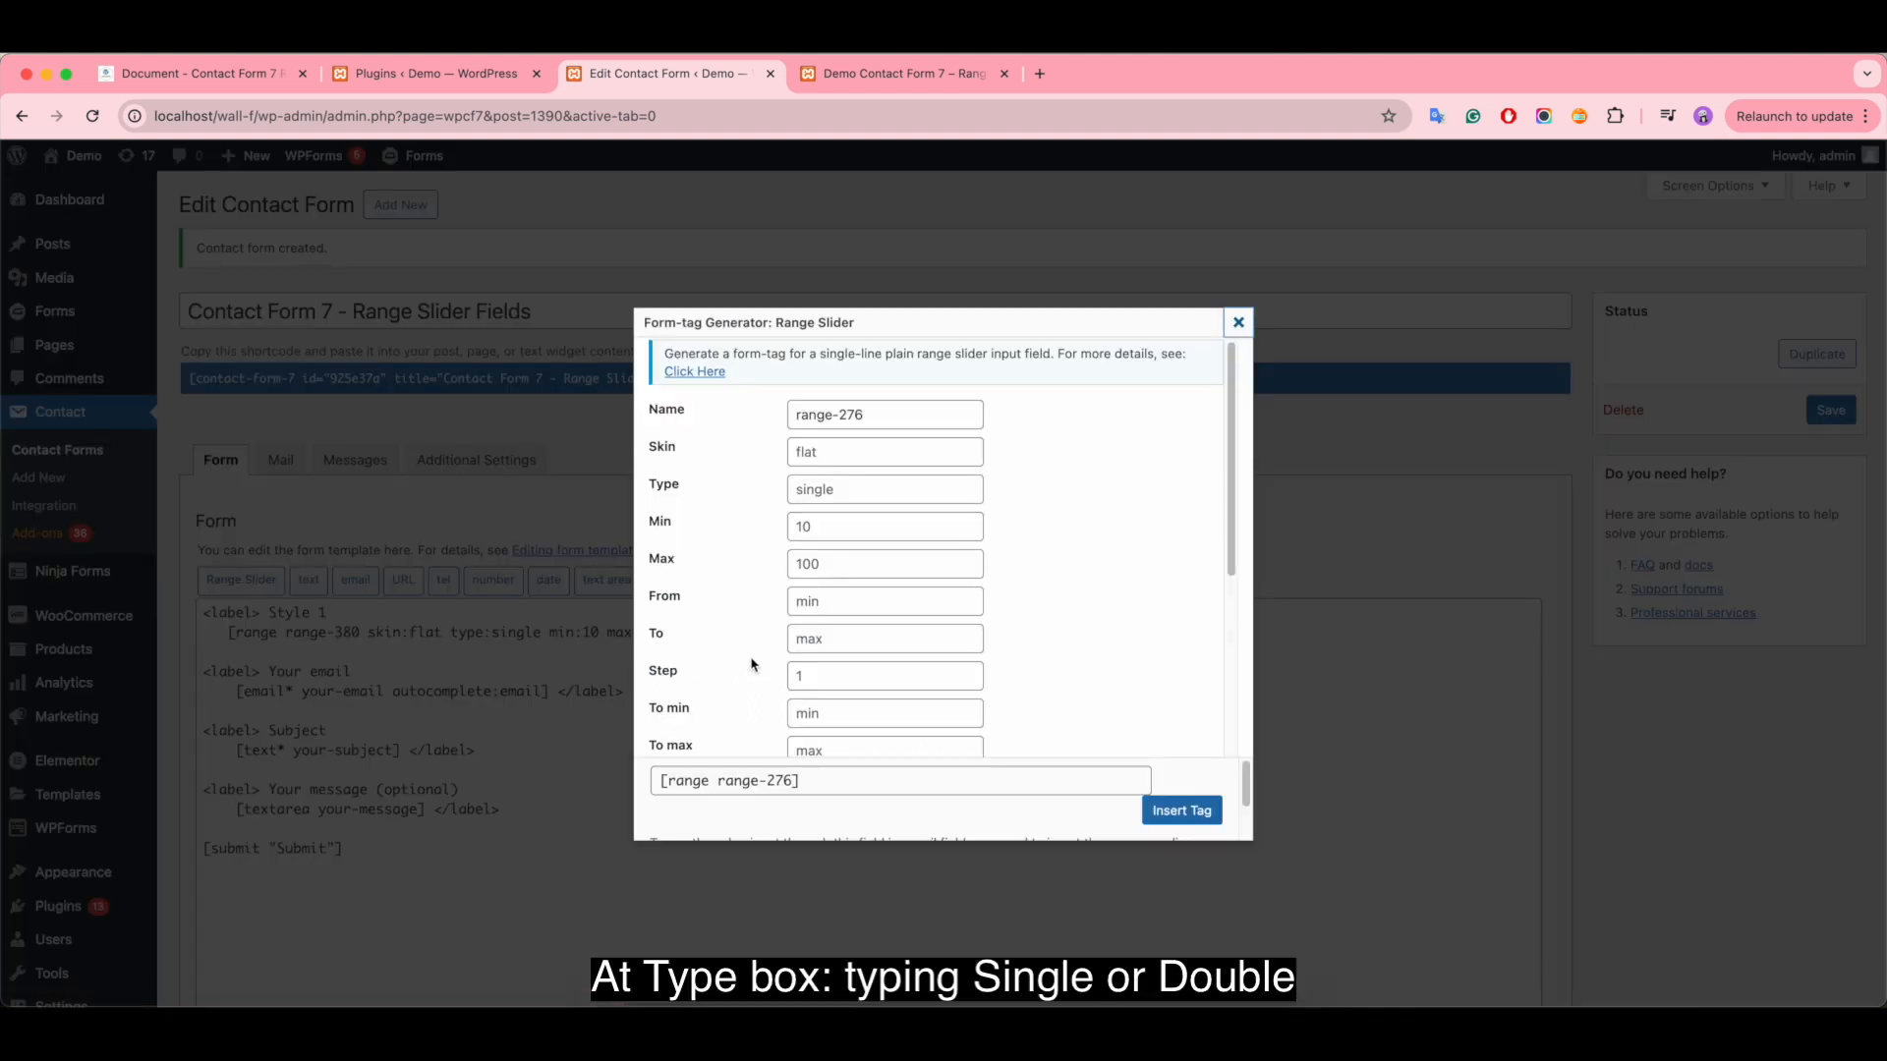
pyautogui.click(838, 489)
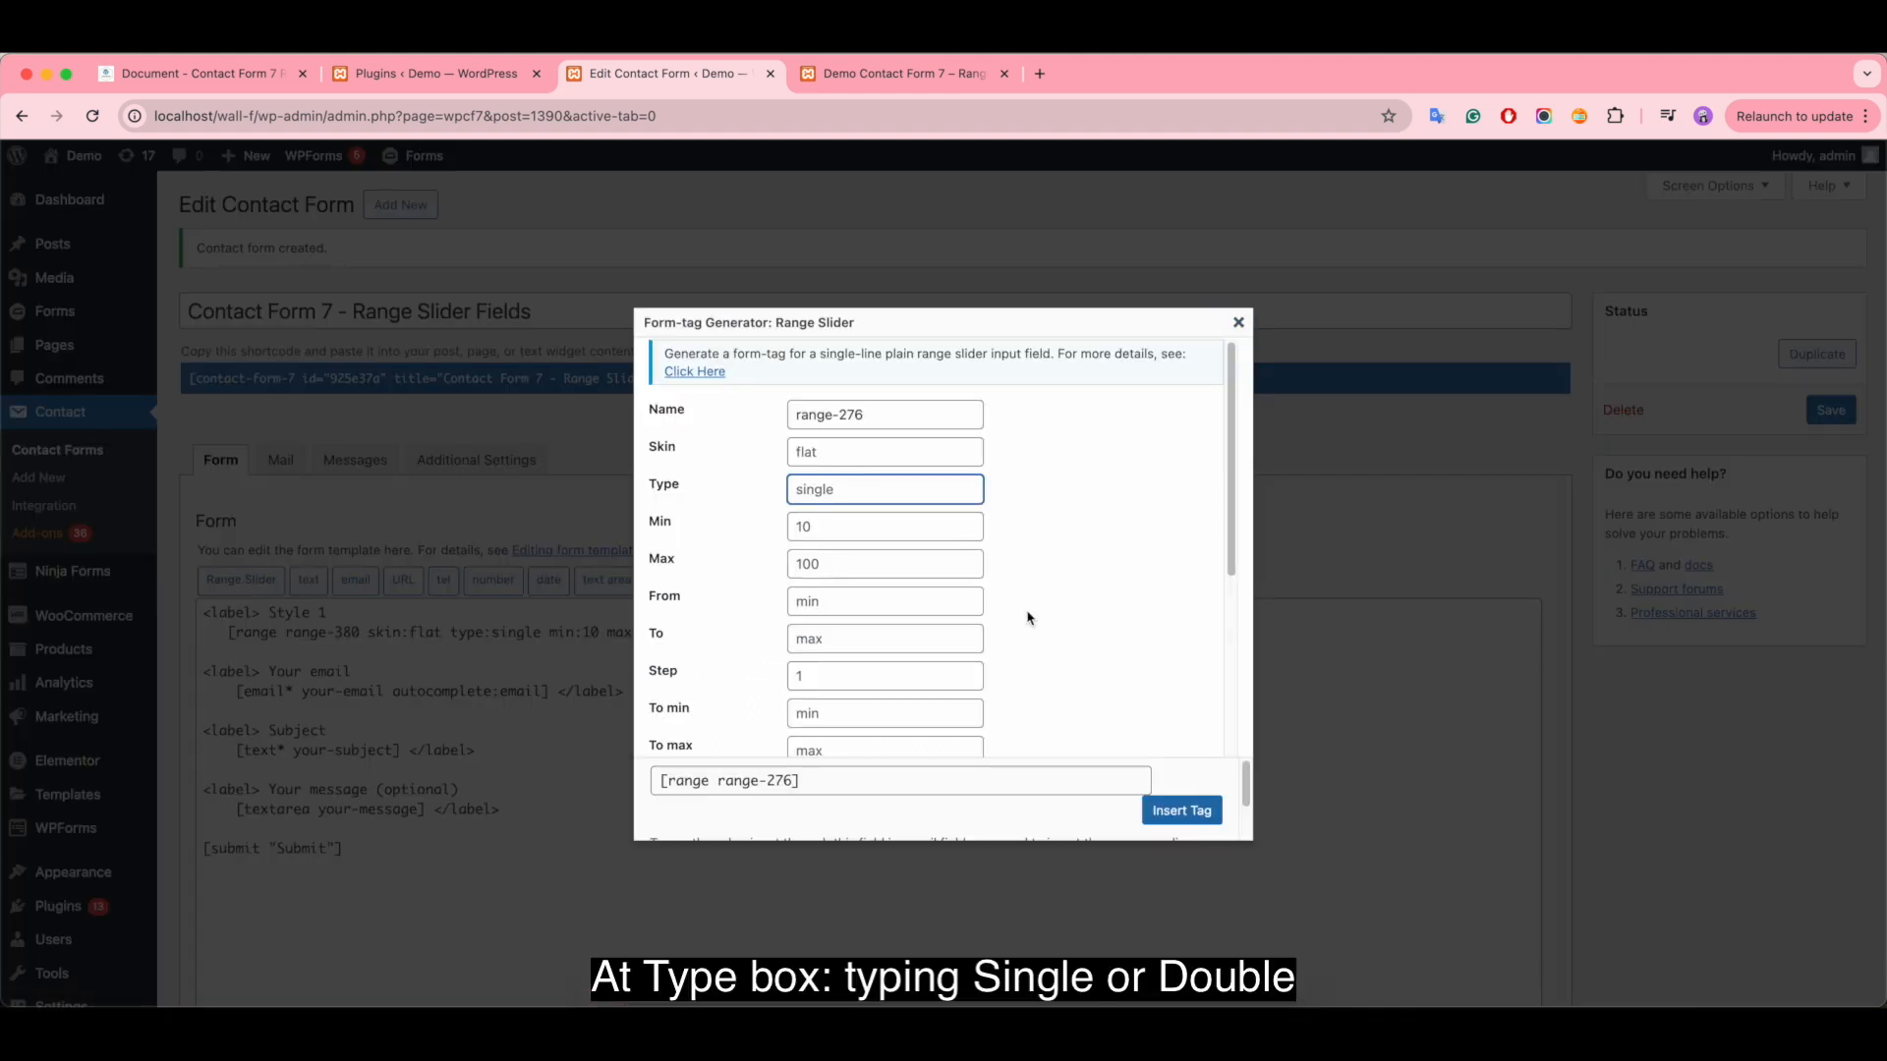
pyautogui.write('double')
pyautogui.moveTo(841, 489); pyautogui.dragTo(767, 496)
pyautogui.press('BackSpace')
pyautogui.click(1239, 323)
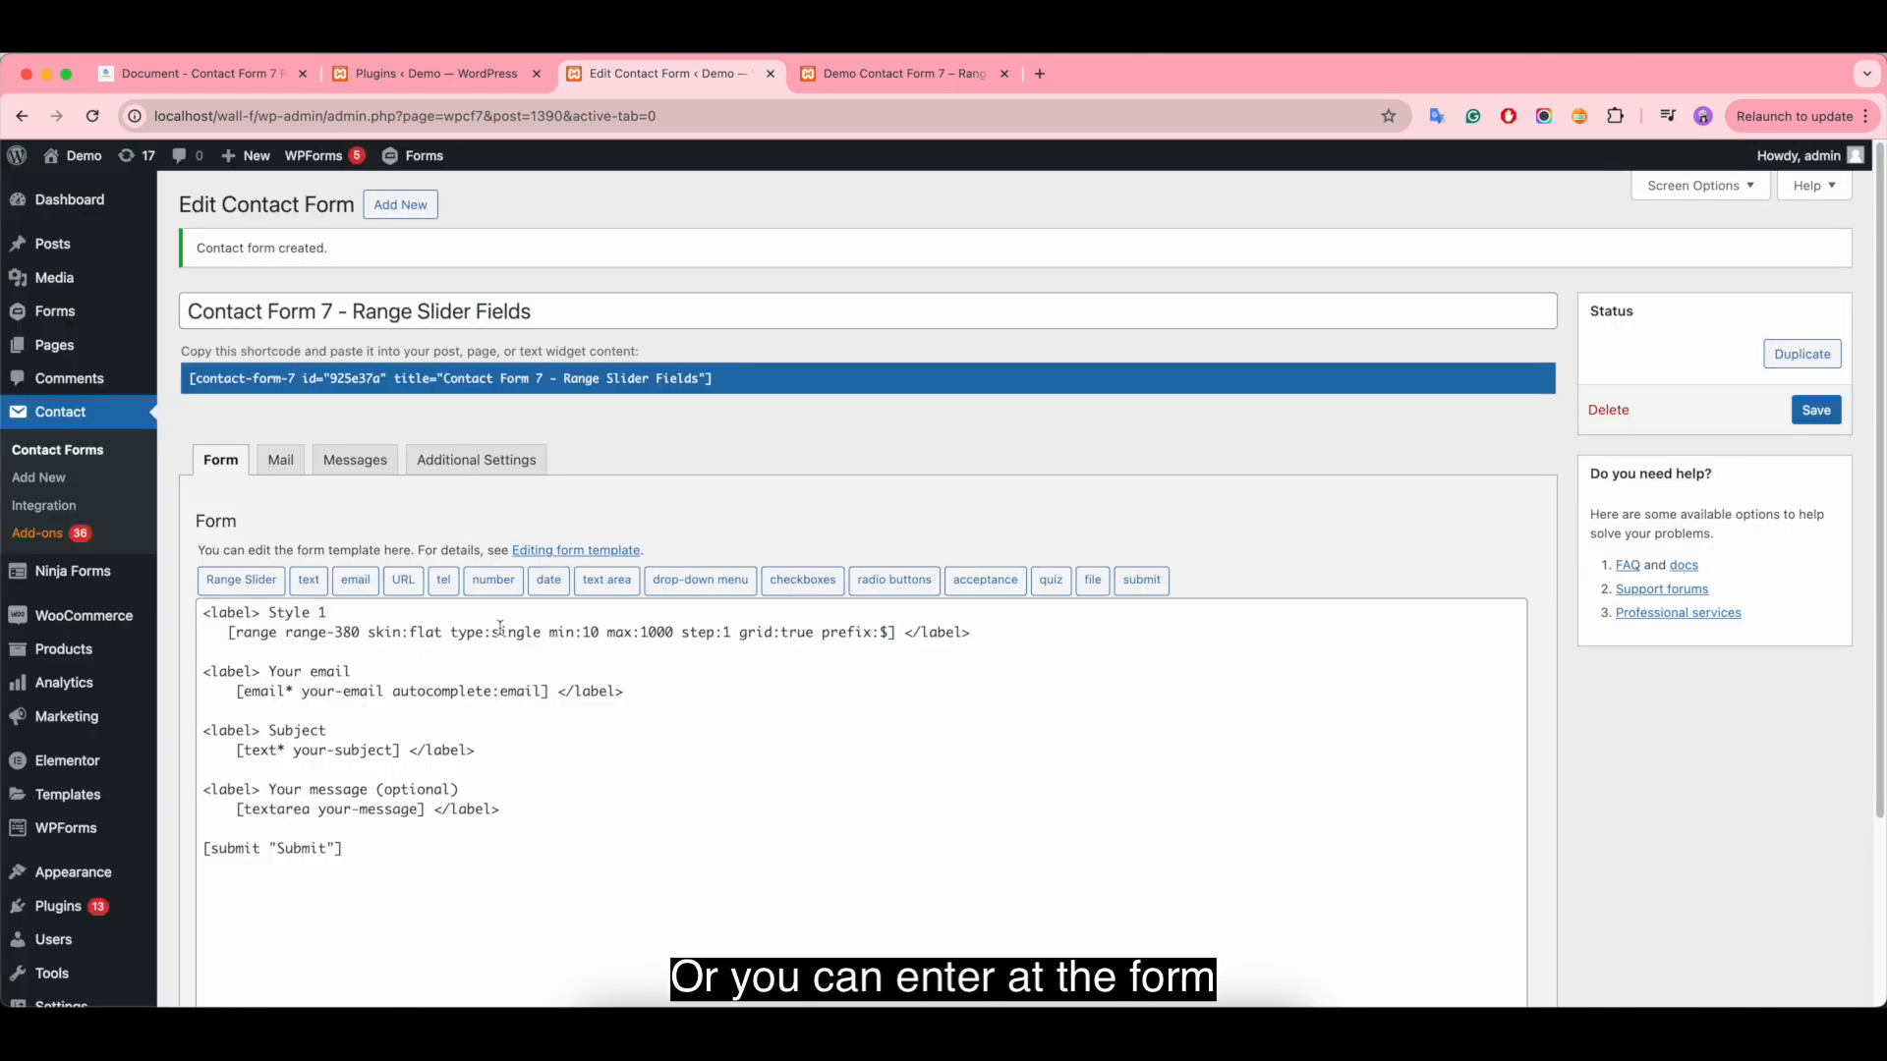
# - Change the Style 1 range tag's type to double in the form template and save the contact form
pyautogui.click(540, 632)
pyautogui.press('BackSpace')
pyautogui.press('BackSpace')
pyautogui.press('BackSpace')
pyautogui.press('BackSpace')
pyautogui.press('BackSpace')
pyautogui.press('BackSpace')
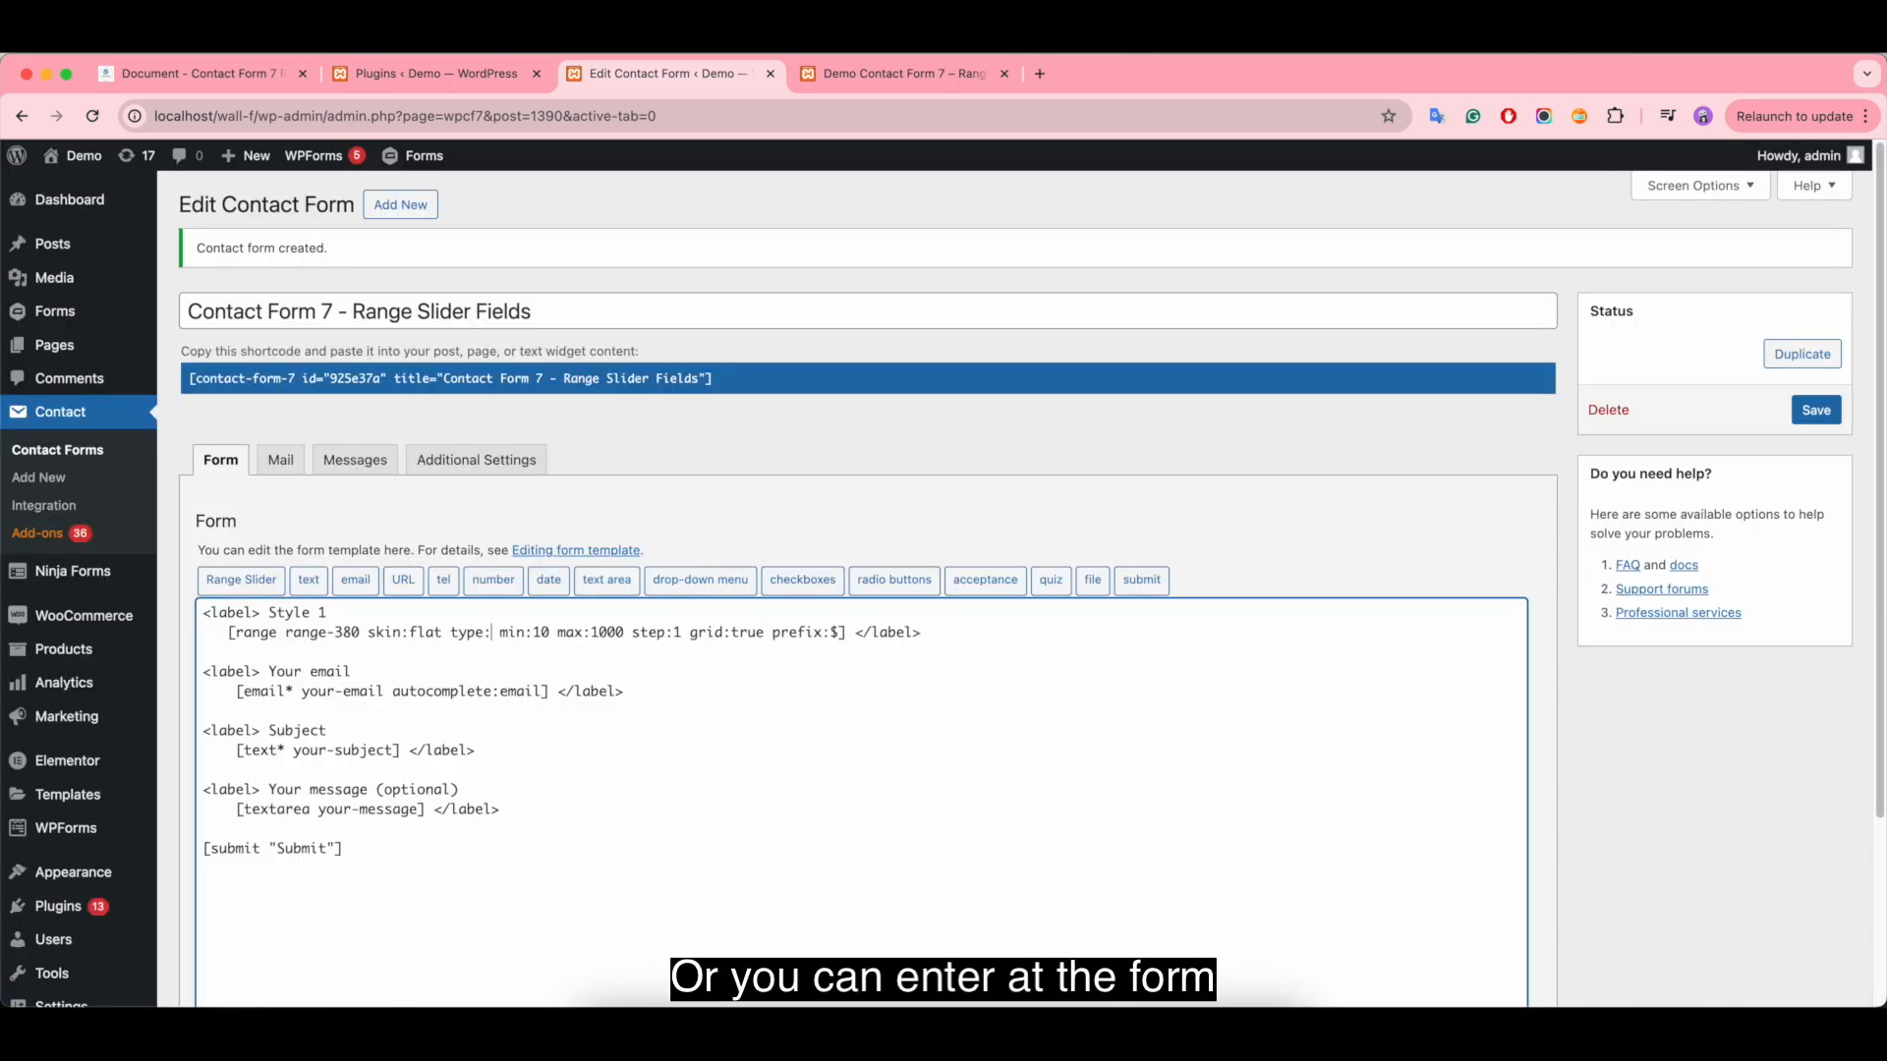
pyautogui.write('double')
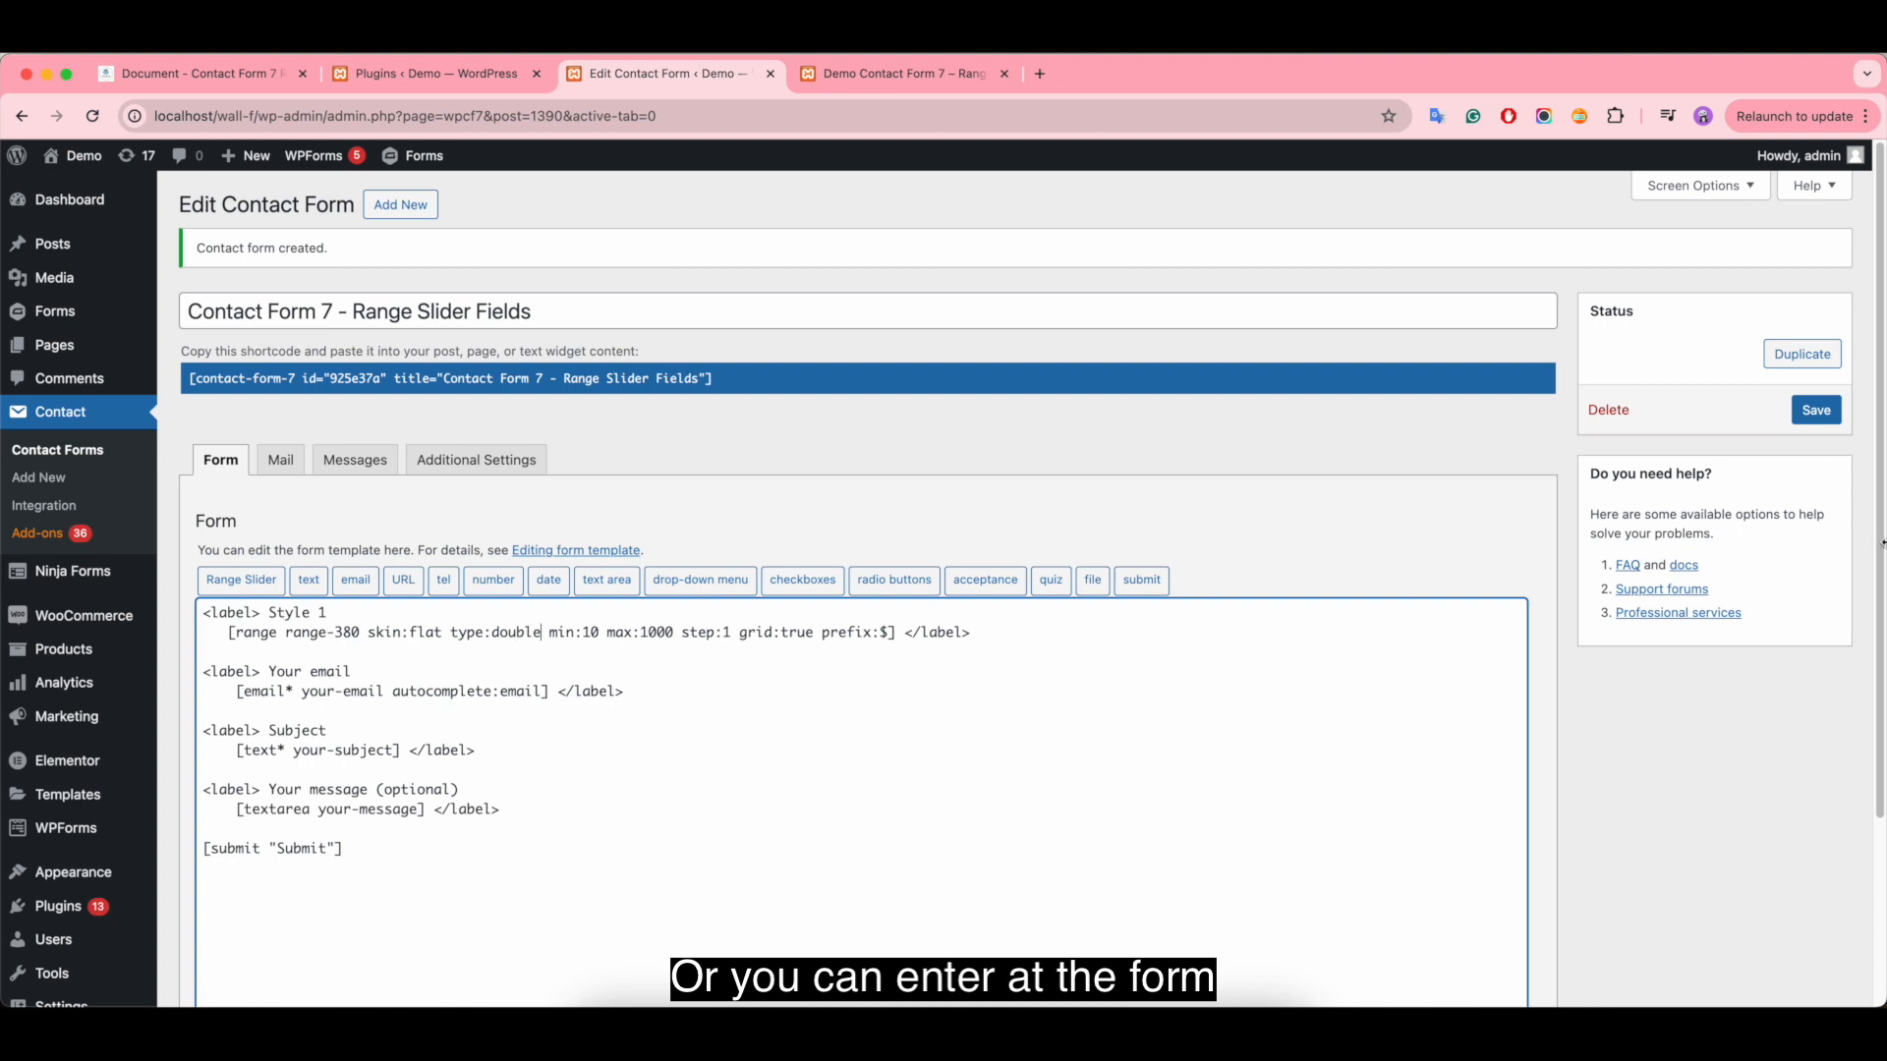
pyautogui.click(1833, 413)
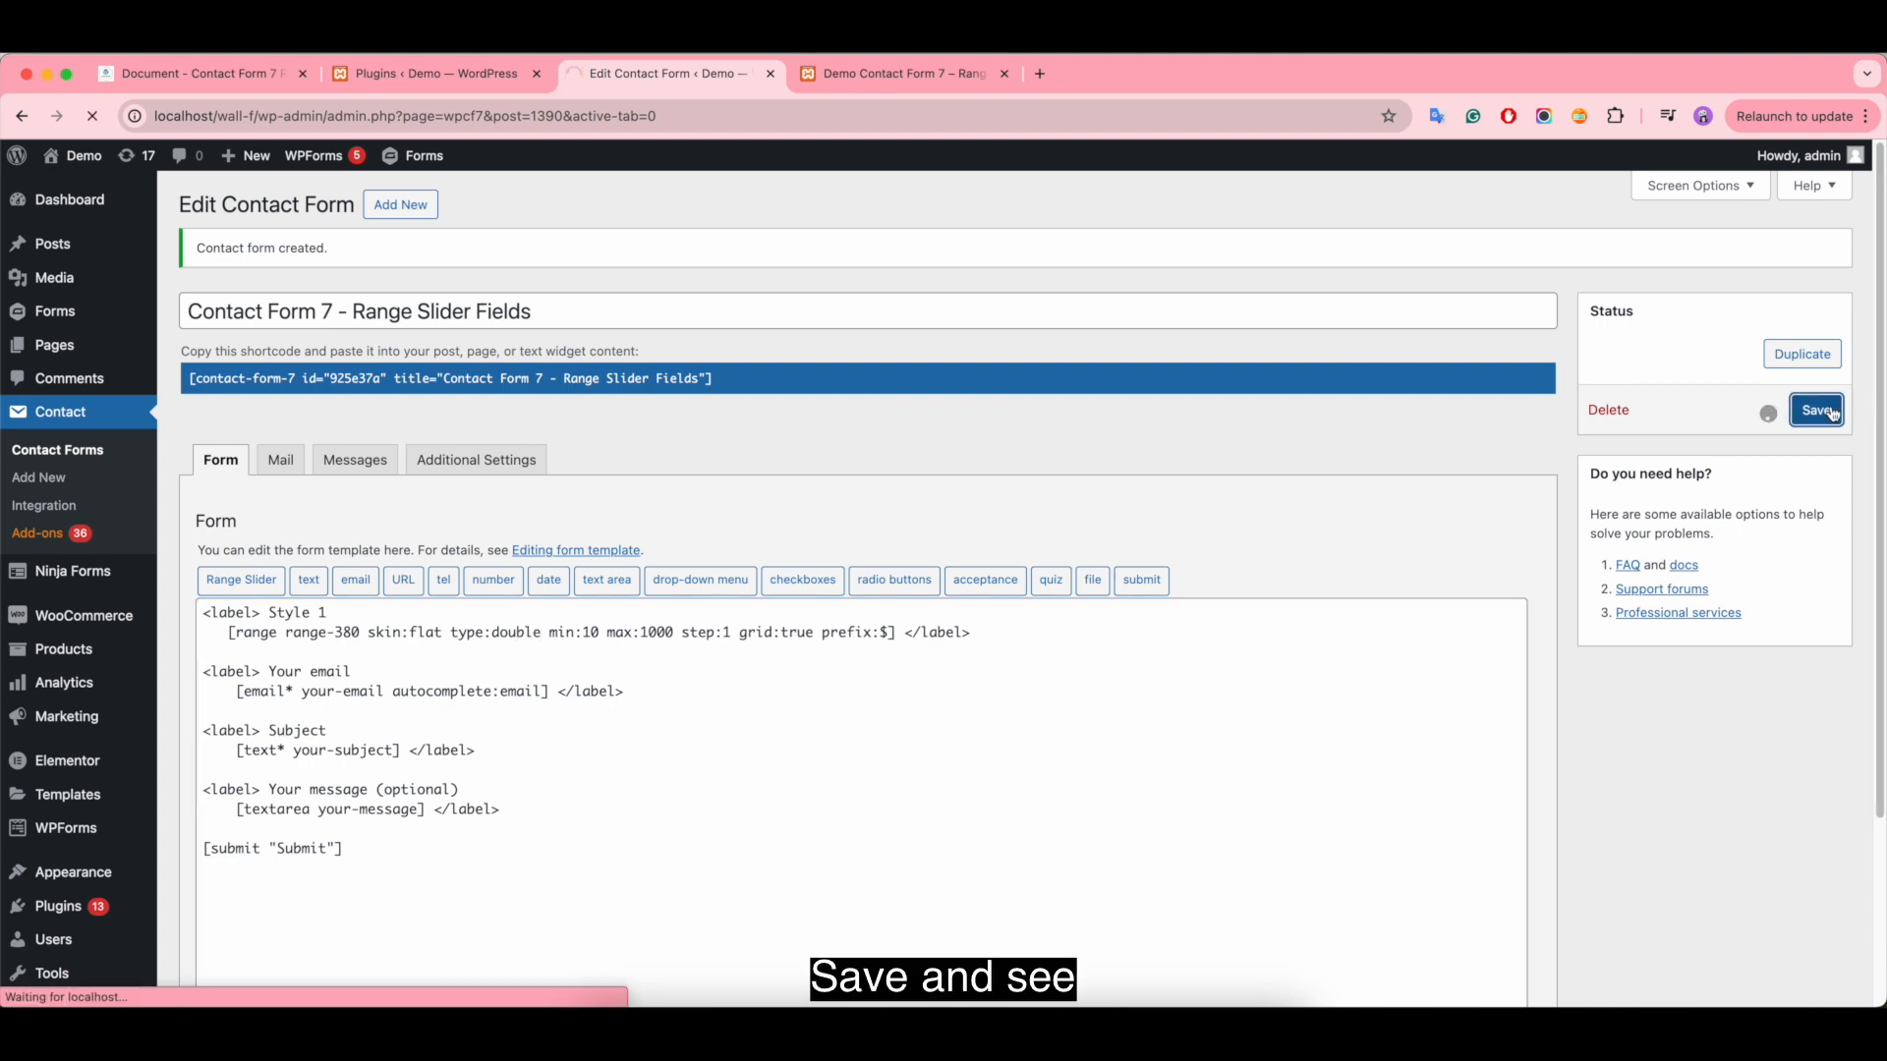
# - Reload the demo page and test both Style 1 slider handles, moving them to about $544 and $880
pyautogui.click(875, 74)
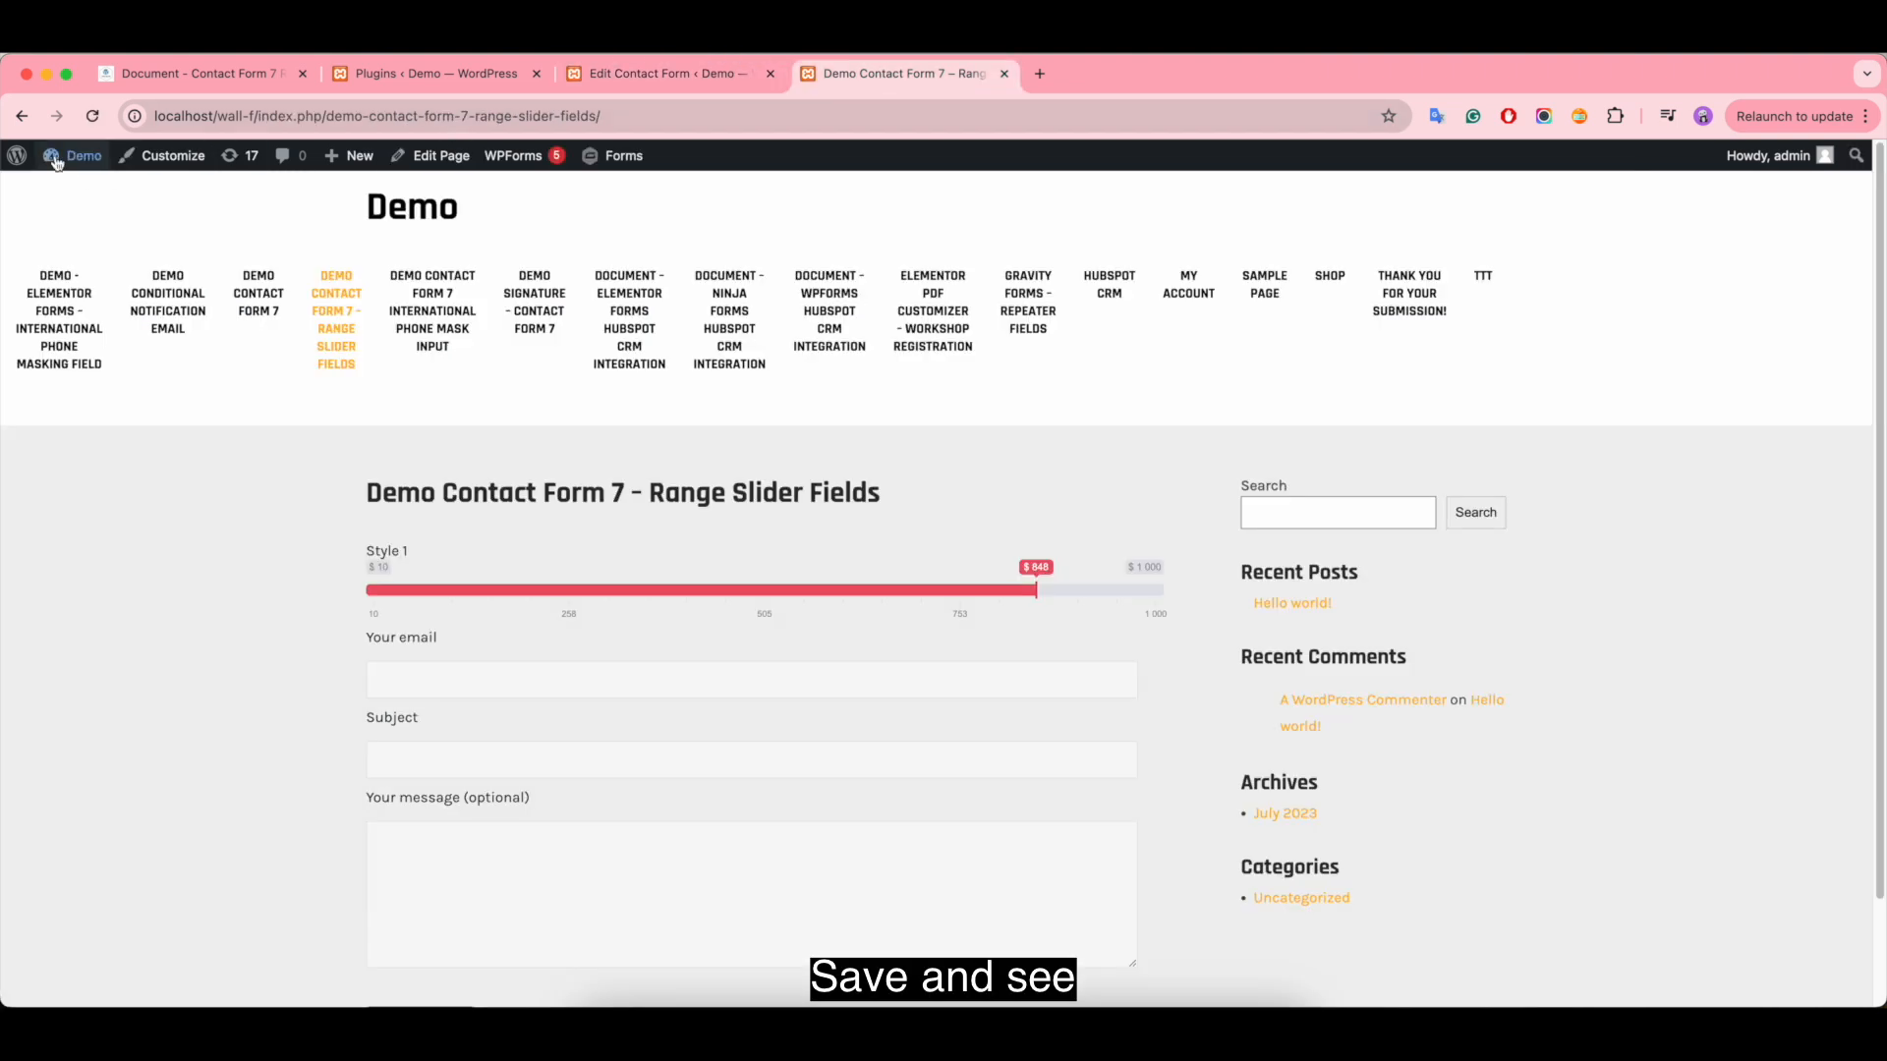
pyautogui.click(93, 116)
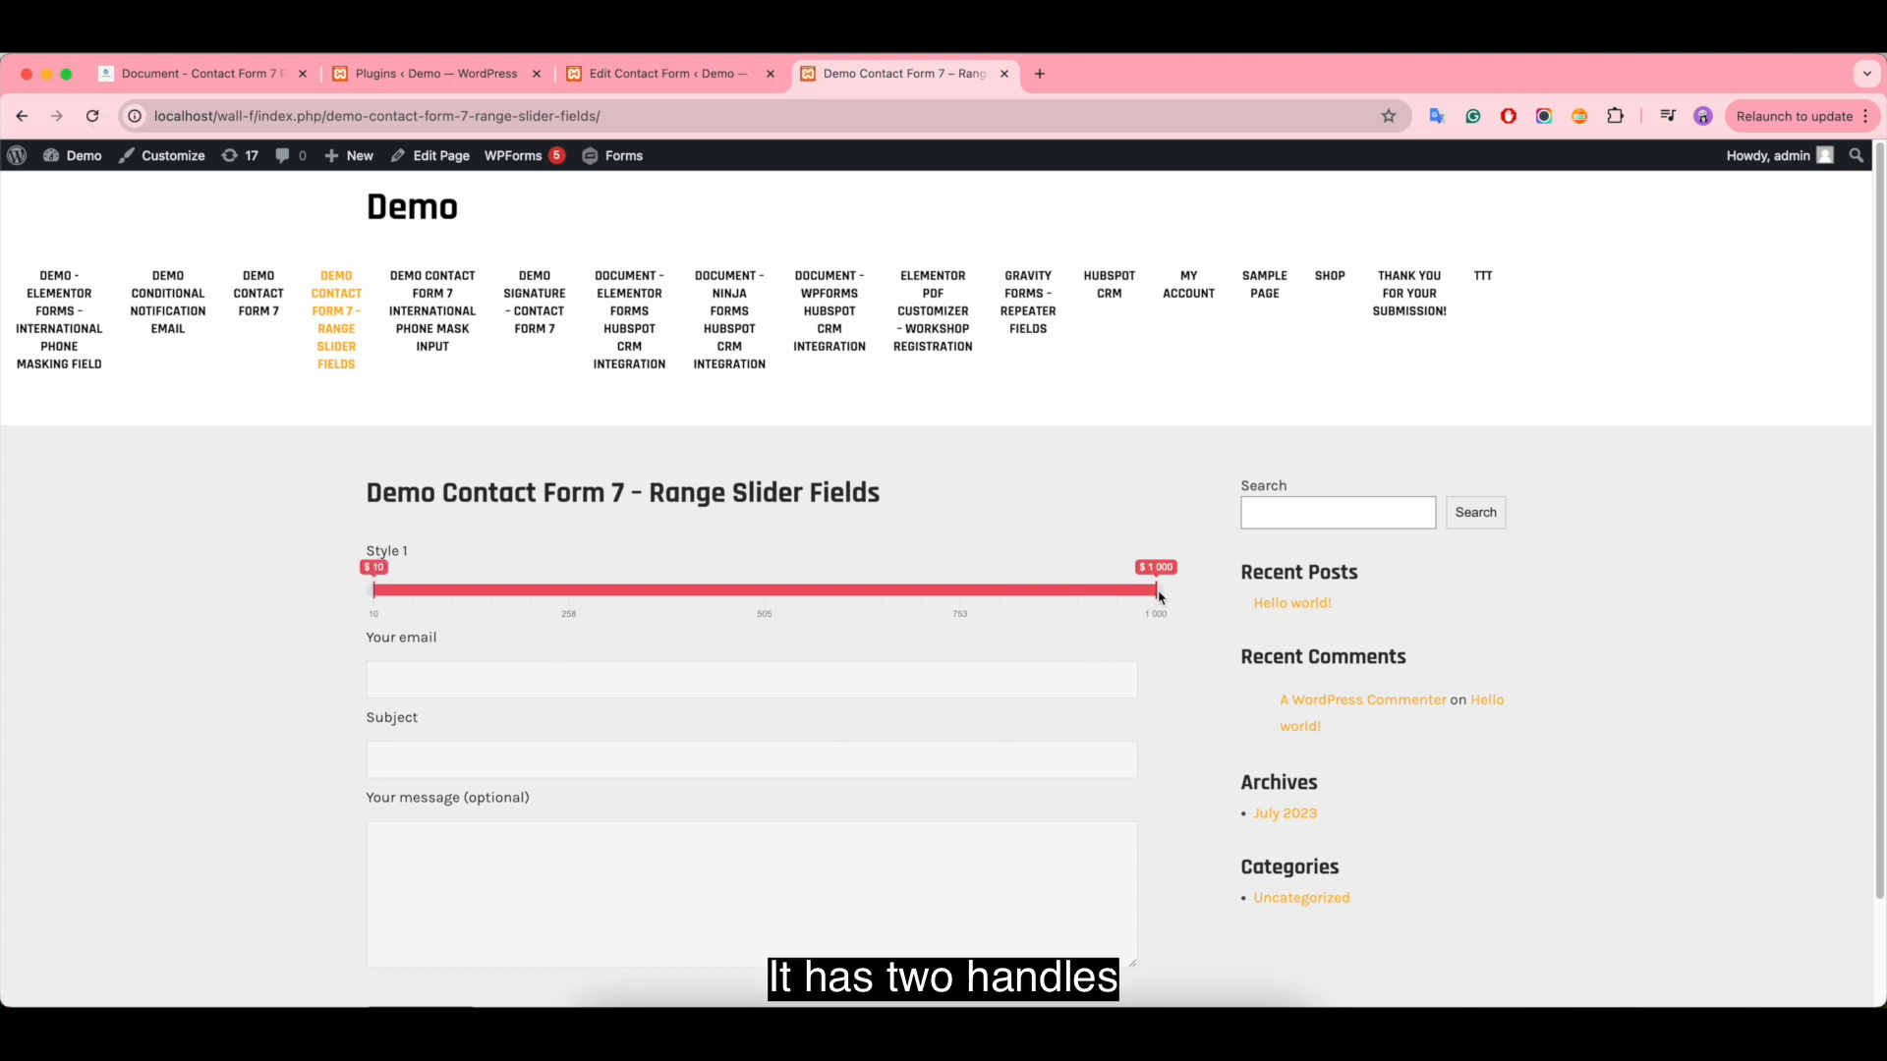
pyautogui.moveTo(1160, 597); pyautogui.dragTo(924, 594)
pyautogui.moveTo(374, 590); pyautogui.dragTo(692, 594)
pyautogui.moveTo(916, 594); pyautogui.dragTo(1022, 593)
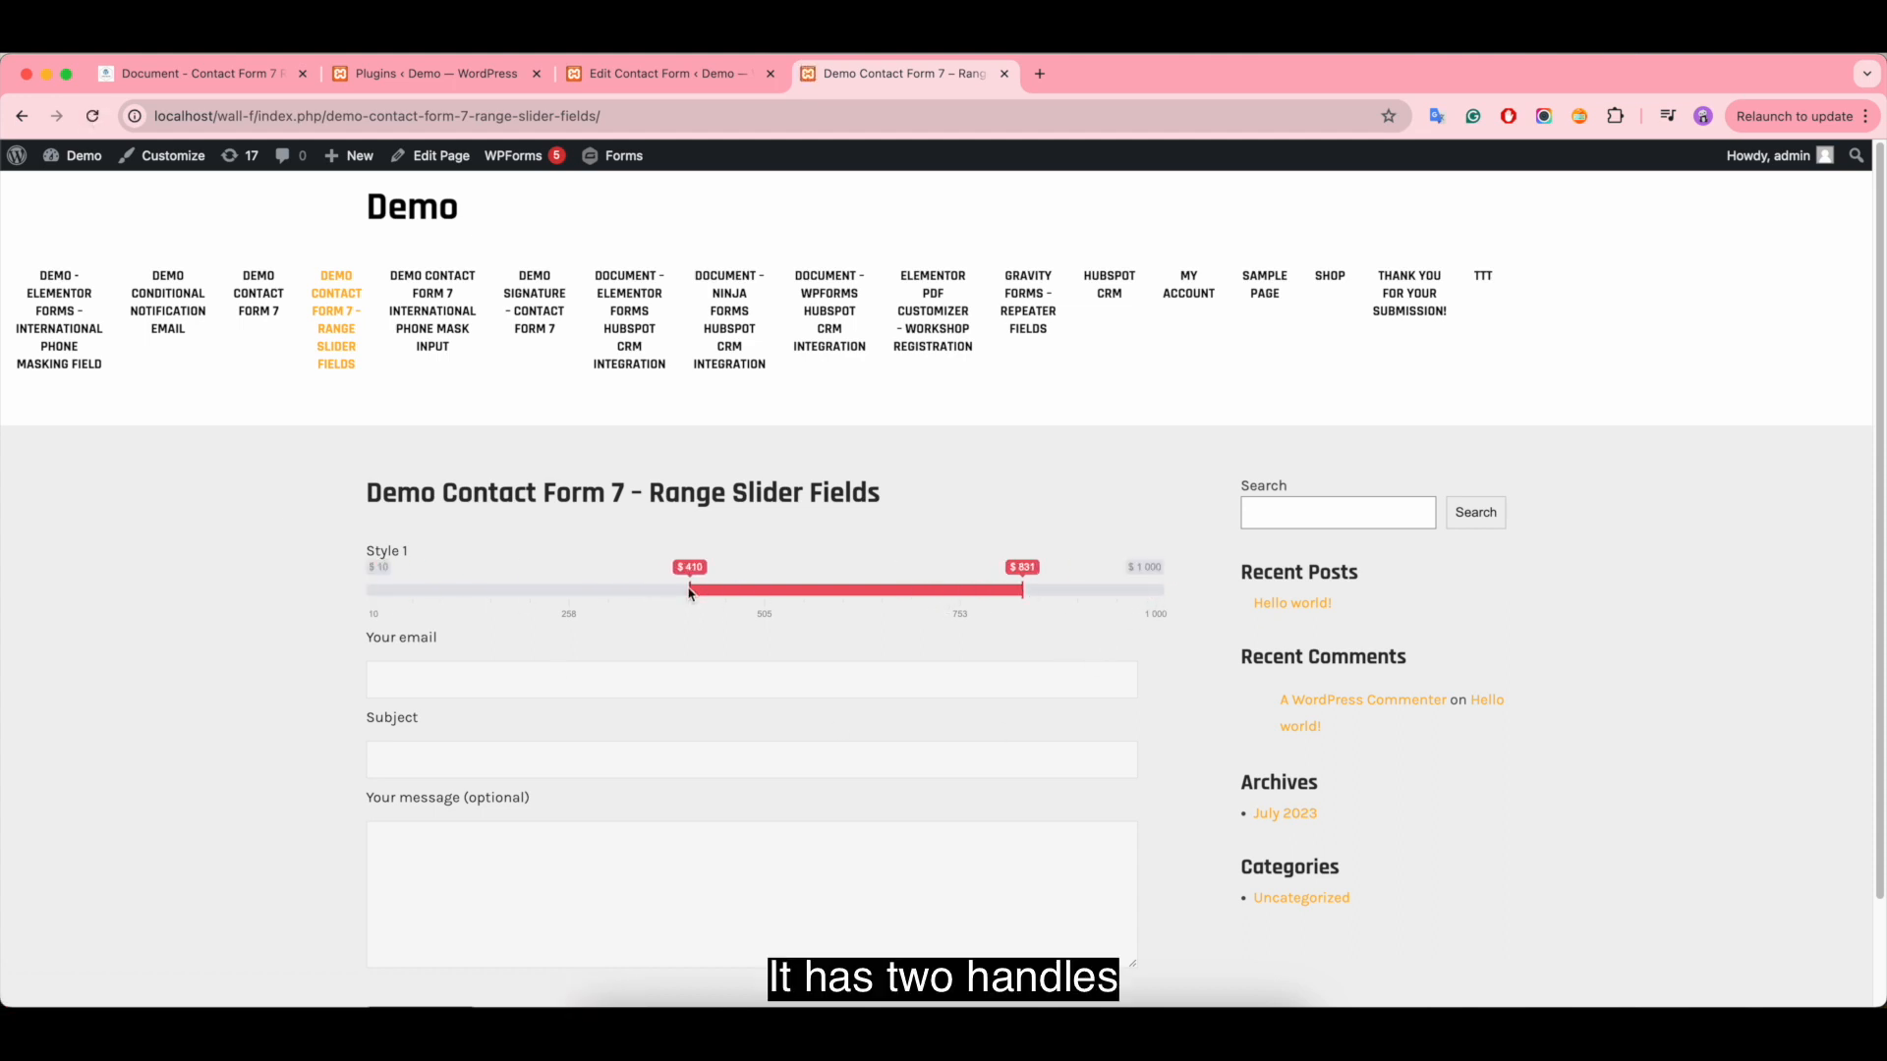
pyautogui.moveTo(690, 593); pyautogui.dragTo(796, 594)
pyautogui.moveTo(1023, 594); pyautogui.dragTo(1070, 608)
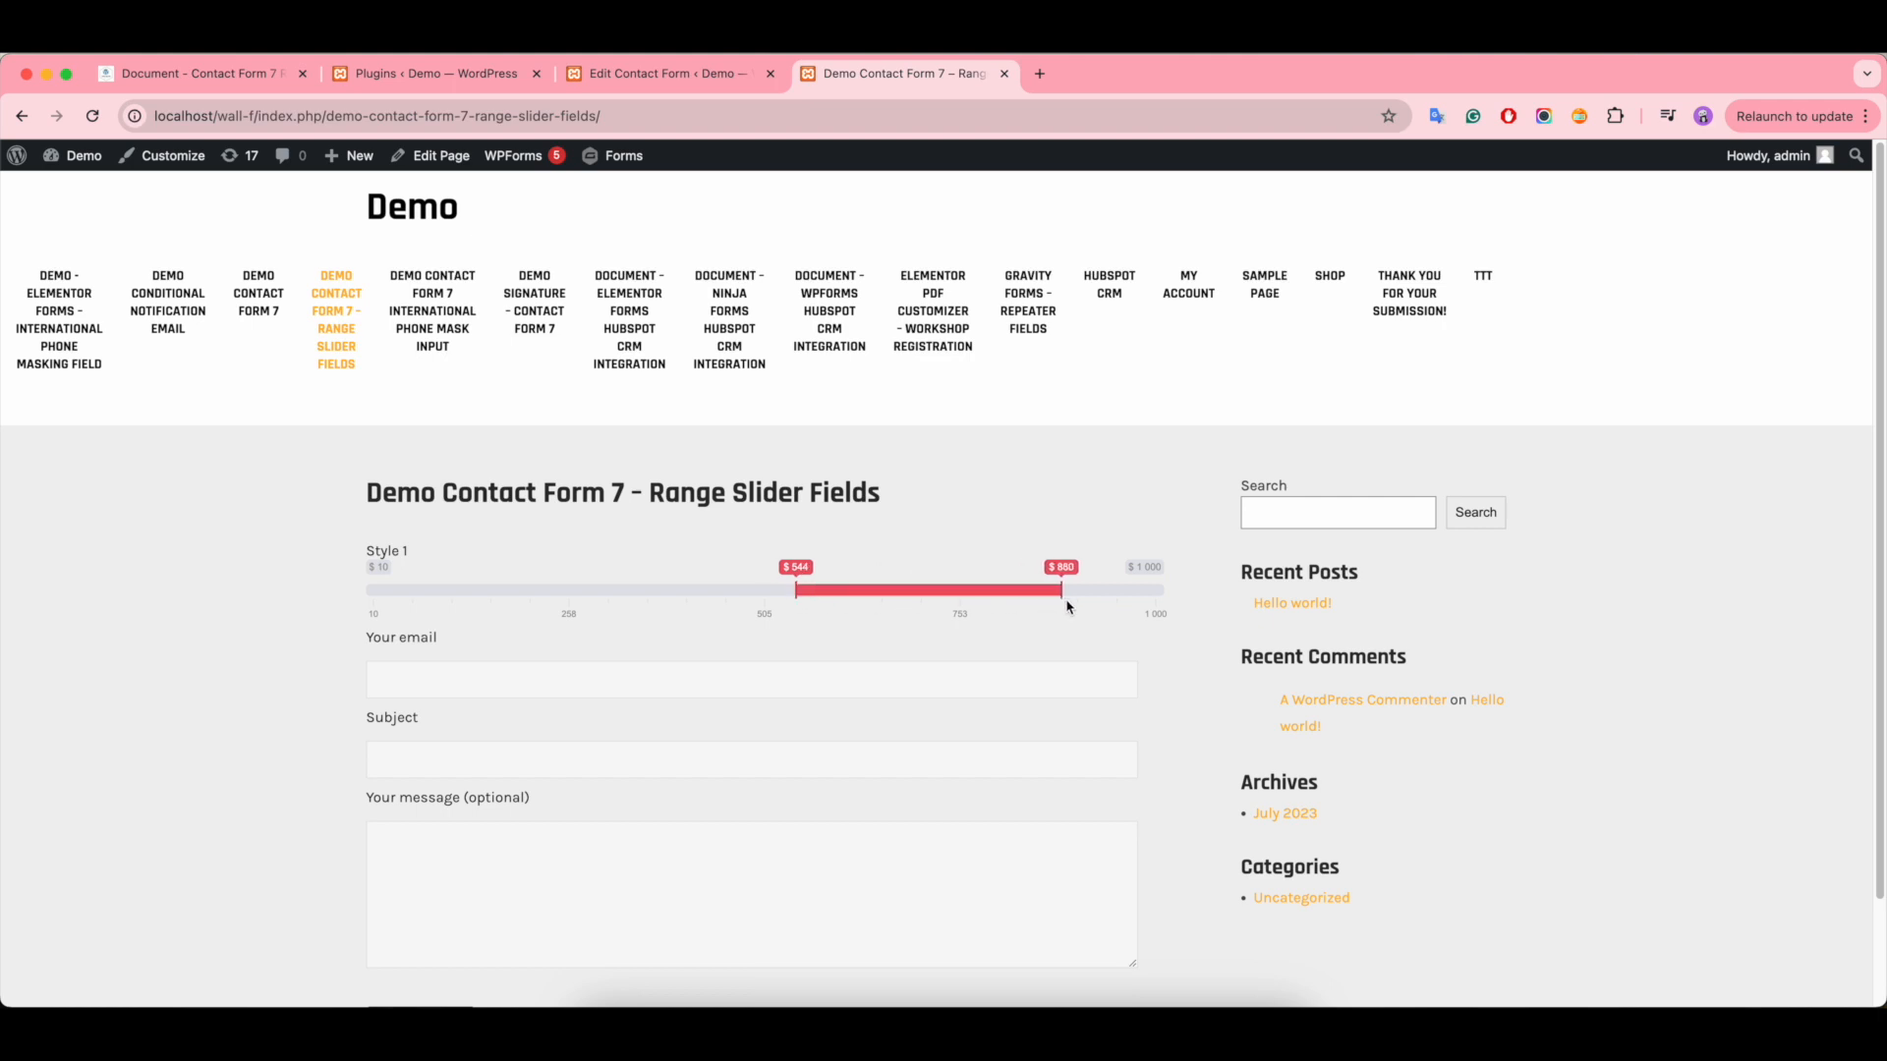
# - Read the documentation section on min/max value, range, start point and slider step, and return to the contact form editor
pyautogui.click(657, 78)
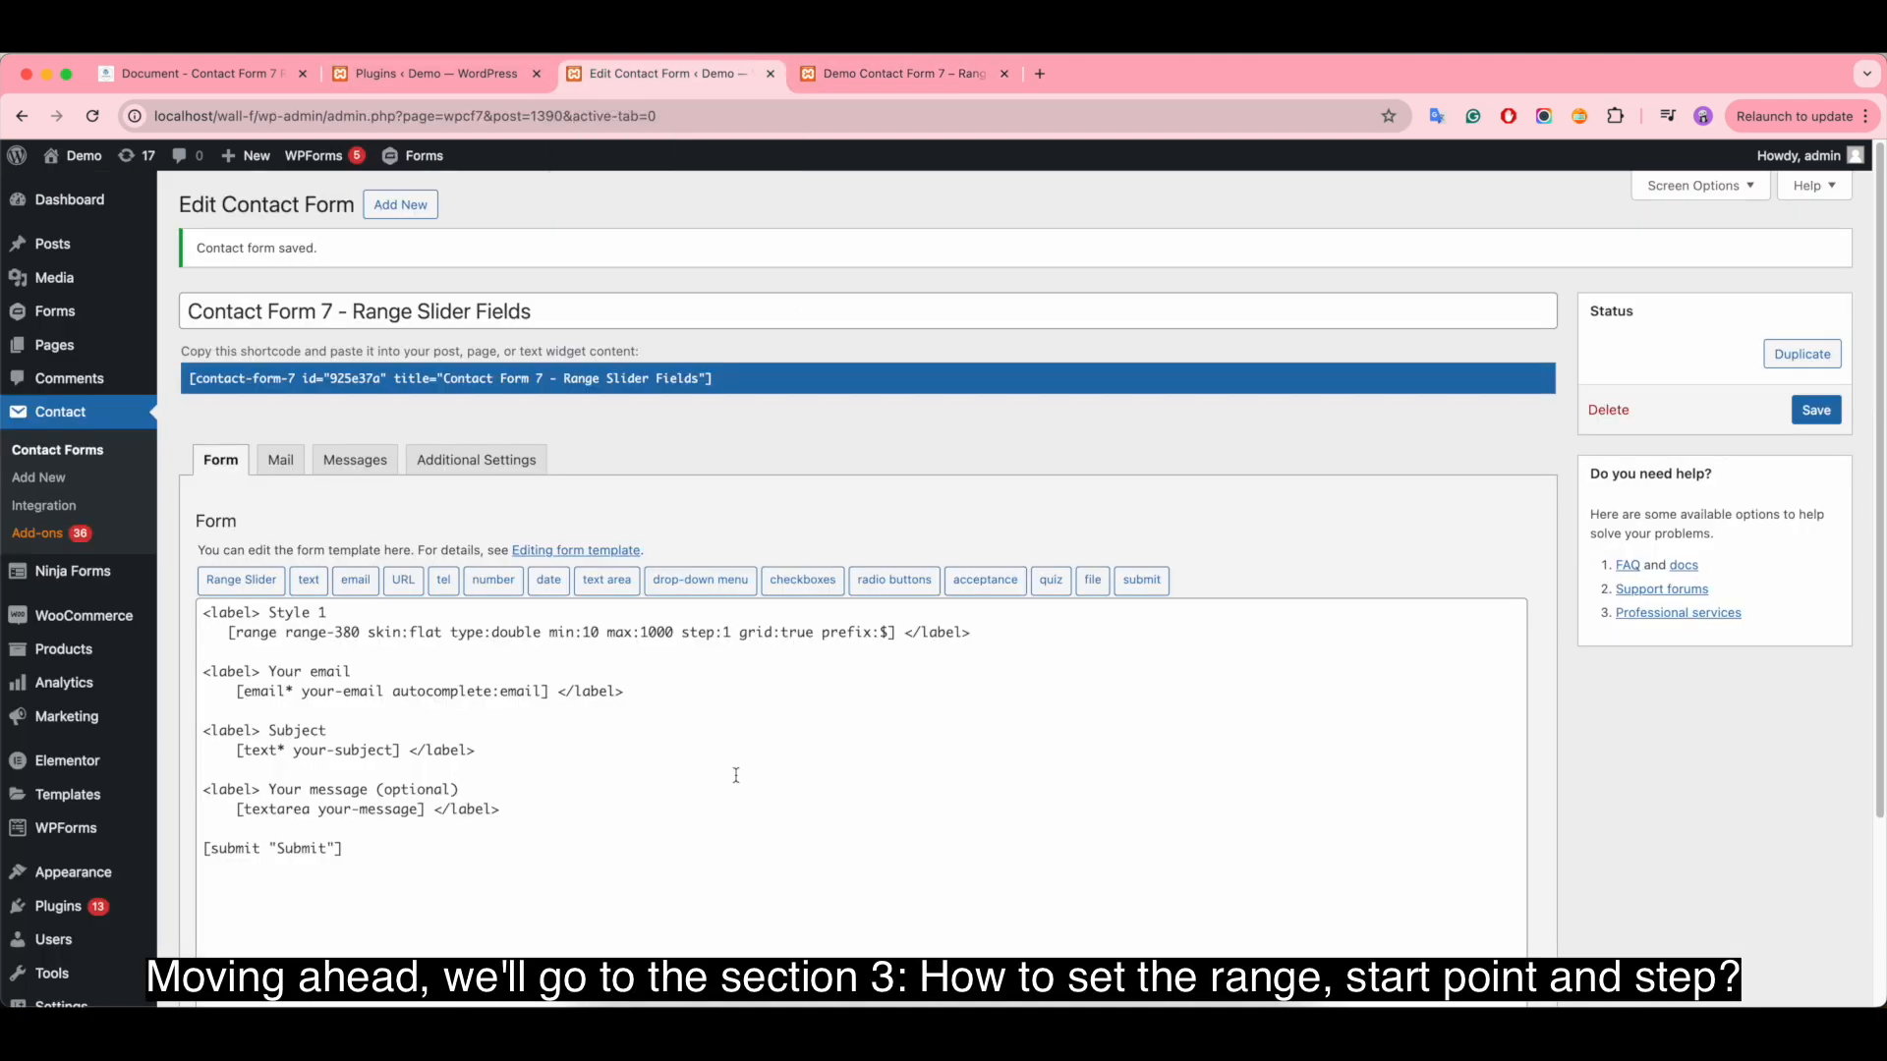
pyautogui.click(686, 687)
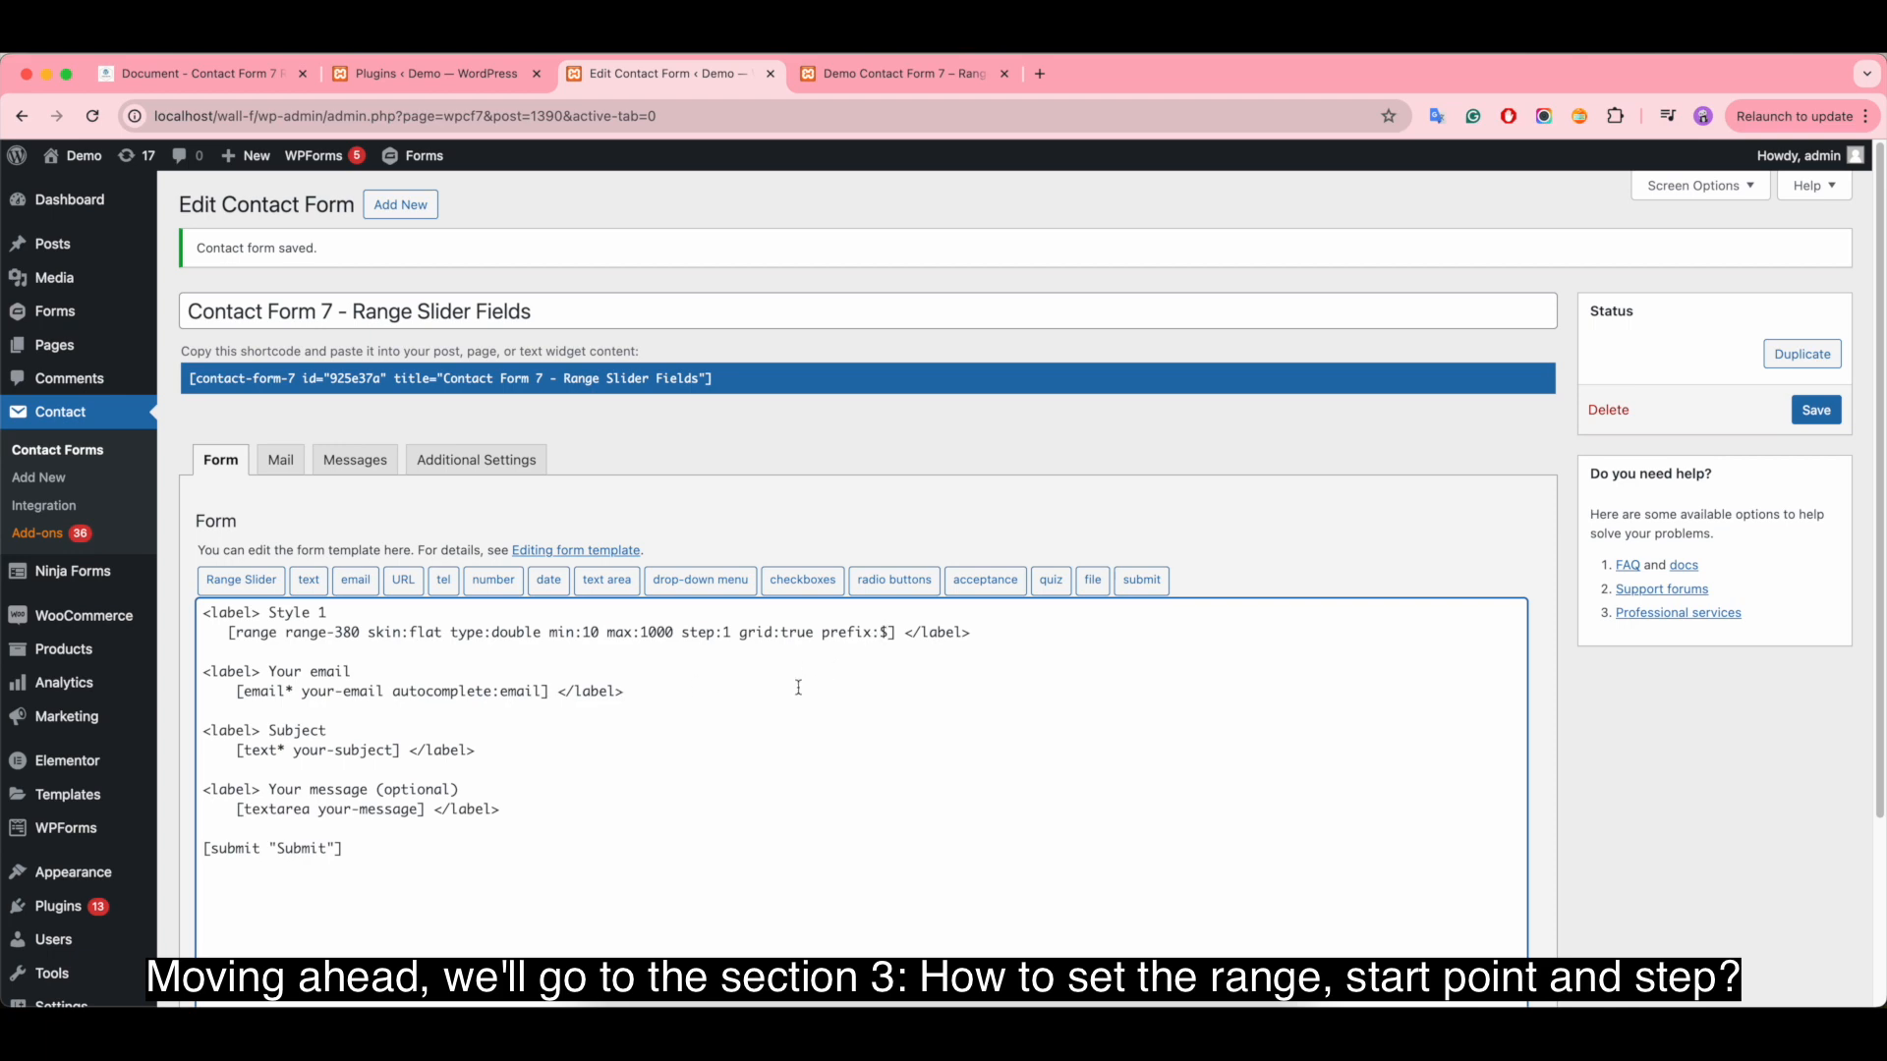
pyautogui.click(196, 74)
pyautogui.scroll(-4, 718, 737)
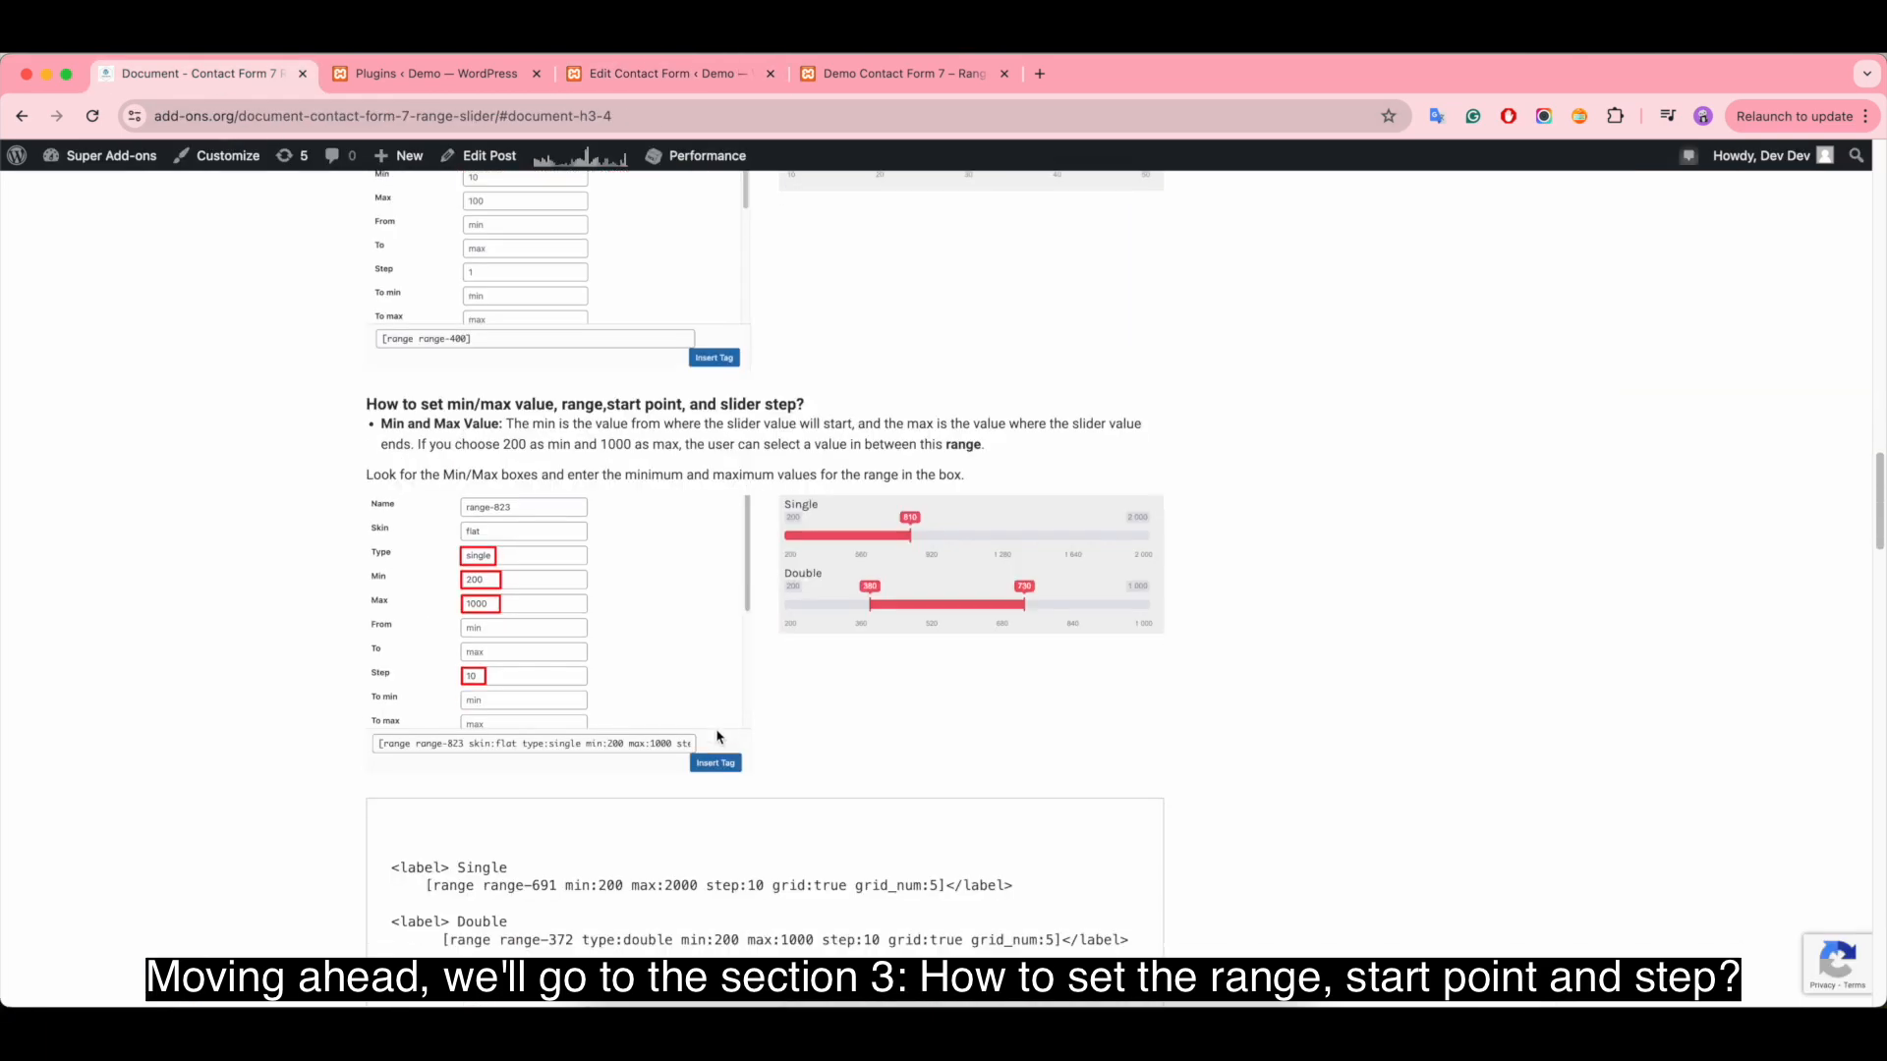
pyautogui.scroll(-1, 717, 737)
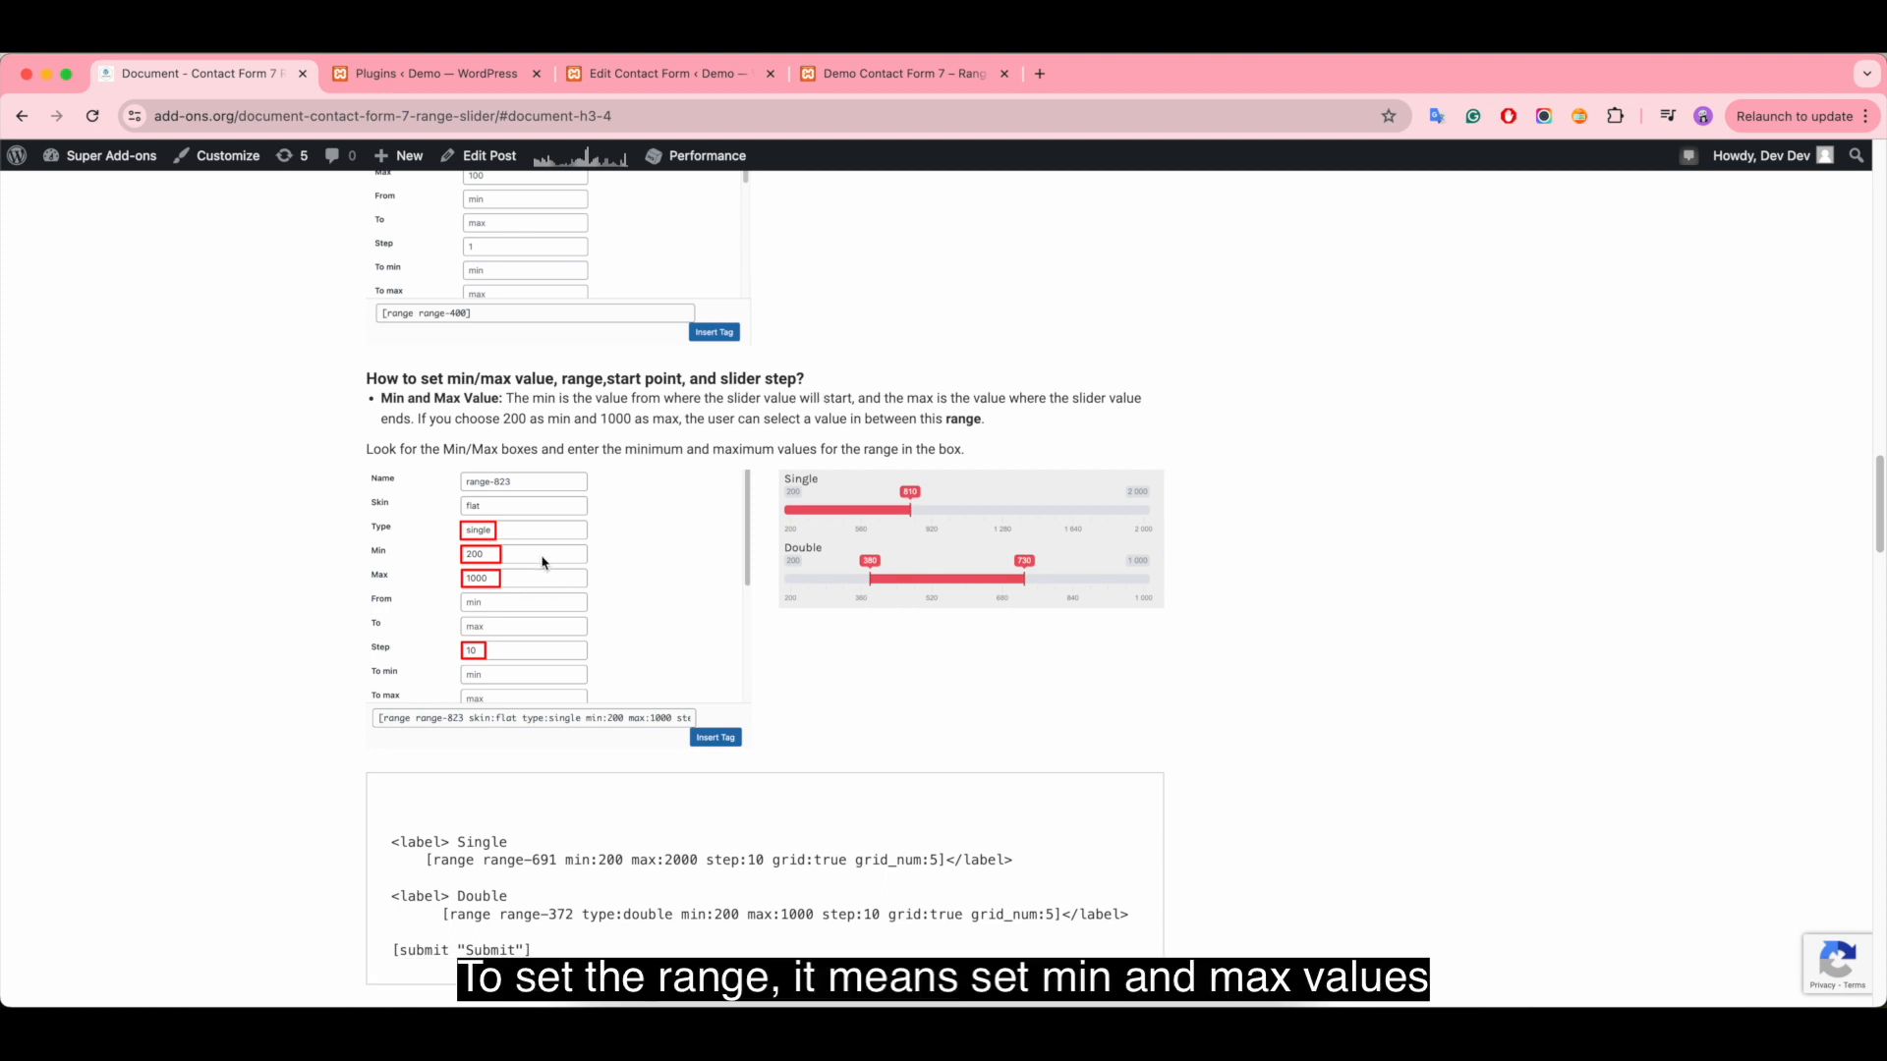
pyautogui.click(656, 77)
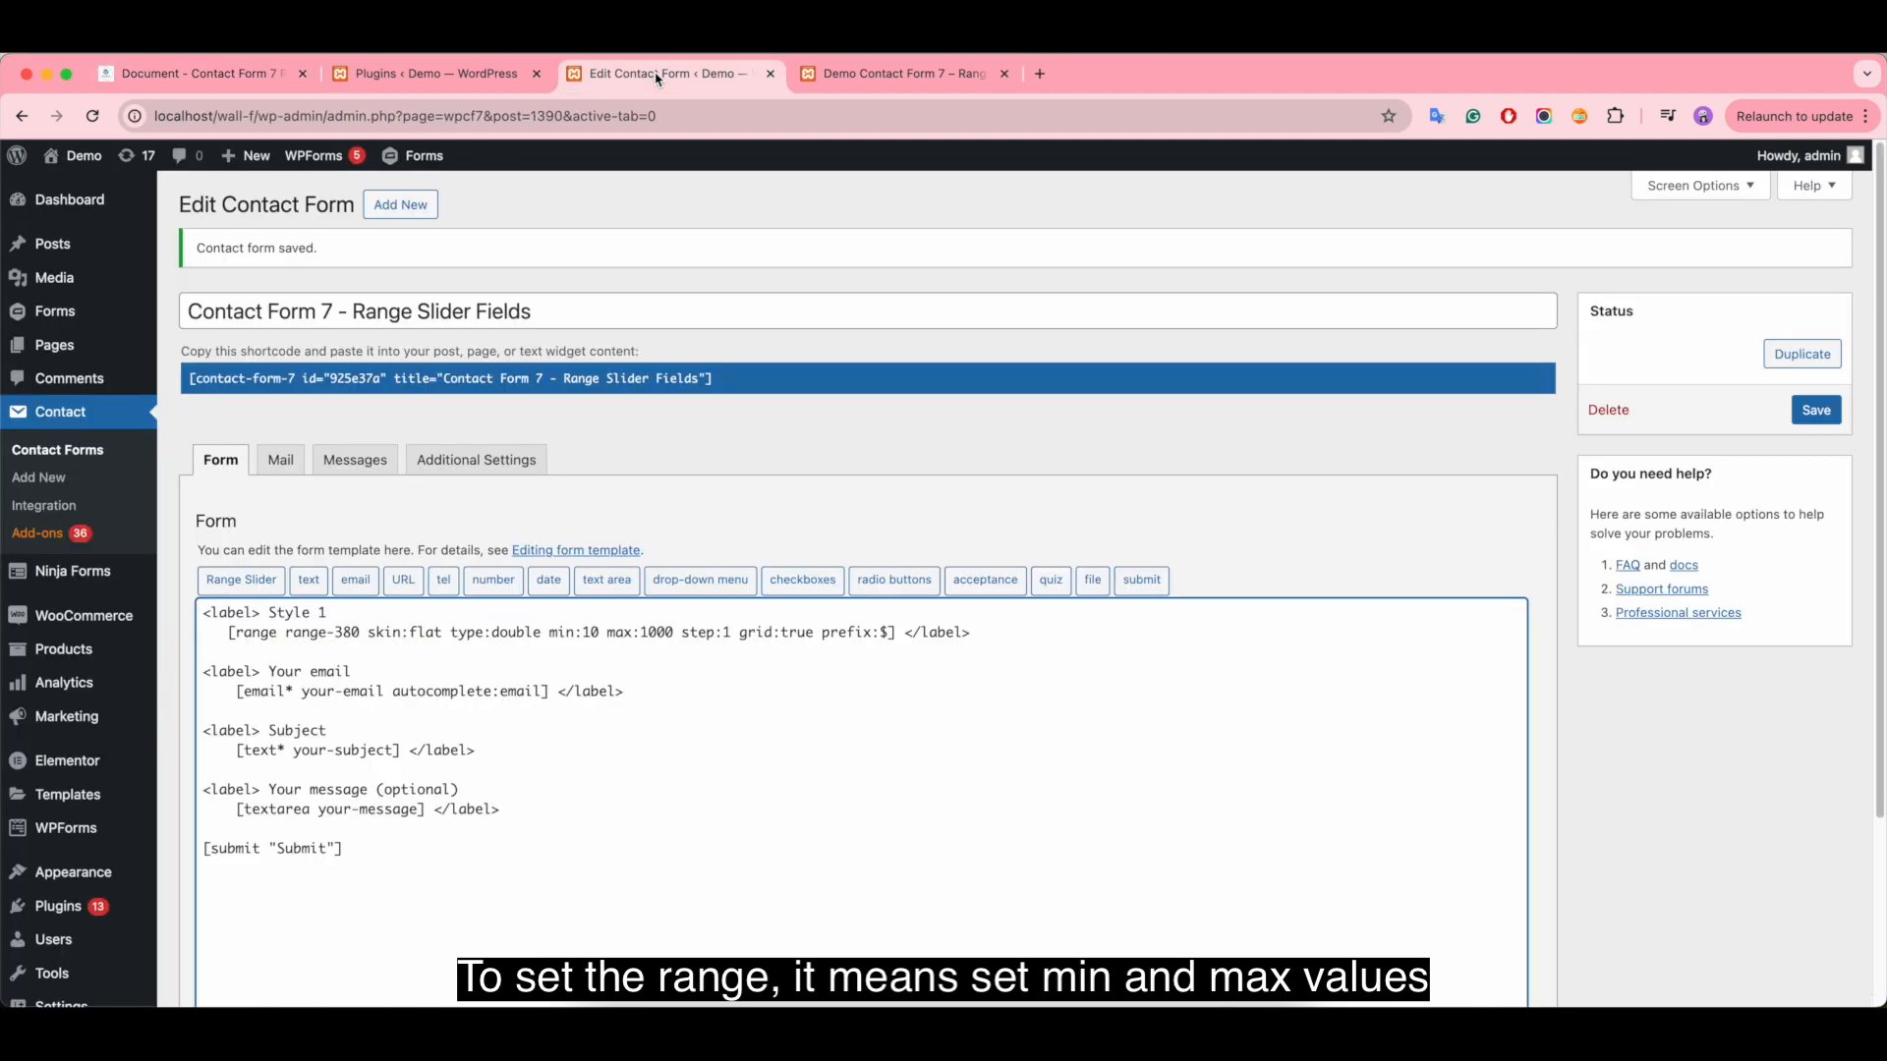
pyautogui.click(230, 584)
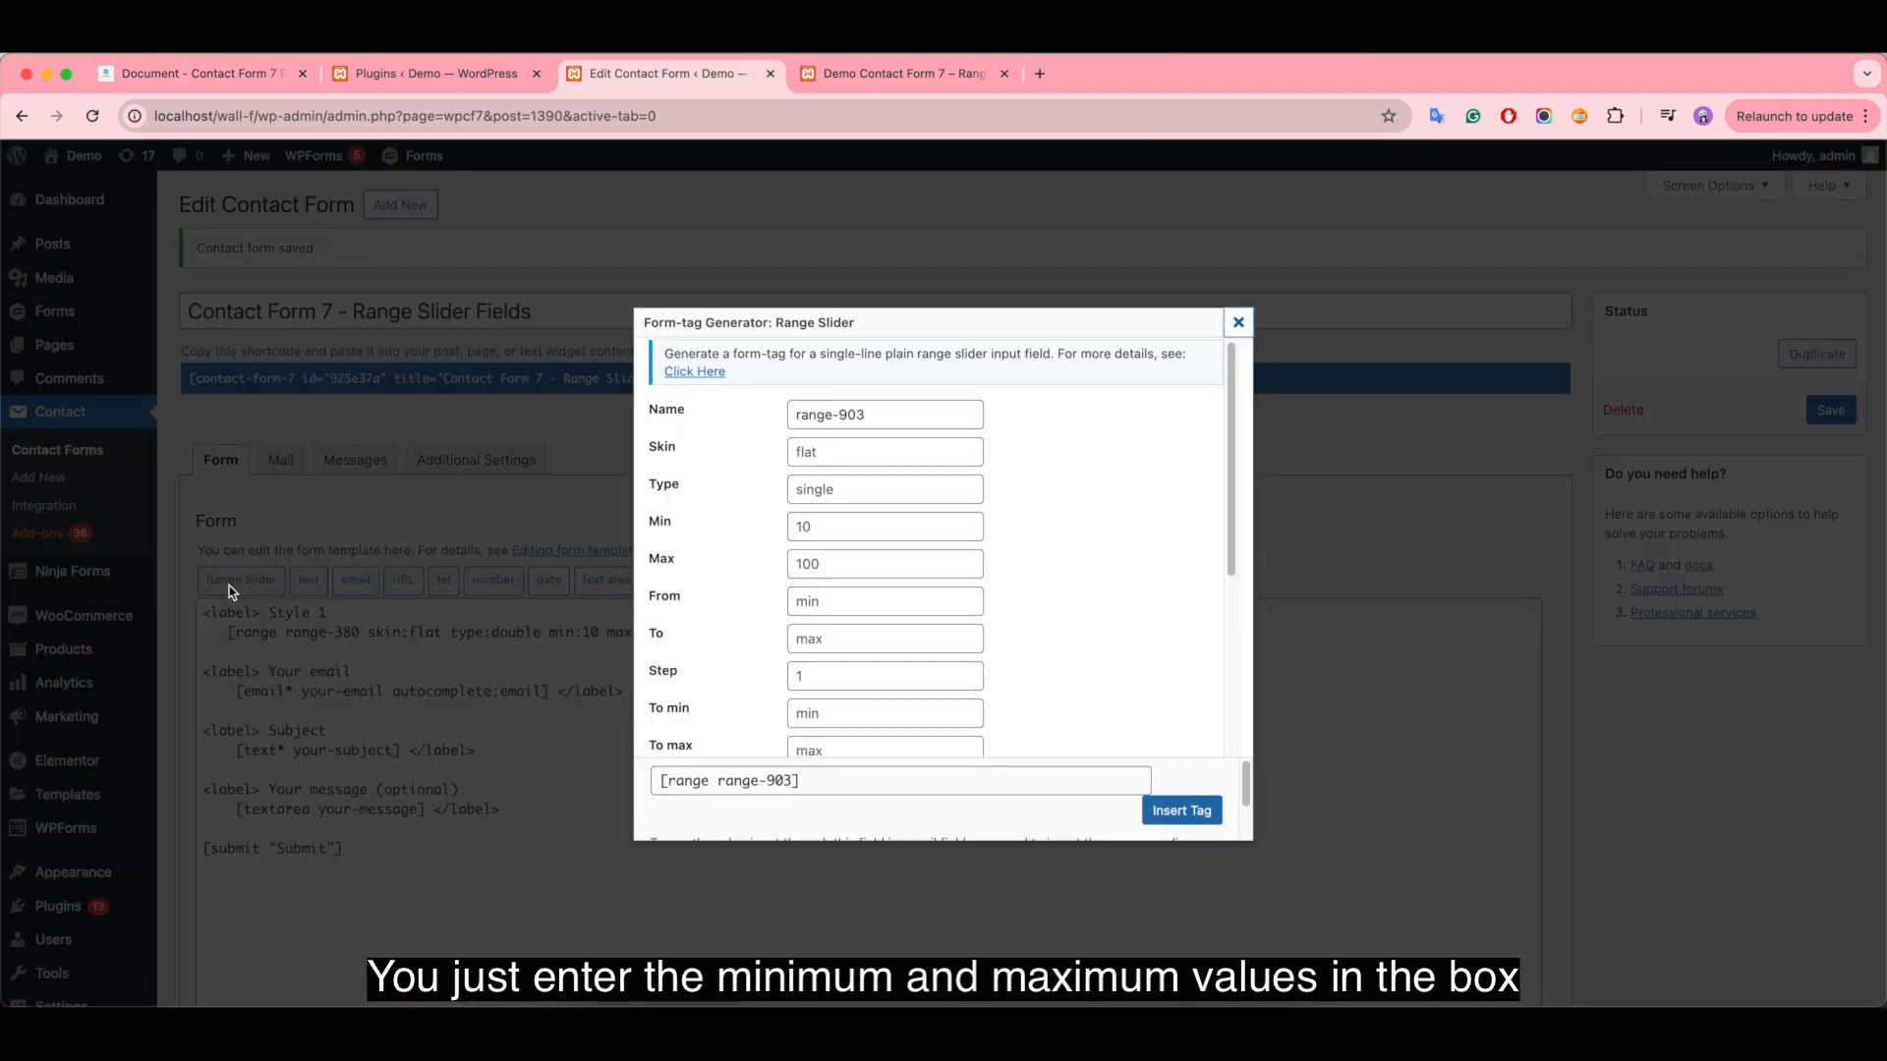
pyautogui.click(831, 529)
pyautogui.click(828, 563)
pyautogui.click(829, 522)
pyautogui.click(820, 564)
pyautogui.click(1238, 322)
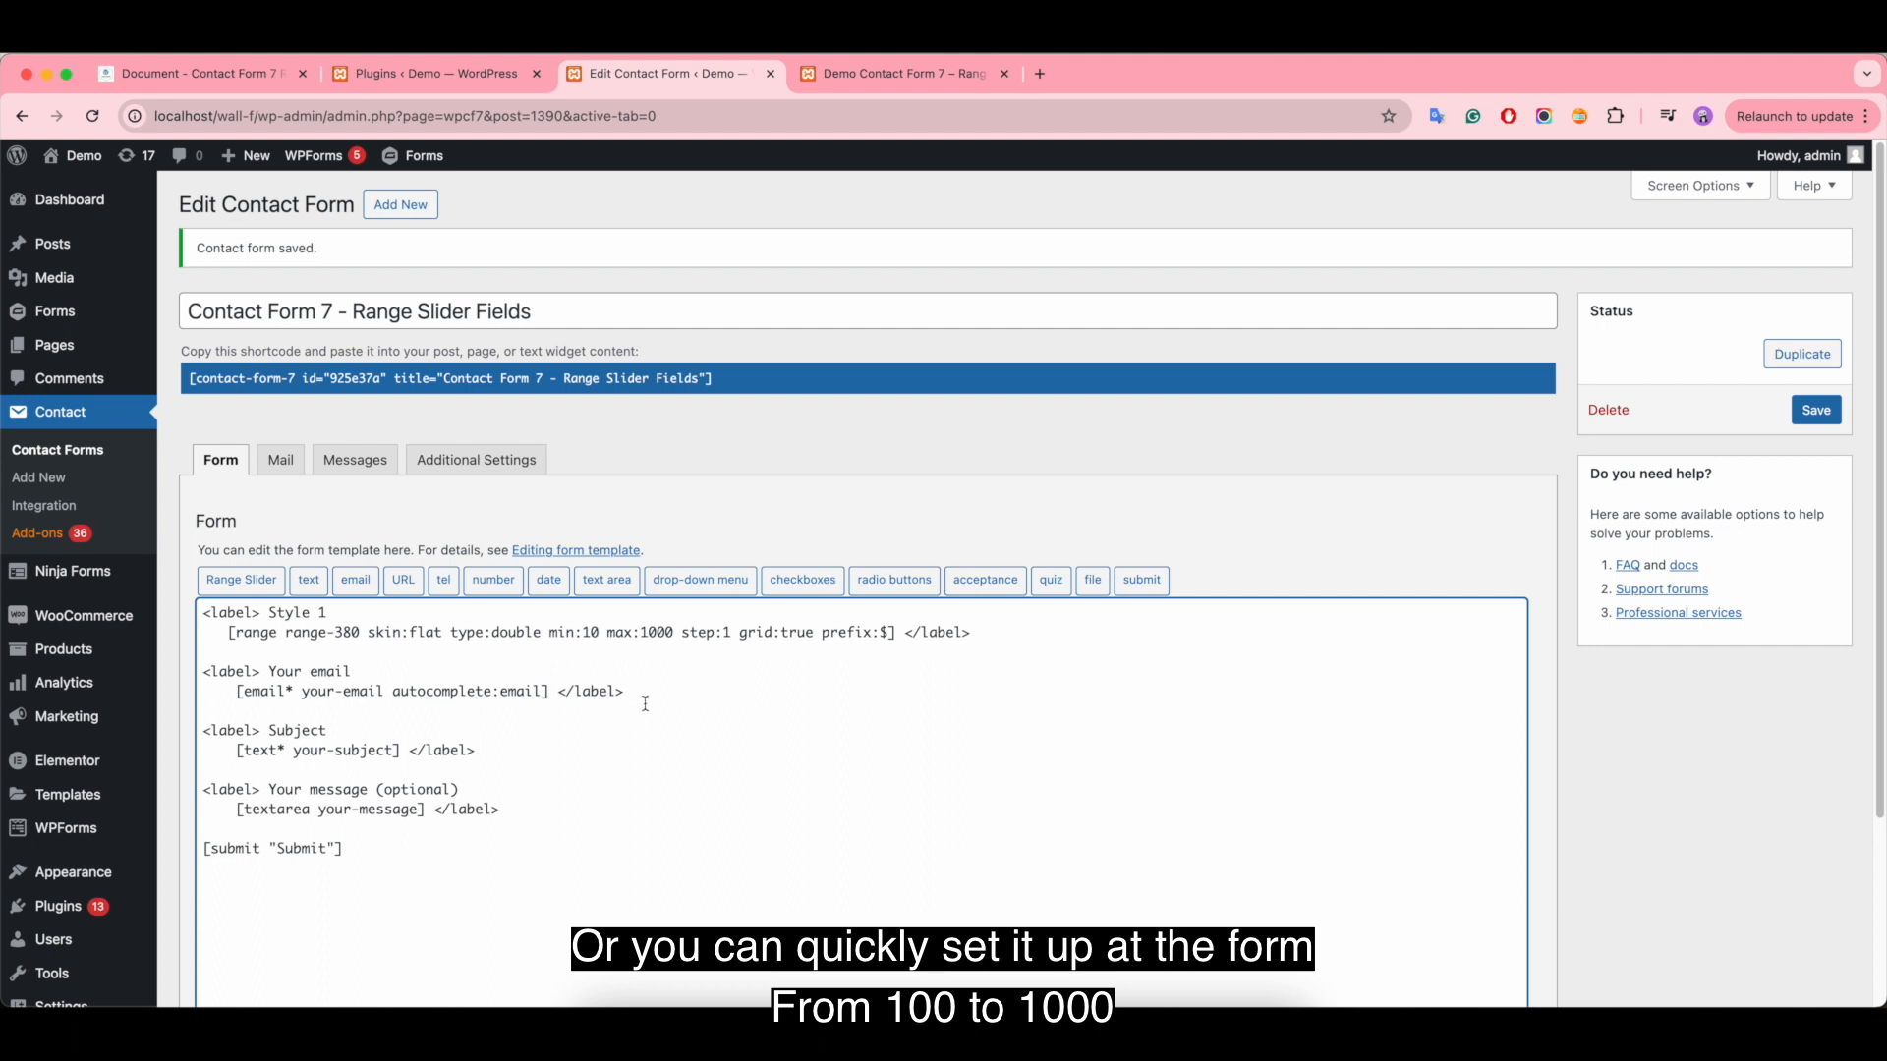
# - Set the Style 1 range tag's min to 100 and step to 10 in the form template, and save the form
pyautogui.write('0')
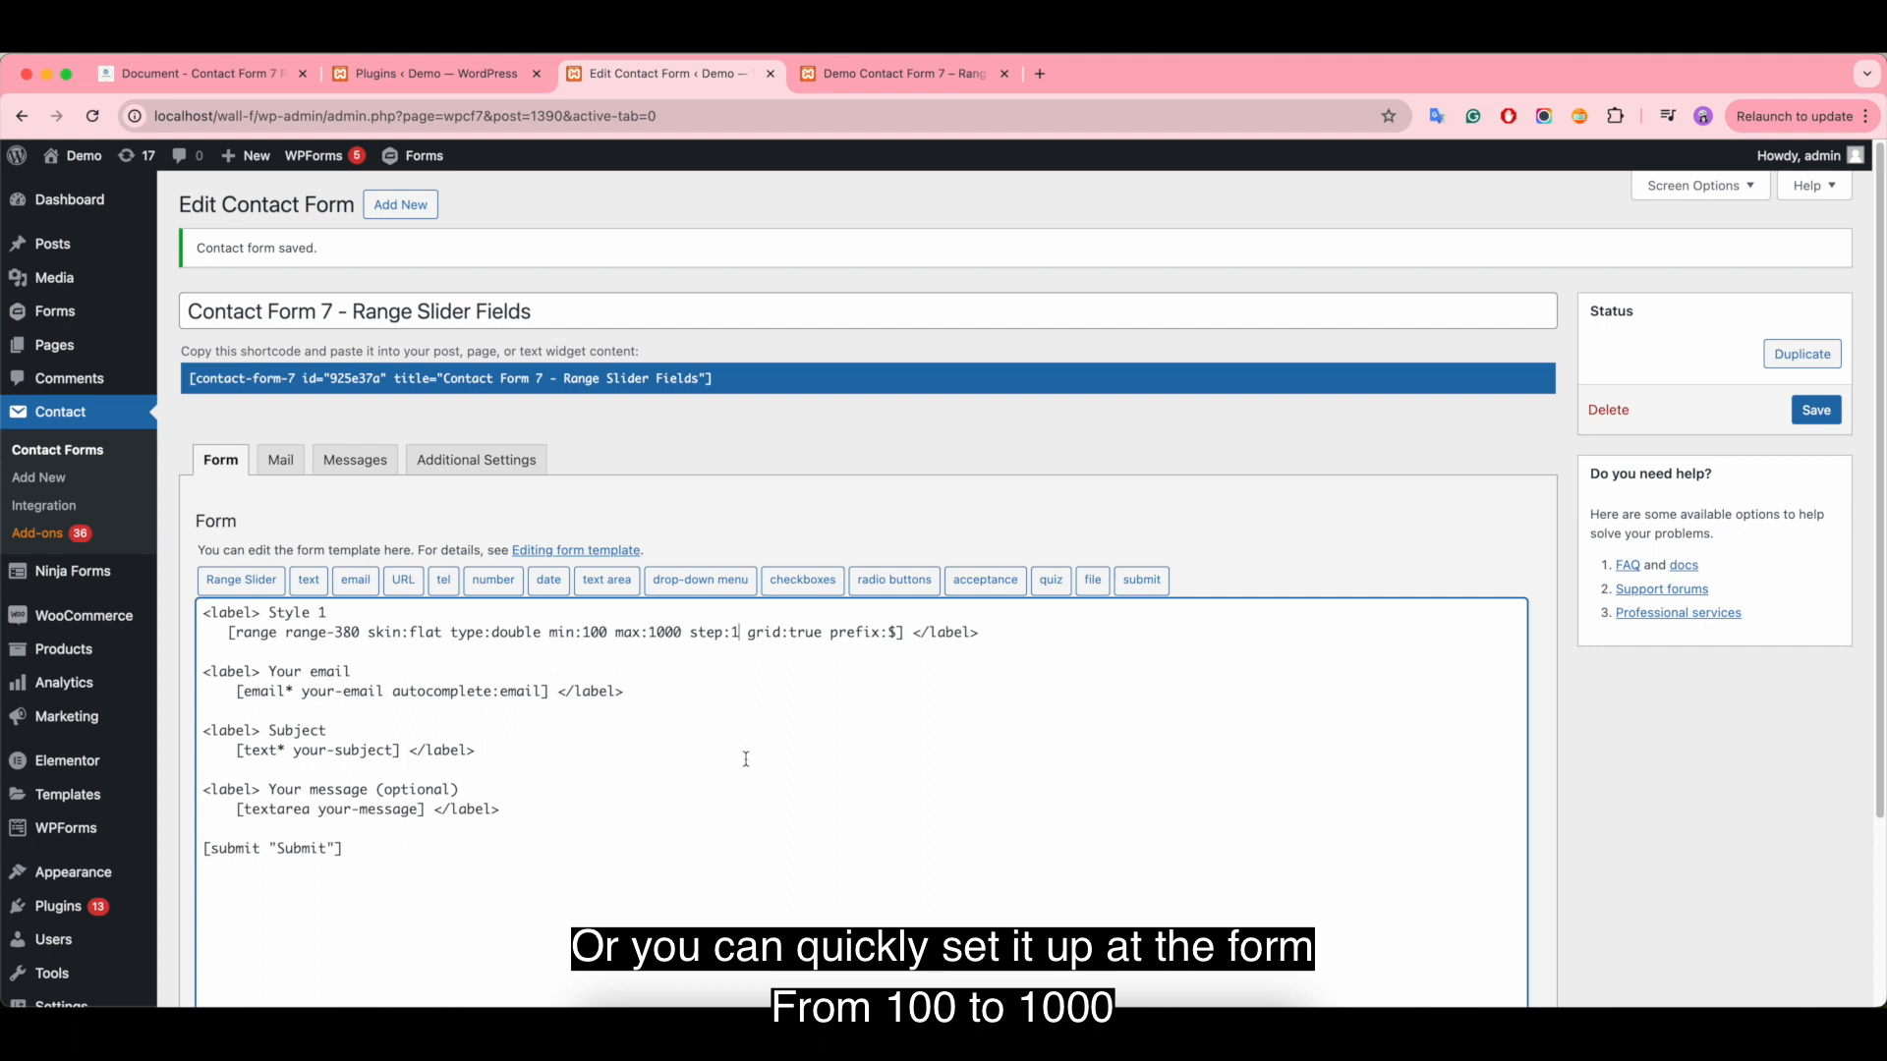
pyautogui.write('0')
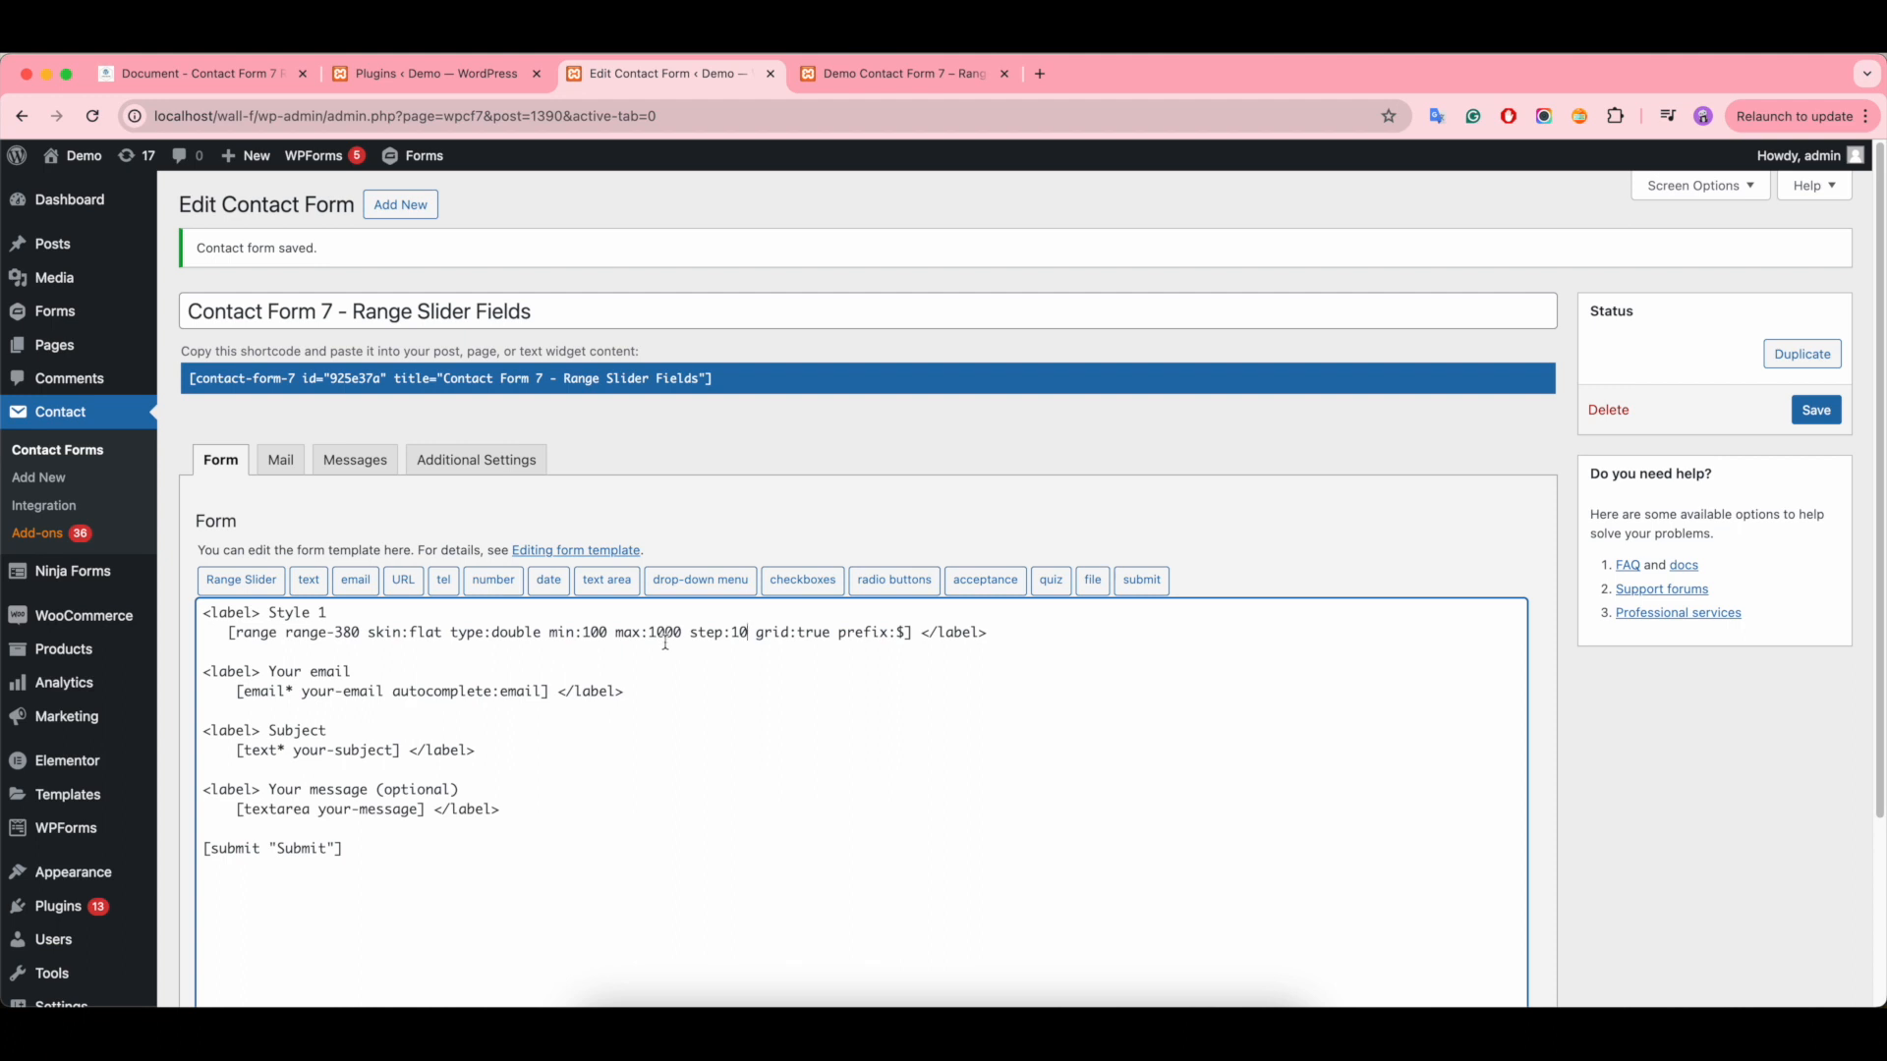
pyautogui.click(1817, 410)
# - Reload the demo page and test the slider's range and step, moving the handles to about $230 and $900
pyautogui.click(894, 74)
pyautogui.click(94, 117)
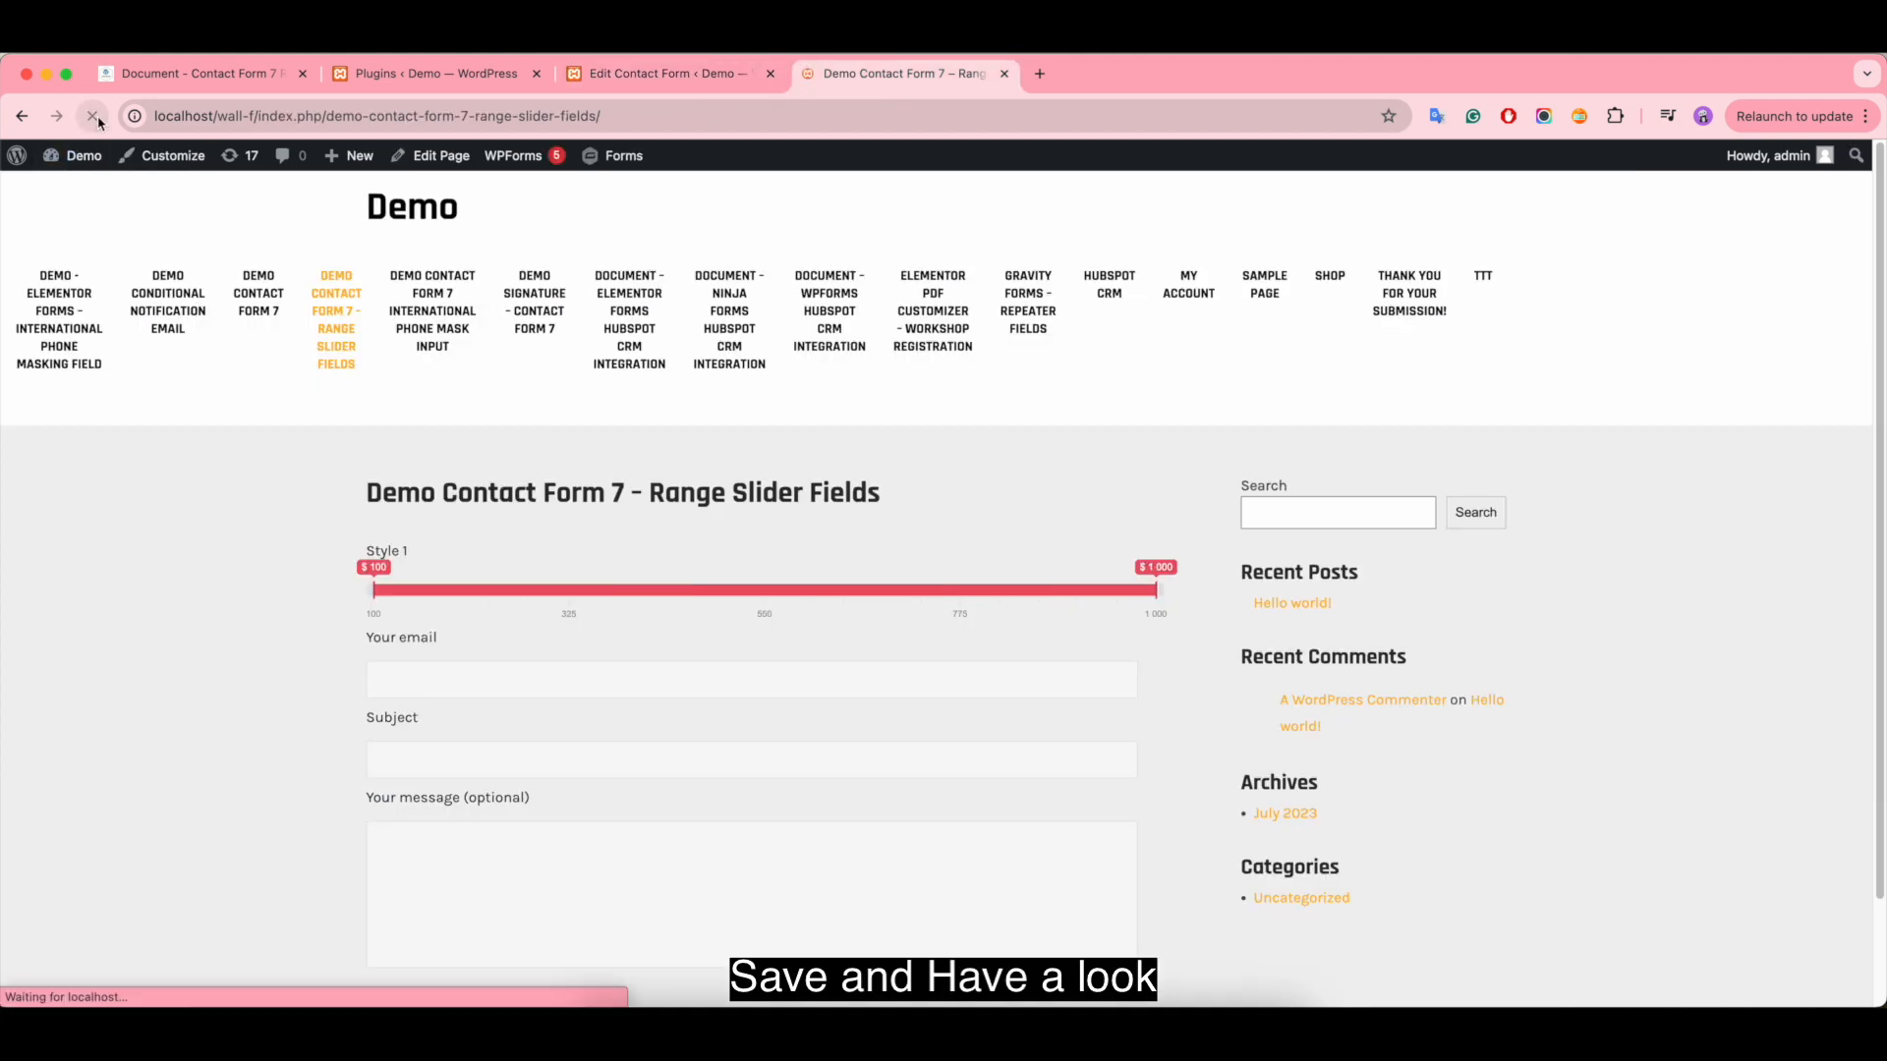
pyautogui.moveTo(398, 586); pyautogui.dragTo(694, 590)
pyautogui.moveTo(1157, 589); pyautogui.dragTo(1072, 601)
pyautogui.moveTo(511, 603); pyautogui.dragTo(696, 601)
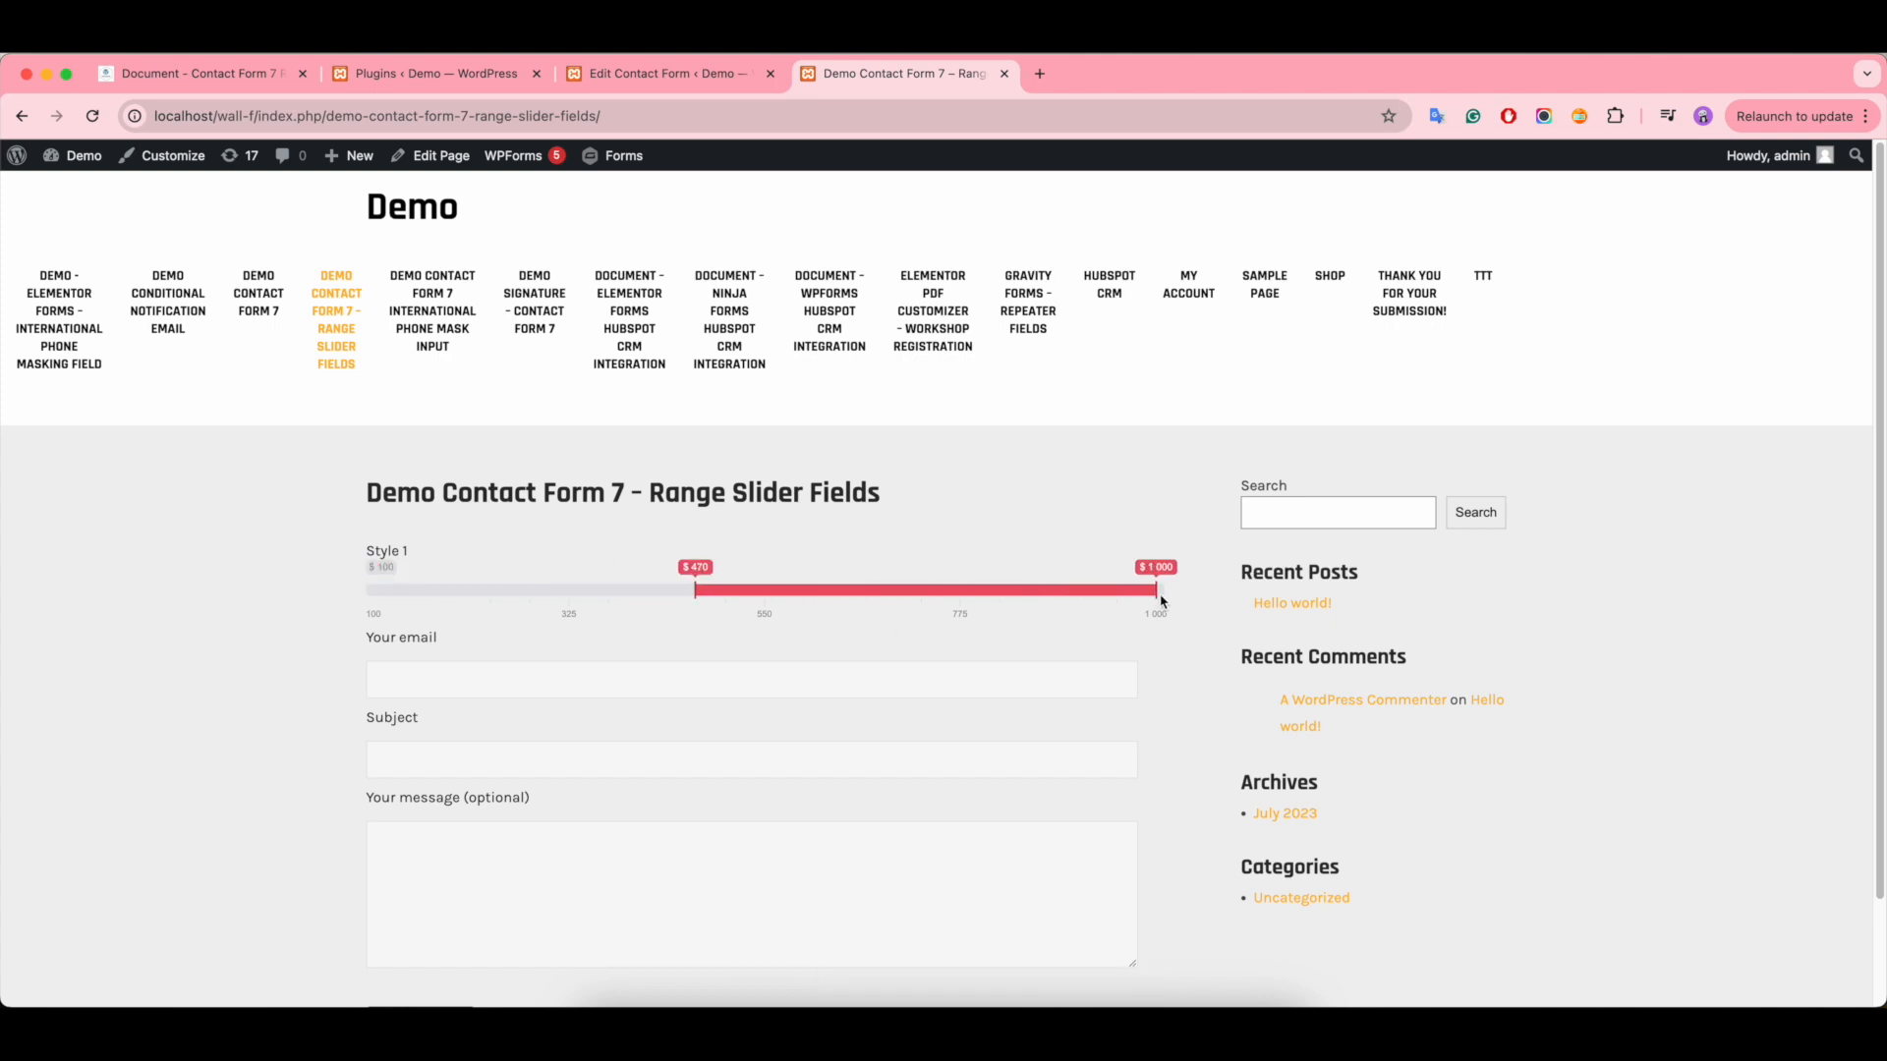
pyautogui.moveTo(1157, 595); pyautogui.dragTo(1072, 592)
pyautogui.moveTo(704, 592); pyautogui.dragTo(492, 594)
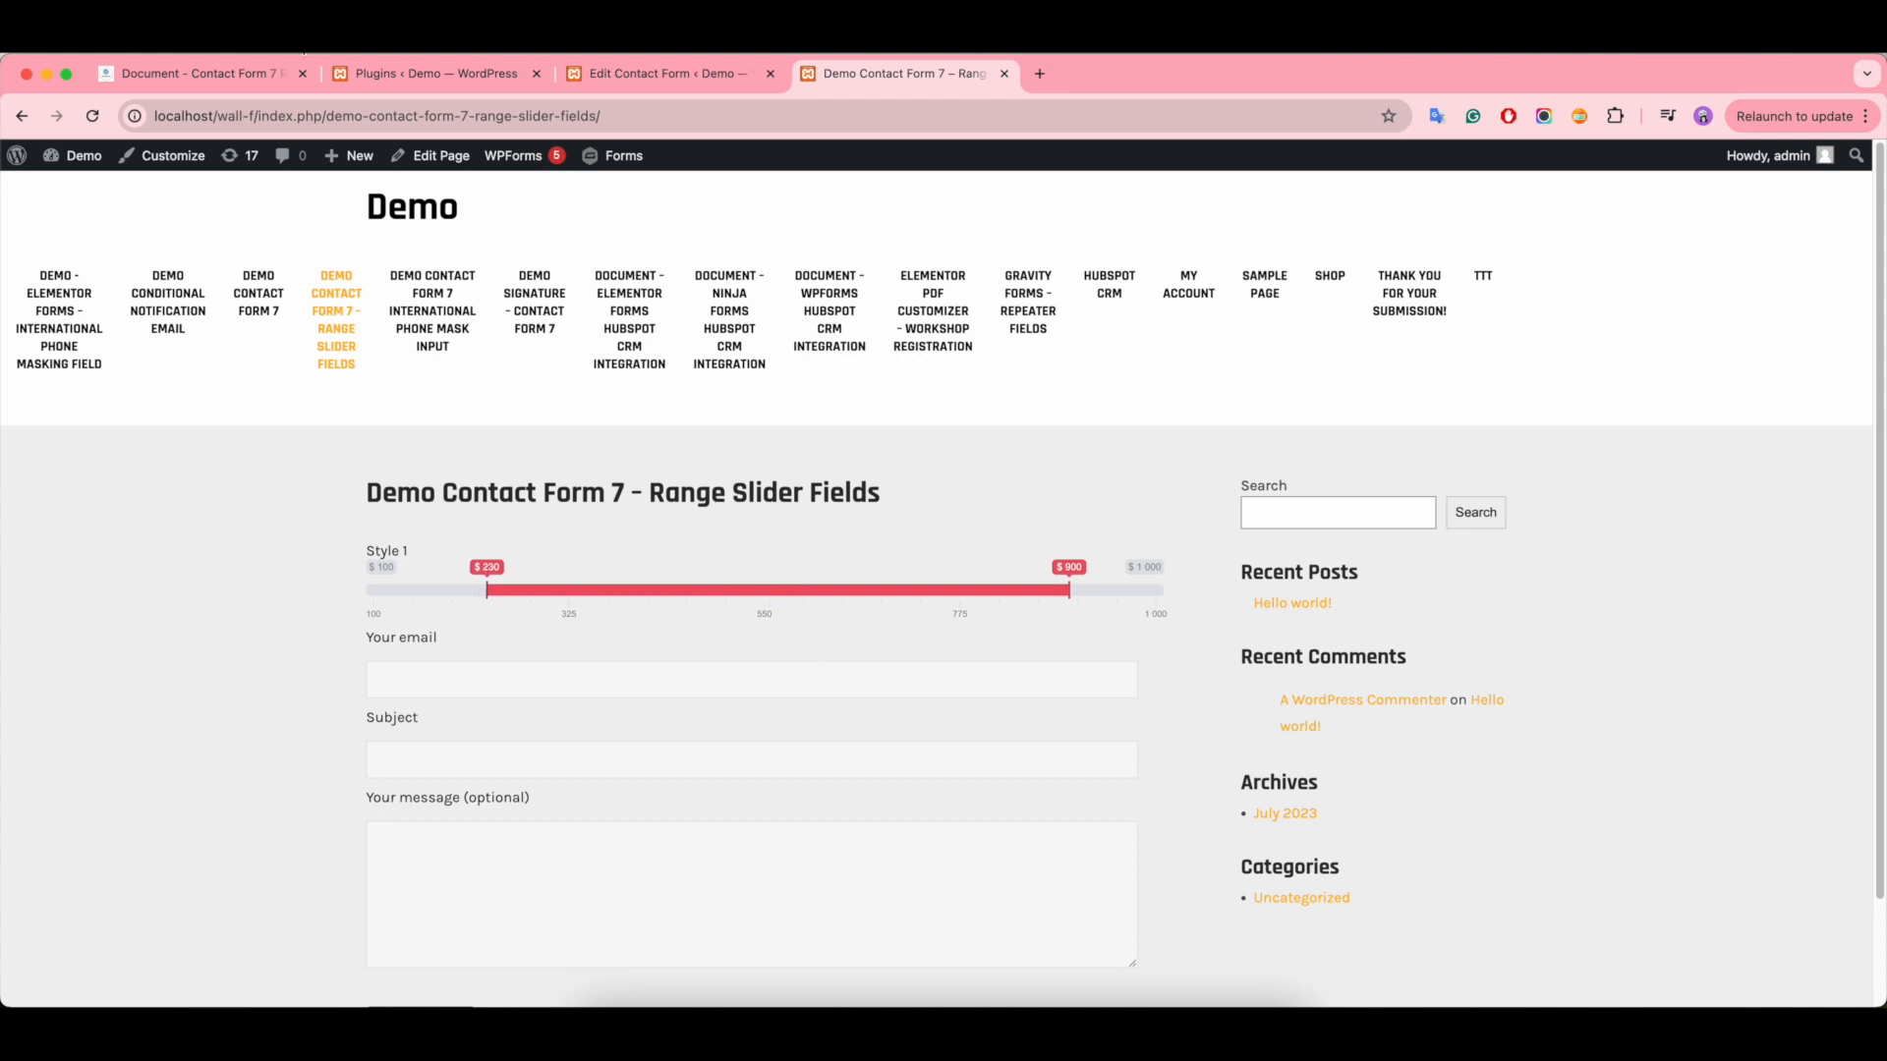
# - Read how the documentation sets start points for single and double types, and return to the contact form editor
pyautogui.click(190, 79)
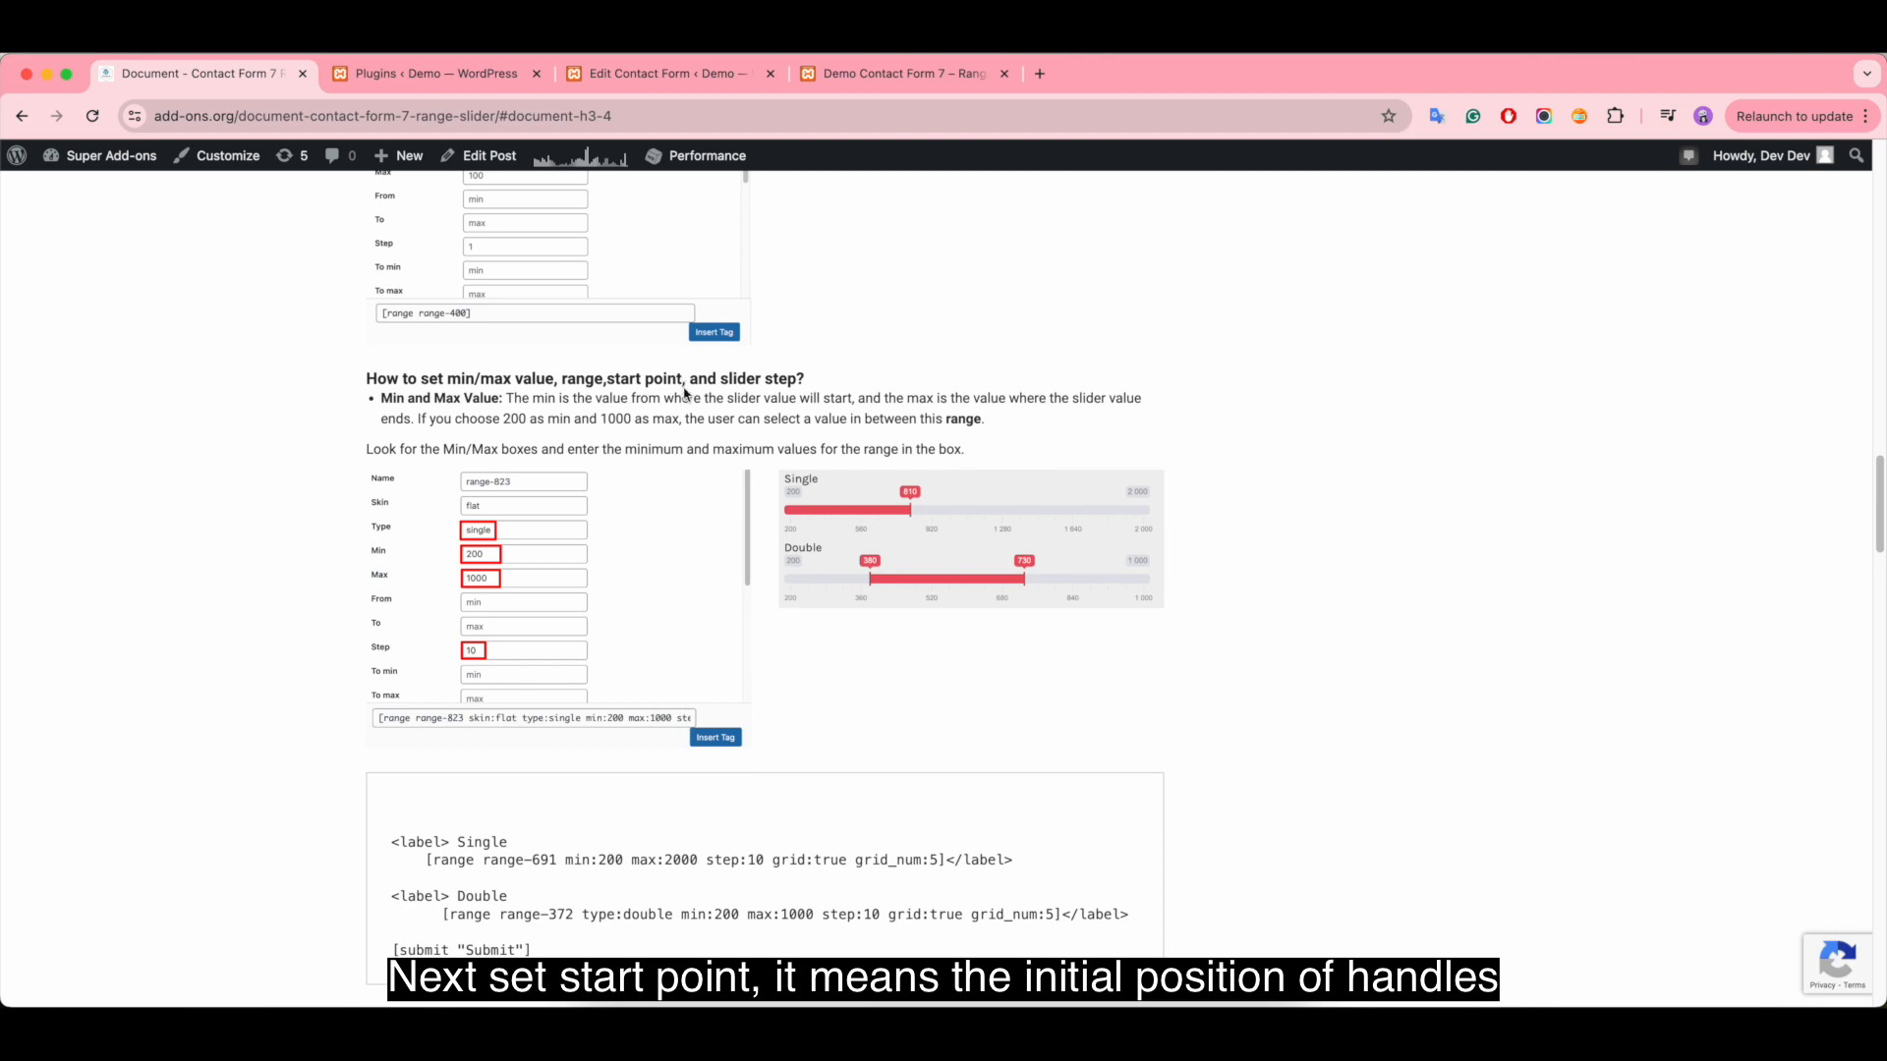
pyautogui.scroll(-10, 685, 393)
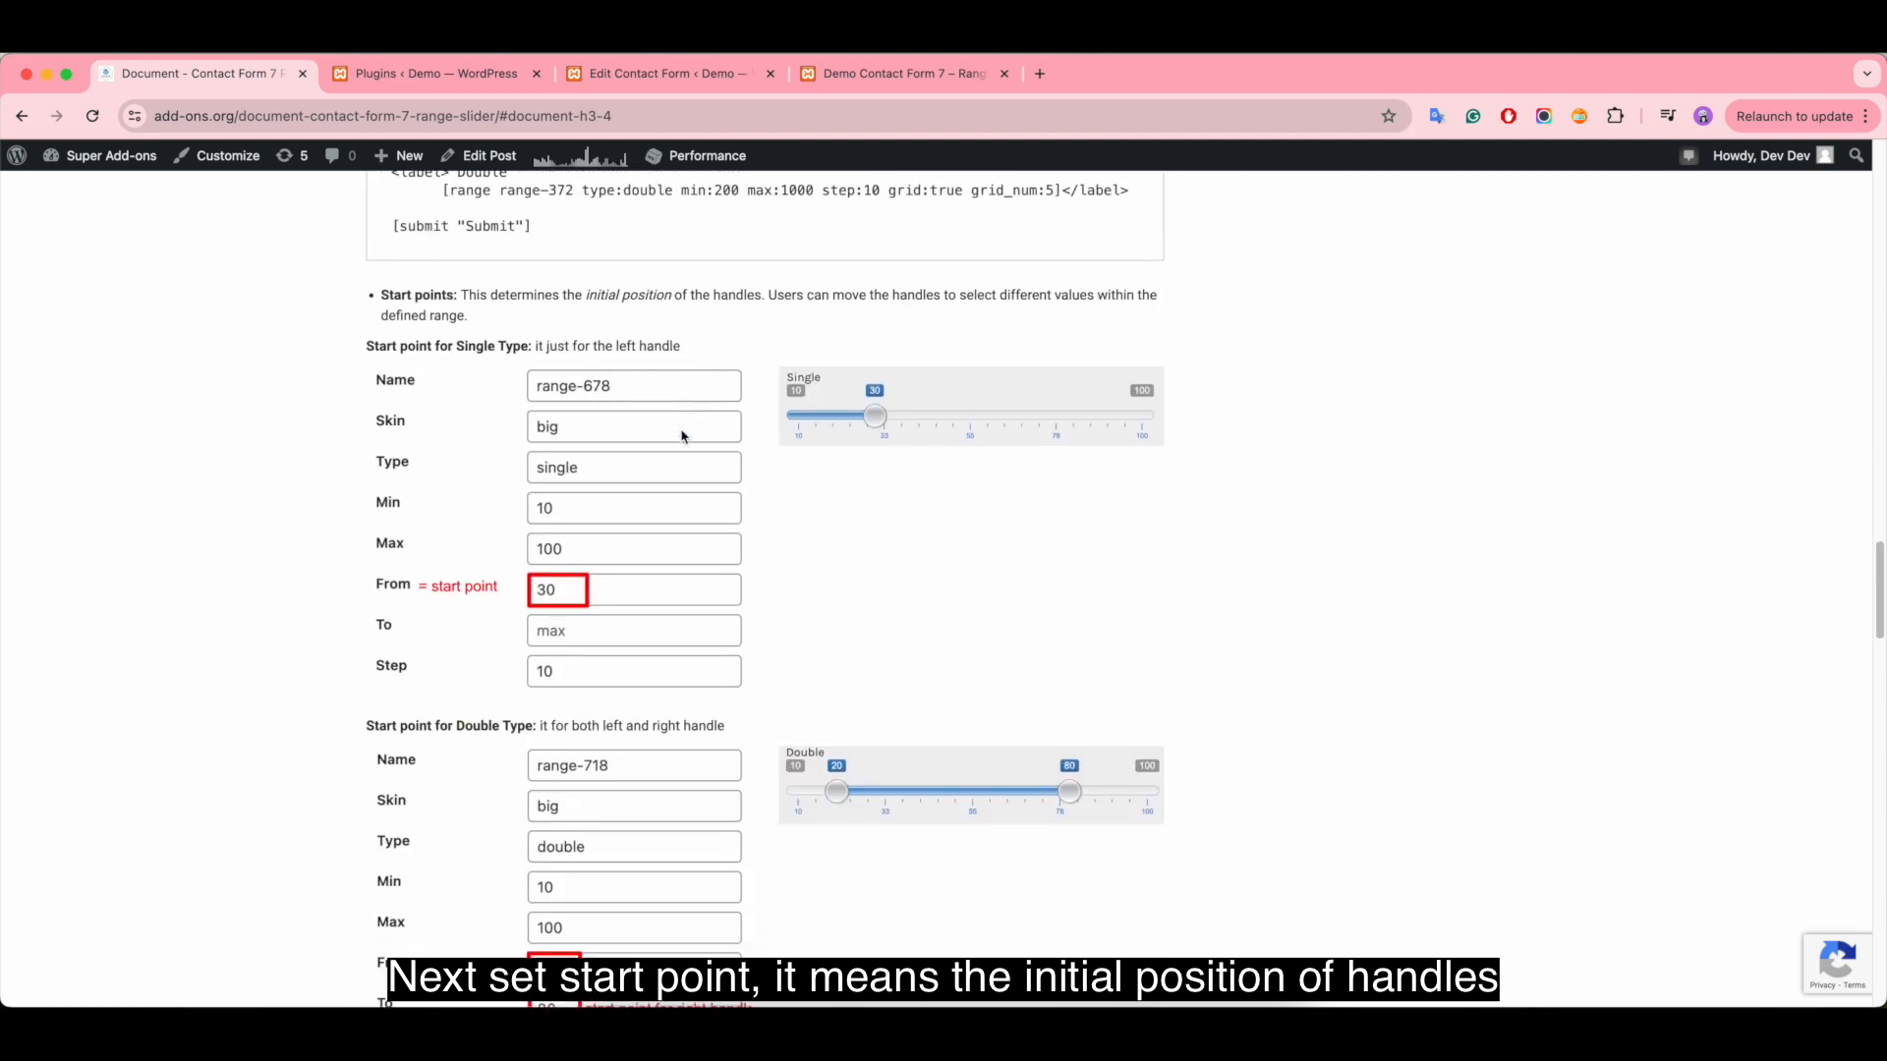
pyautogui.scroll(-1, 685, 437)
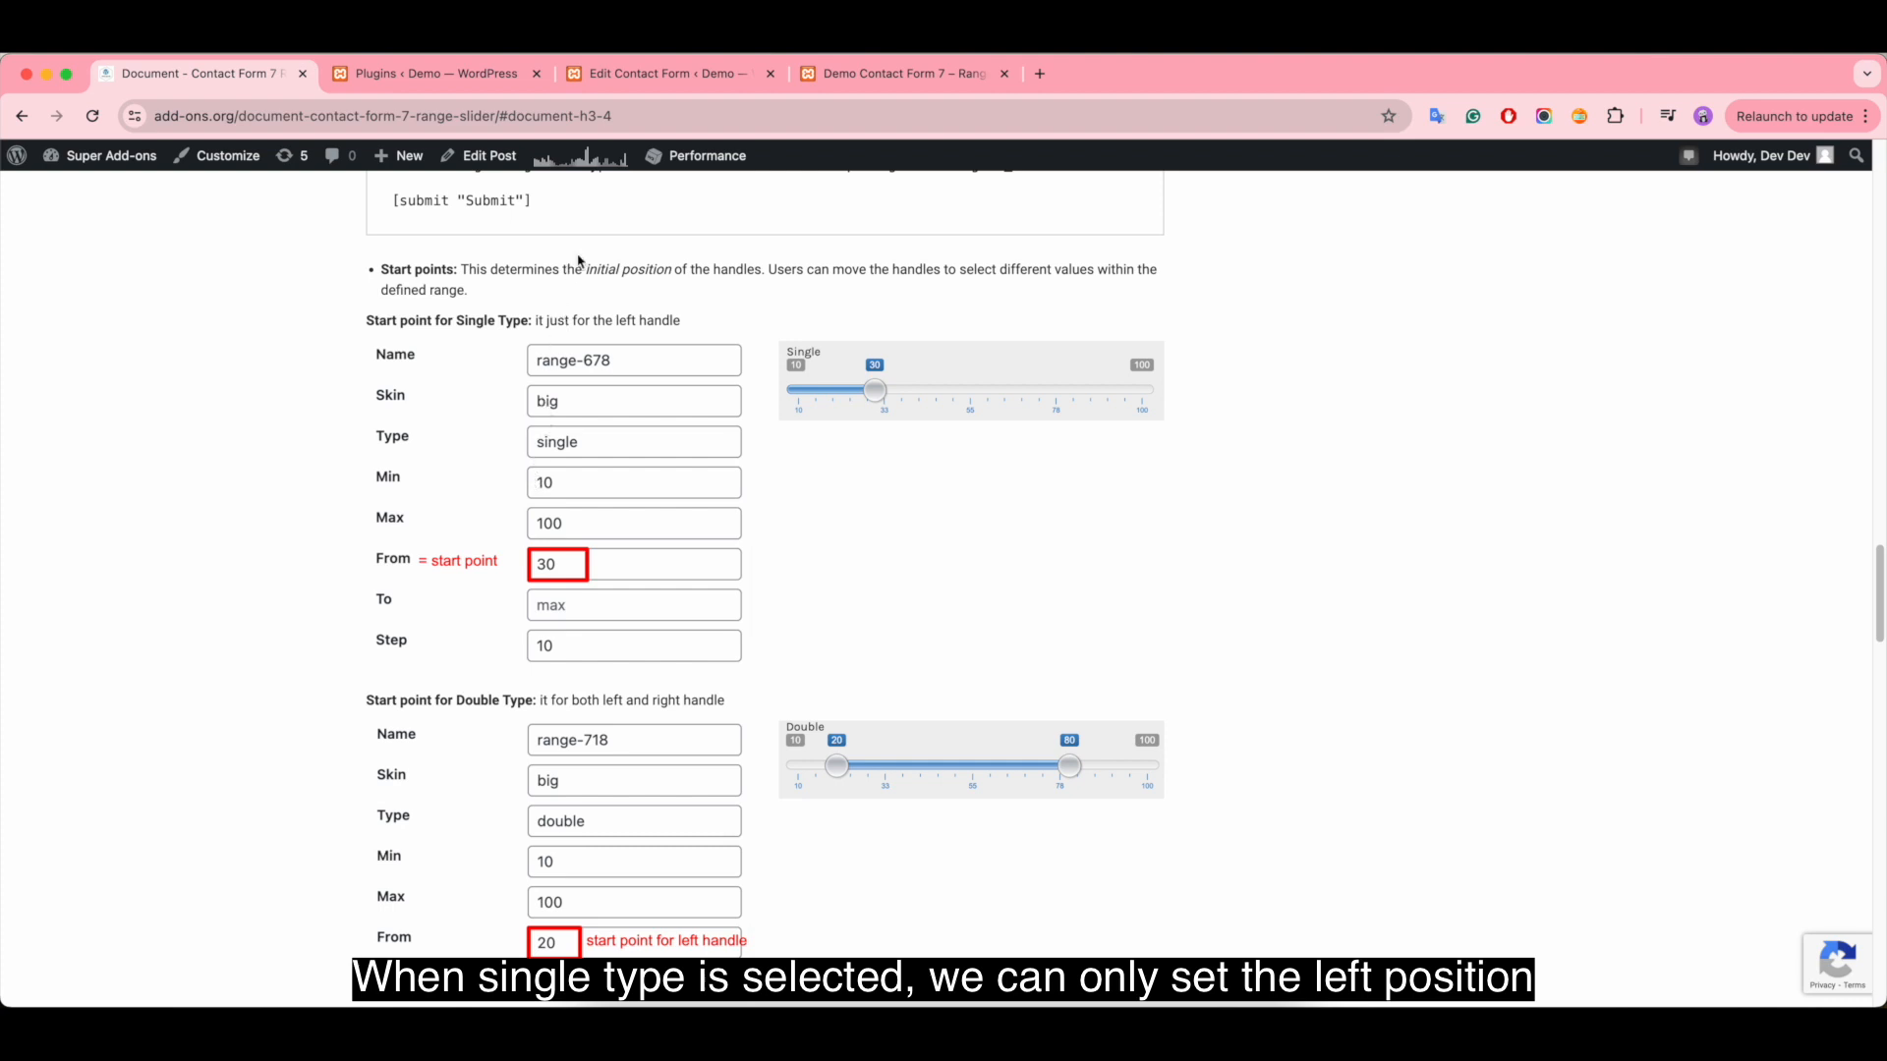
pyautogui.click(658, 78)
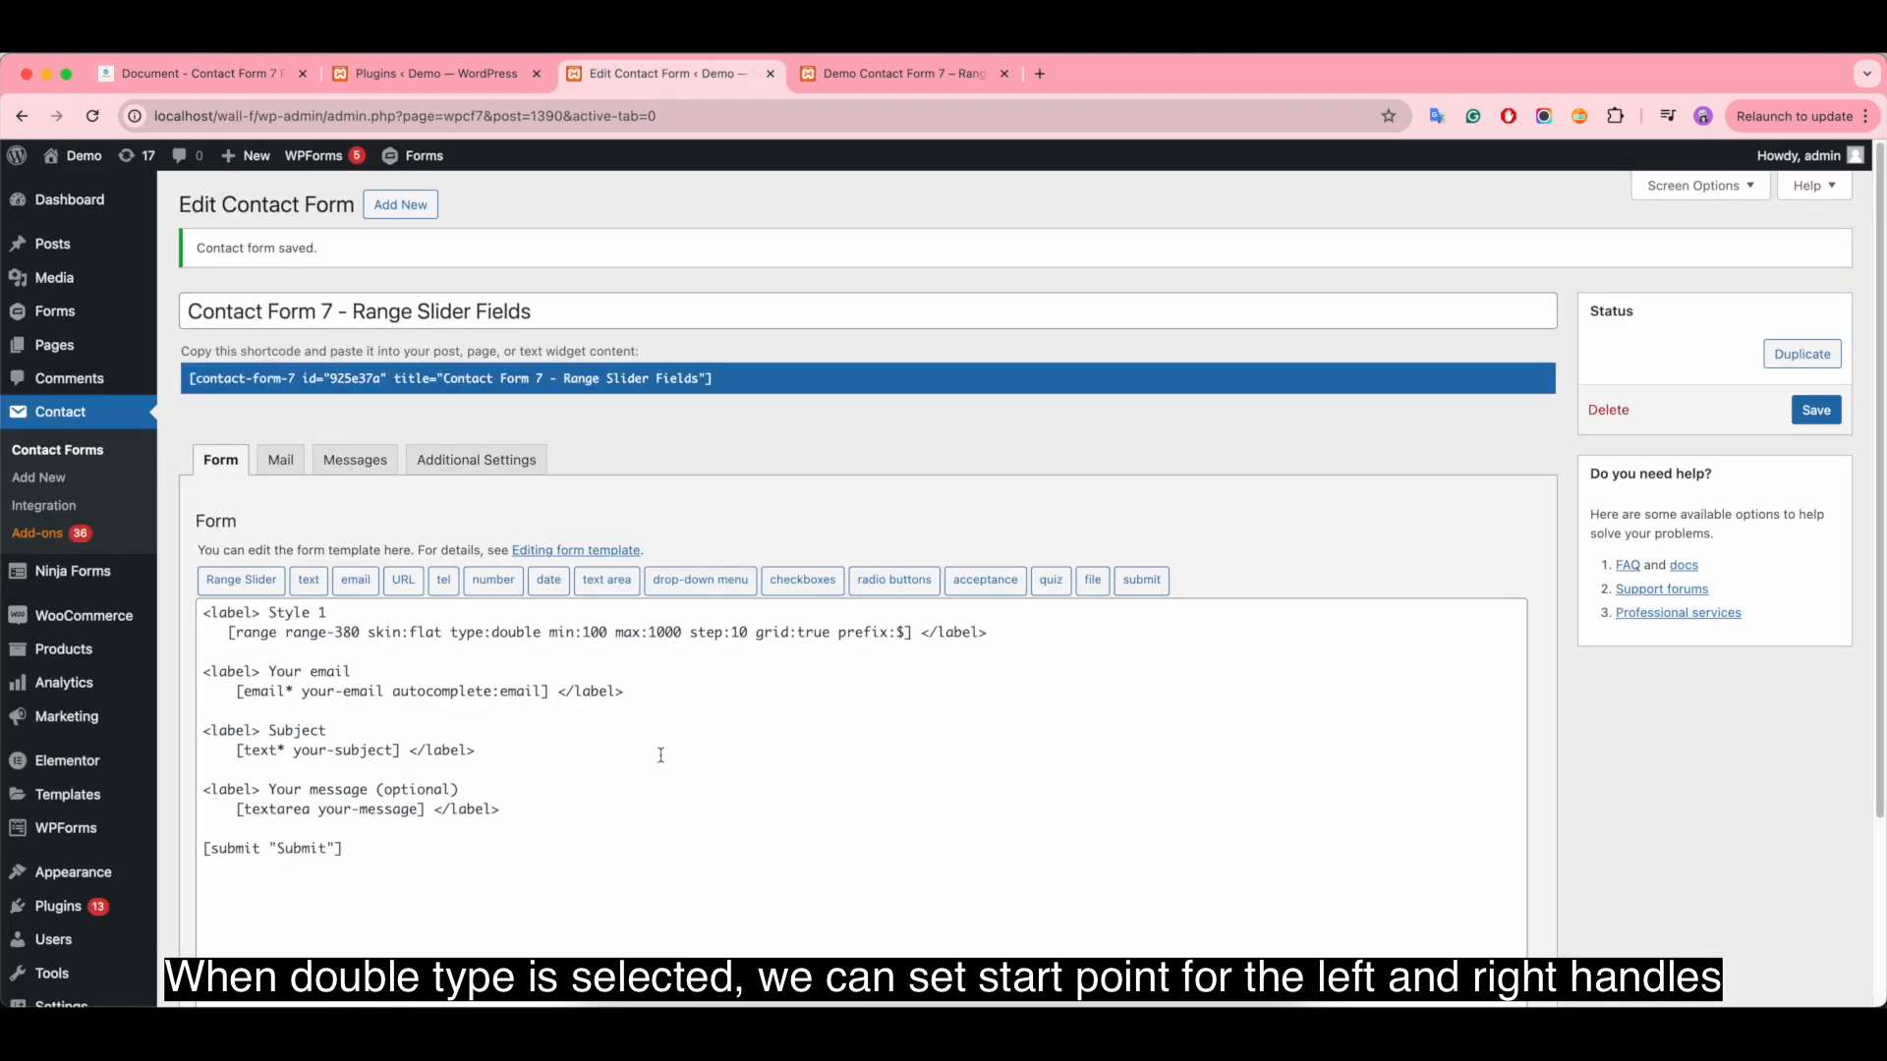
# - Delete the existing range tag under the Style 1 label in the form template
pyautogui.click(688, 674)
pyautogui.click(908, 632)
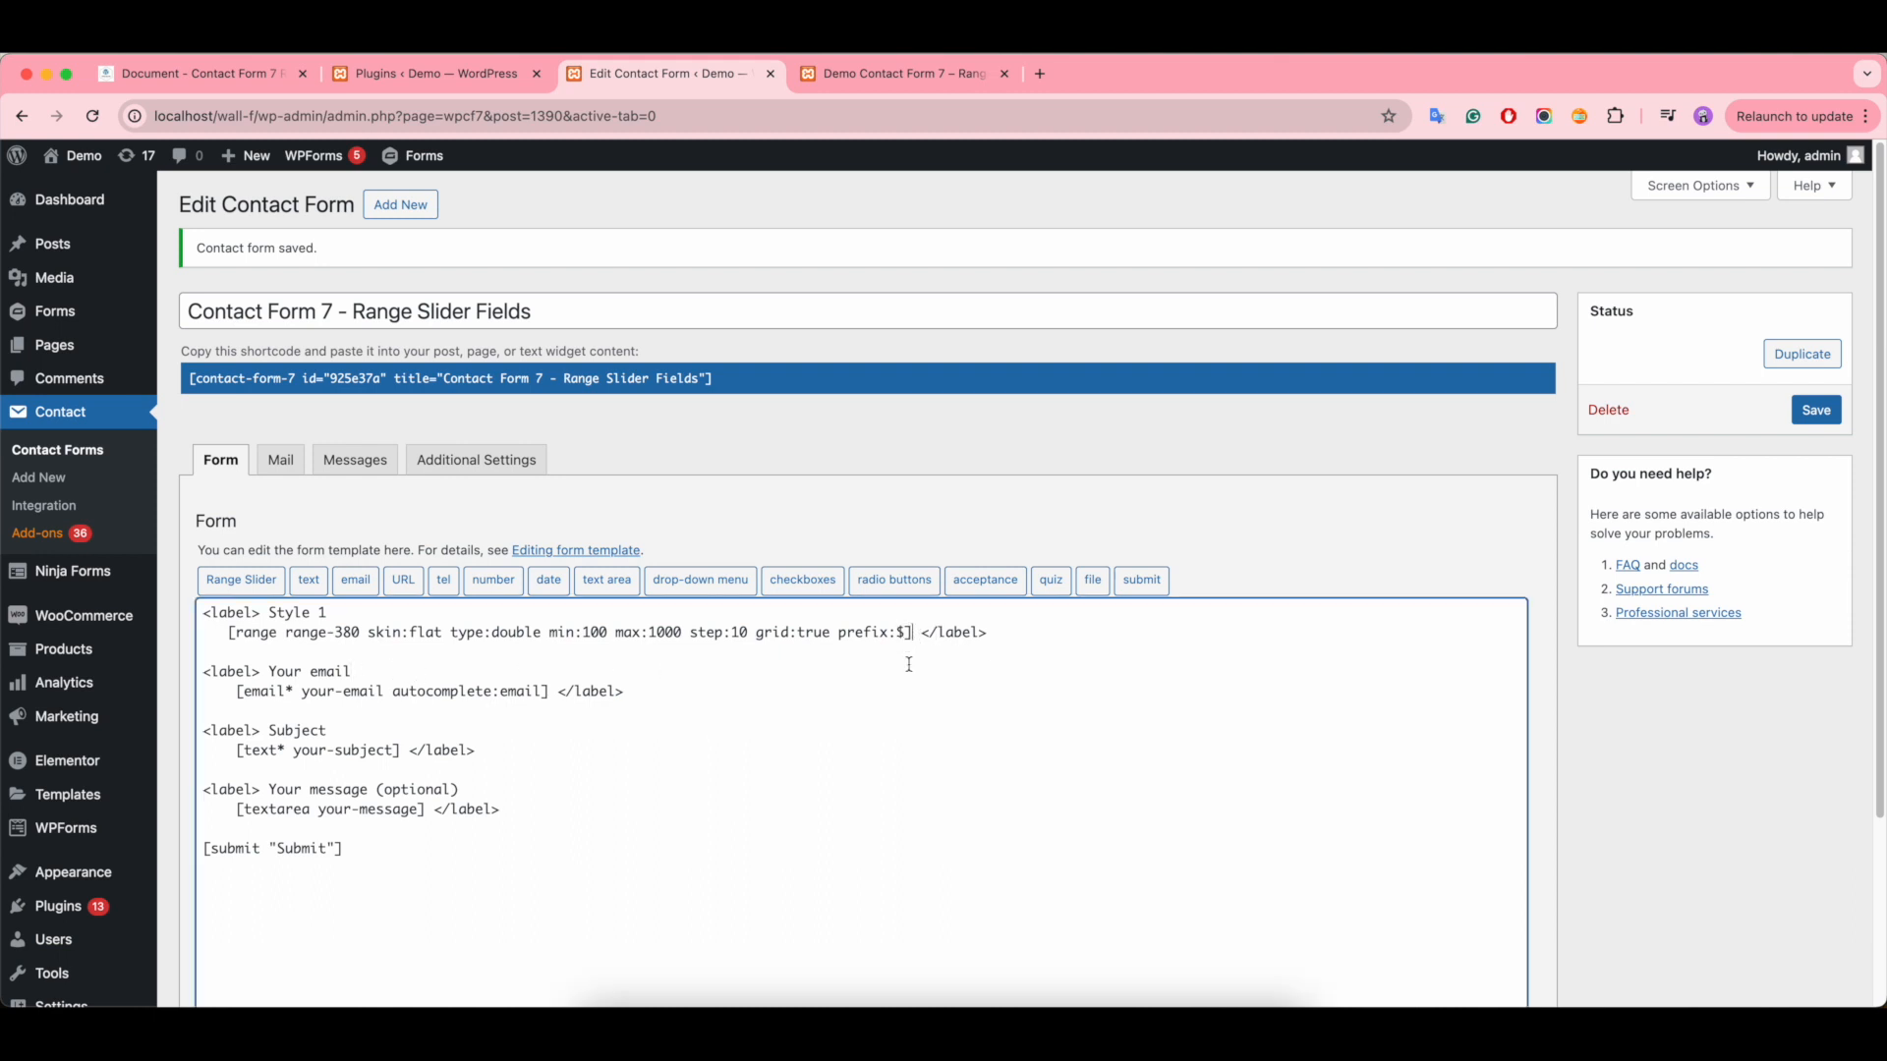
pyautogui.moveTo(915, 632); pyautogui.dragTo(234, 634)
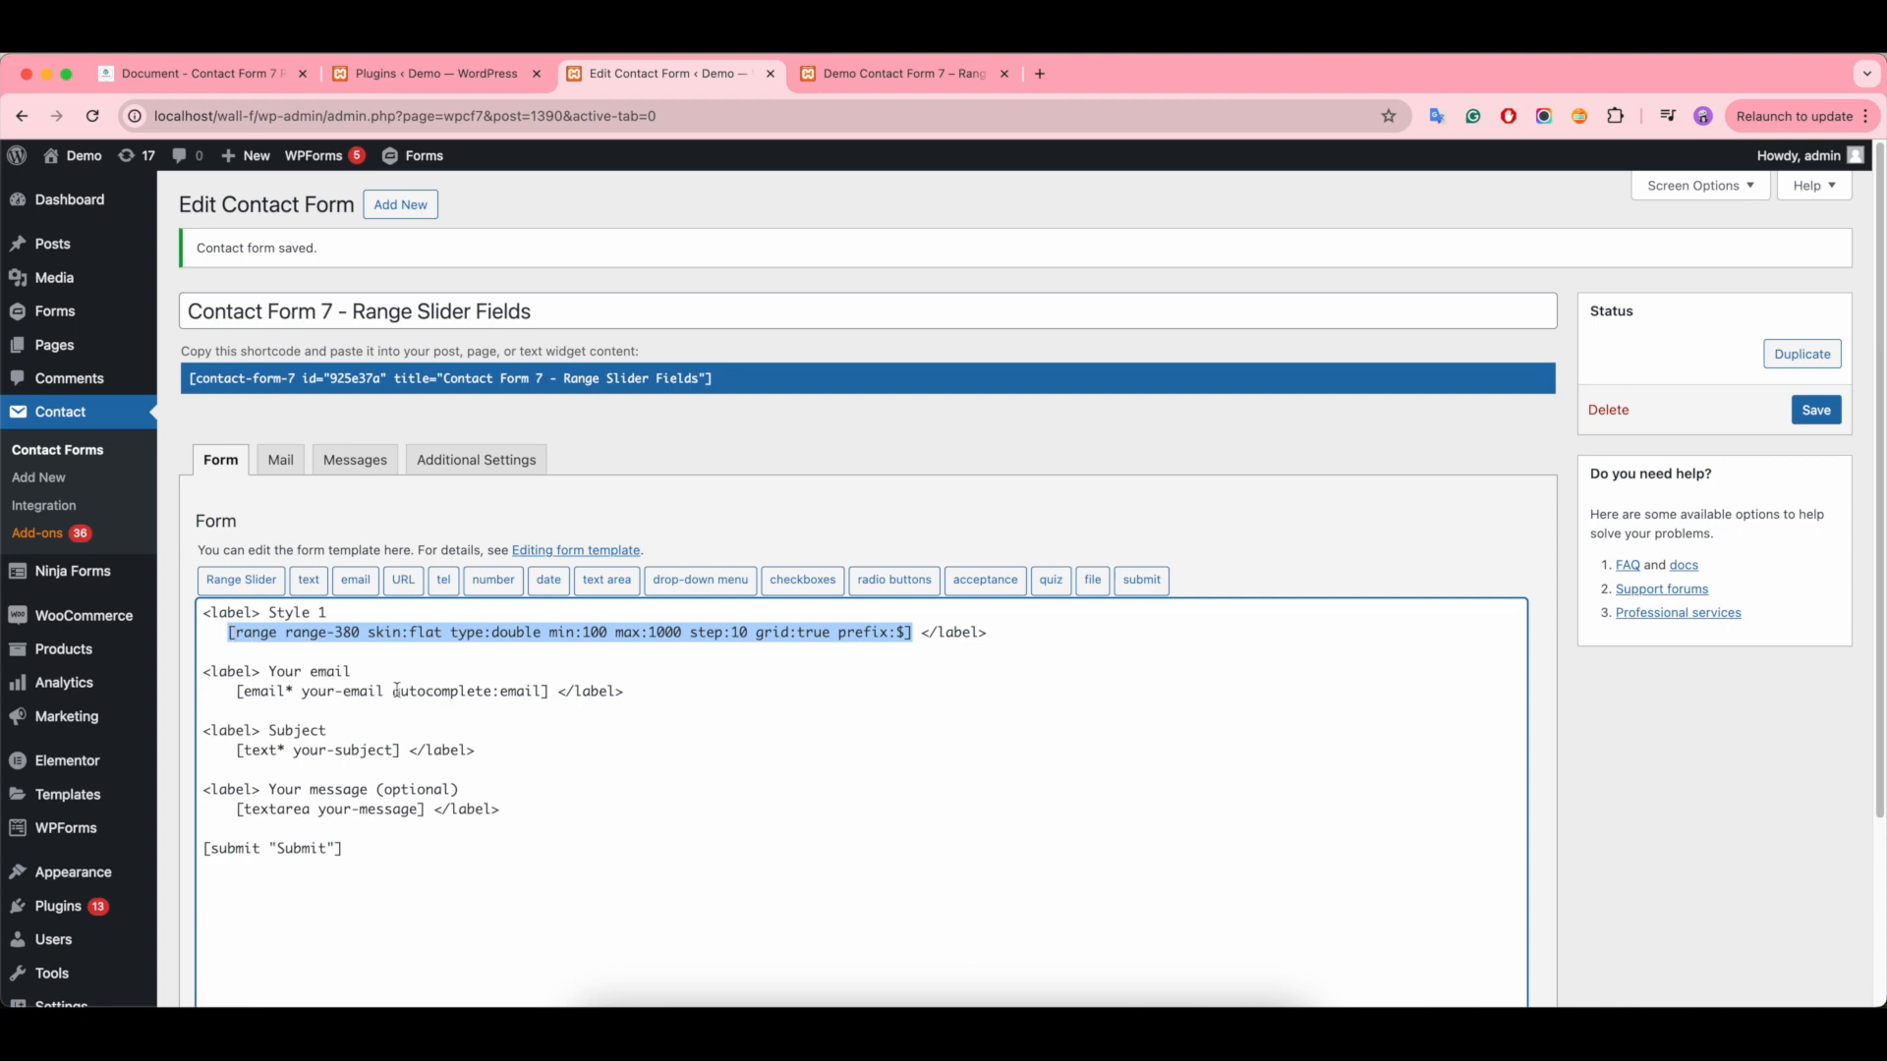
pyautogui.press('BackSpace')
# - Start a new range slider tag, check the available skins in the documentation, and set the skin to big and the type to single
pyautogui.click(241, 579)
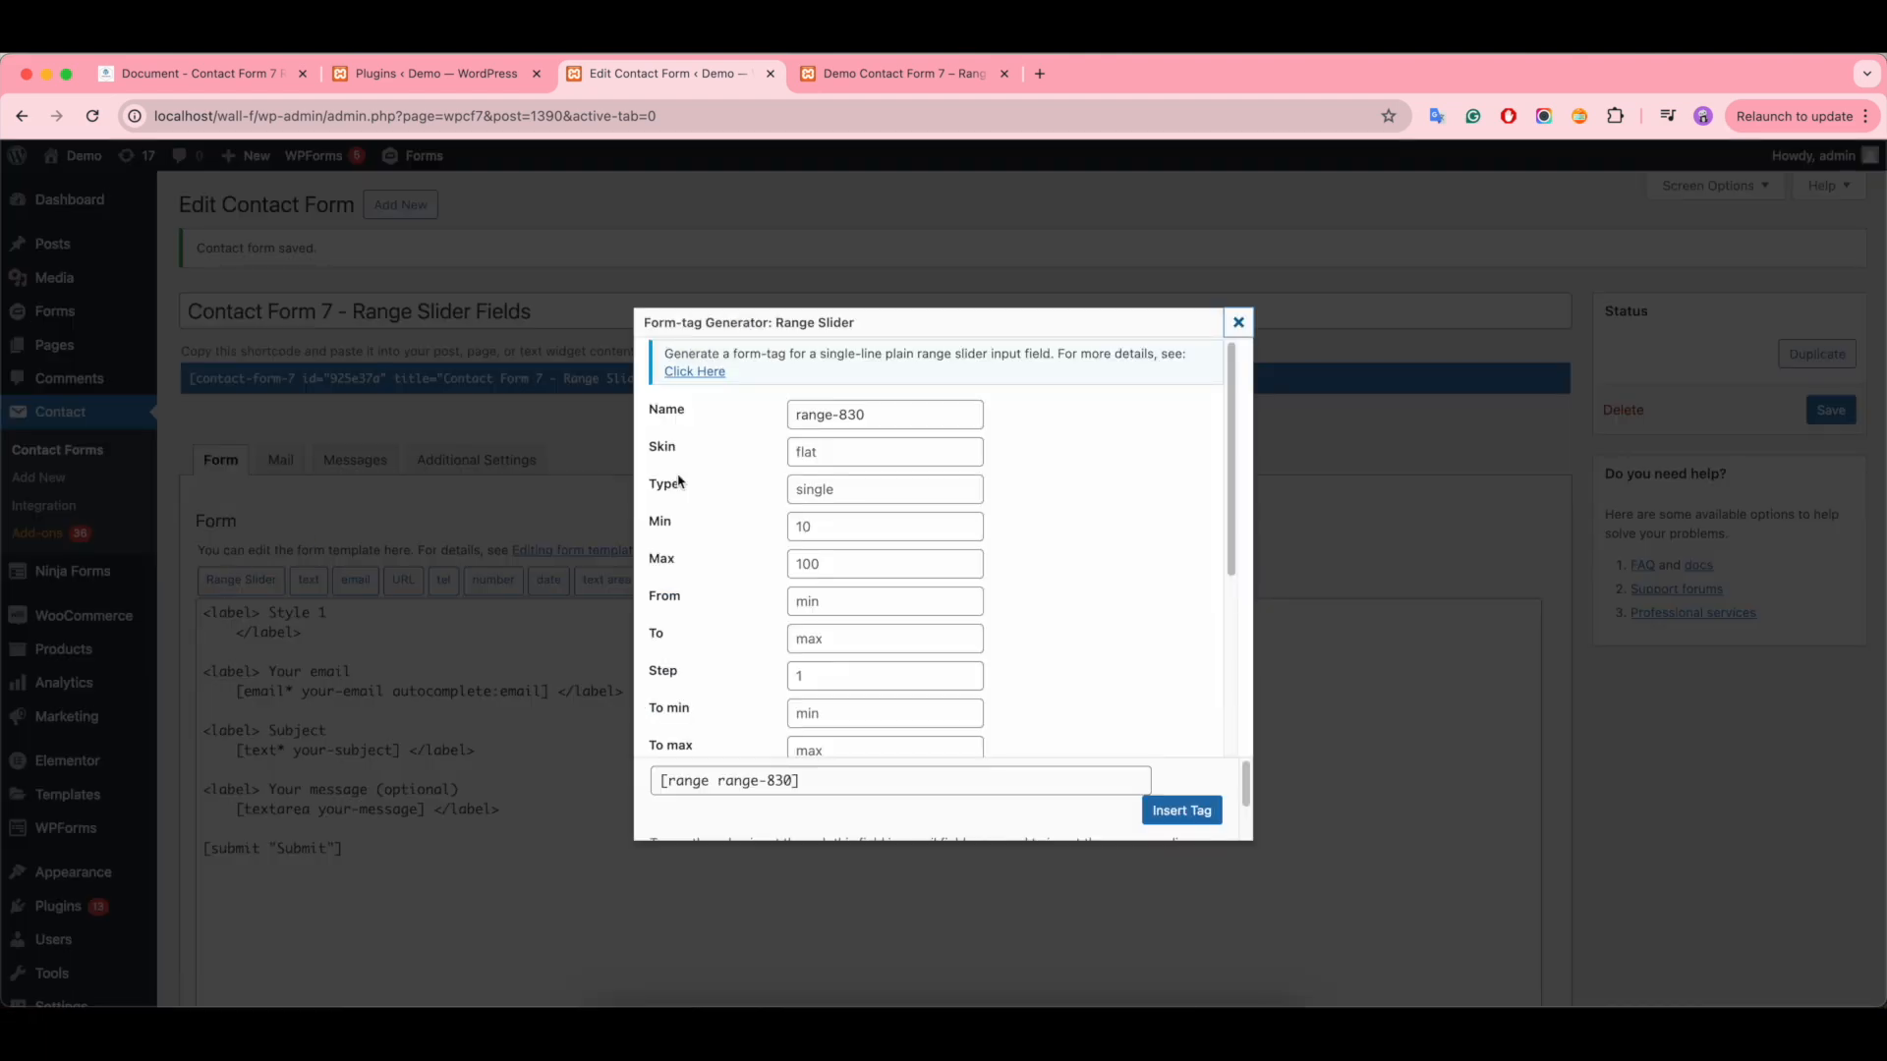
pyautogui.click(820, 454)
pyautogui.click(196, 74)
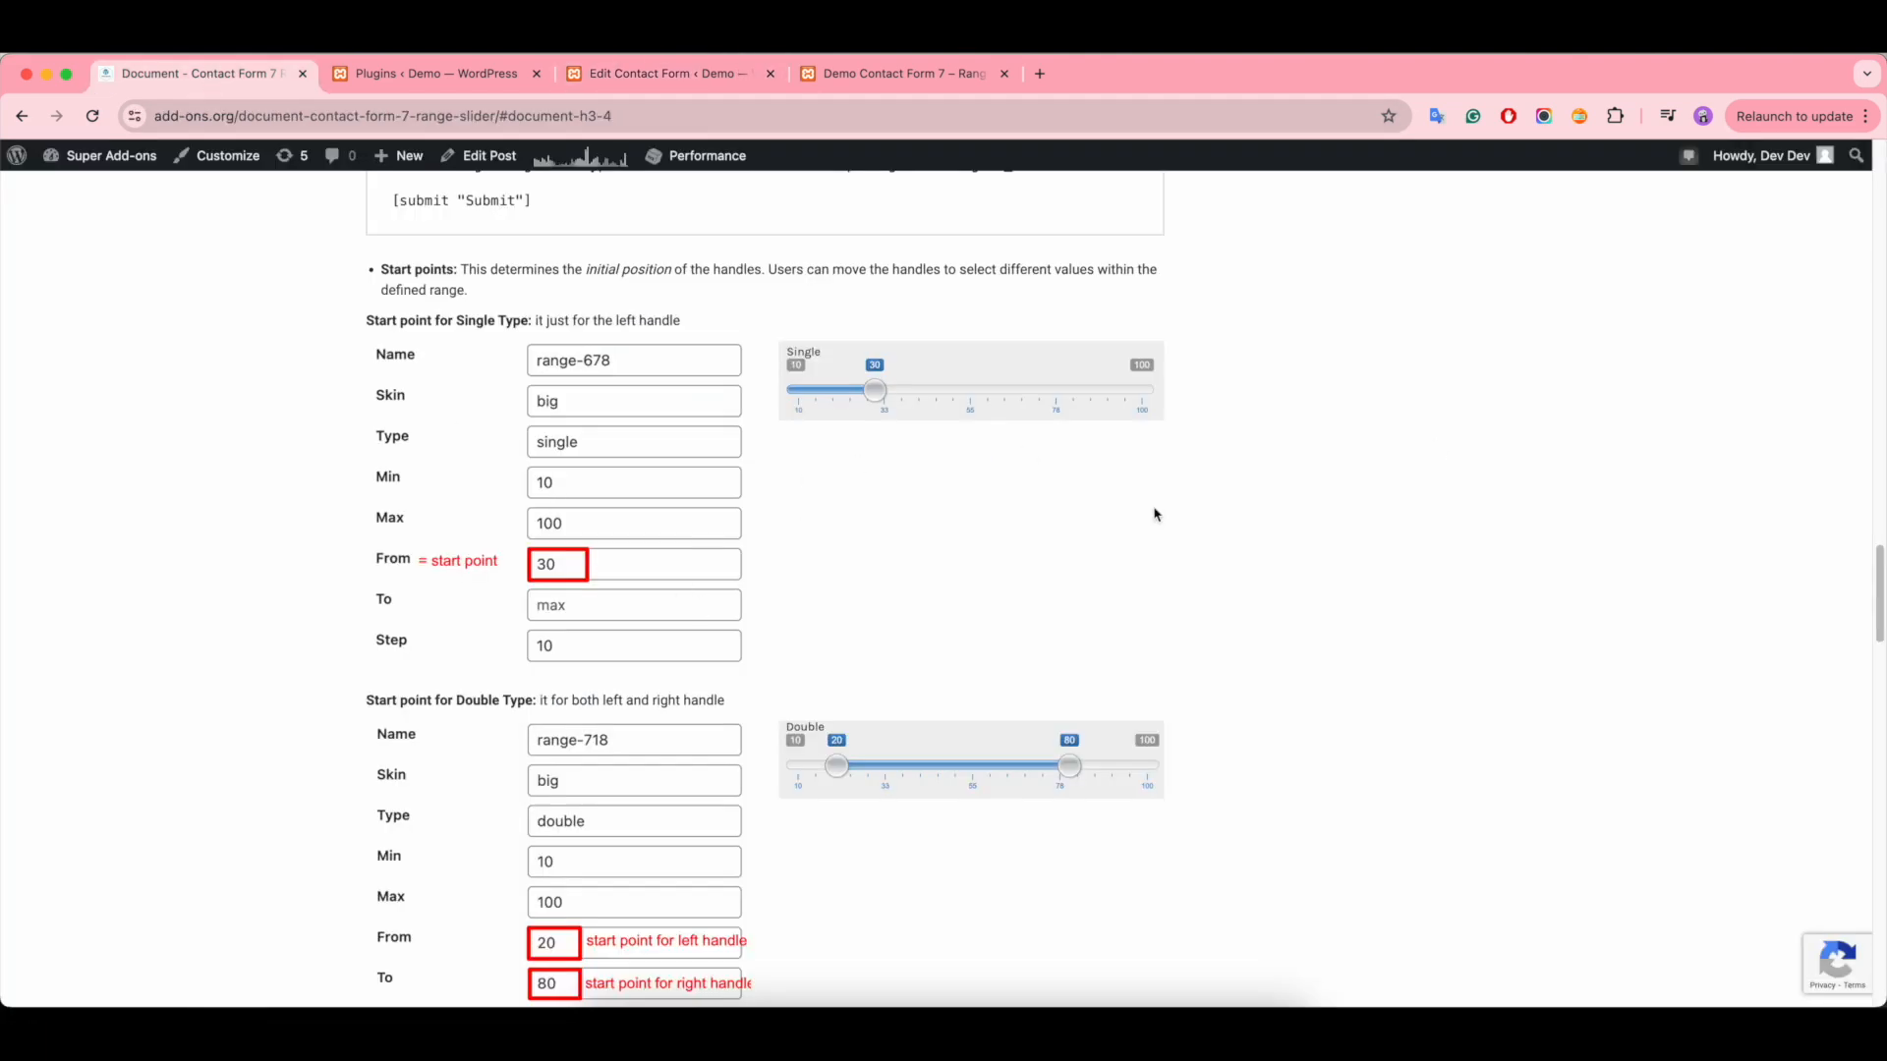
pyautogui.scroll(10, 1081, 516)
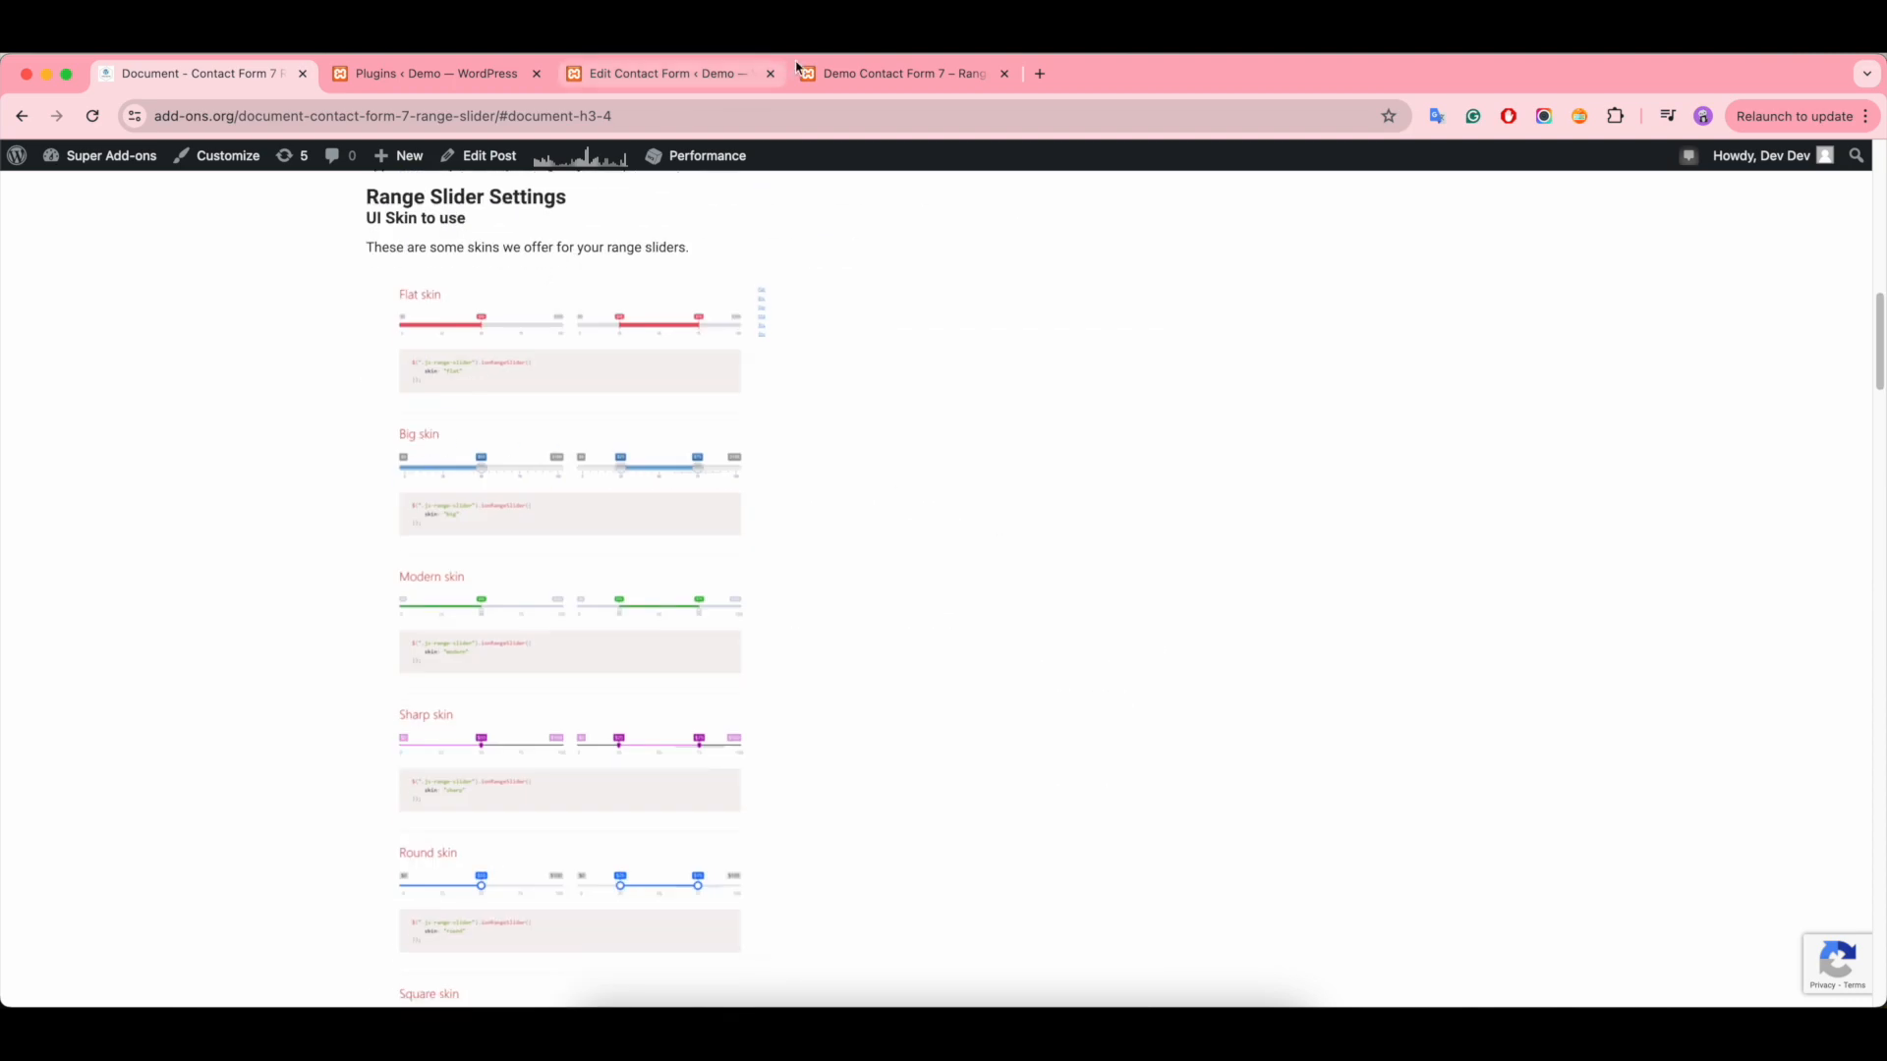
pyautogui.click(661, 73)
pyautogui.write('big')
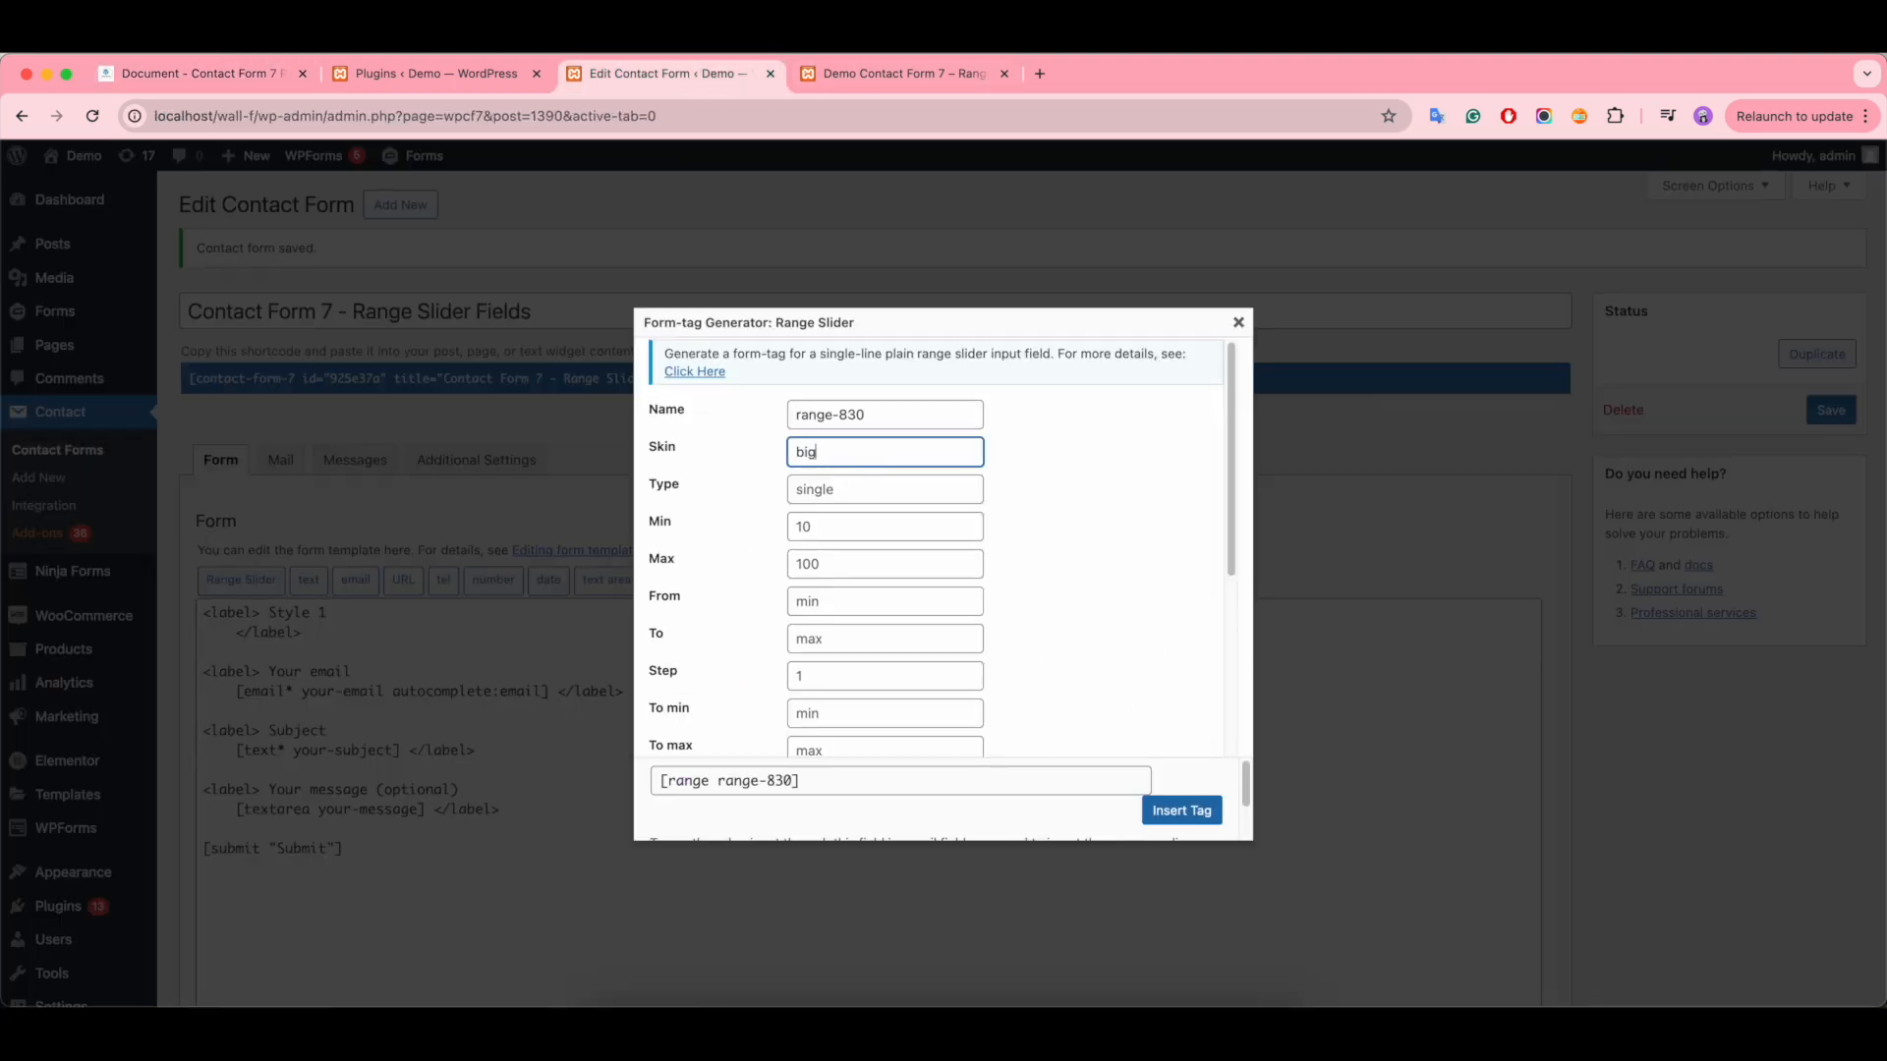
pyautogui.click(841, 485)
pyautogui.write('single')
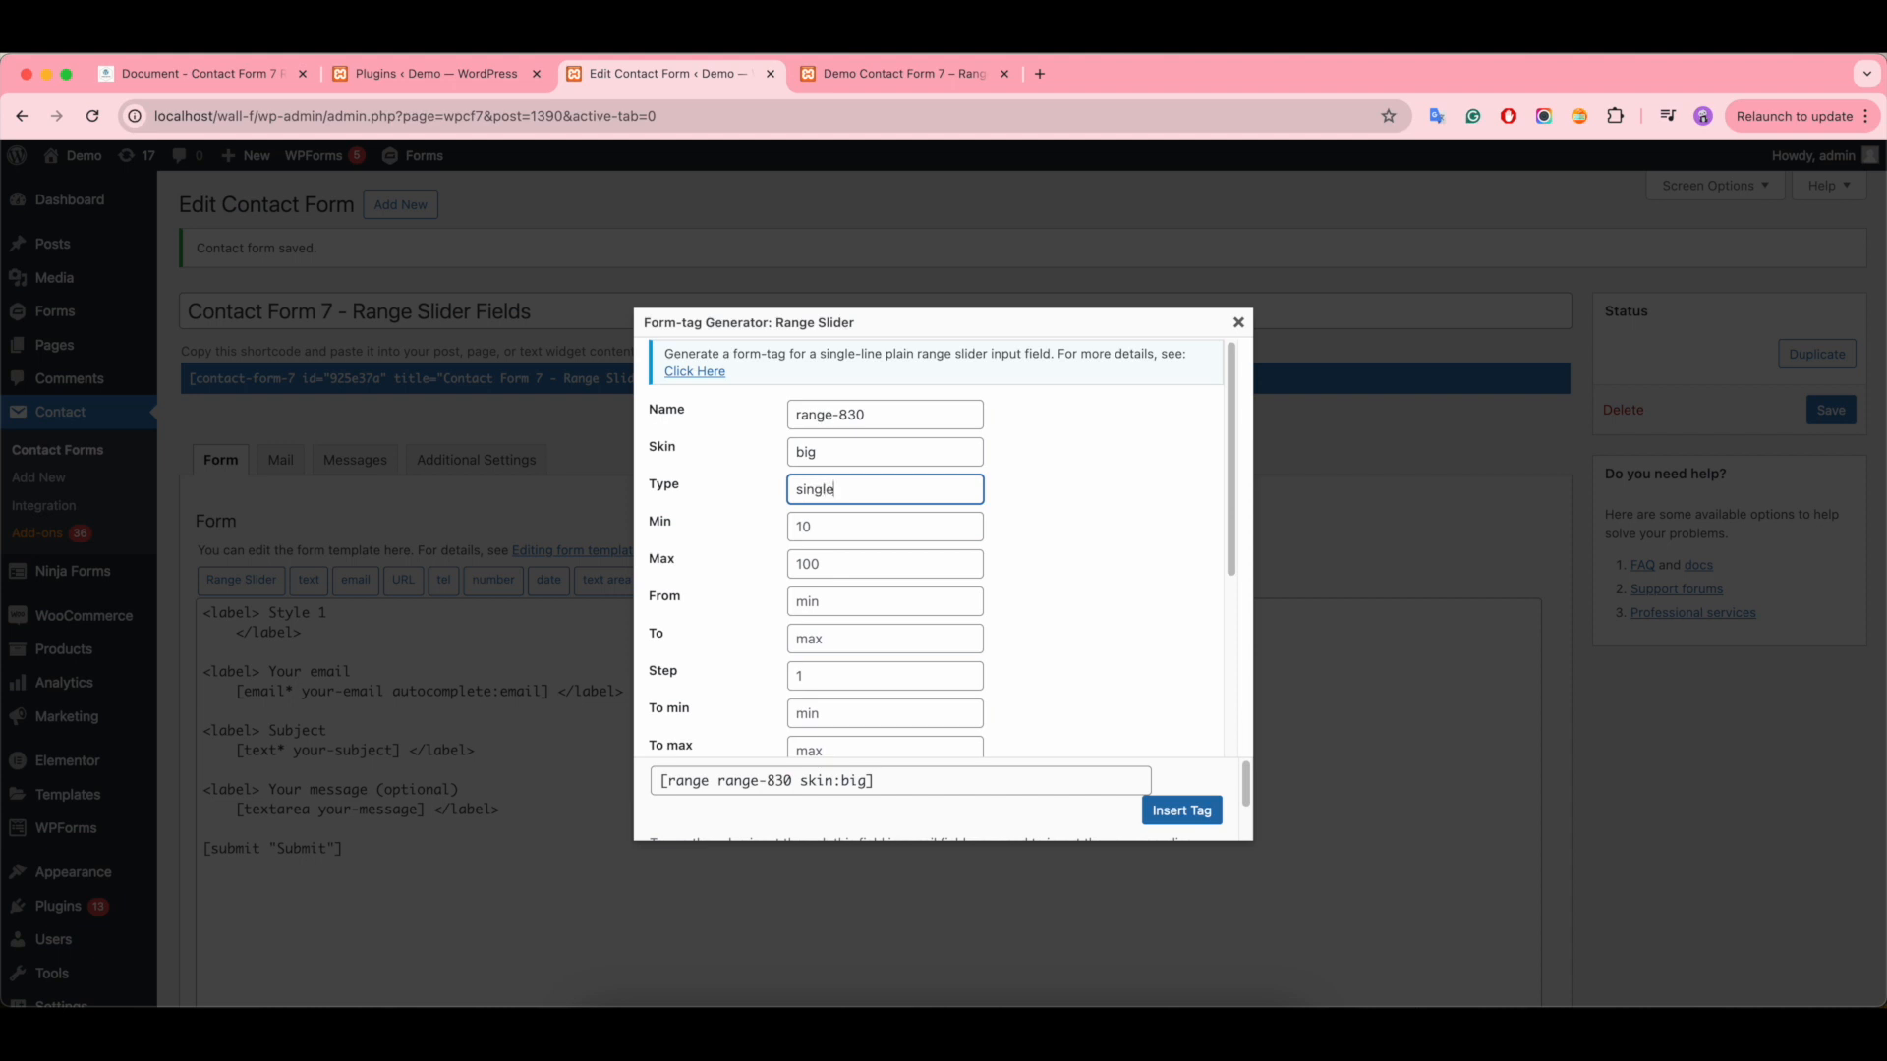
# - Set the single slider's range to min 100 and max 1000, with a From start point of 200
pyautogui.click(844, 530)
pyautogui.write('10')
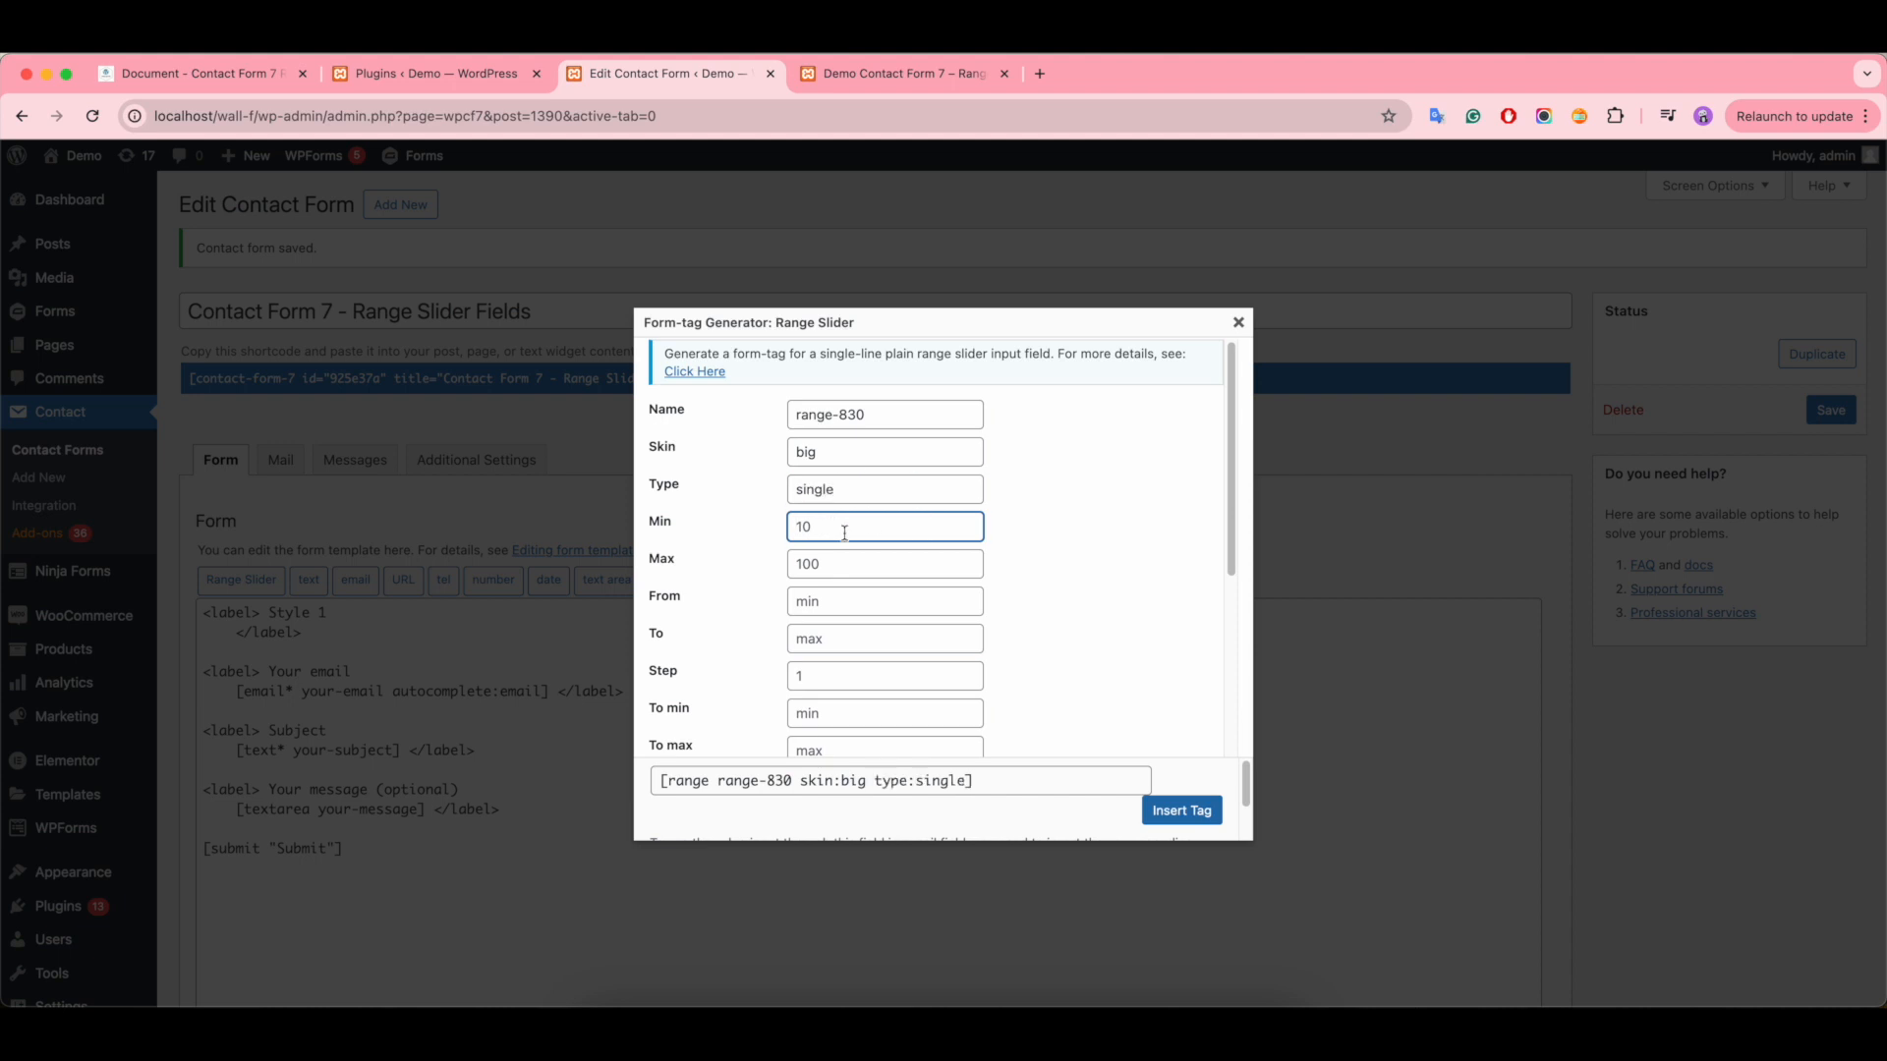
pyautogui.write('0')
pyautogui.click(835, 554)
pyautogui.write('100')
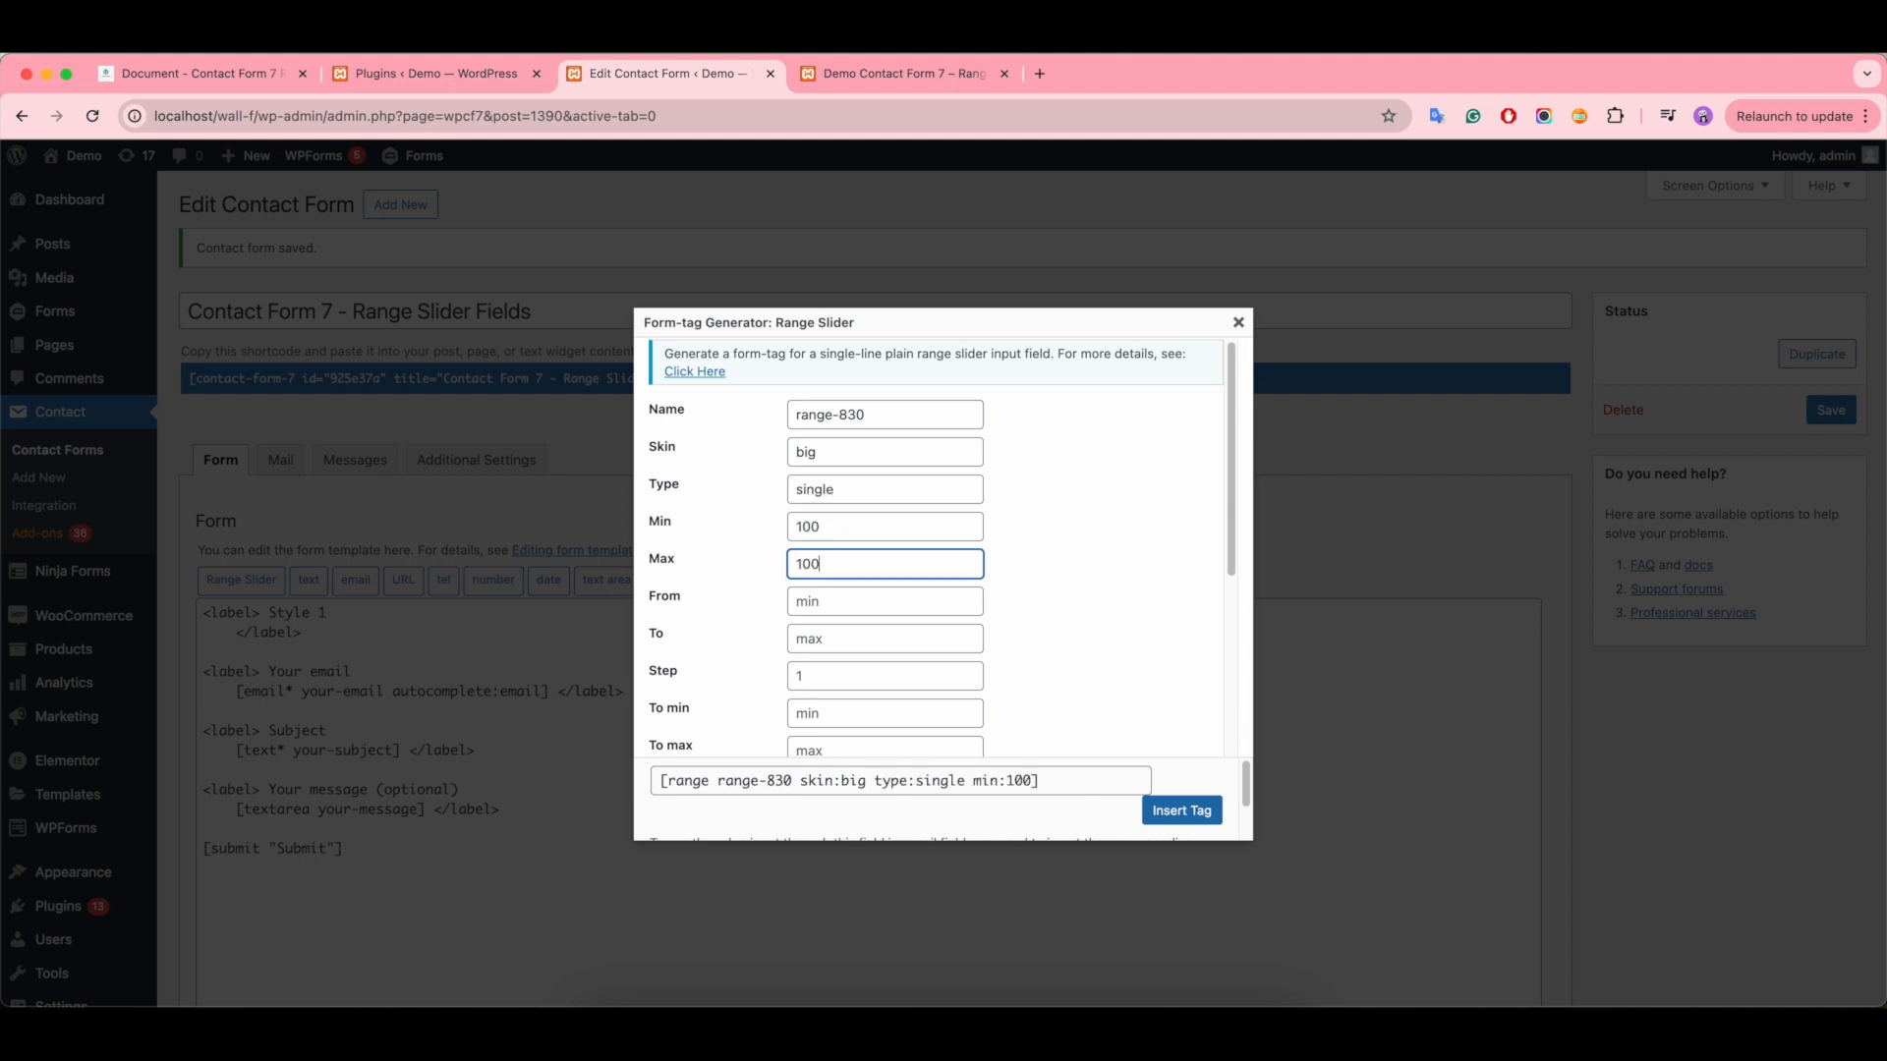
pyautogui.click(831, 605)
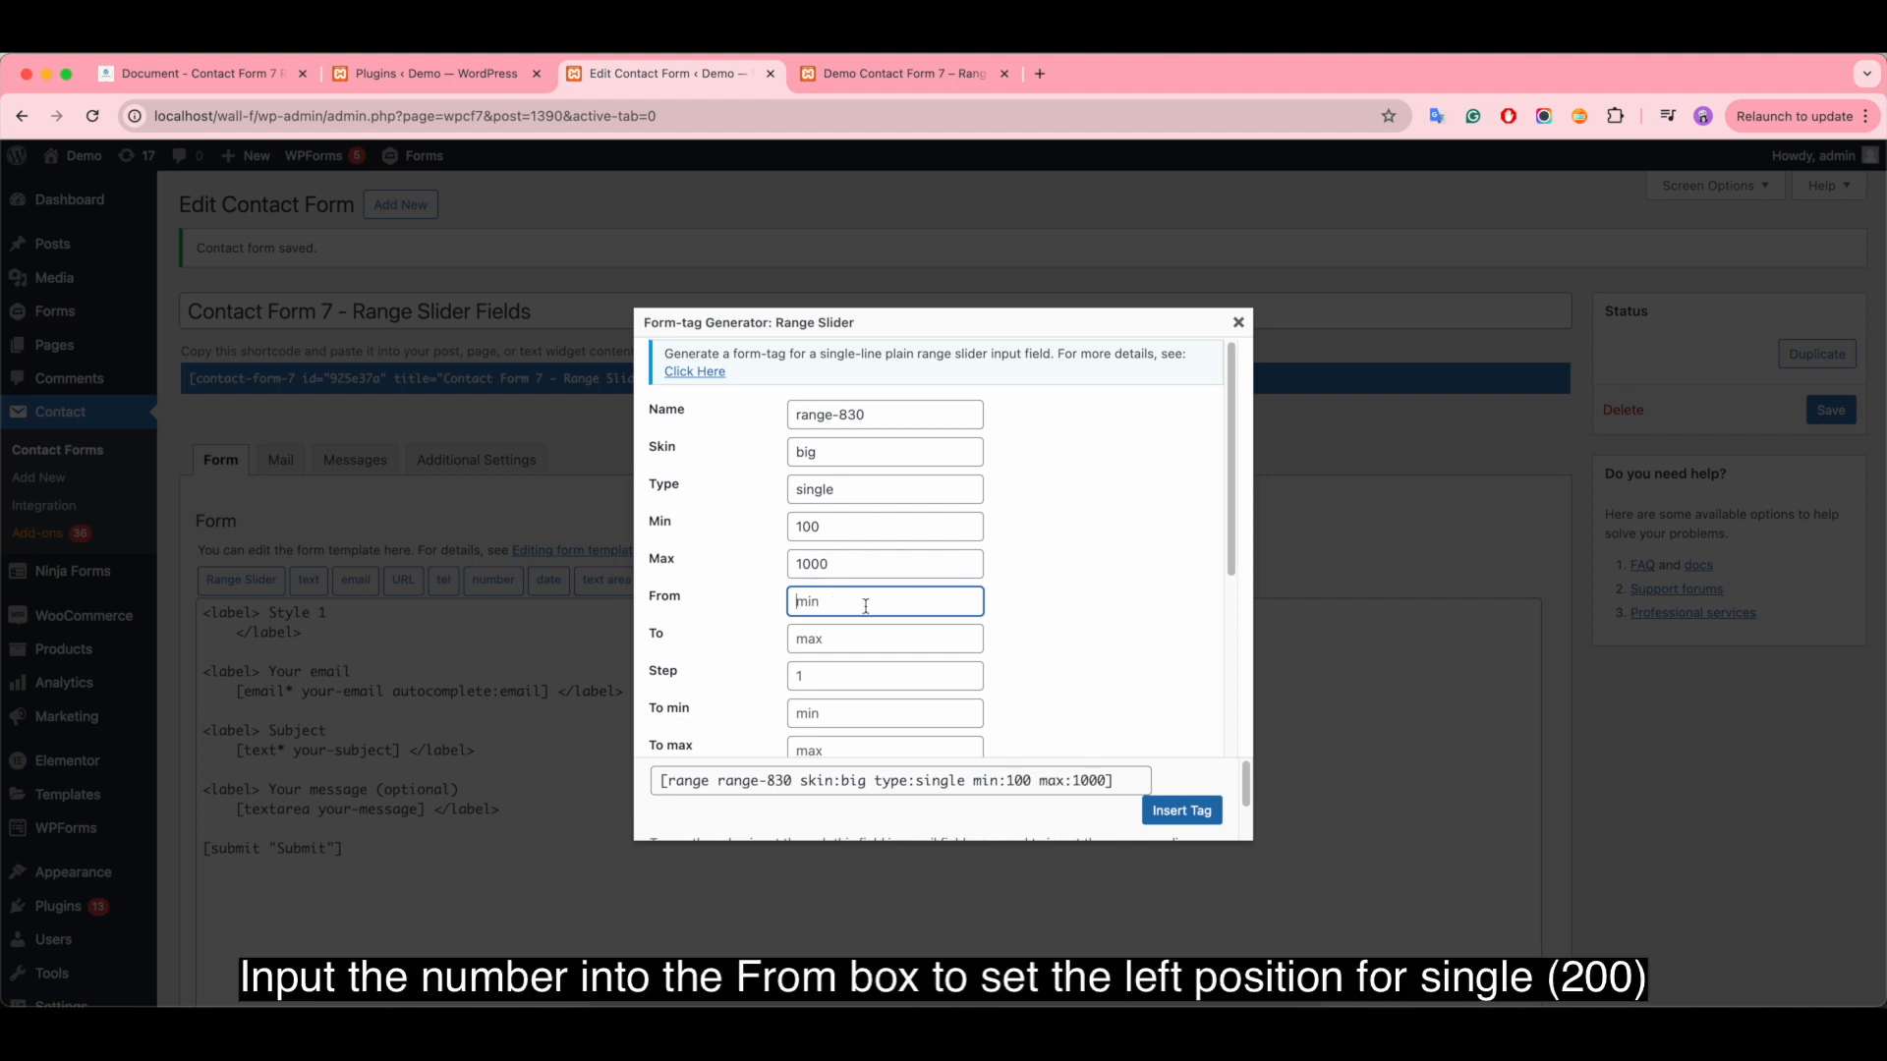
pyautogui.write('200')
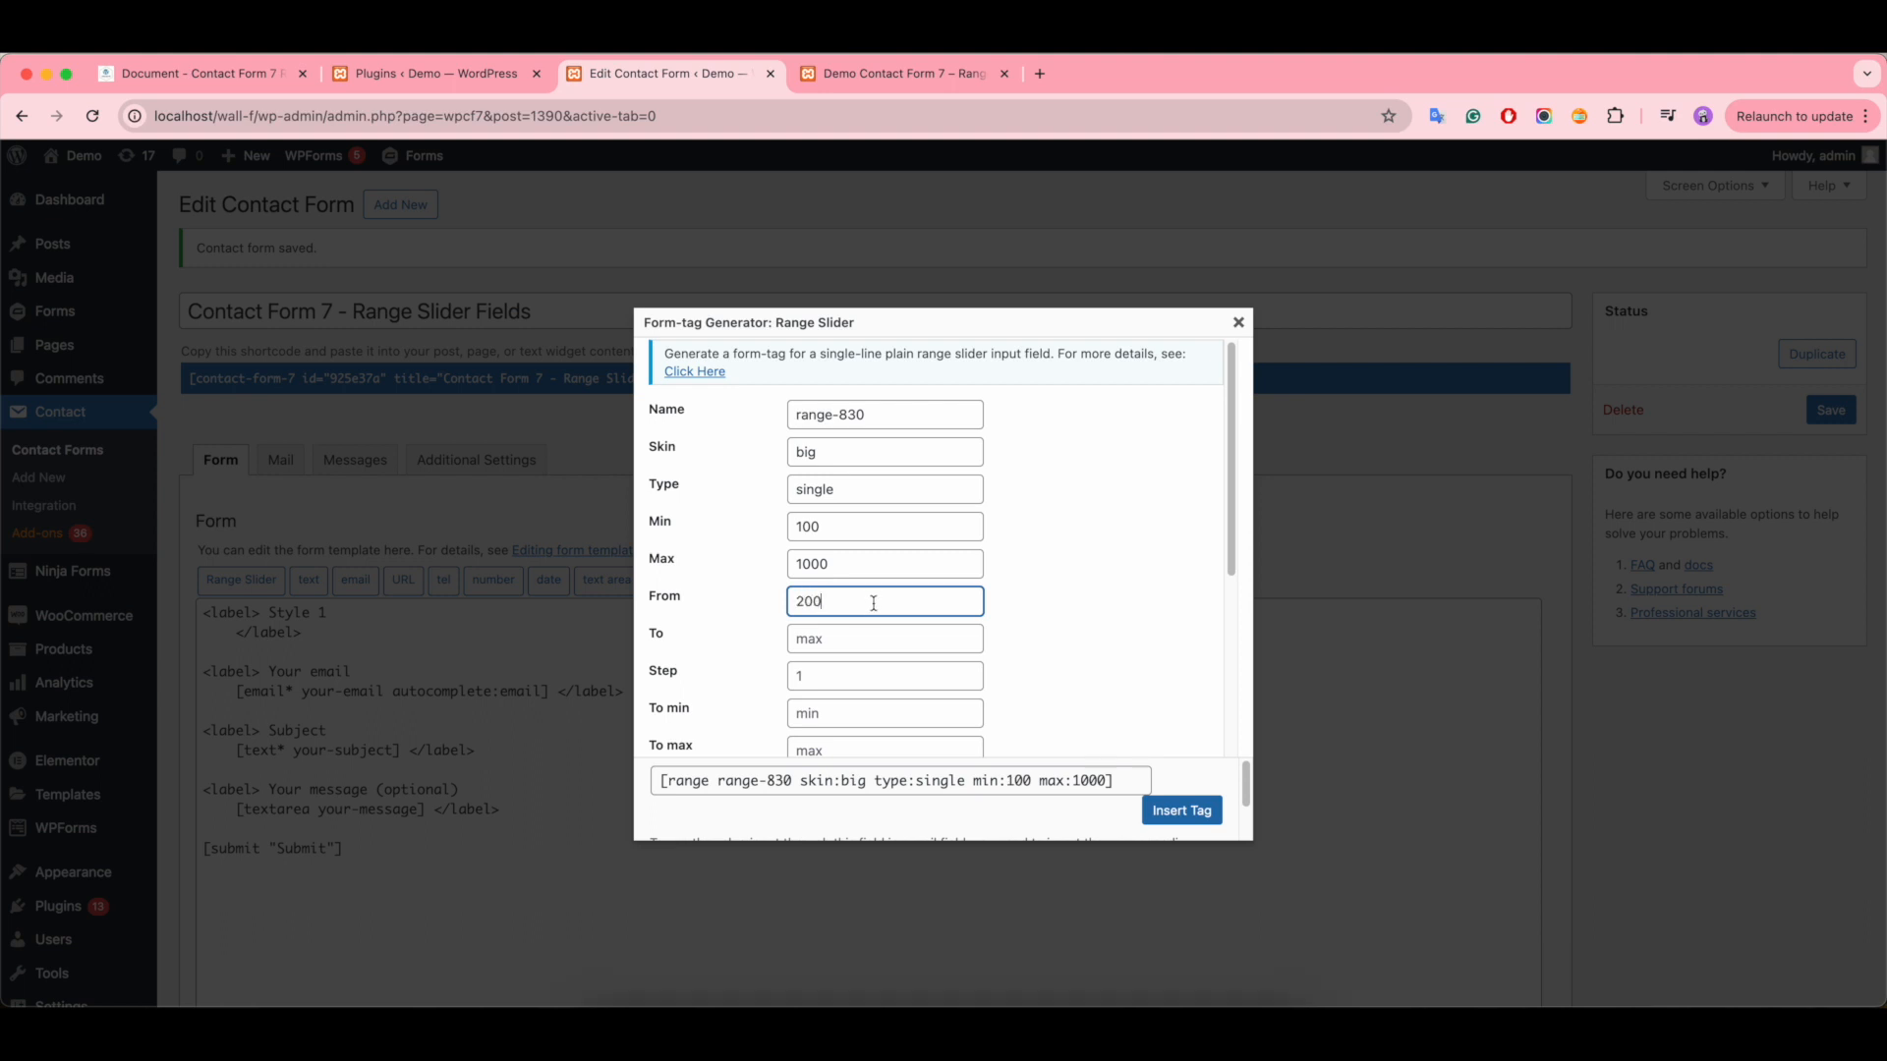
# - Set the single slider's grid to true and insert its tag into the form template
pyautogui.scroll(-5, 1116, 715)
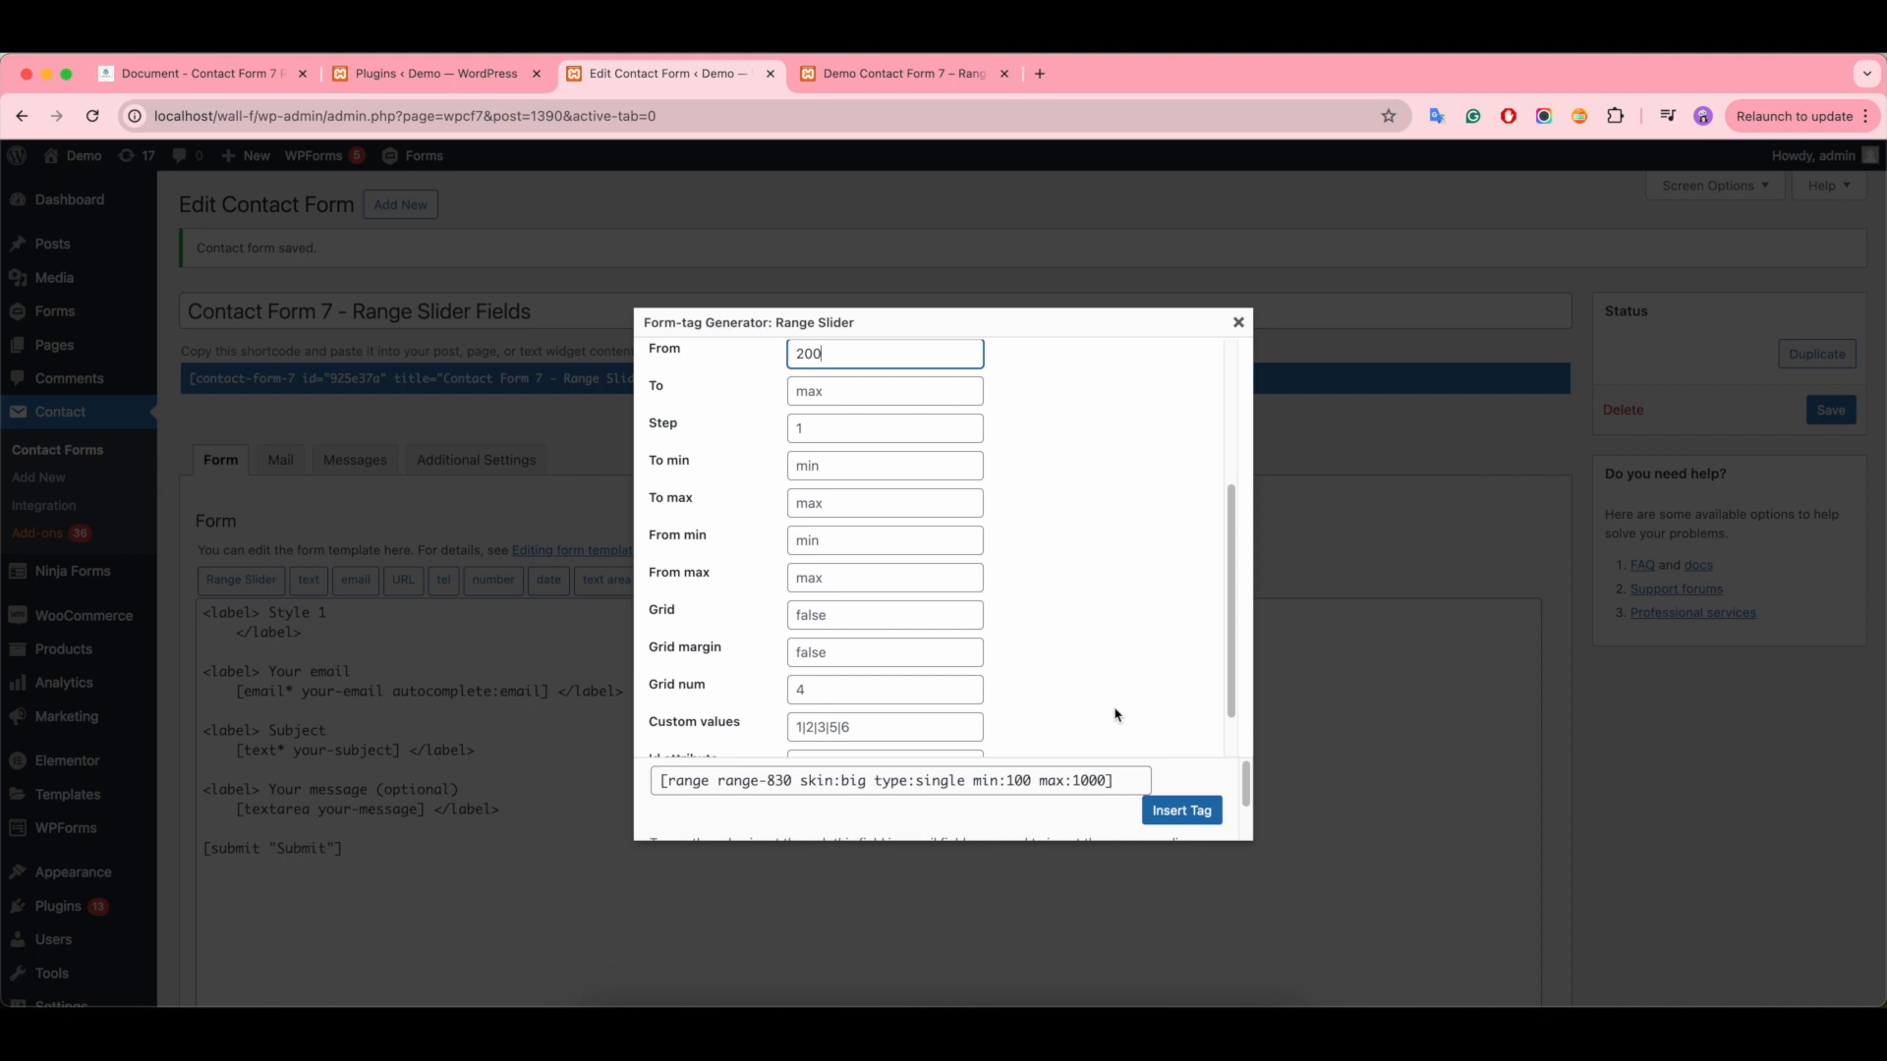
pyautogui.click(831, 603)
pyautogui.write('true')
pyautogui.scroll(-1, 881, 661)
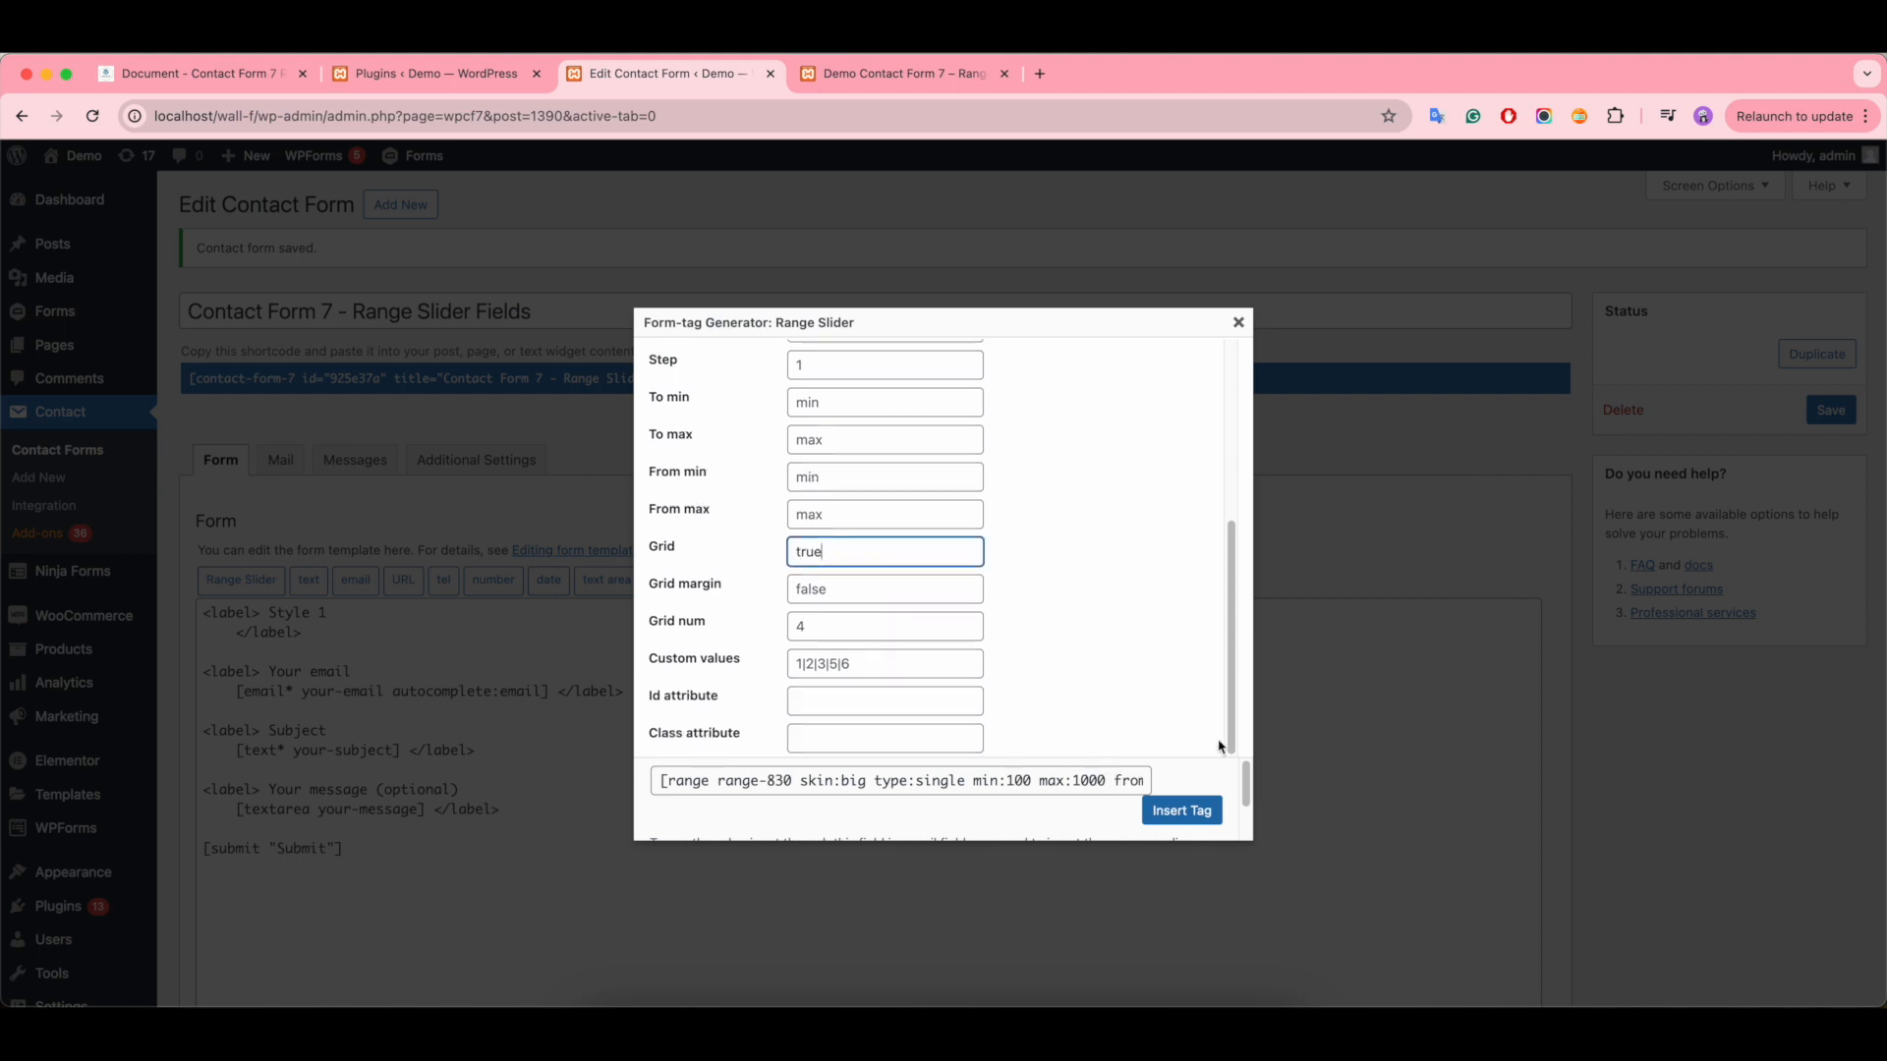
pyautogui.click(1176, 808)
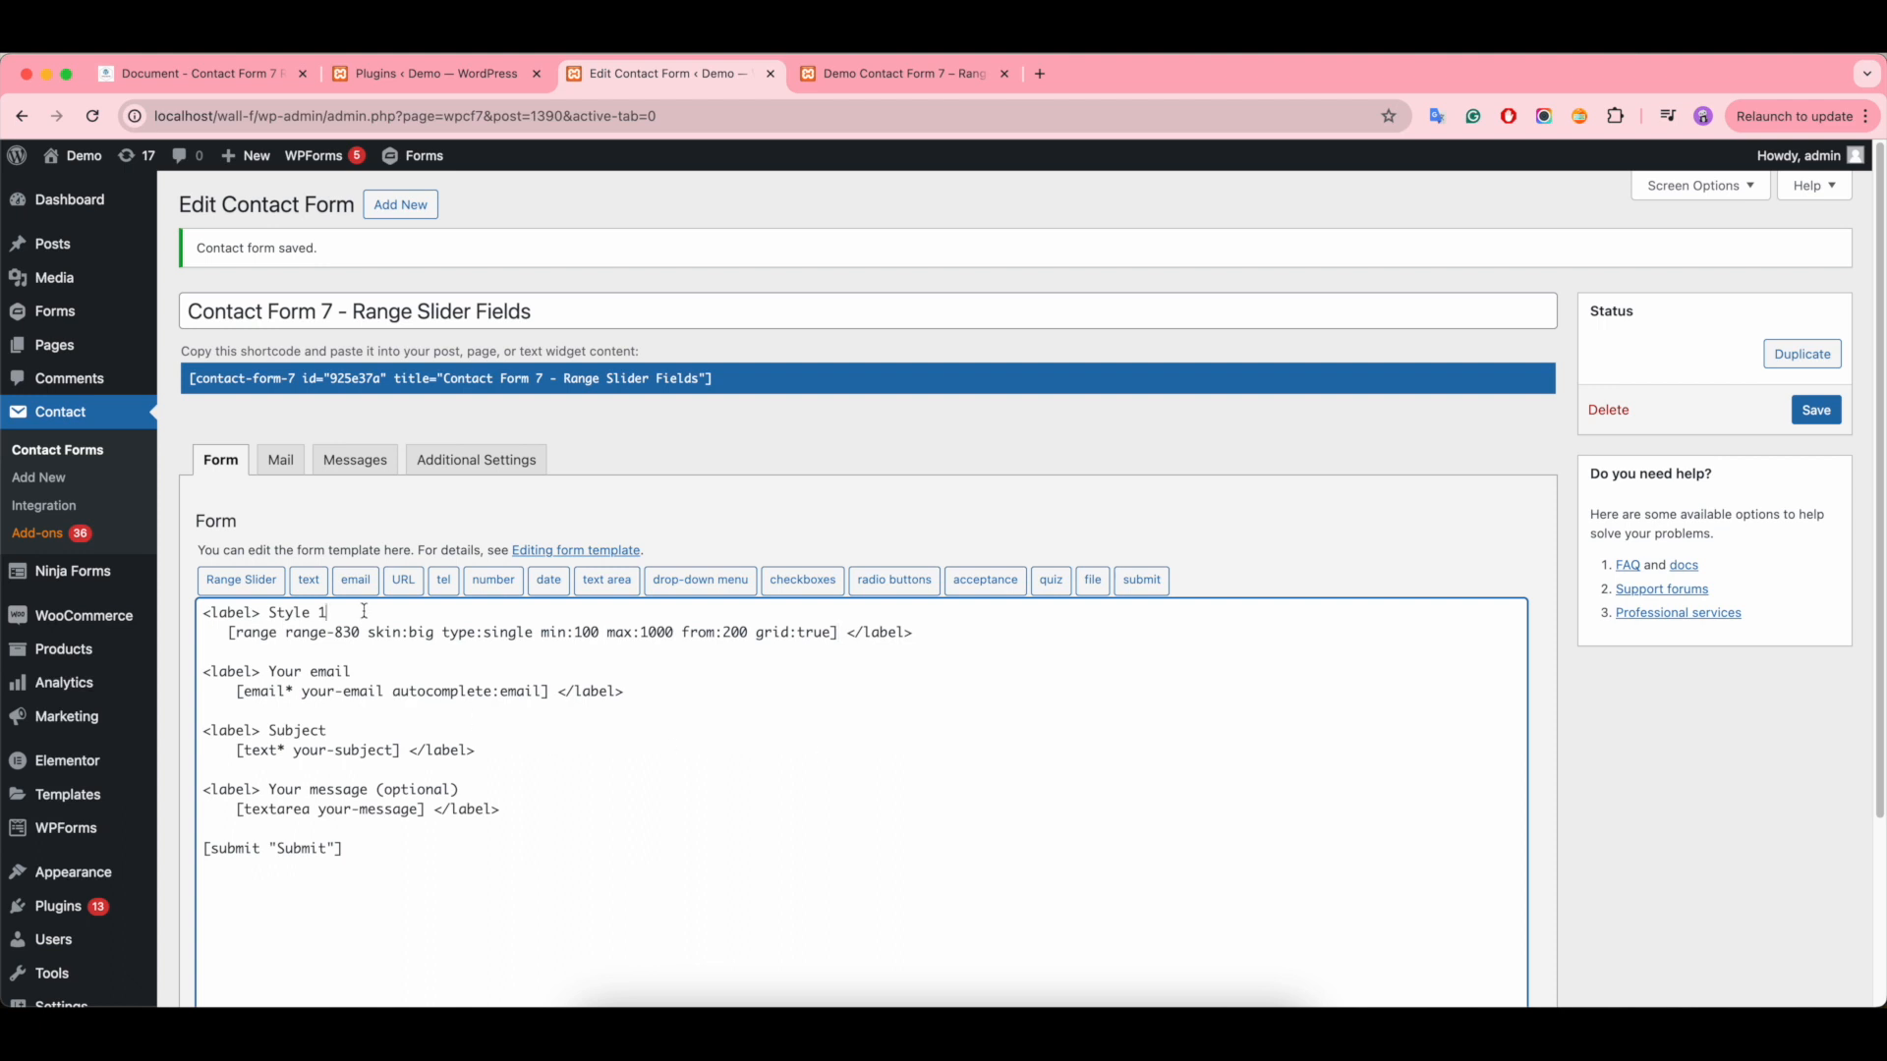
# - Rename the Style 1 label in the form template to "Range for Single"
pyautogui.press('BackSpace')
pyautogui.press('BackSpace')
pyautogui.press('BackSpace')
pyautogui.press('BackSpace')
pyautogui.press('BackSpace')
pyautogui.press('BackSpace')
pyautogui.write('Range for Singl')
# - Rename the Your email label to "Range for Double" and delete the email tag beneath it
pyautogui.moveTo(371, 688); pyautogui.dragTo(279, 667)
pyautogui.press('BackSpace')
pyautogui.write('Range for Double')
pyautogui.moveTo(547, 691); pyautogui.dragTo(231, 689)
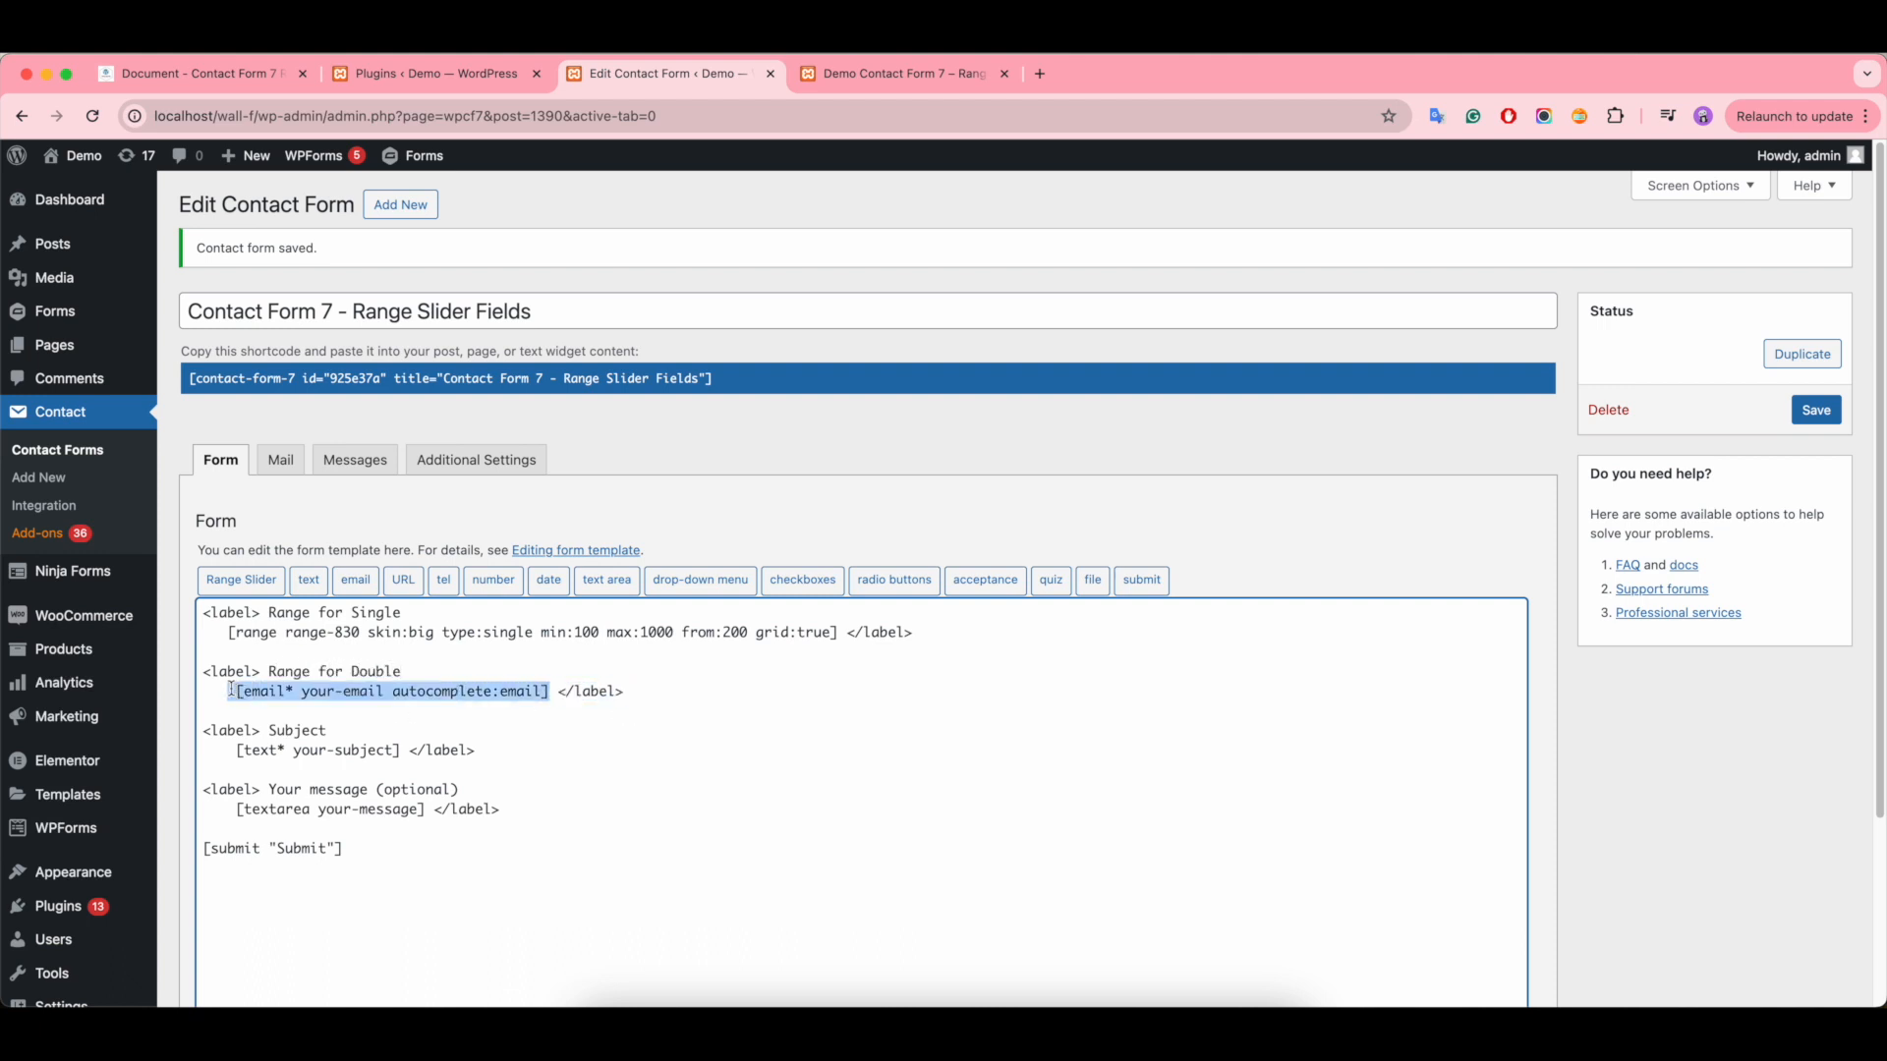
pyautogui.press('BackSpace')
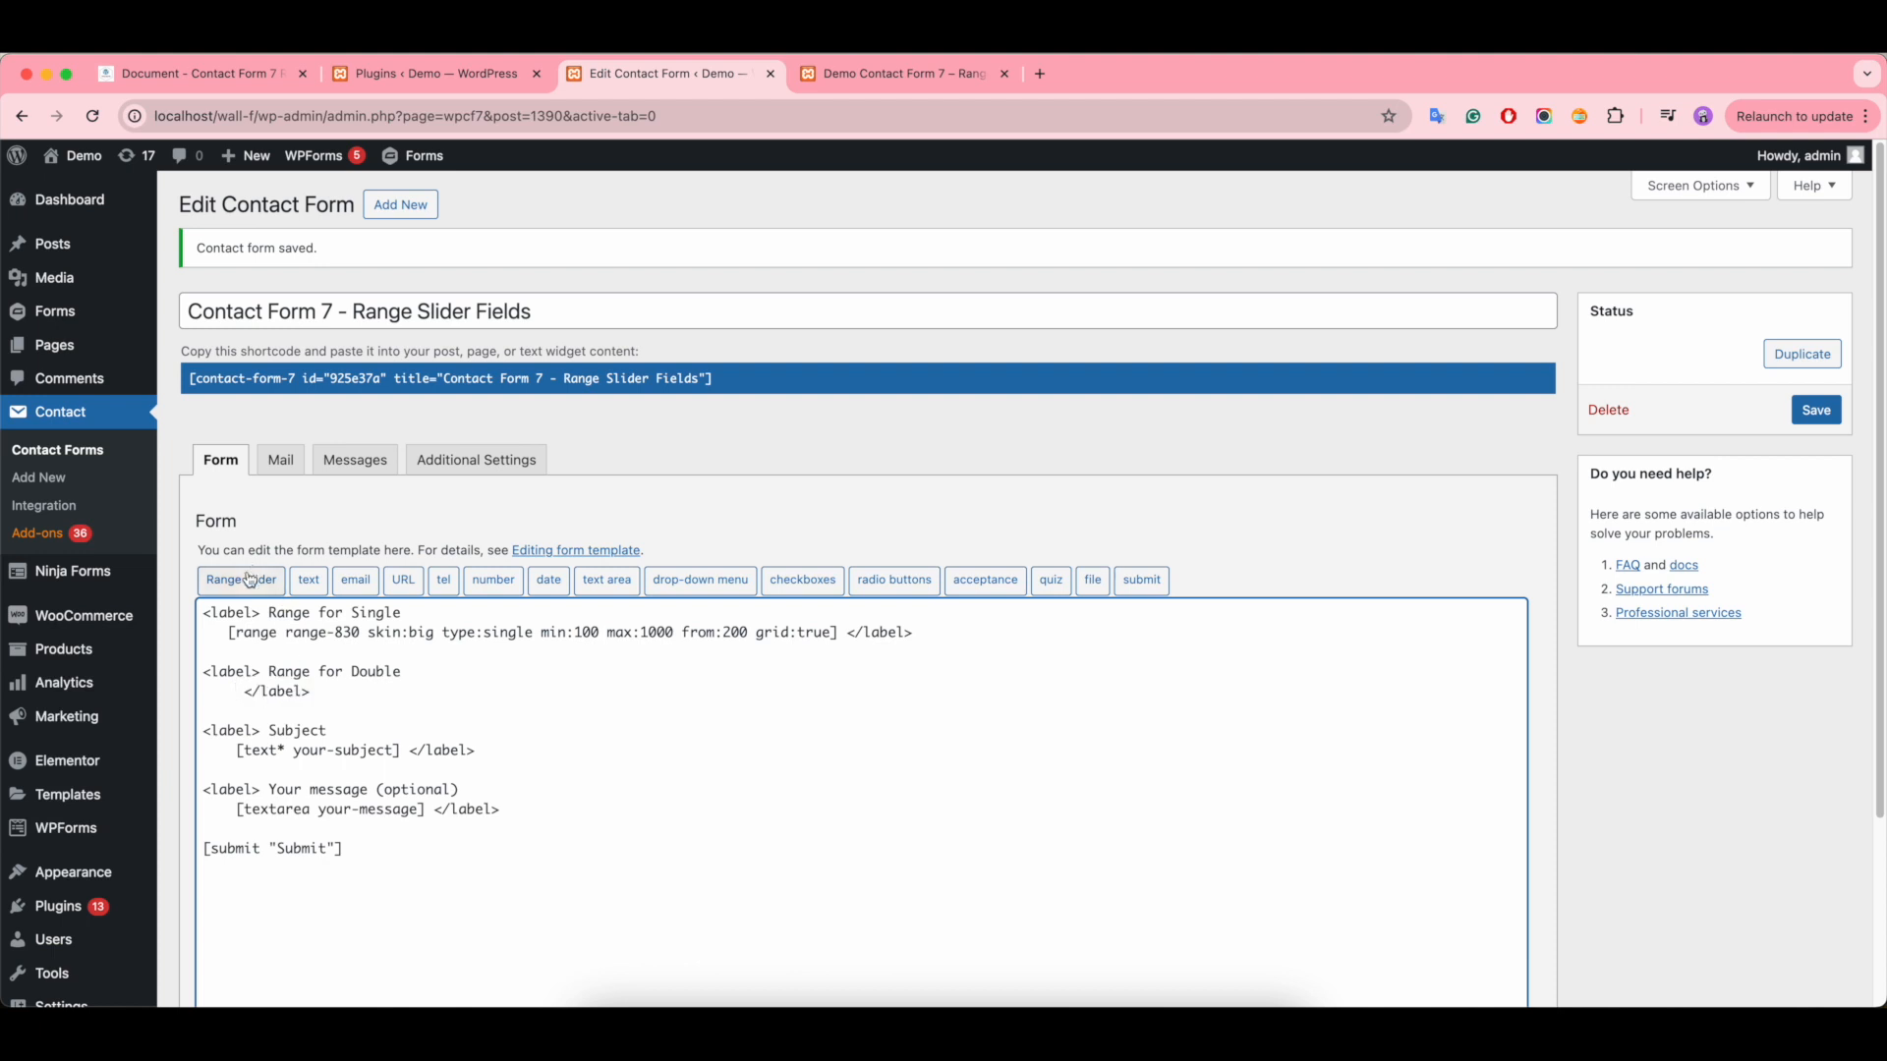
# - Start another range slider tag under the Range for Double label and set its type to double, keeping the big skin and range
pyautogui.click(245, 580)
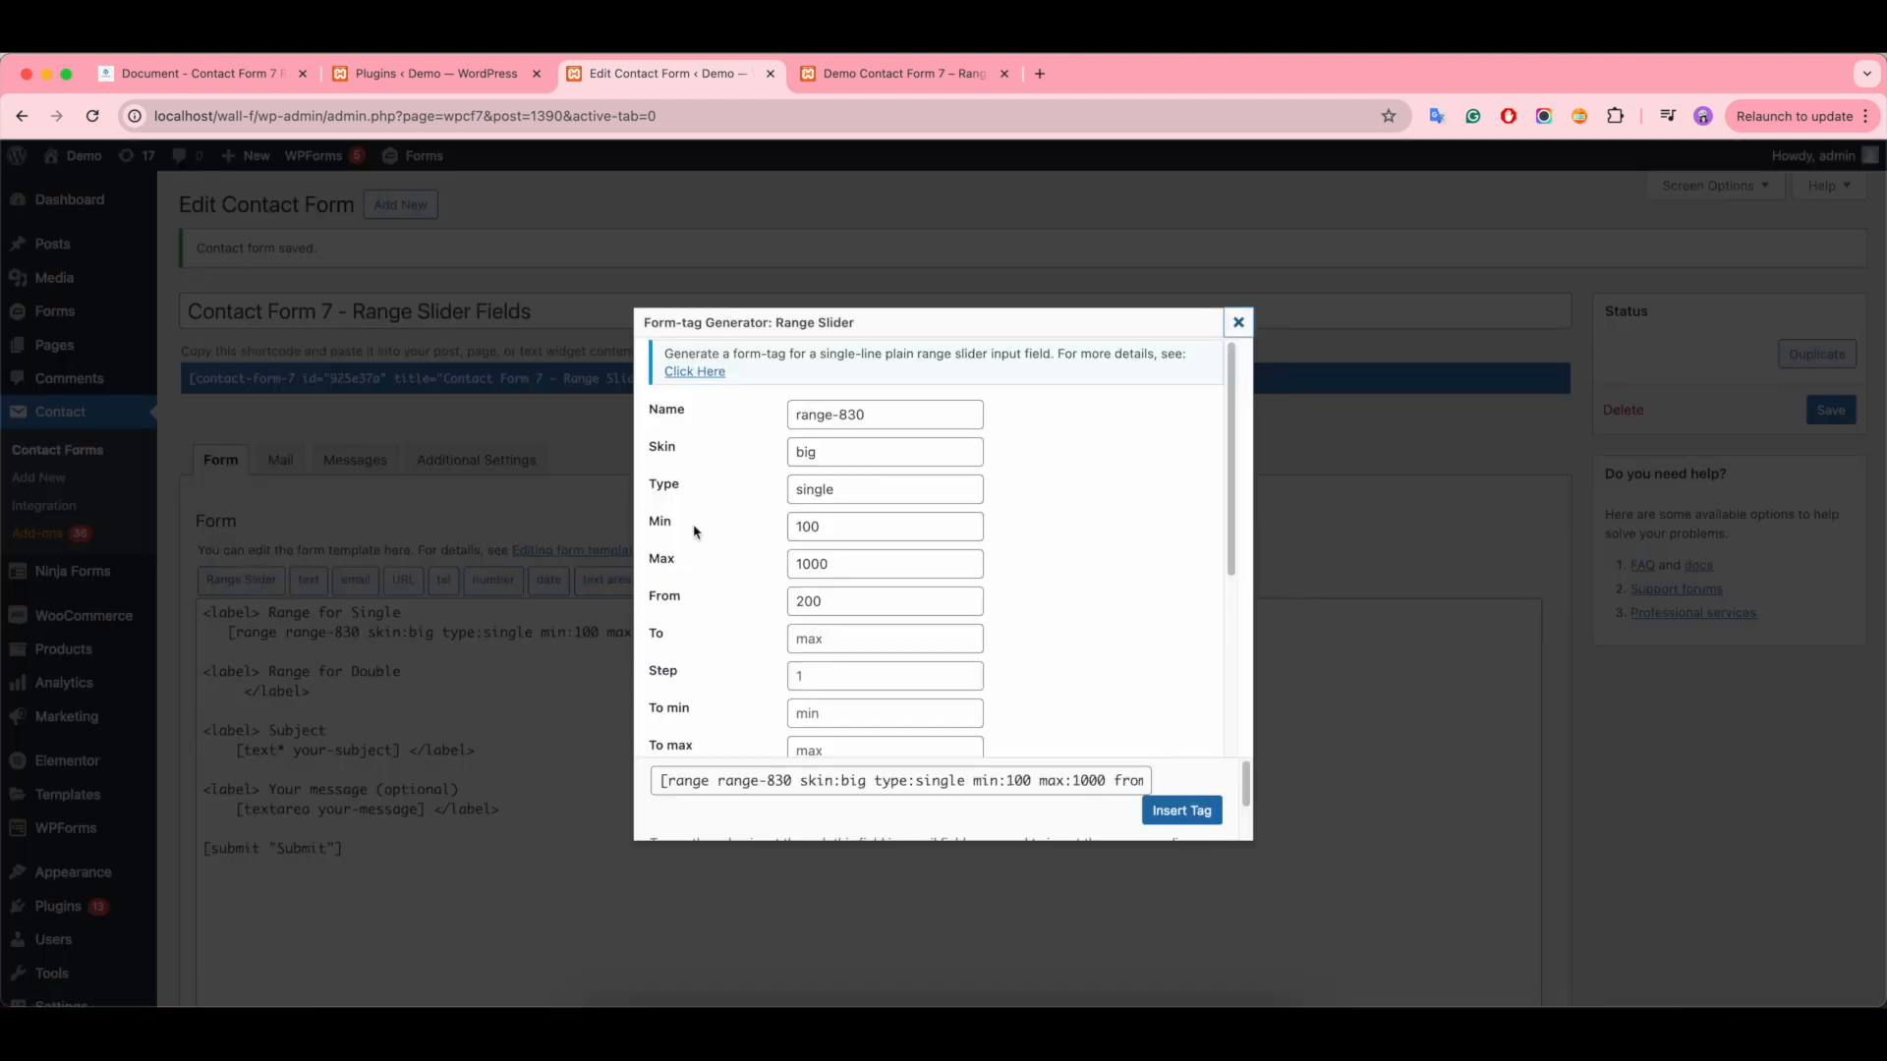
pyautogui.click(840, 455)
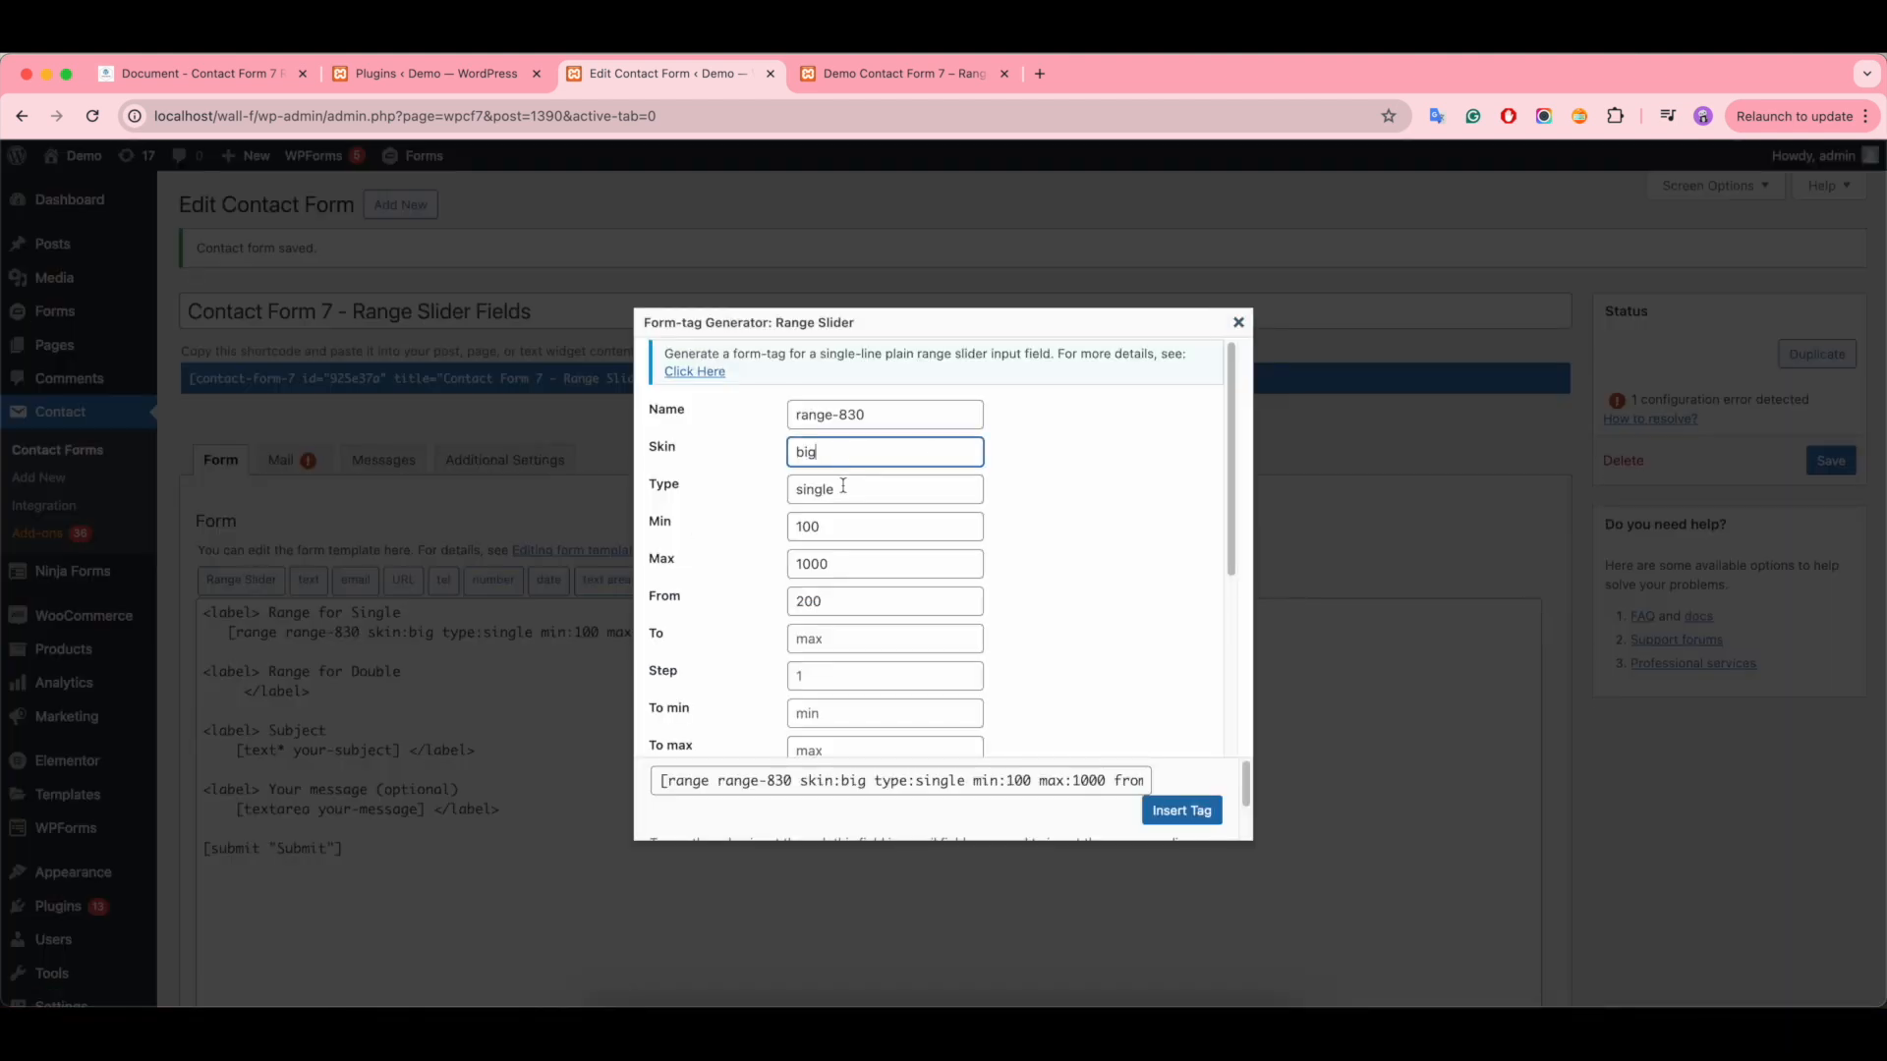
pyautogui.click(843, 489)
pyautogui.press('BackSpace')
pyautogui.press('BackSpace')
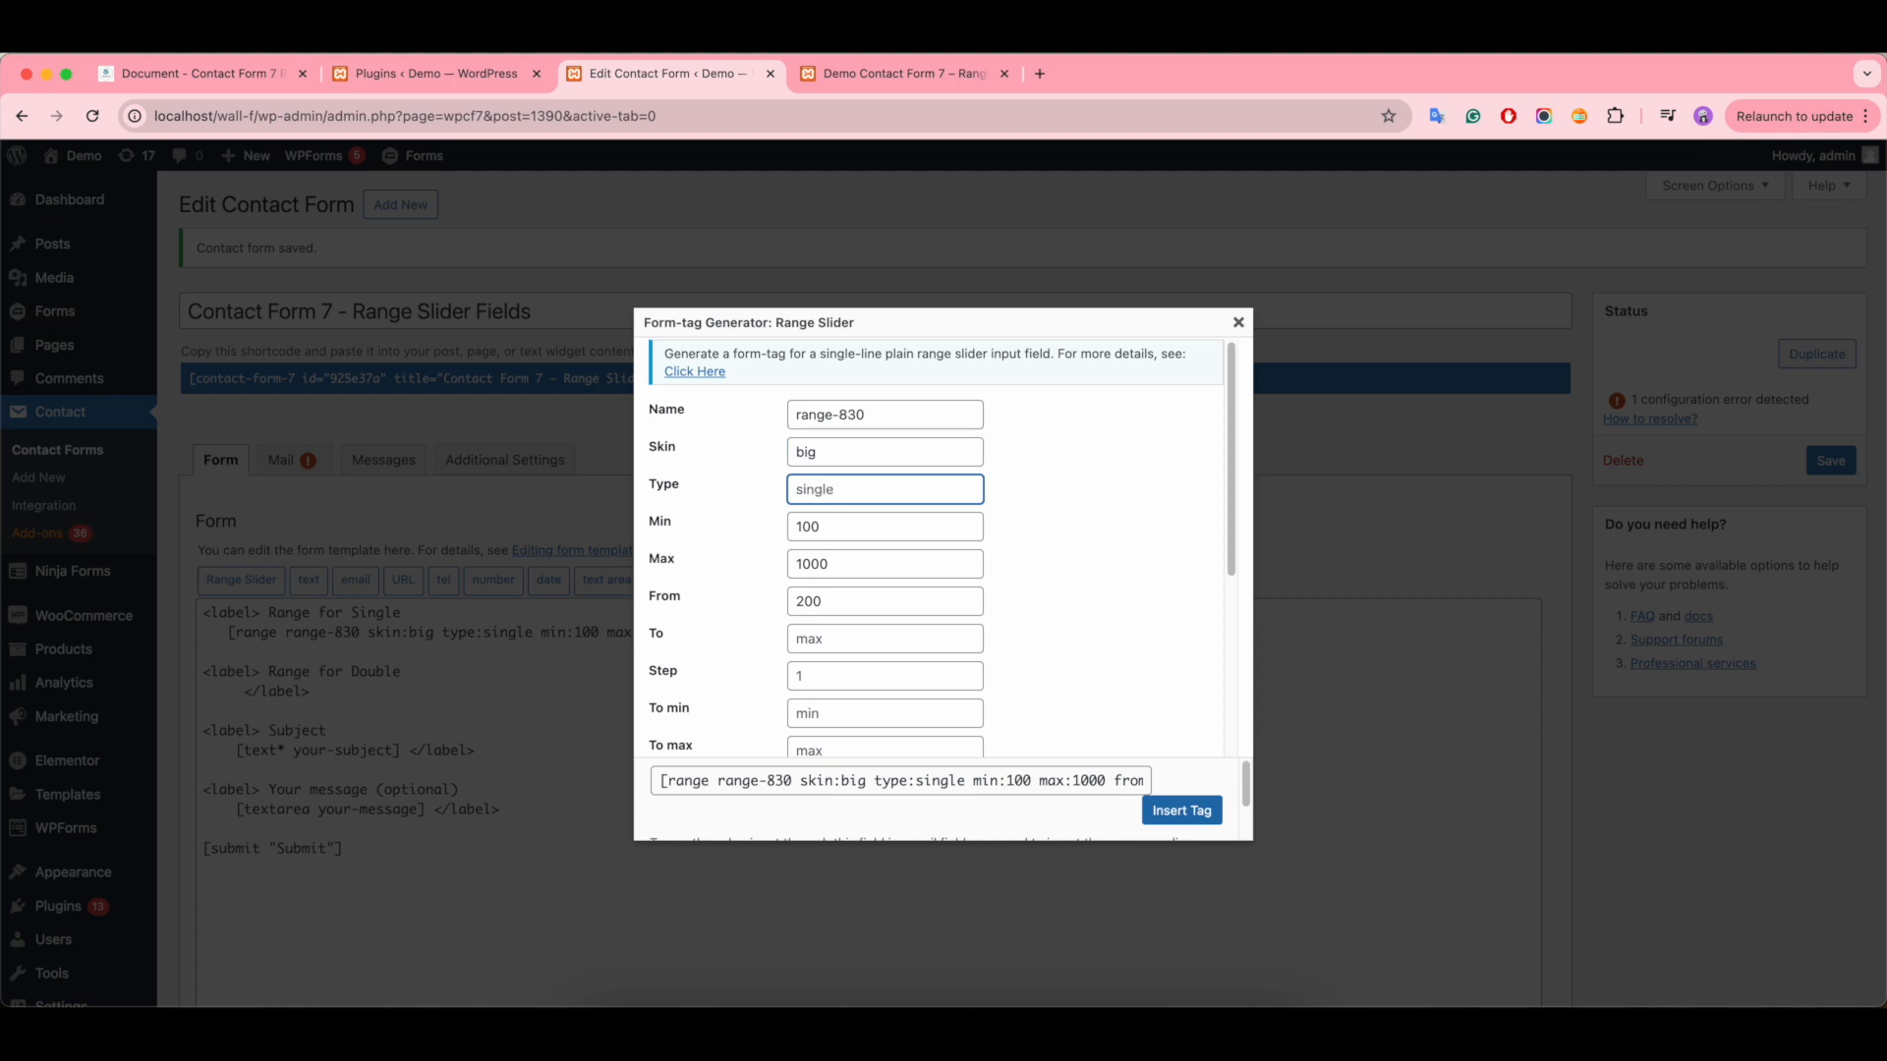
pyautogui.write('double')
pyautogui.click(836, 527)
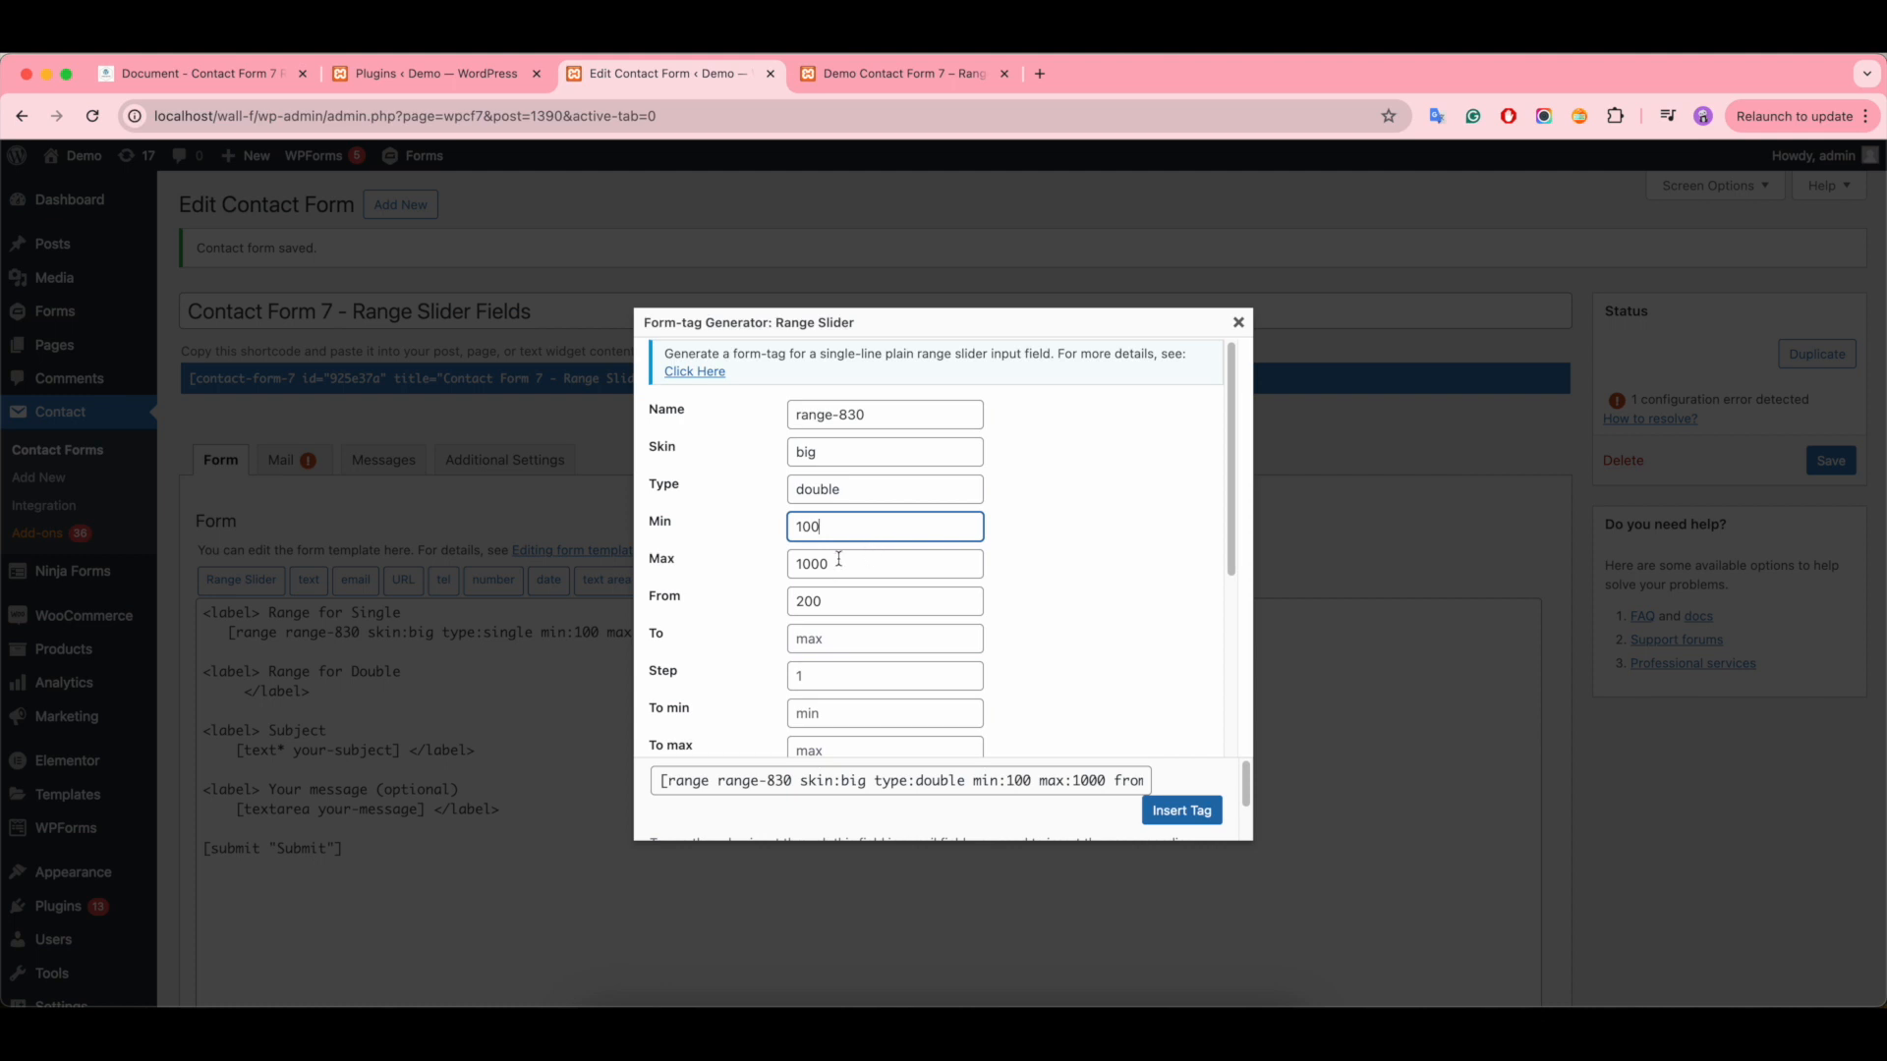
pyautogui.click(838, 561)
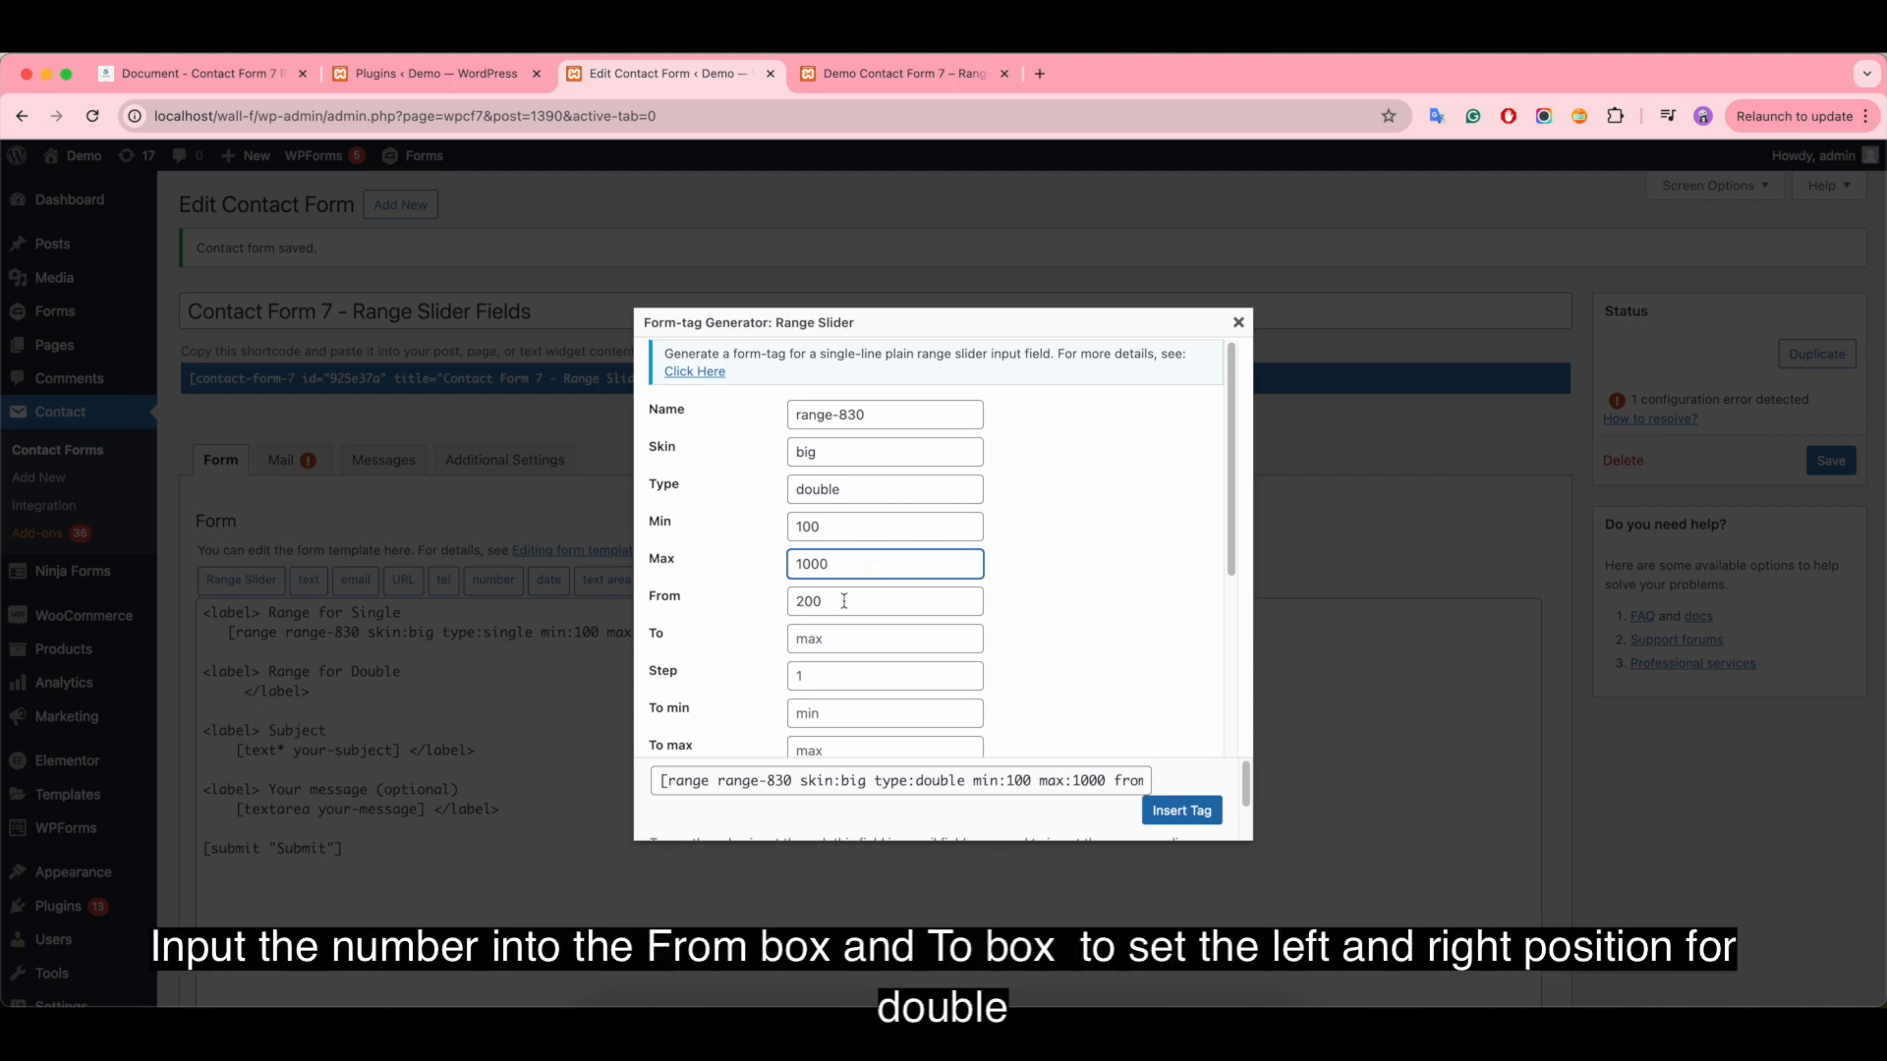
# - Set the double slider's To start point to 700 and its step to 10, keeping From at 200
pyautogui.click(844, 601)
pyautogui.click(813, 641)
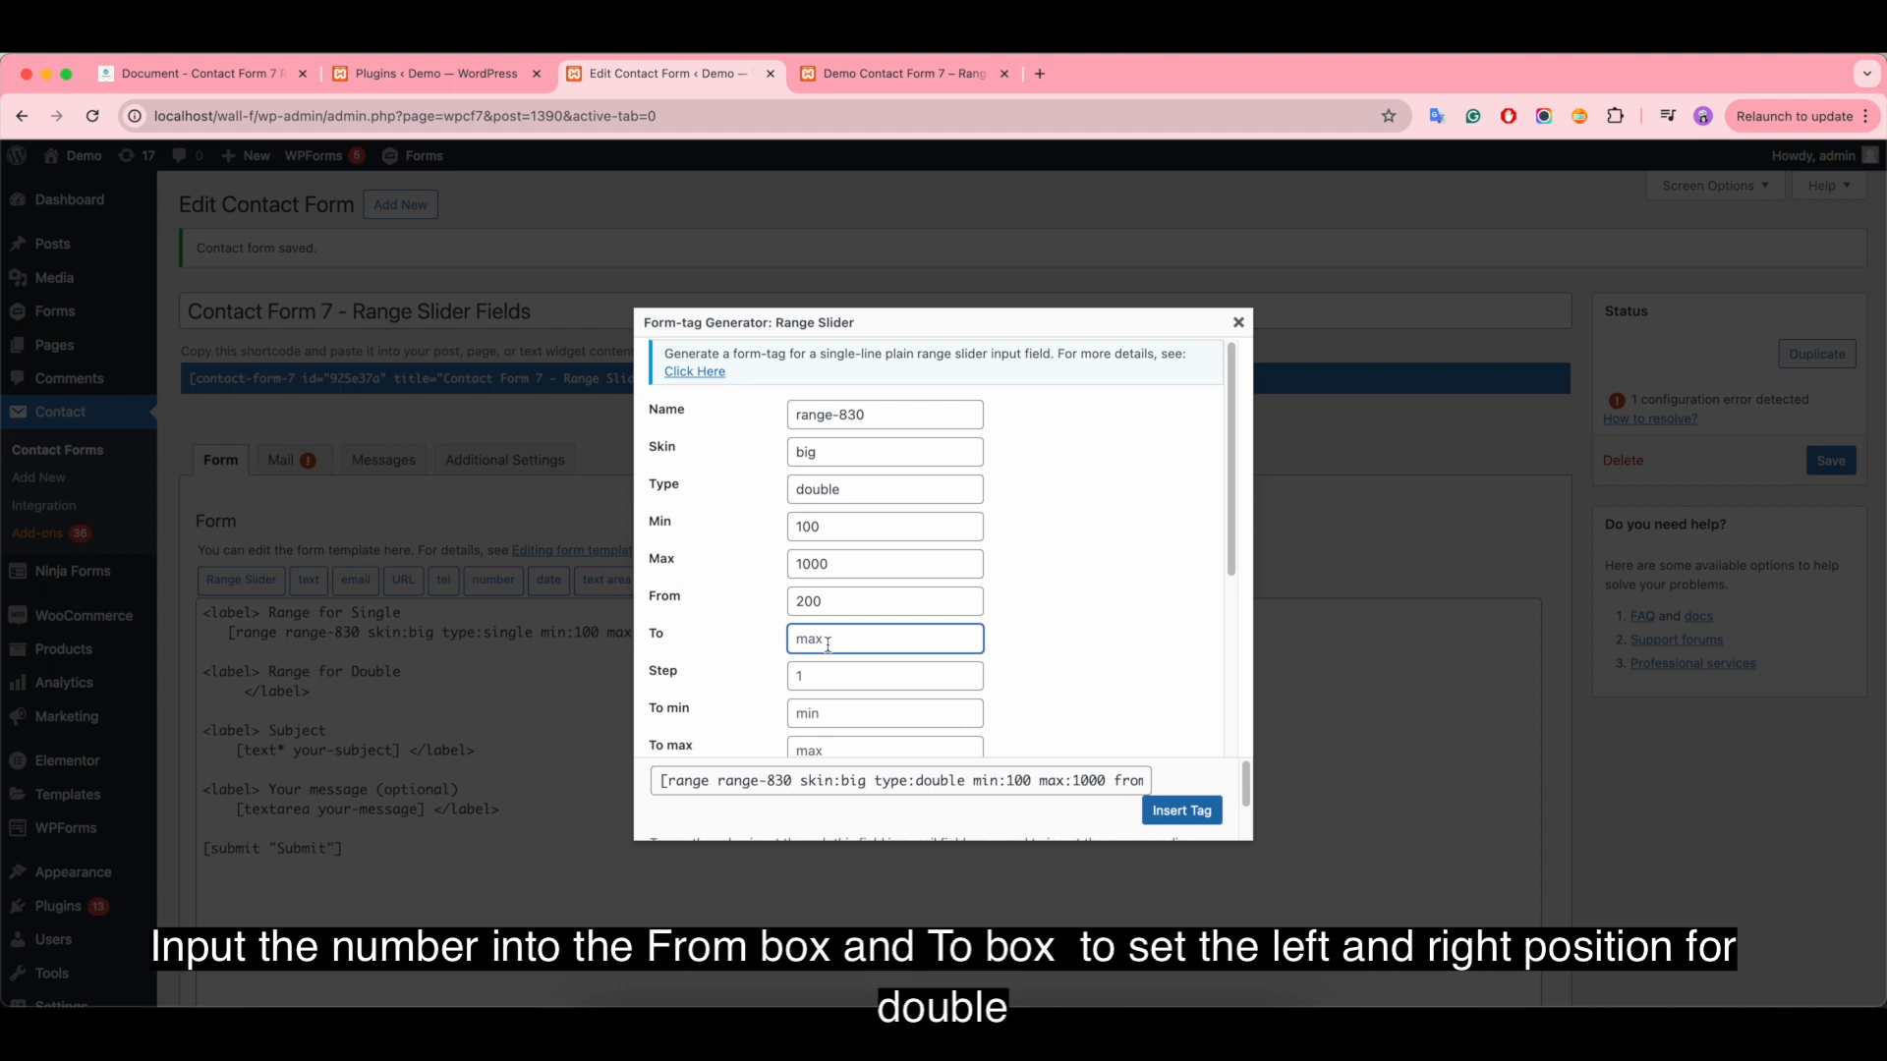
pyautogui.write('700')
pyautogui.click(856, 669)
pyautogui.write('10')
# - Insert the double slider tag with its grid kept at true, and save the contact form
pyautogui.scroll(-5, 871, 681)
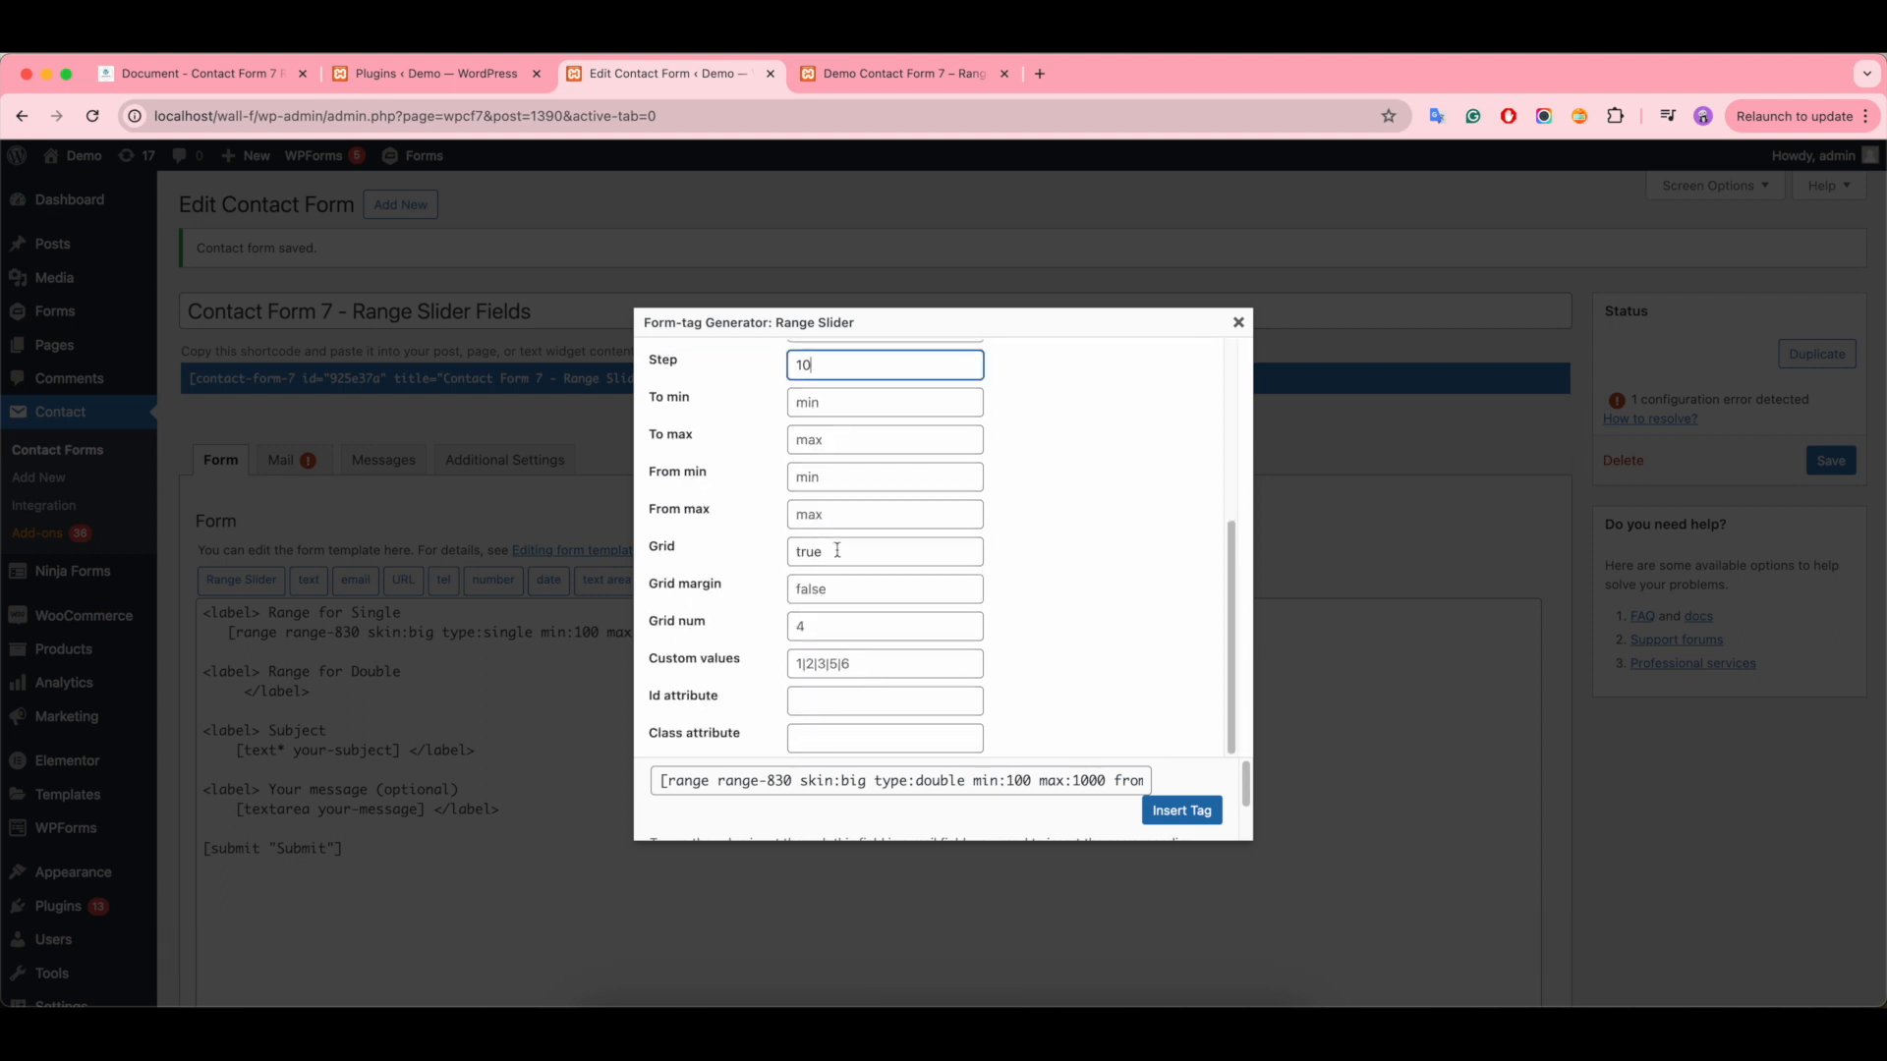
pyautogui.click(835, 551)
pyautogui.click(1189, 811)
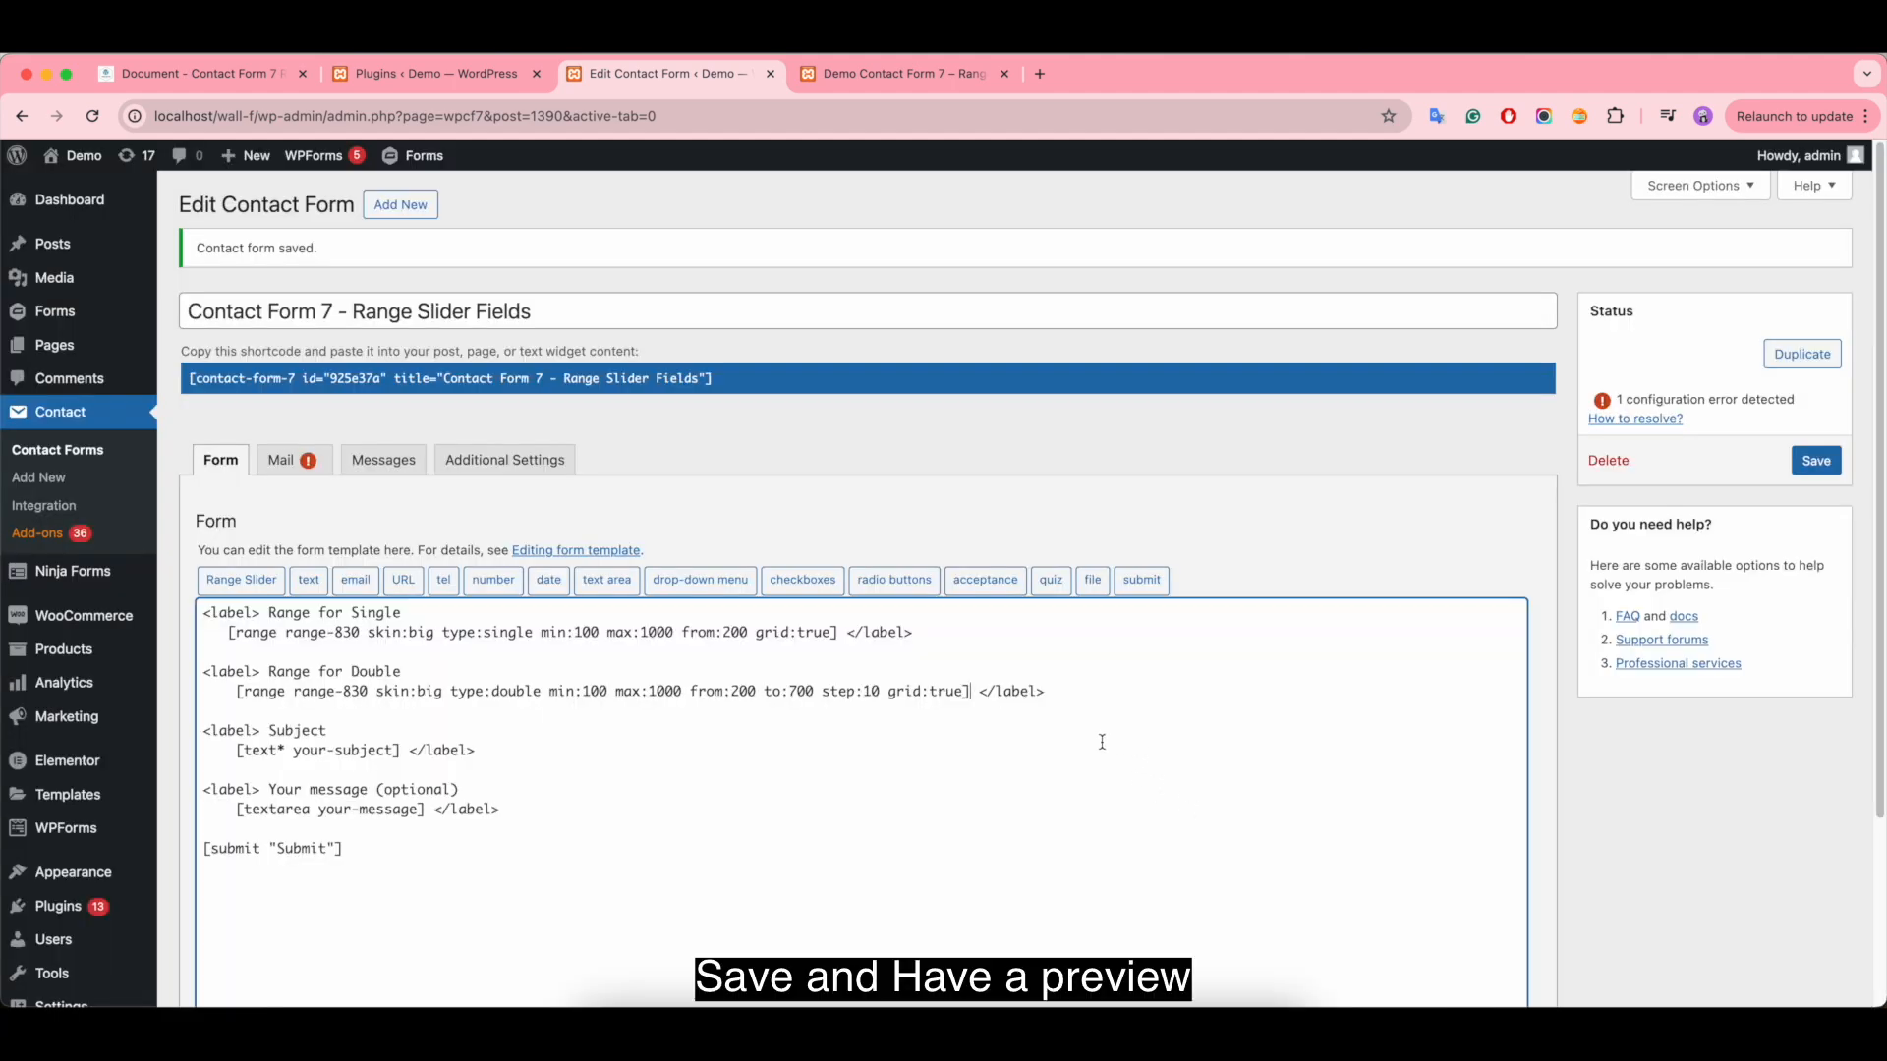
pyautogui.click(1815, 461)
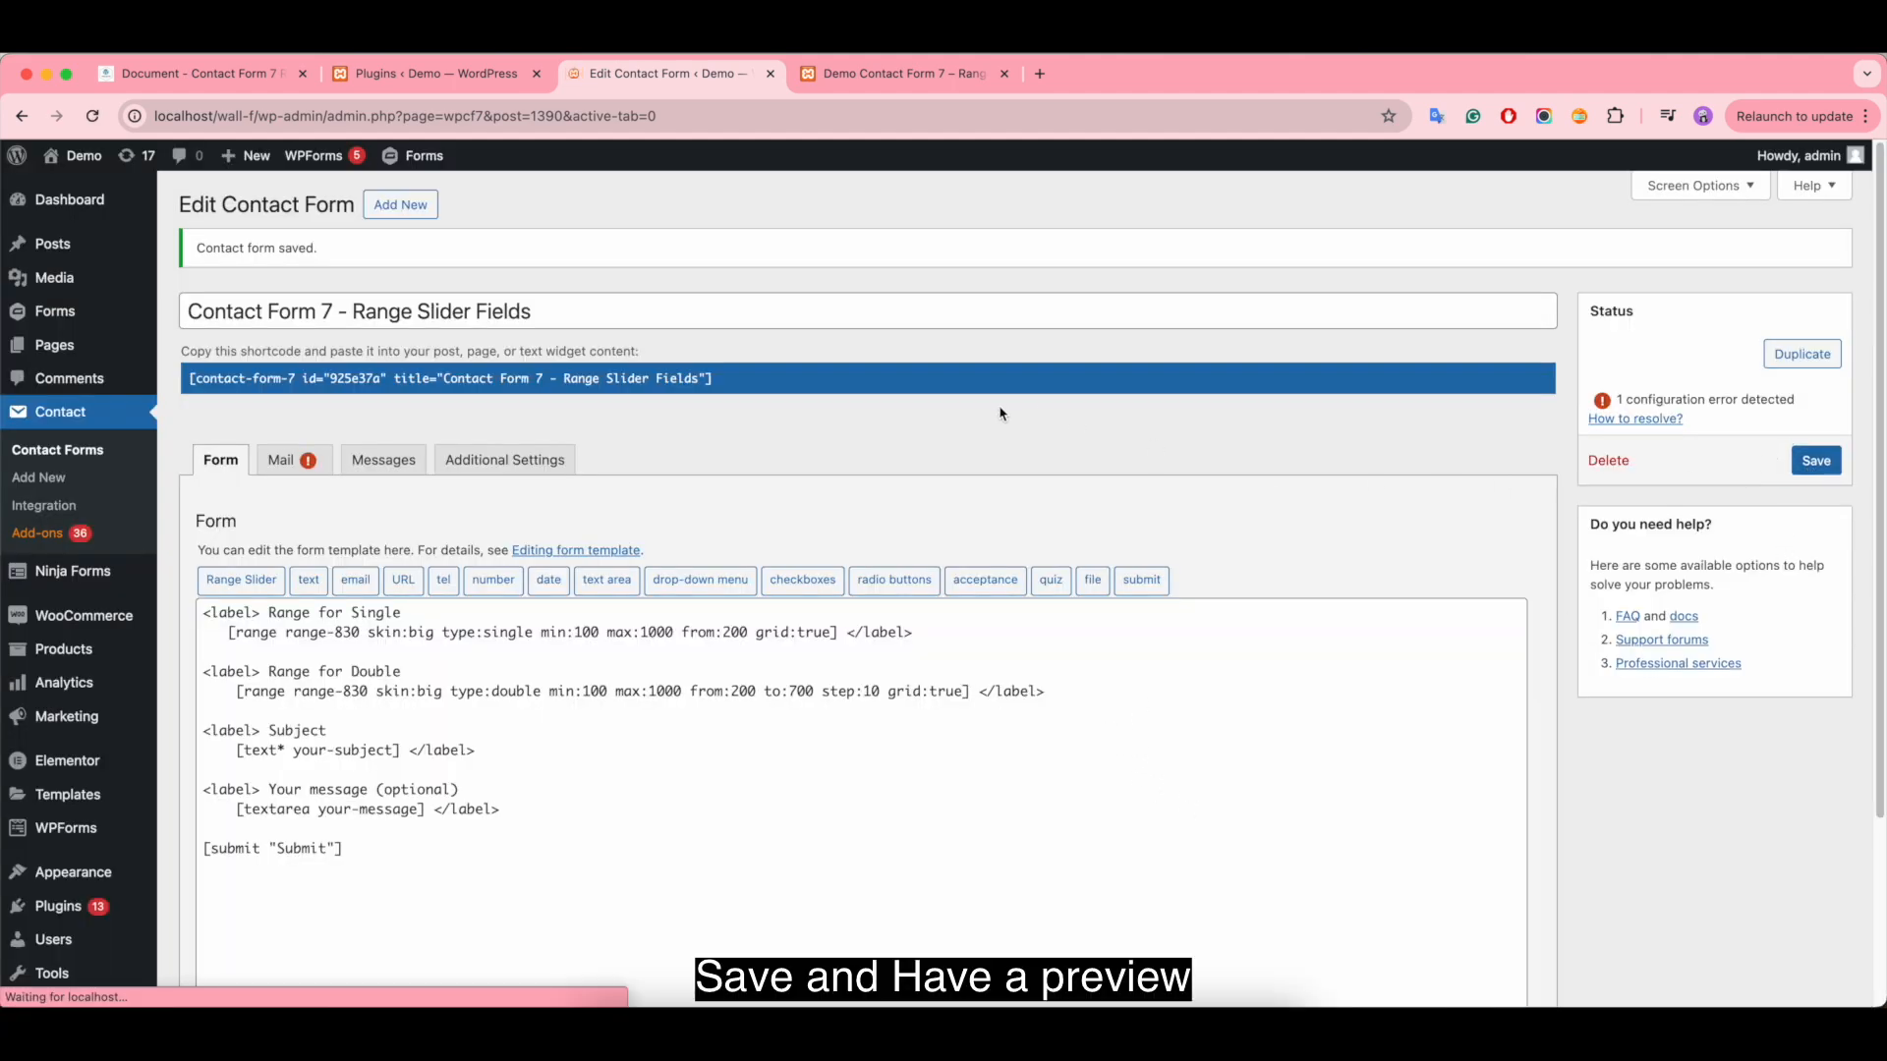
# - Reload the demo page and test the start points, moving the single handle to about 461 and the double handles to about 190 and 620
pyautogui.click(939, 73)
pyautogui.click(94, 116)
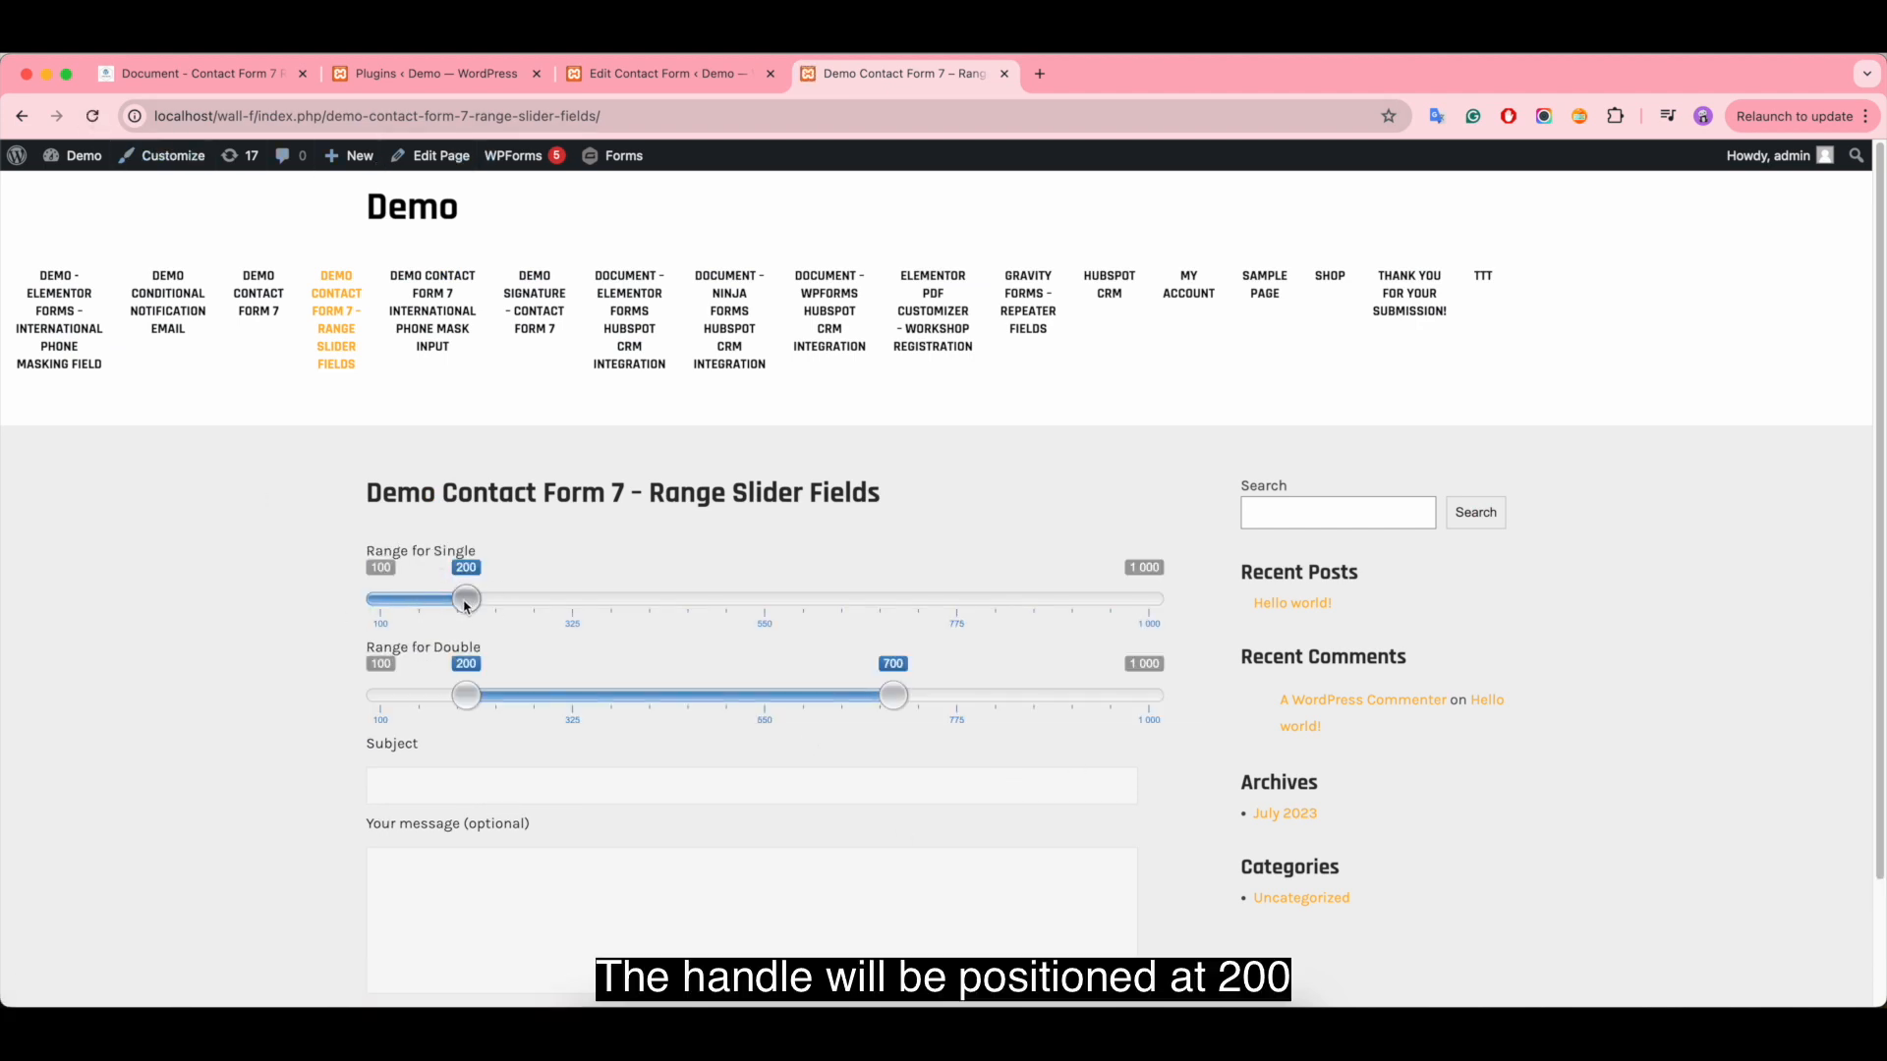
pyautogui.moveTo(467, 605); pyautogui.dragTo(688, 602)
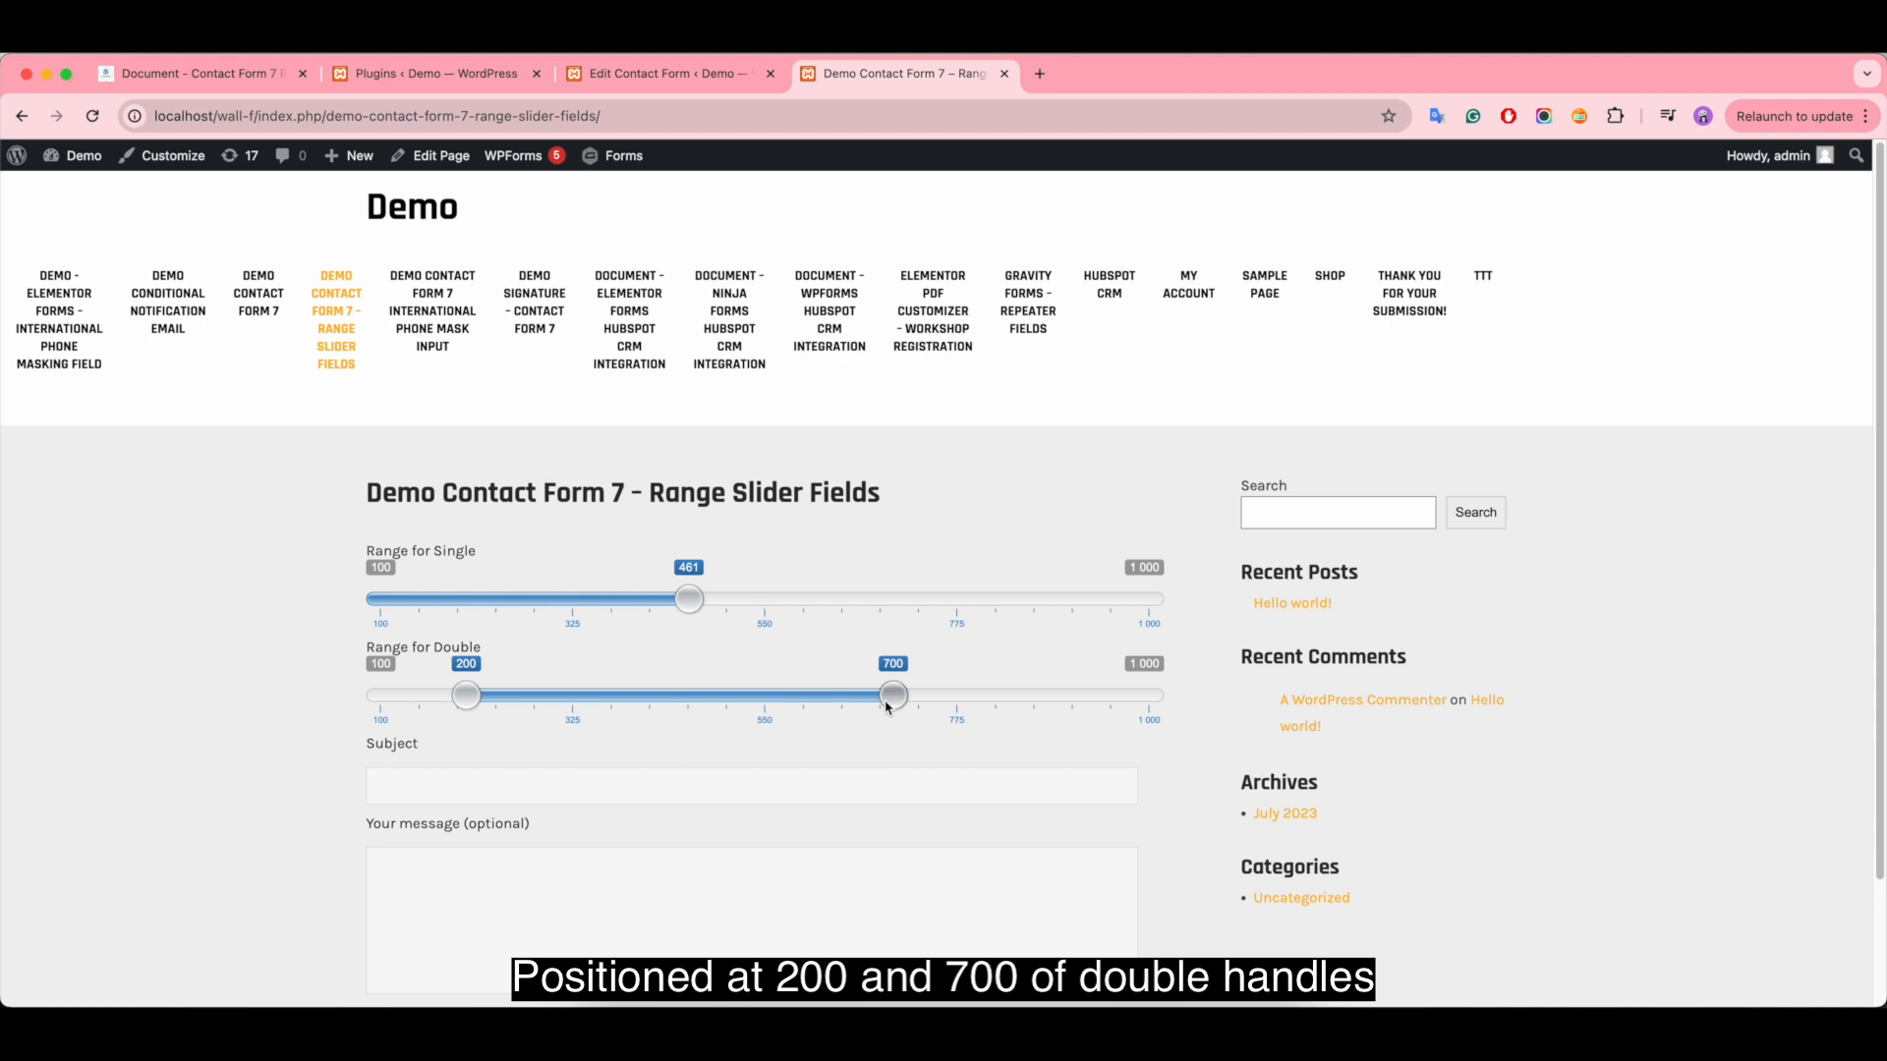
pyautogui.moveTo(889, 703); pyautogui.dragTo(750, 700)
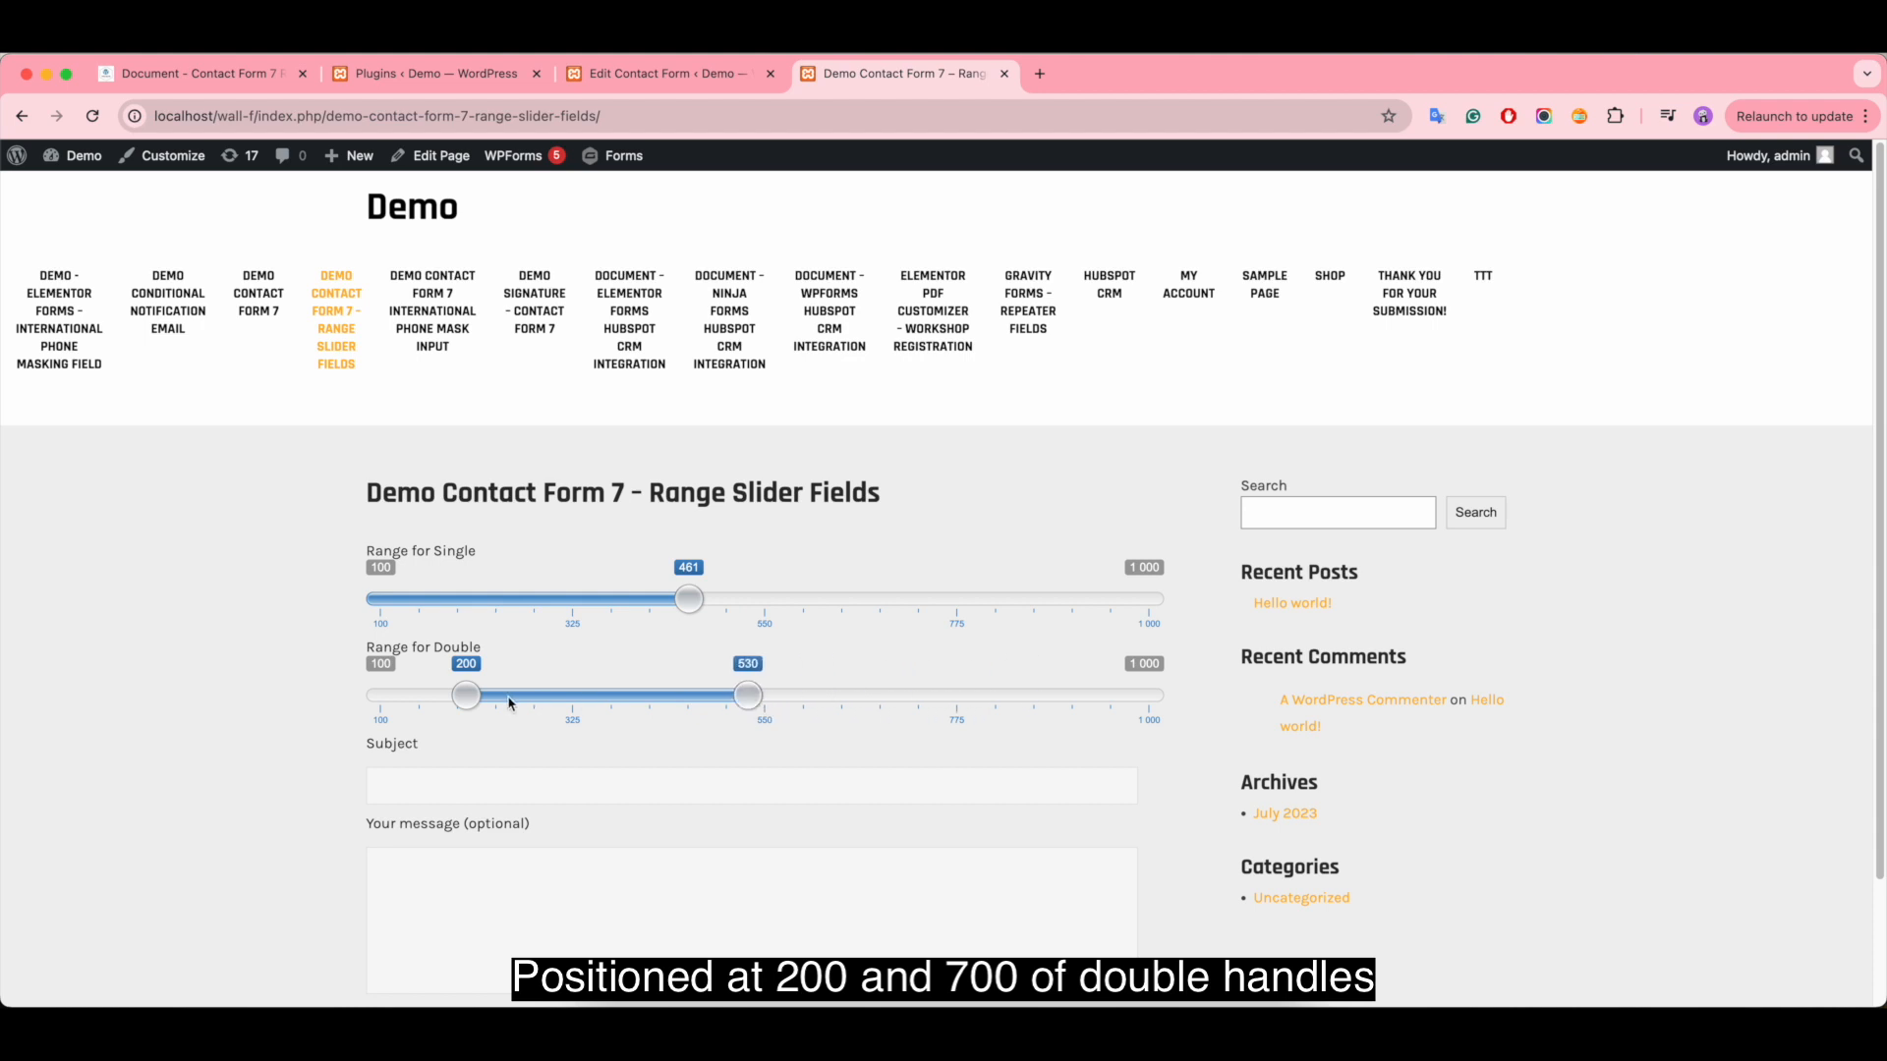
pyautogui.moveTo(469, 700)
pyautogui.mouseDown()
pyautogui.moveTo(634, 702)
pyautogui.moveTo(464, 701)
pyautogui.mouseUp()
pyautogui.moveTo(750, 700); pyautogui.dragTo(837, 701)
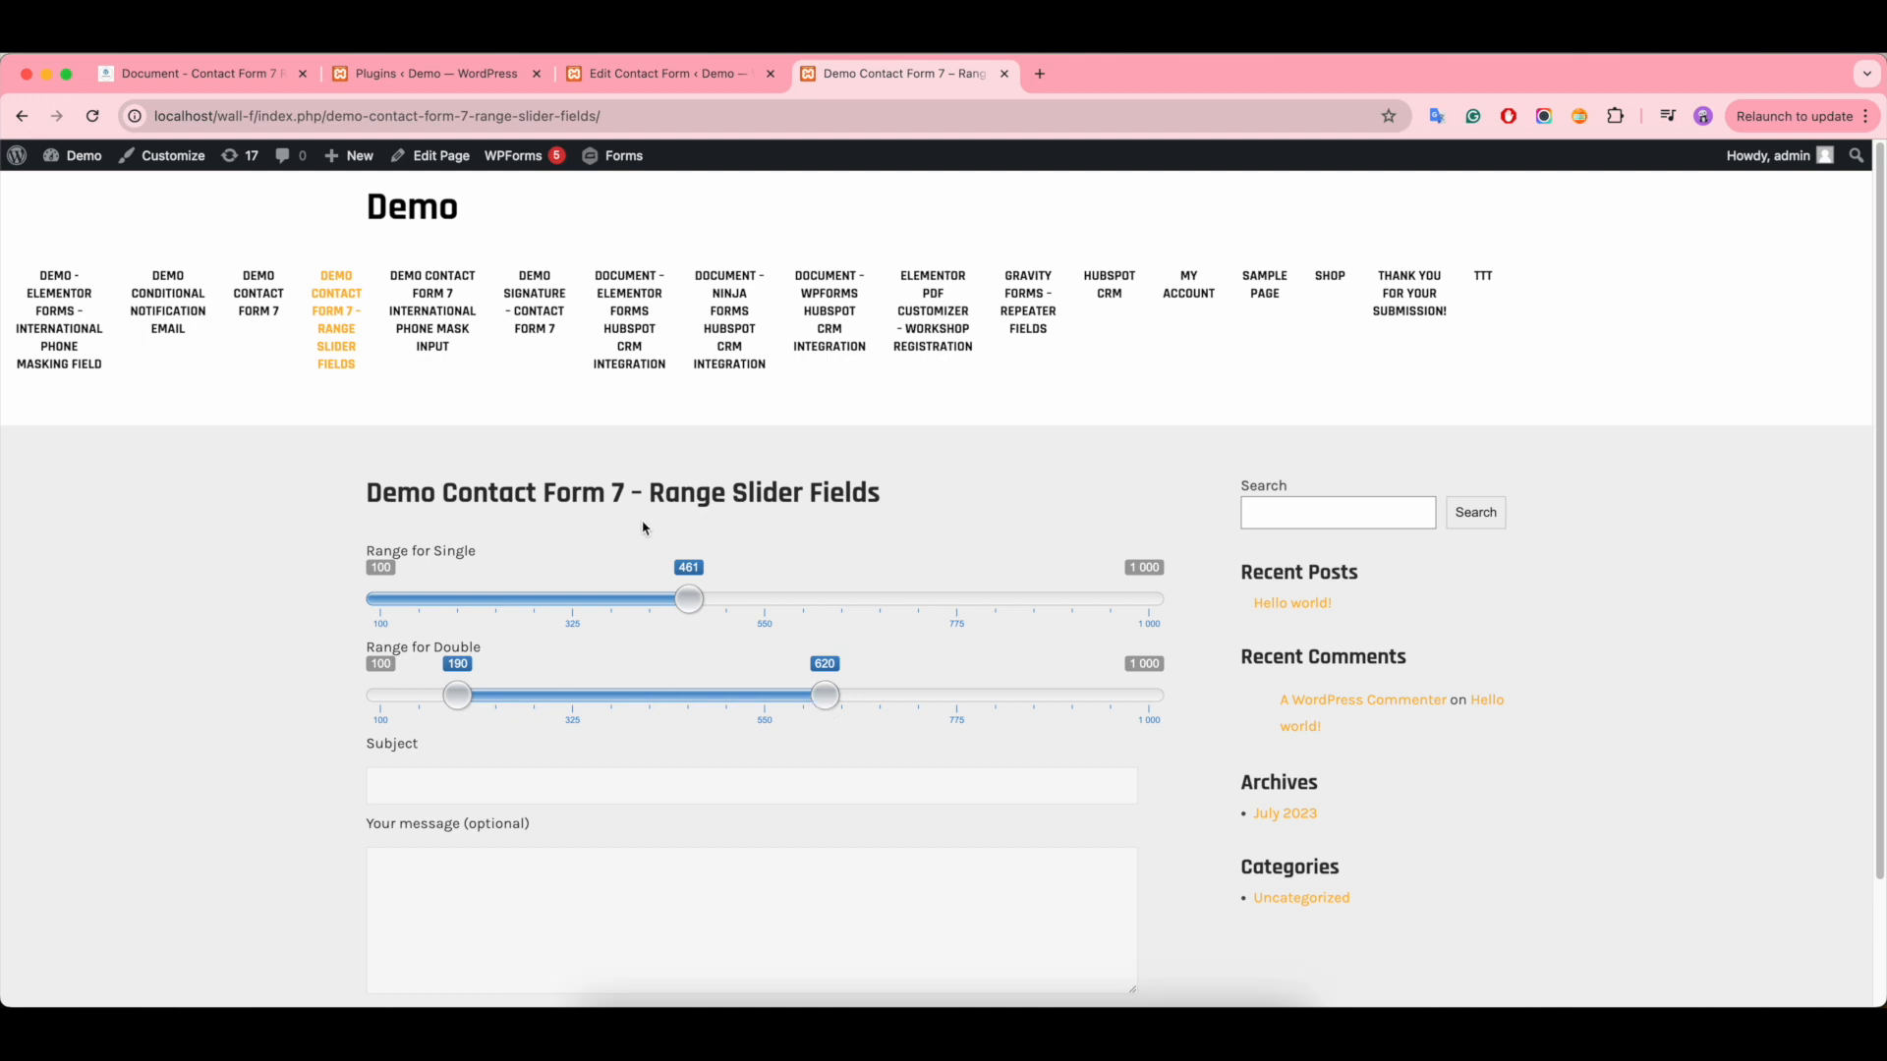
# - In the form template, change the Range for Double tag's step to 100 and add step:10 to the Range for Single tag
pyautogui.click(660, 73)
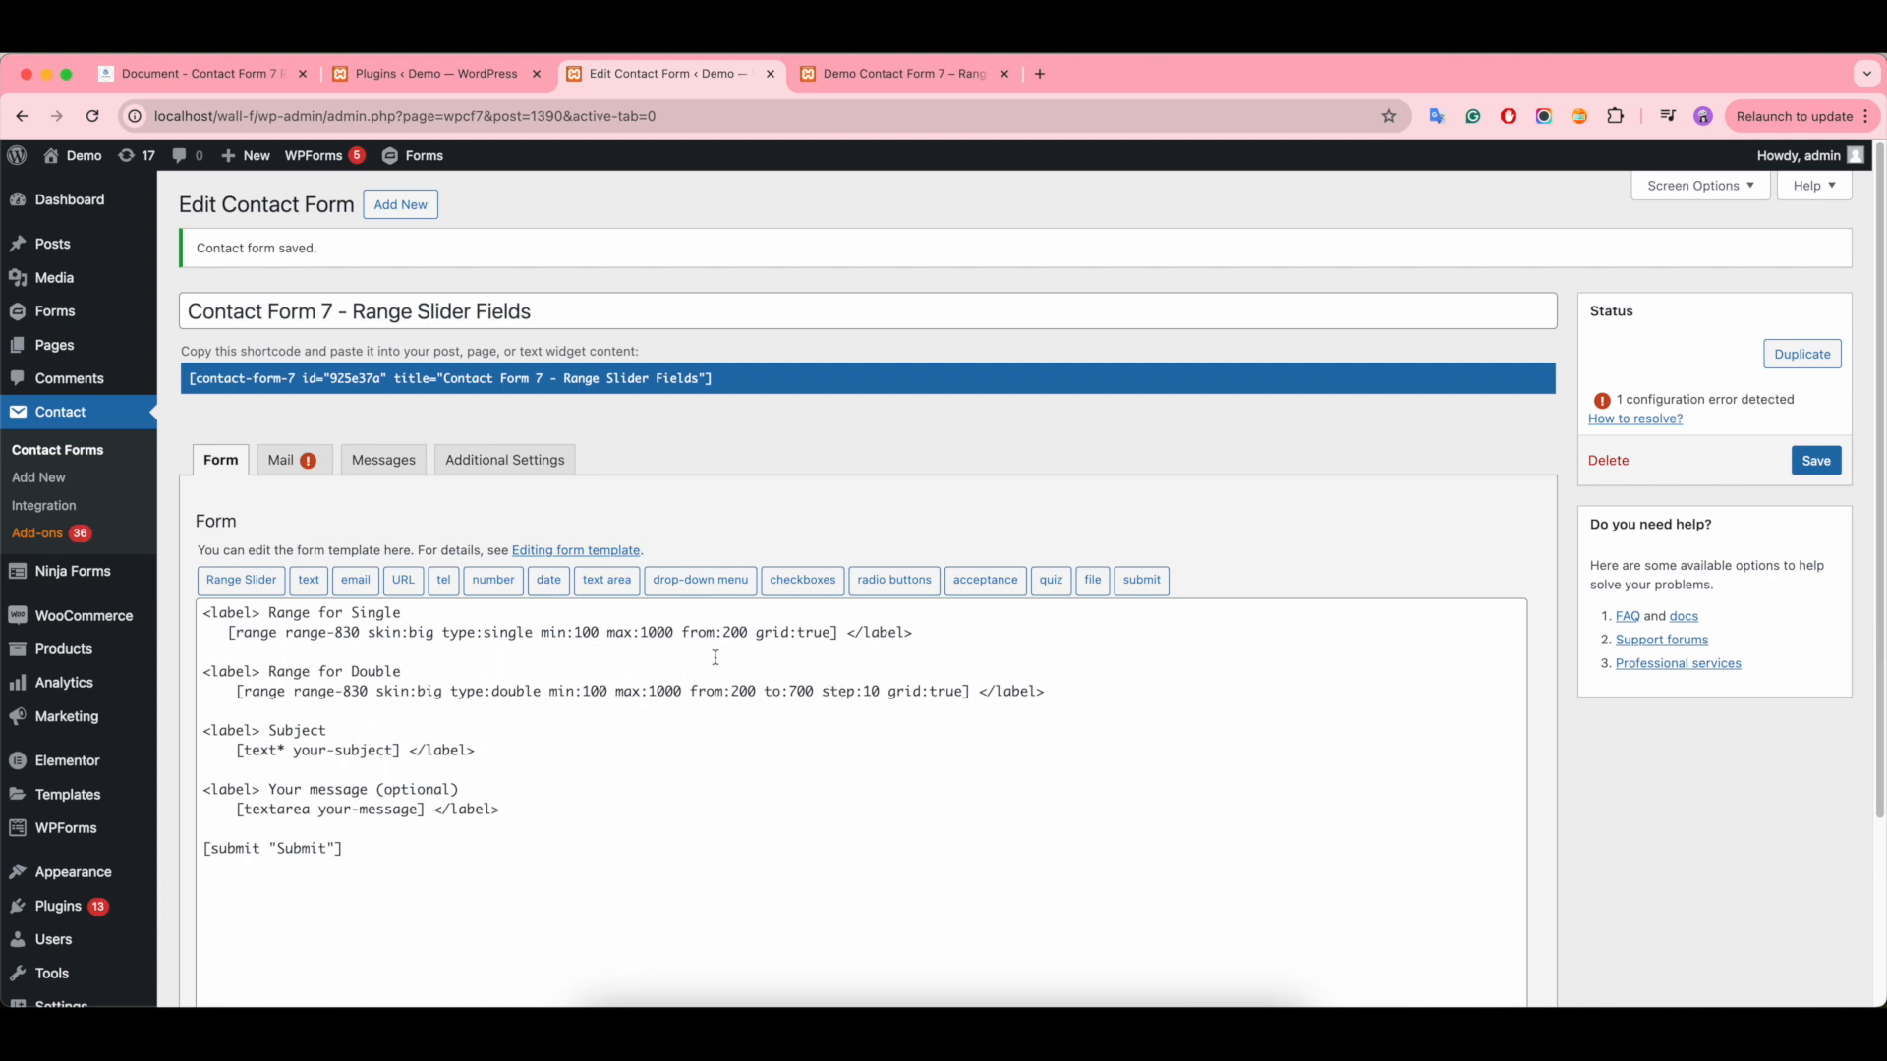
pyautogui.click(843, 691)
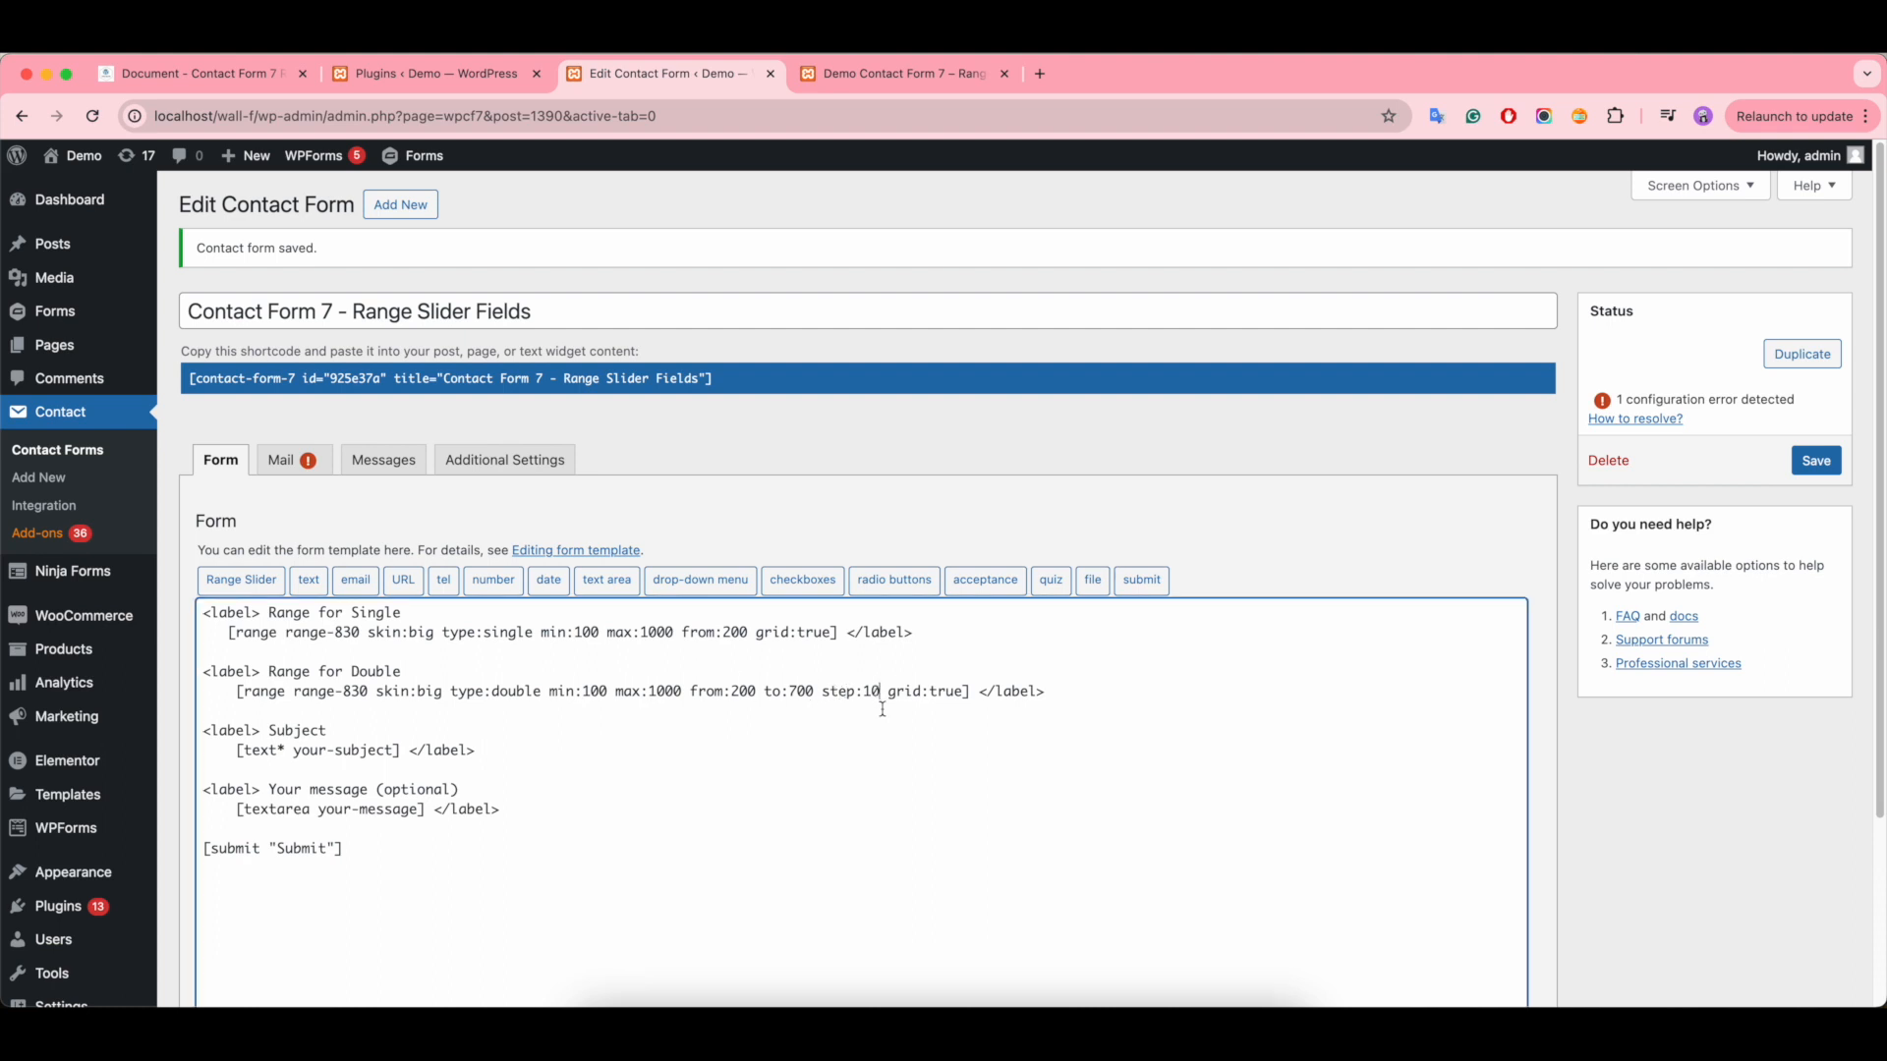
pyautogui.write('0')
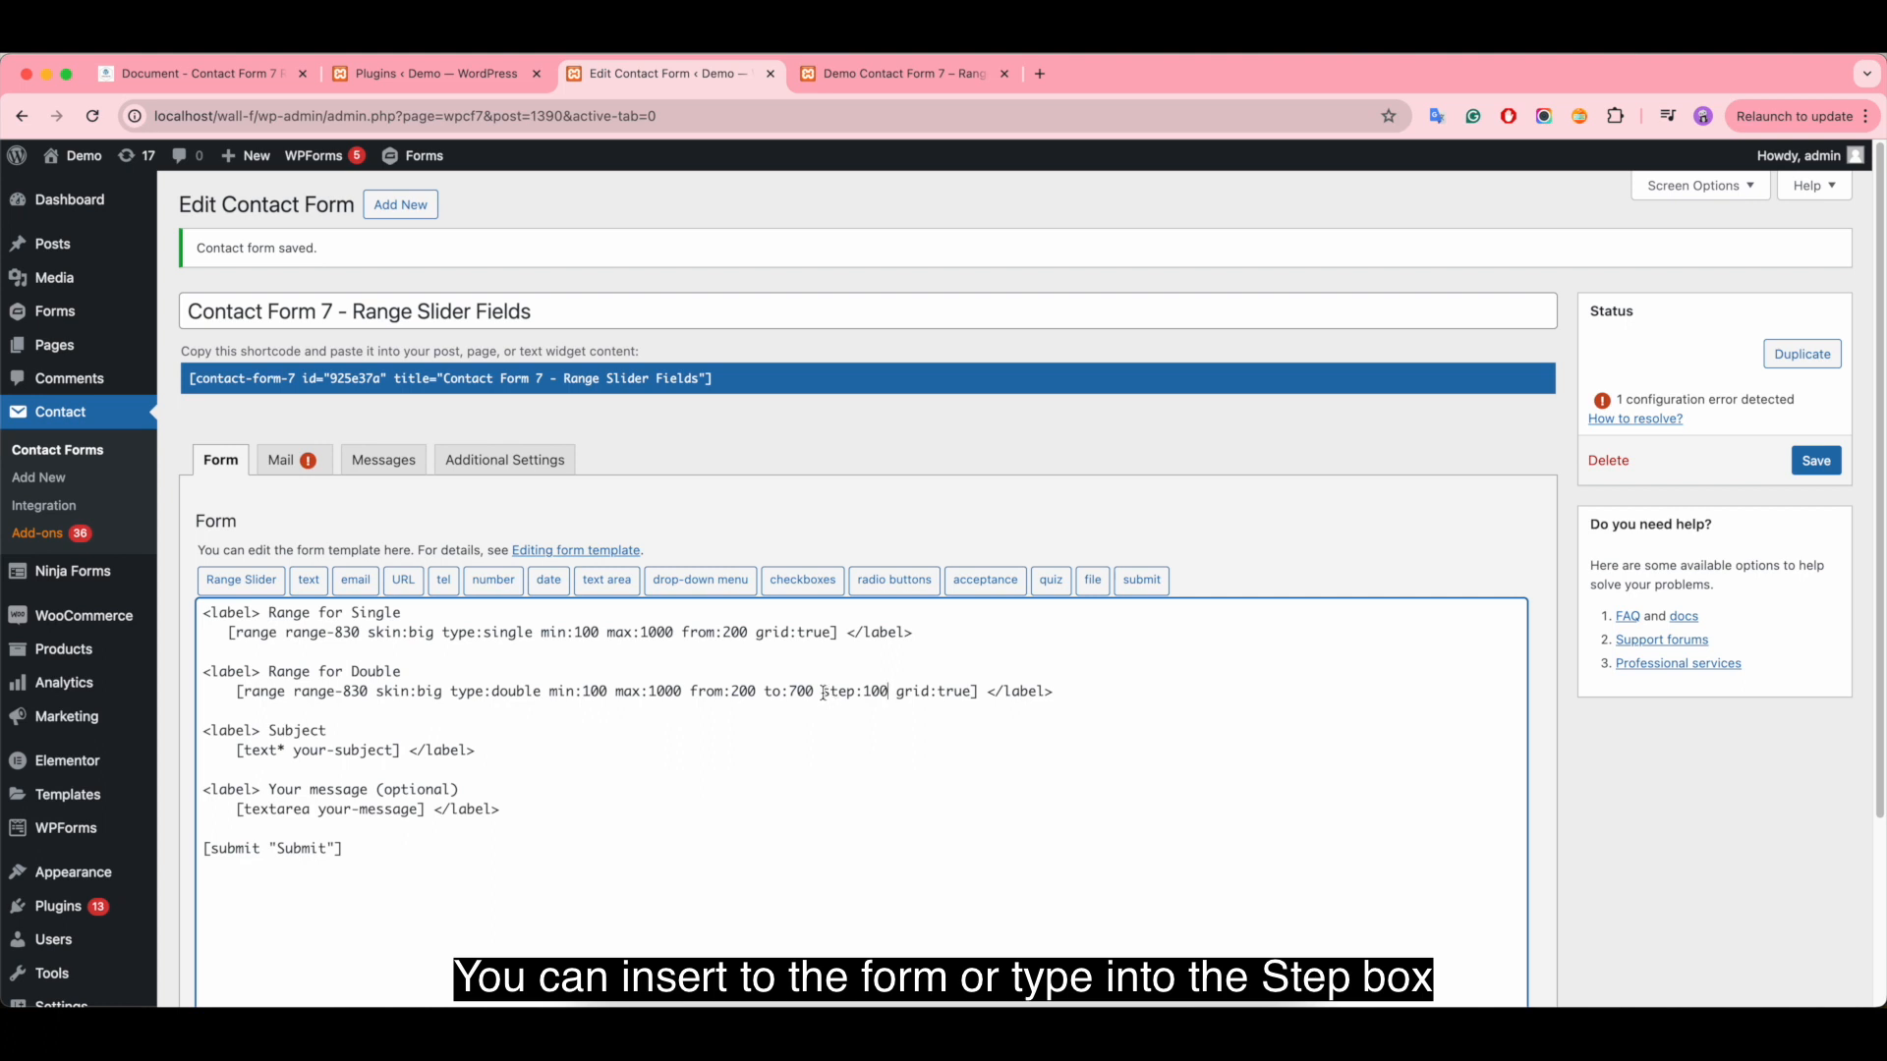
pyautogui.moveTo(823, 693); pyautogui.dragTo(881, 692)
pyautogui.hotkey('ctrl', 'c')
pyautogui.click(747, 632)
pyautogui.hotkey('ctrl', 'v')
# - Look at the Step setting in the range slider tag generator and close it without inserting a tag
pyautogui.click(242, 581)
pyautogui.click(891, 562)
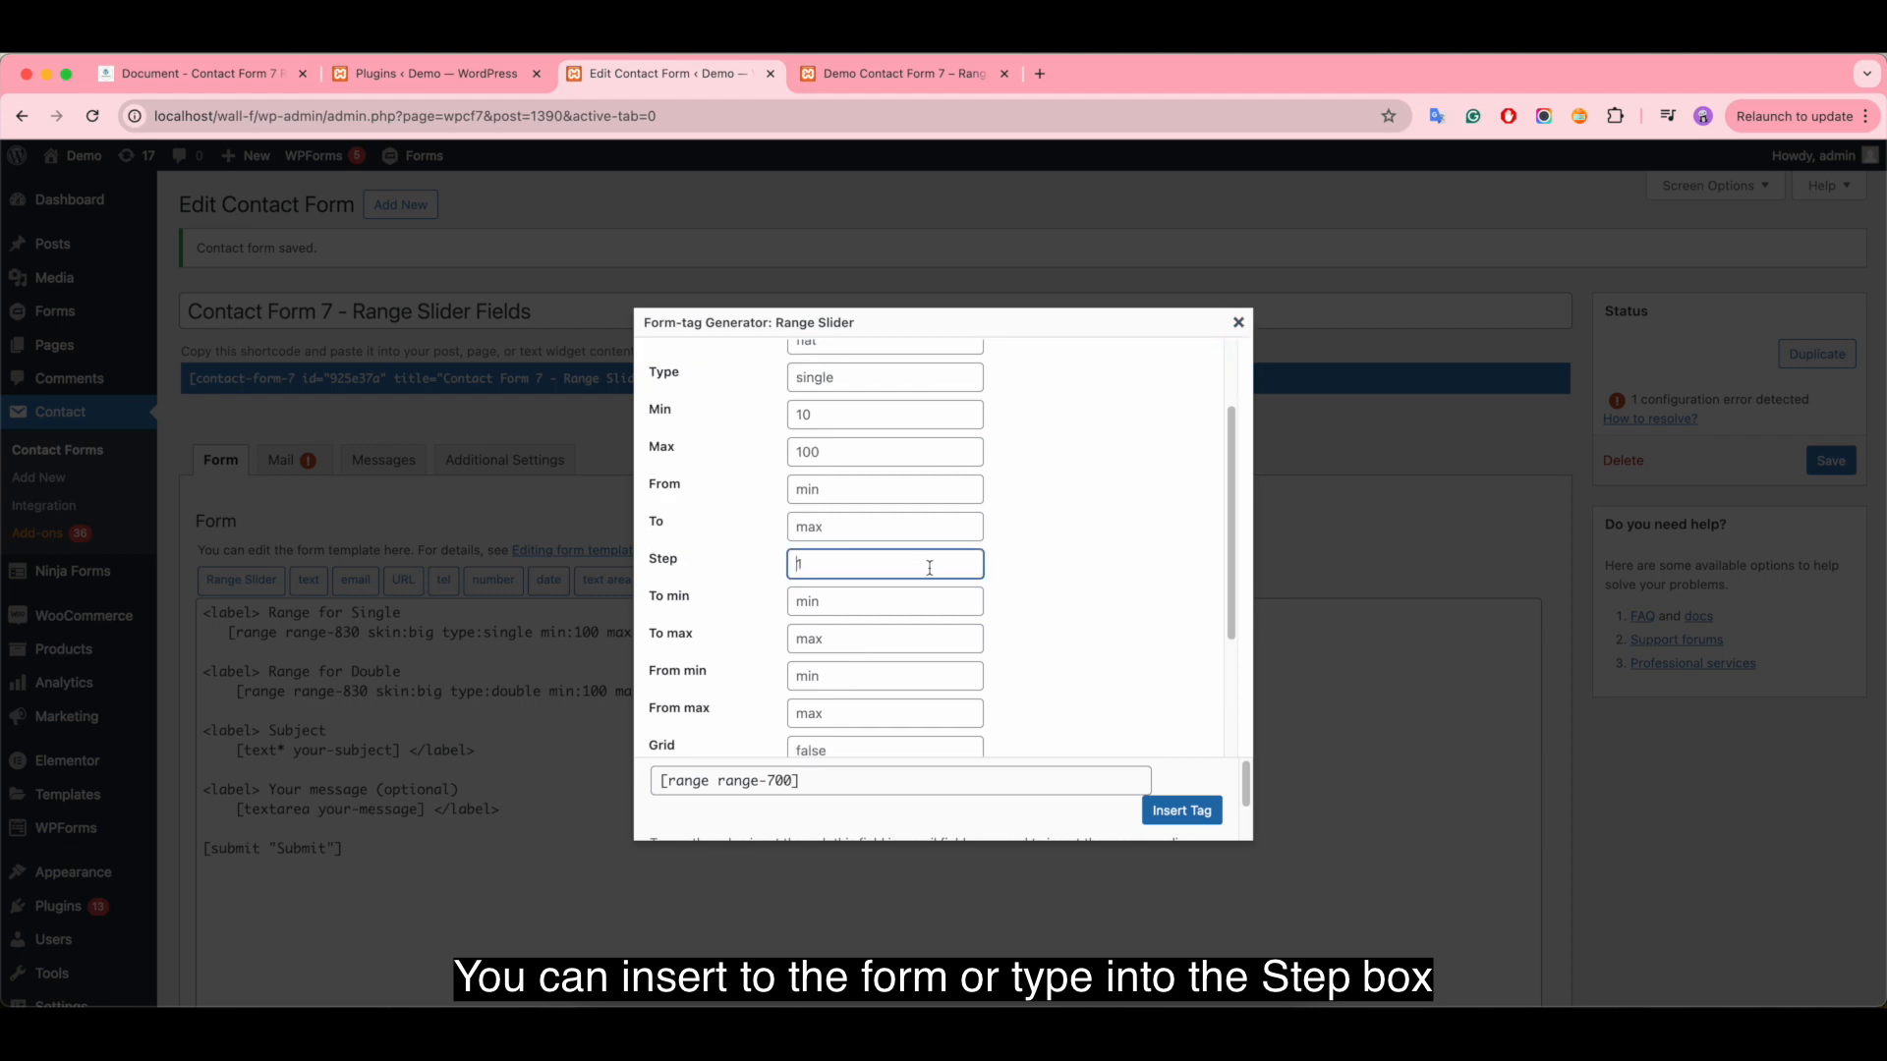
pyautogui.click(1238, 323)
# - Review the step values in both range tags, save the contact form, and reload the demo page
pyautogui.moveTo(823, 692); pyautogui.dragTo(889, 690)
pyautogui.moveTo(757, 635); pyautogui.dragTo(820, 635)
pyautogui.click(880, 693)
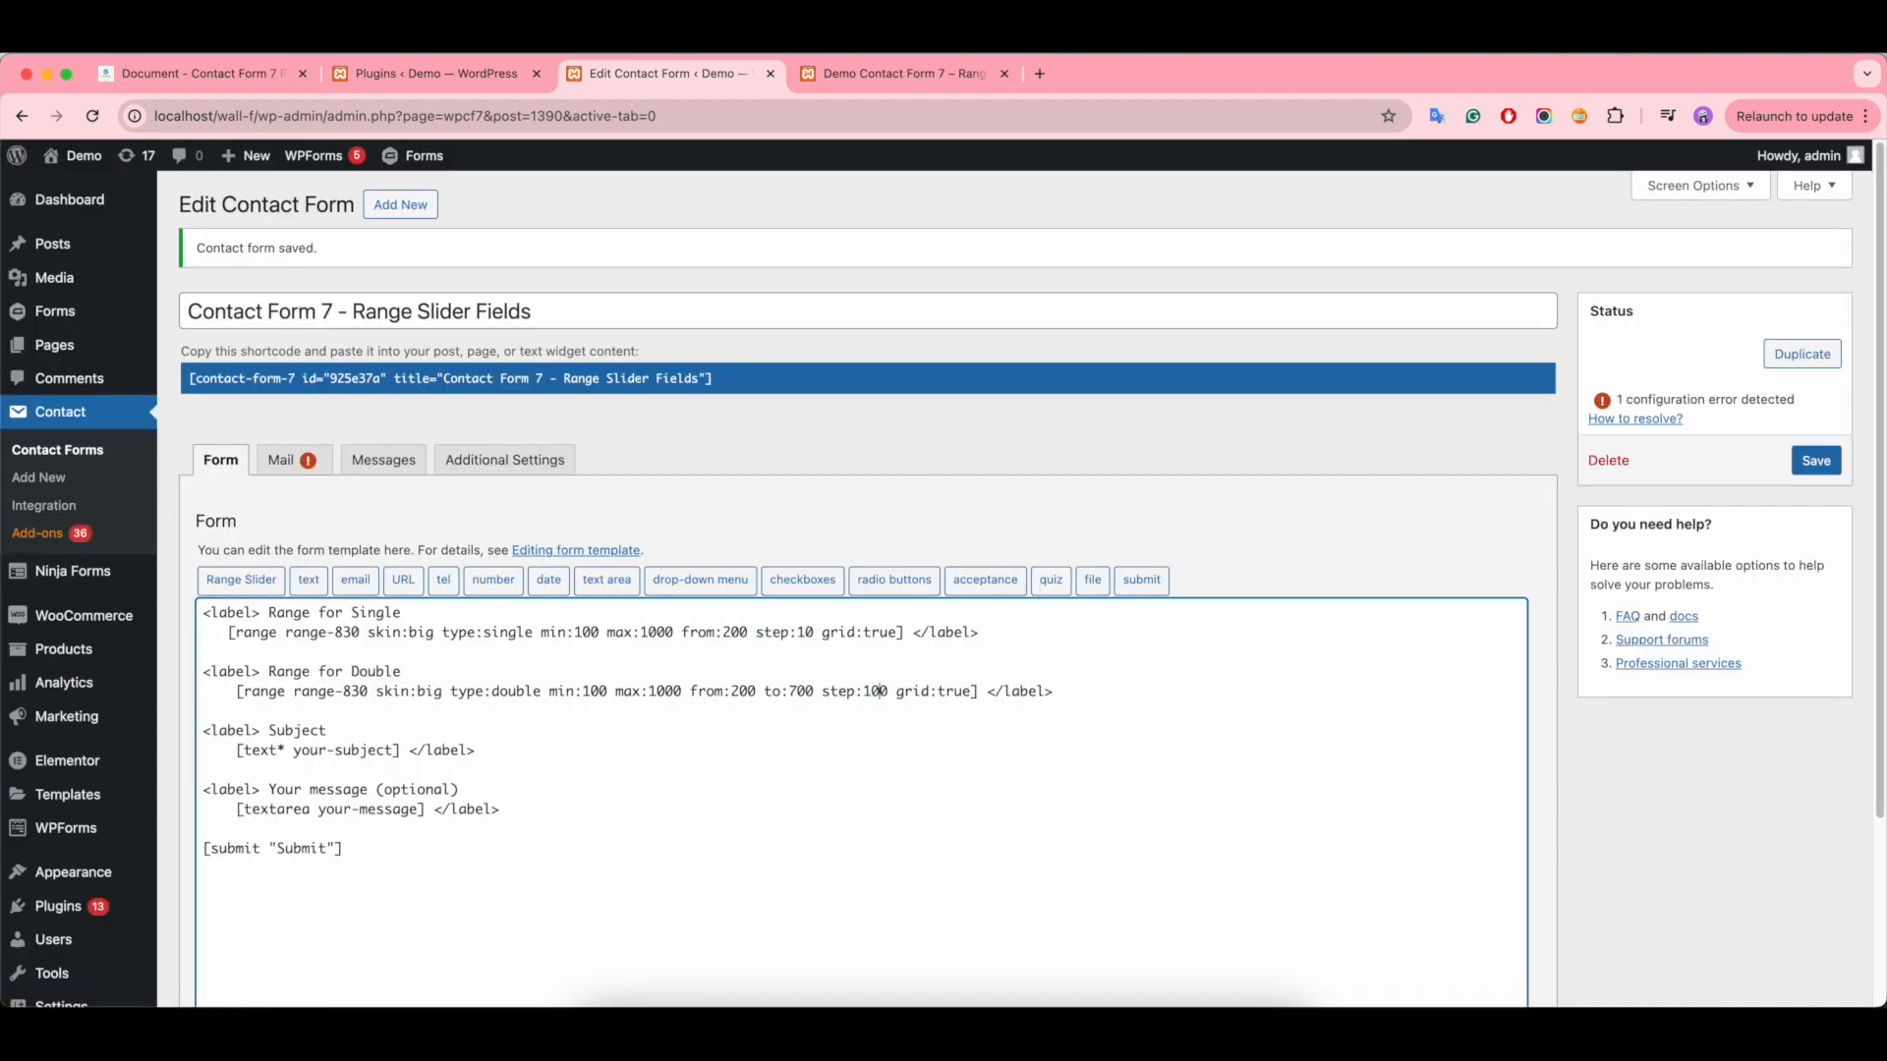
pyautogui.click(1816, 461)
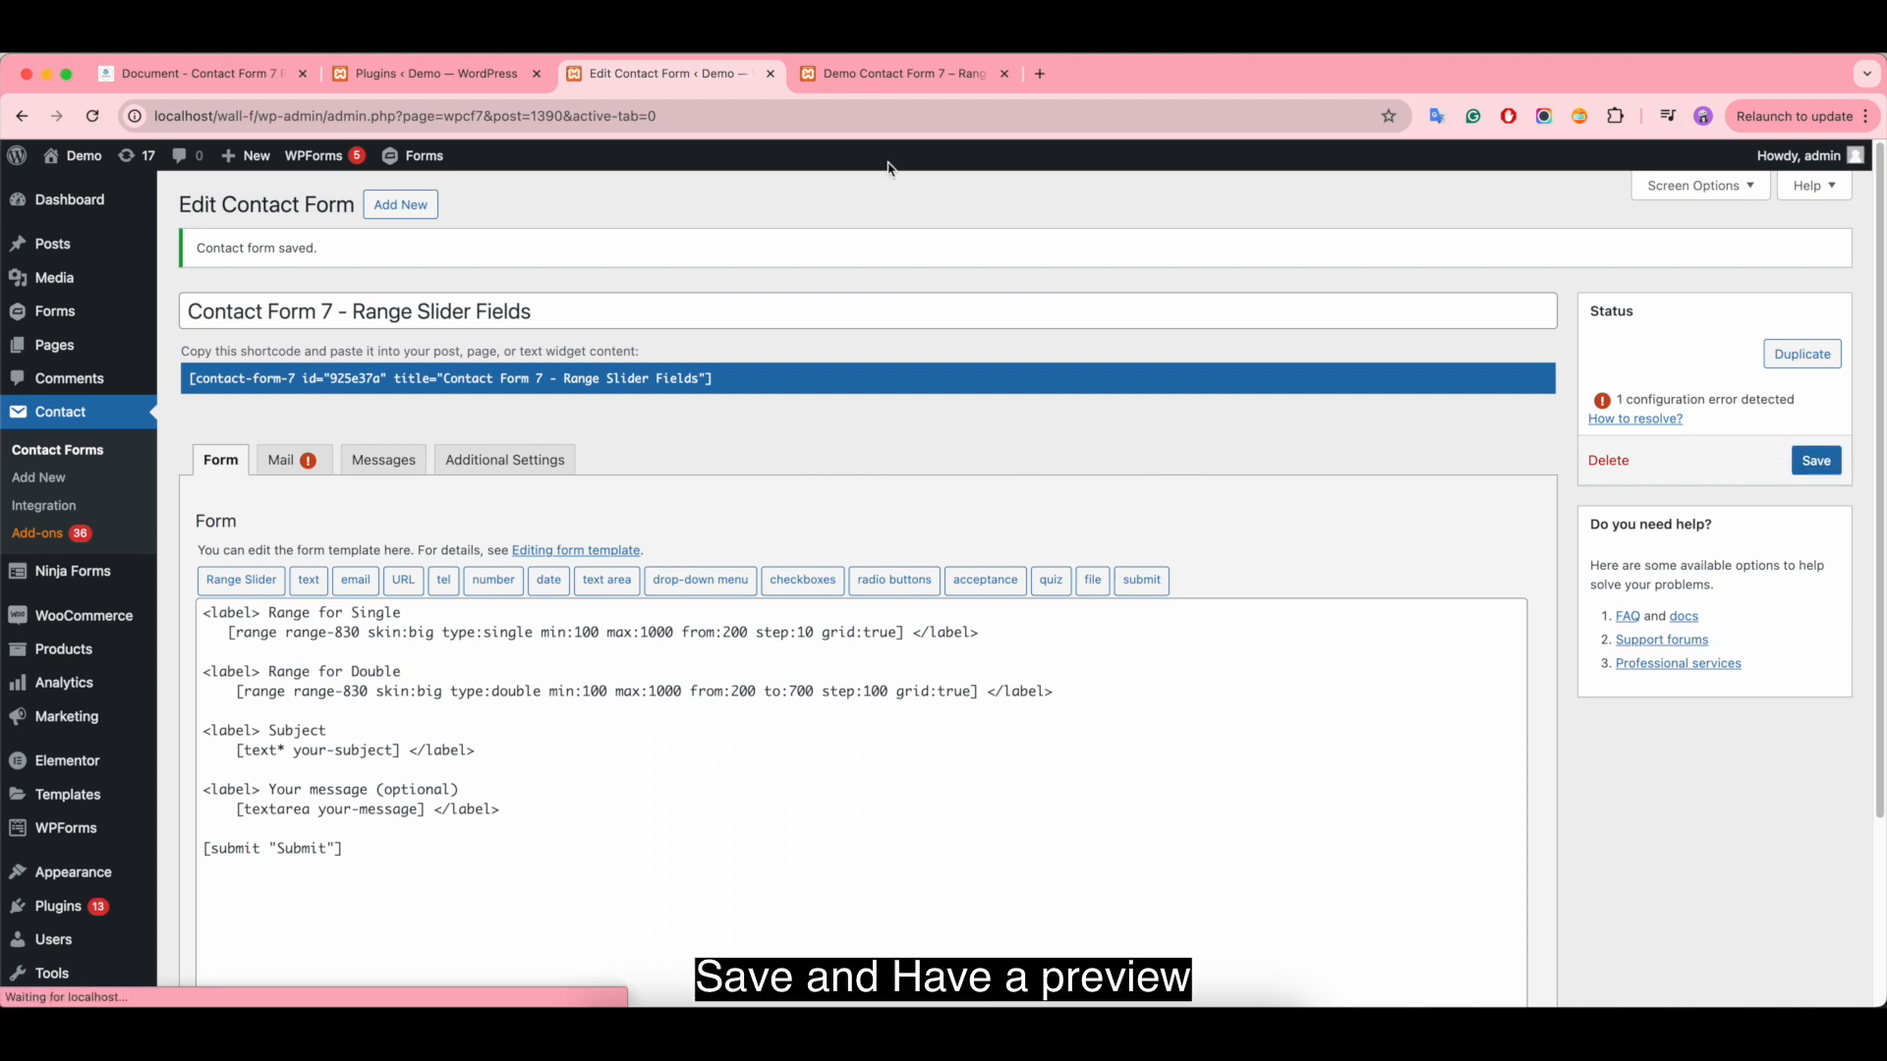
pyautogui.click(881, 77)
pyautogui.click(94, 116)
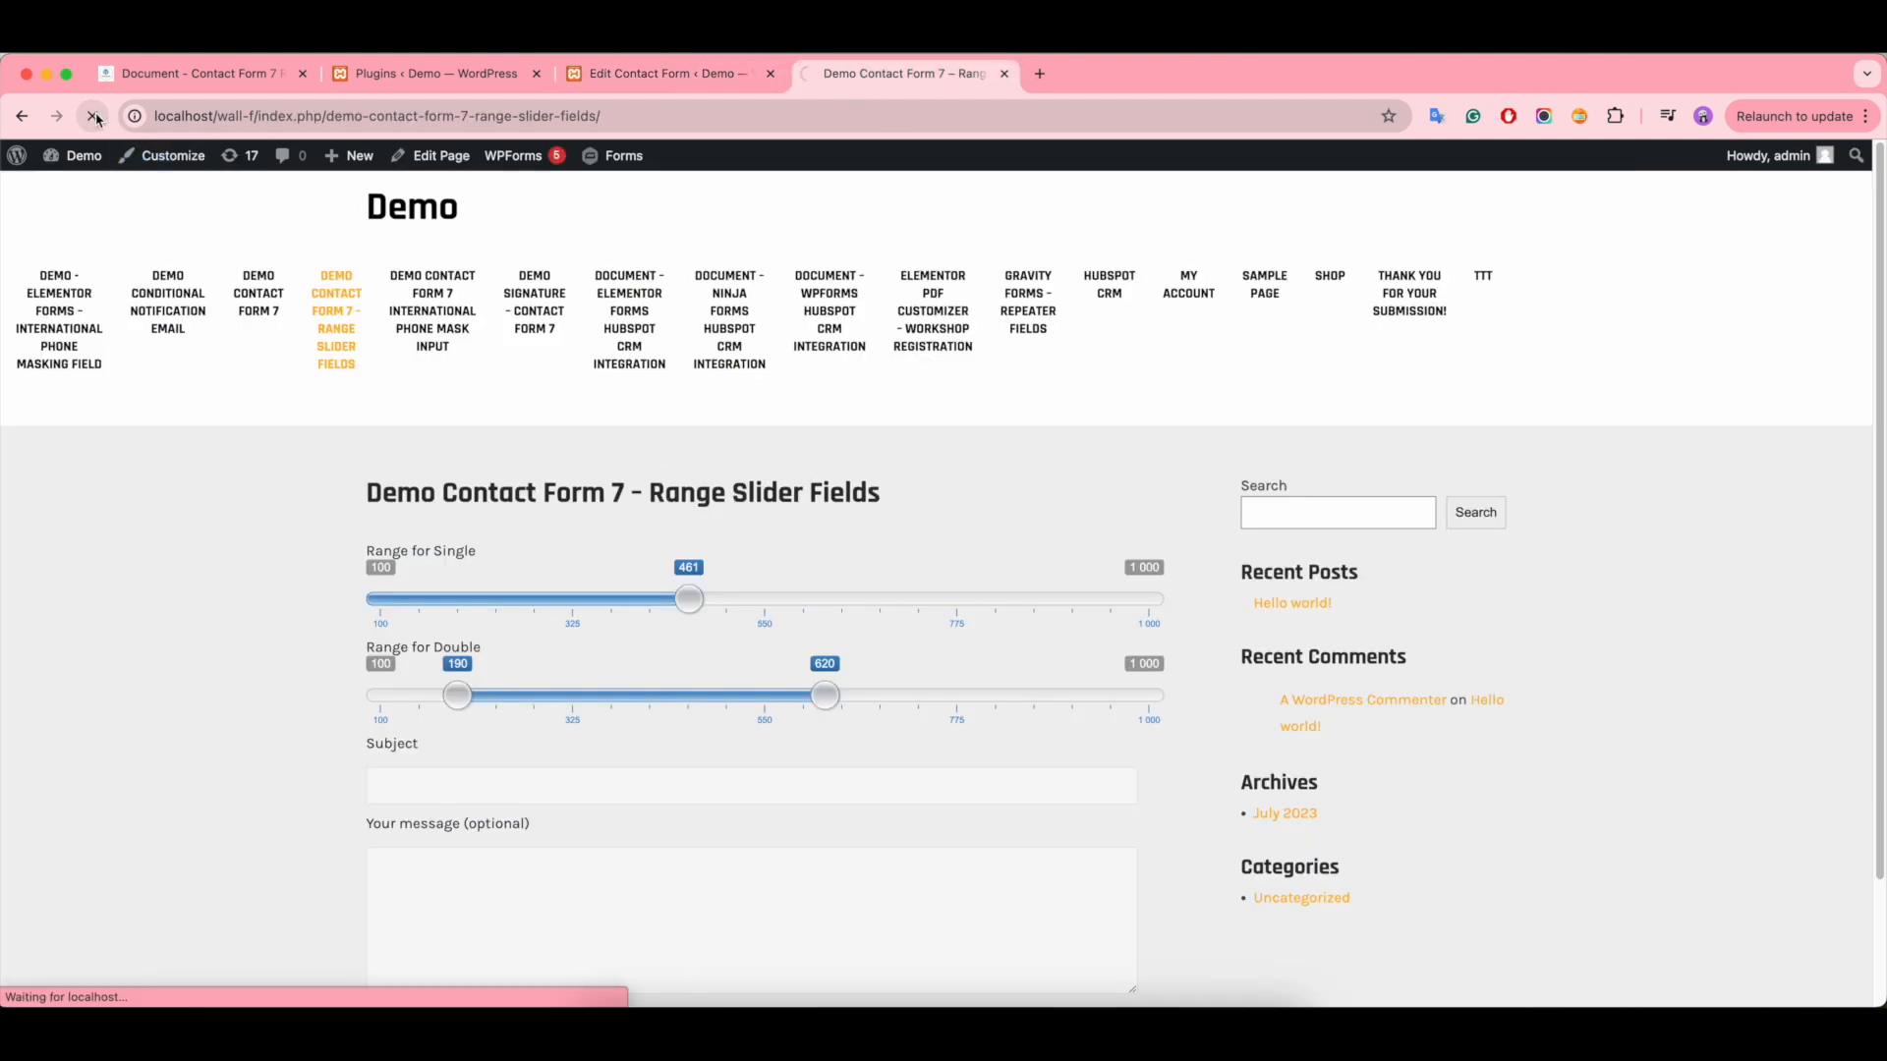
# - Test the step increments on the demo page, moving the single handle to 550 and the double handles to 500 and 700
pyautogui.moveTo(466, 599); pyautogui.dragTo(765, 601)
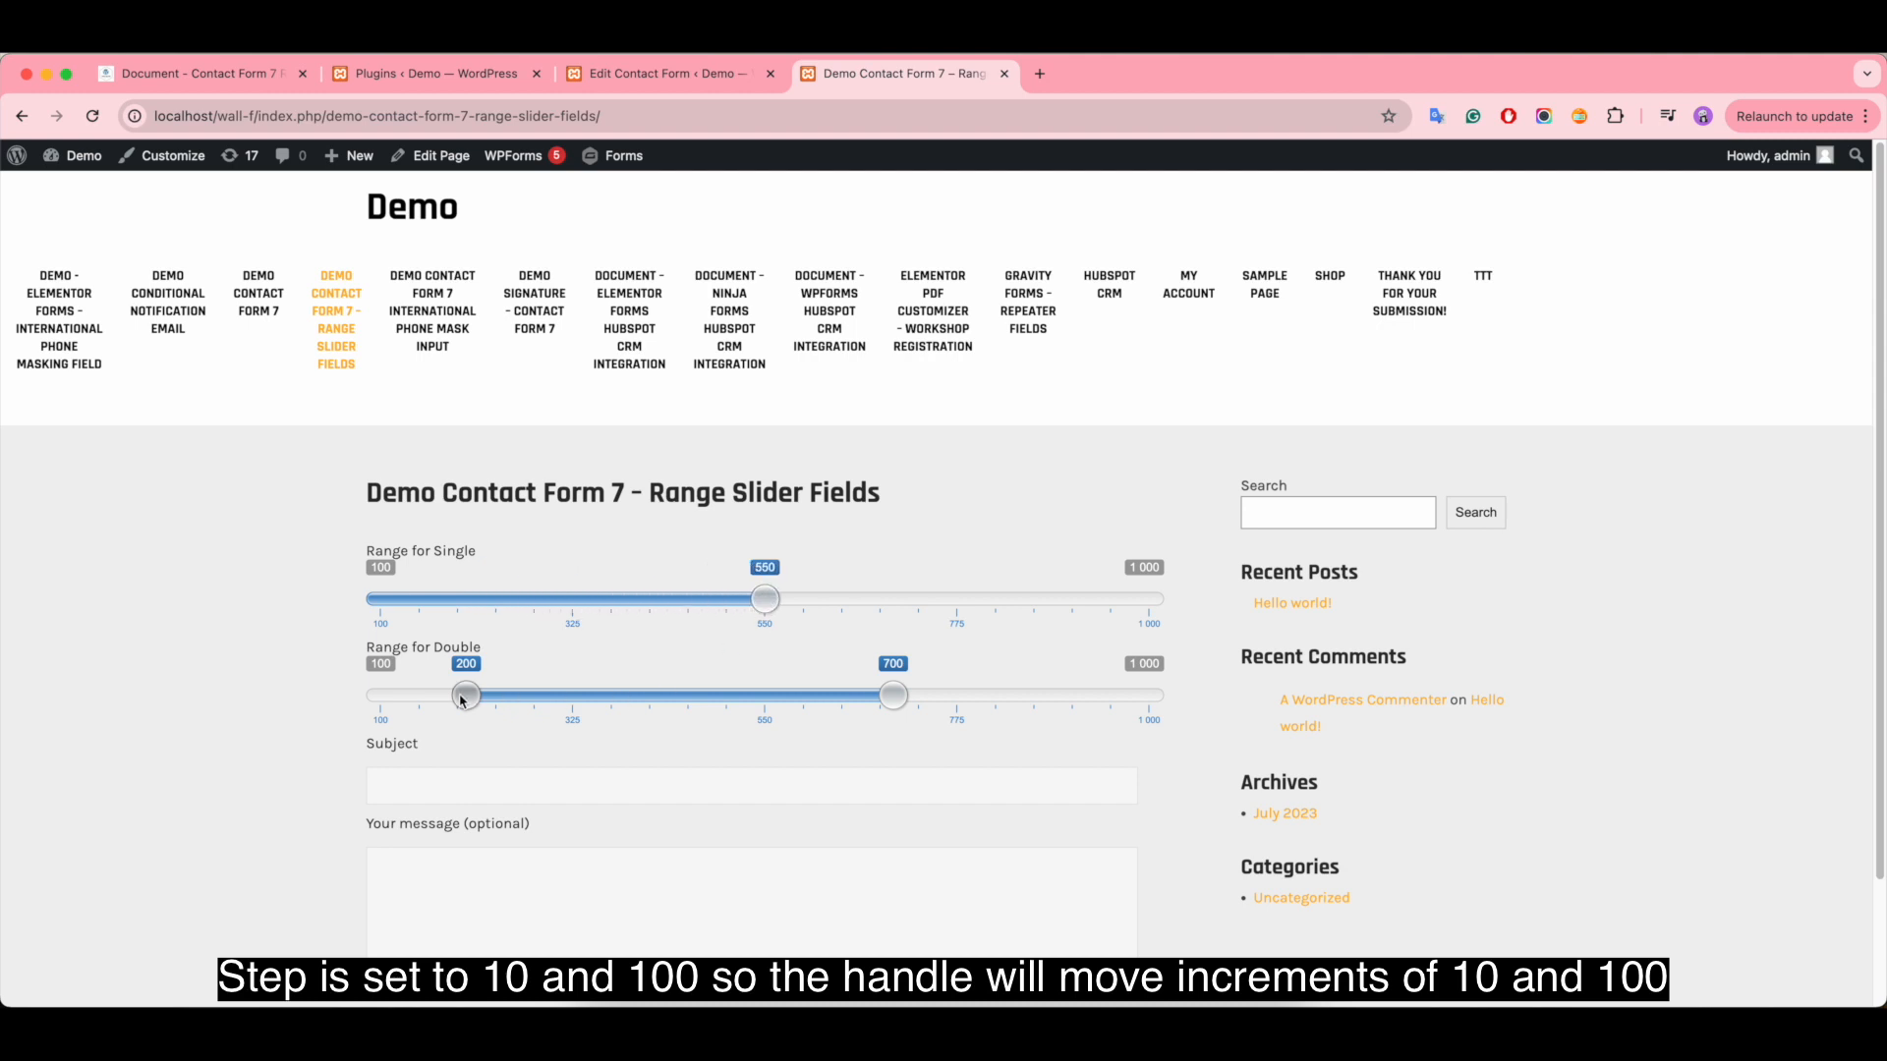
pyautogui.moveTo(462, 700); pyautogui.dragTo(1069, 702)
pyautogui.moveTo(810, 700); pyautogui.dragTo(727, 701)
pyautogui.moveTo(1064, 697); pyautogui.dragTo(924, 703)
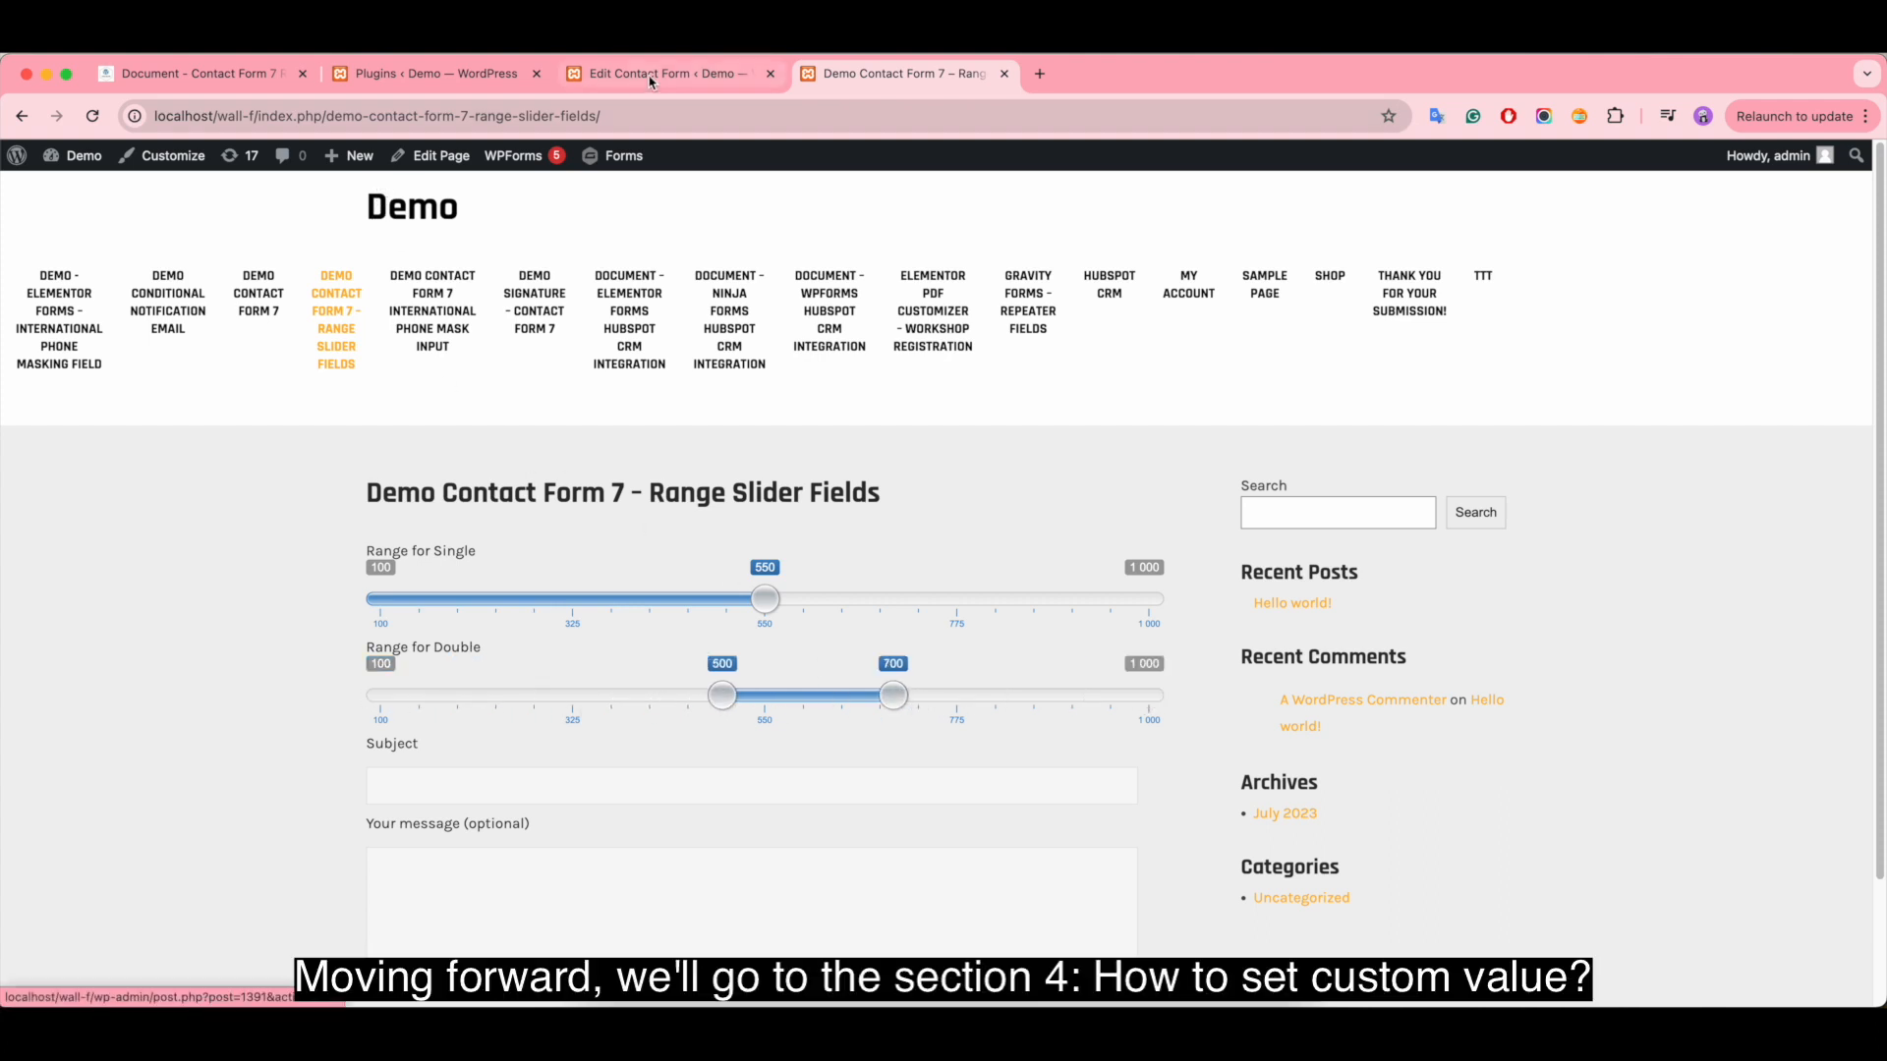
# - Read the add-on documentation section on setting custom values for the slider grid
pyautogui.click(201, 74)
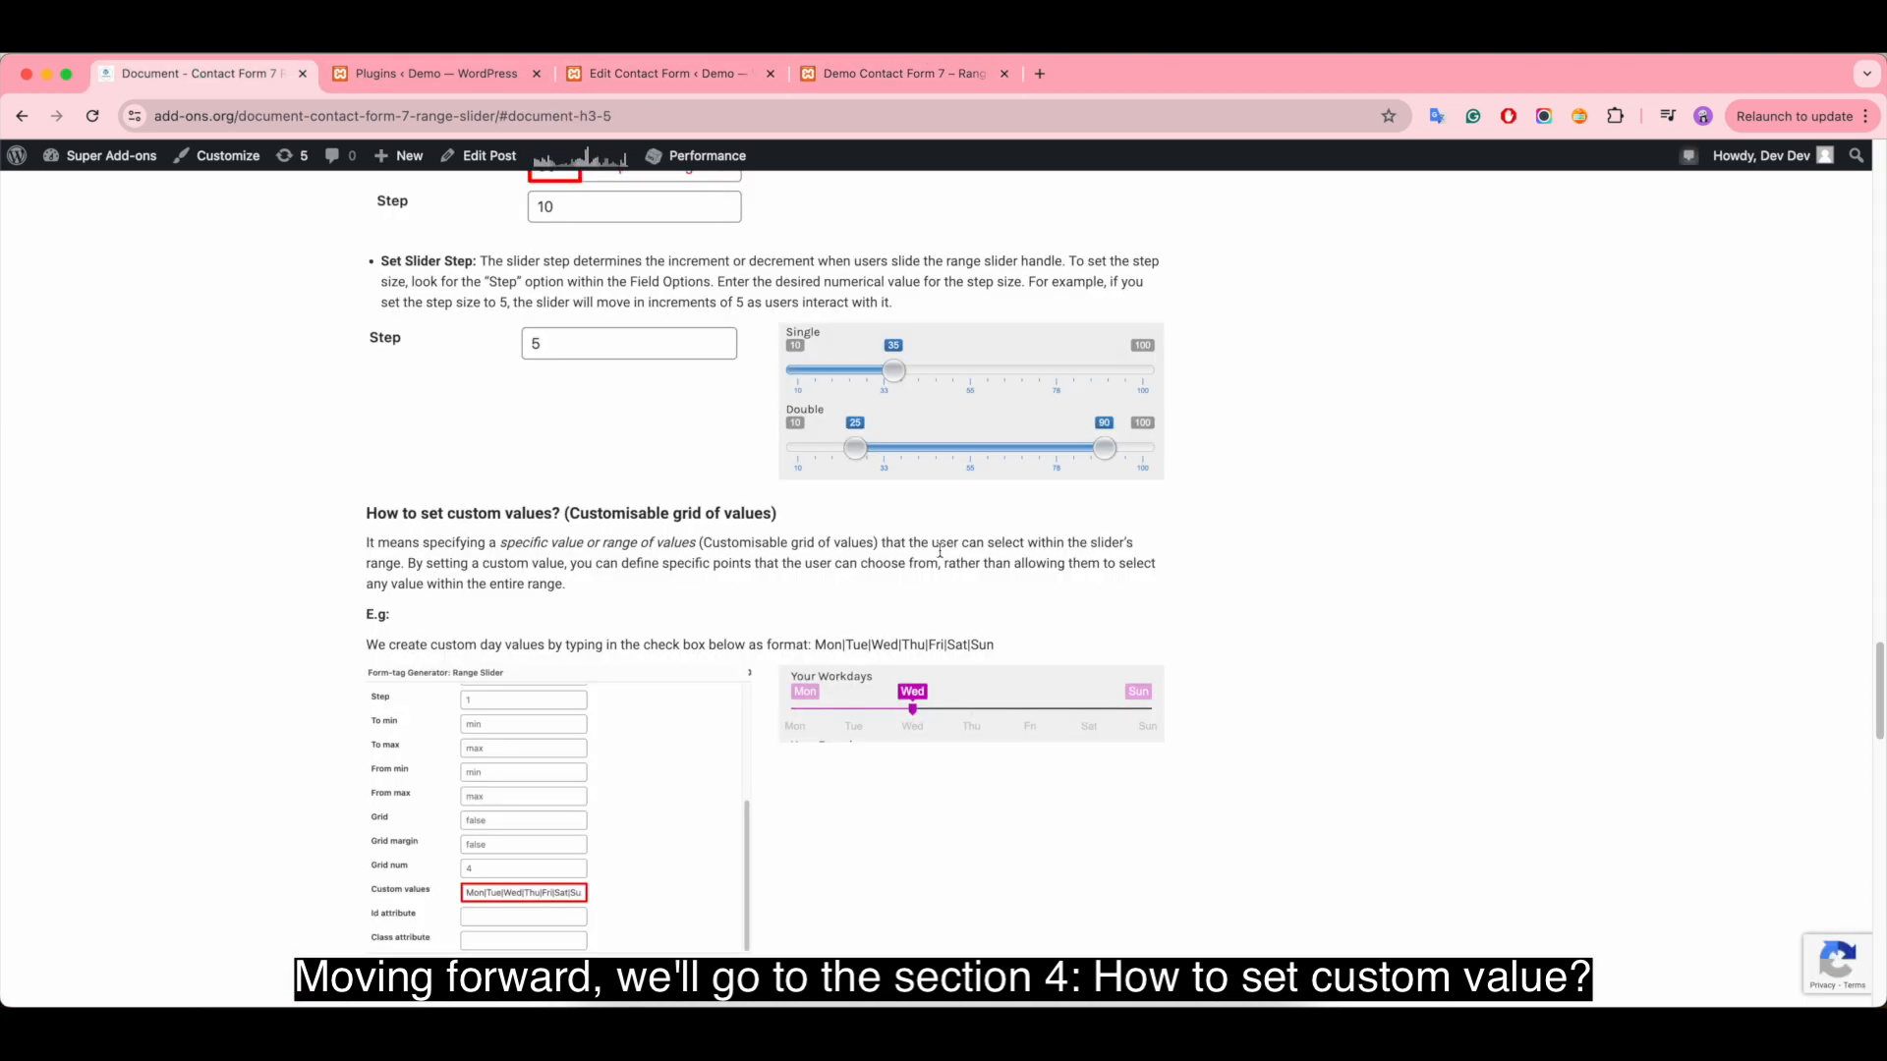
pyautogui.scroll(-3, 580, 580)
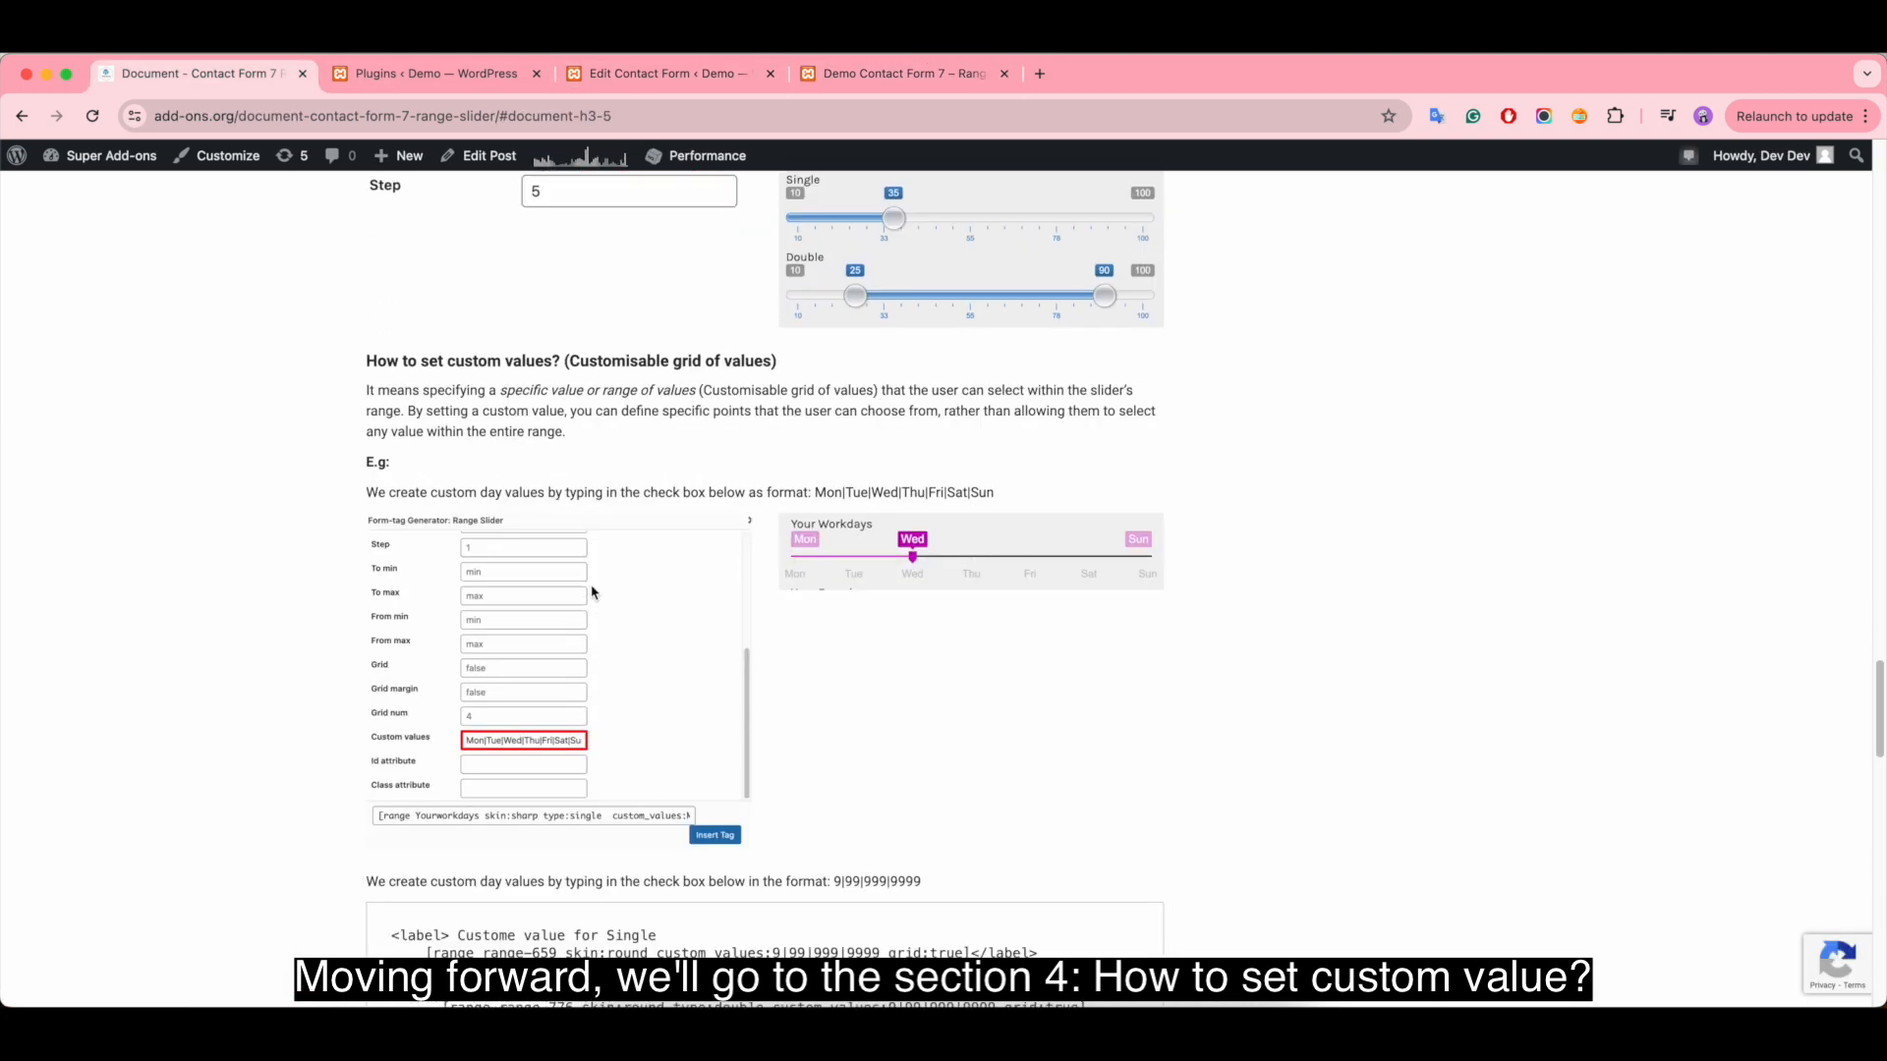
pyautogui.scroll(-1, 593, 592)
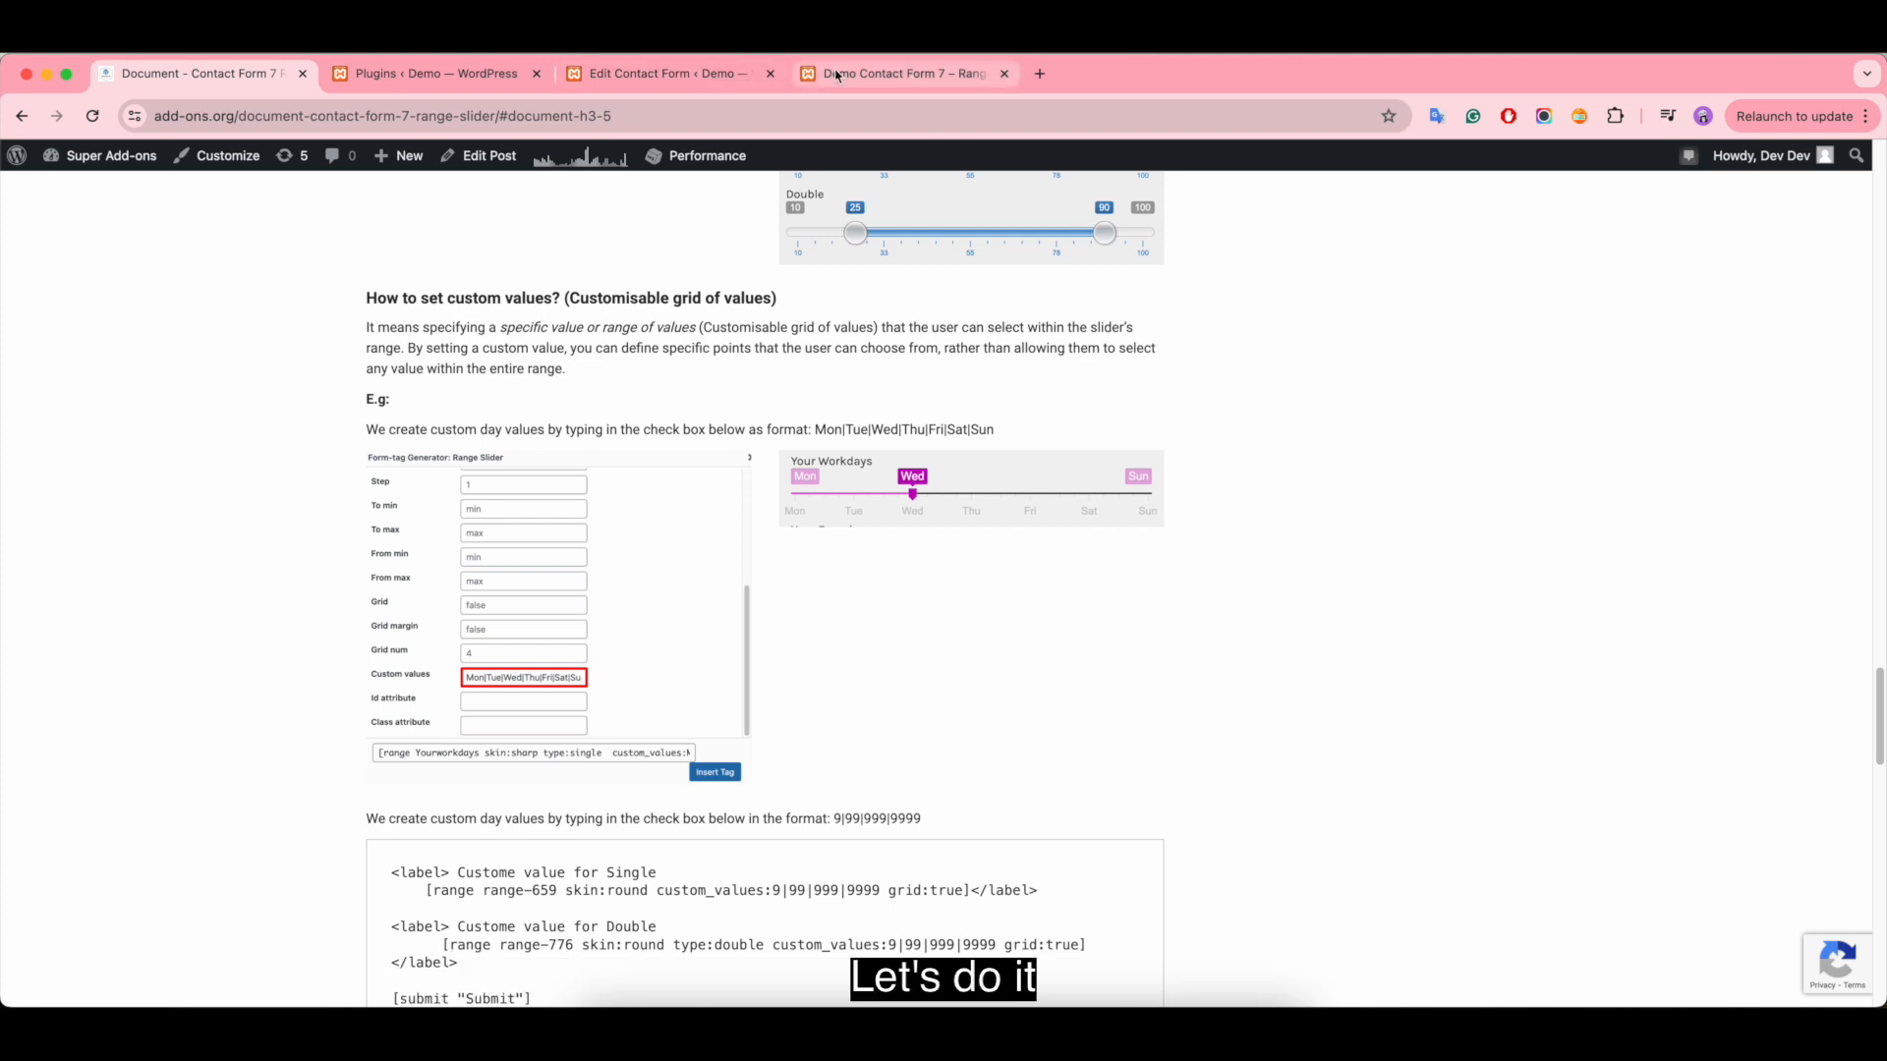
# - Remove the whole Range for Double label and its range tag from the contact form template
pyautogui.click(670, 77)
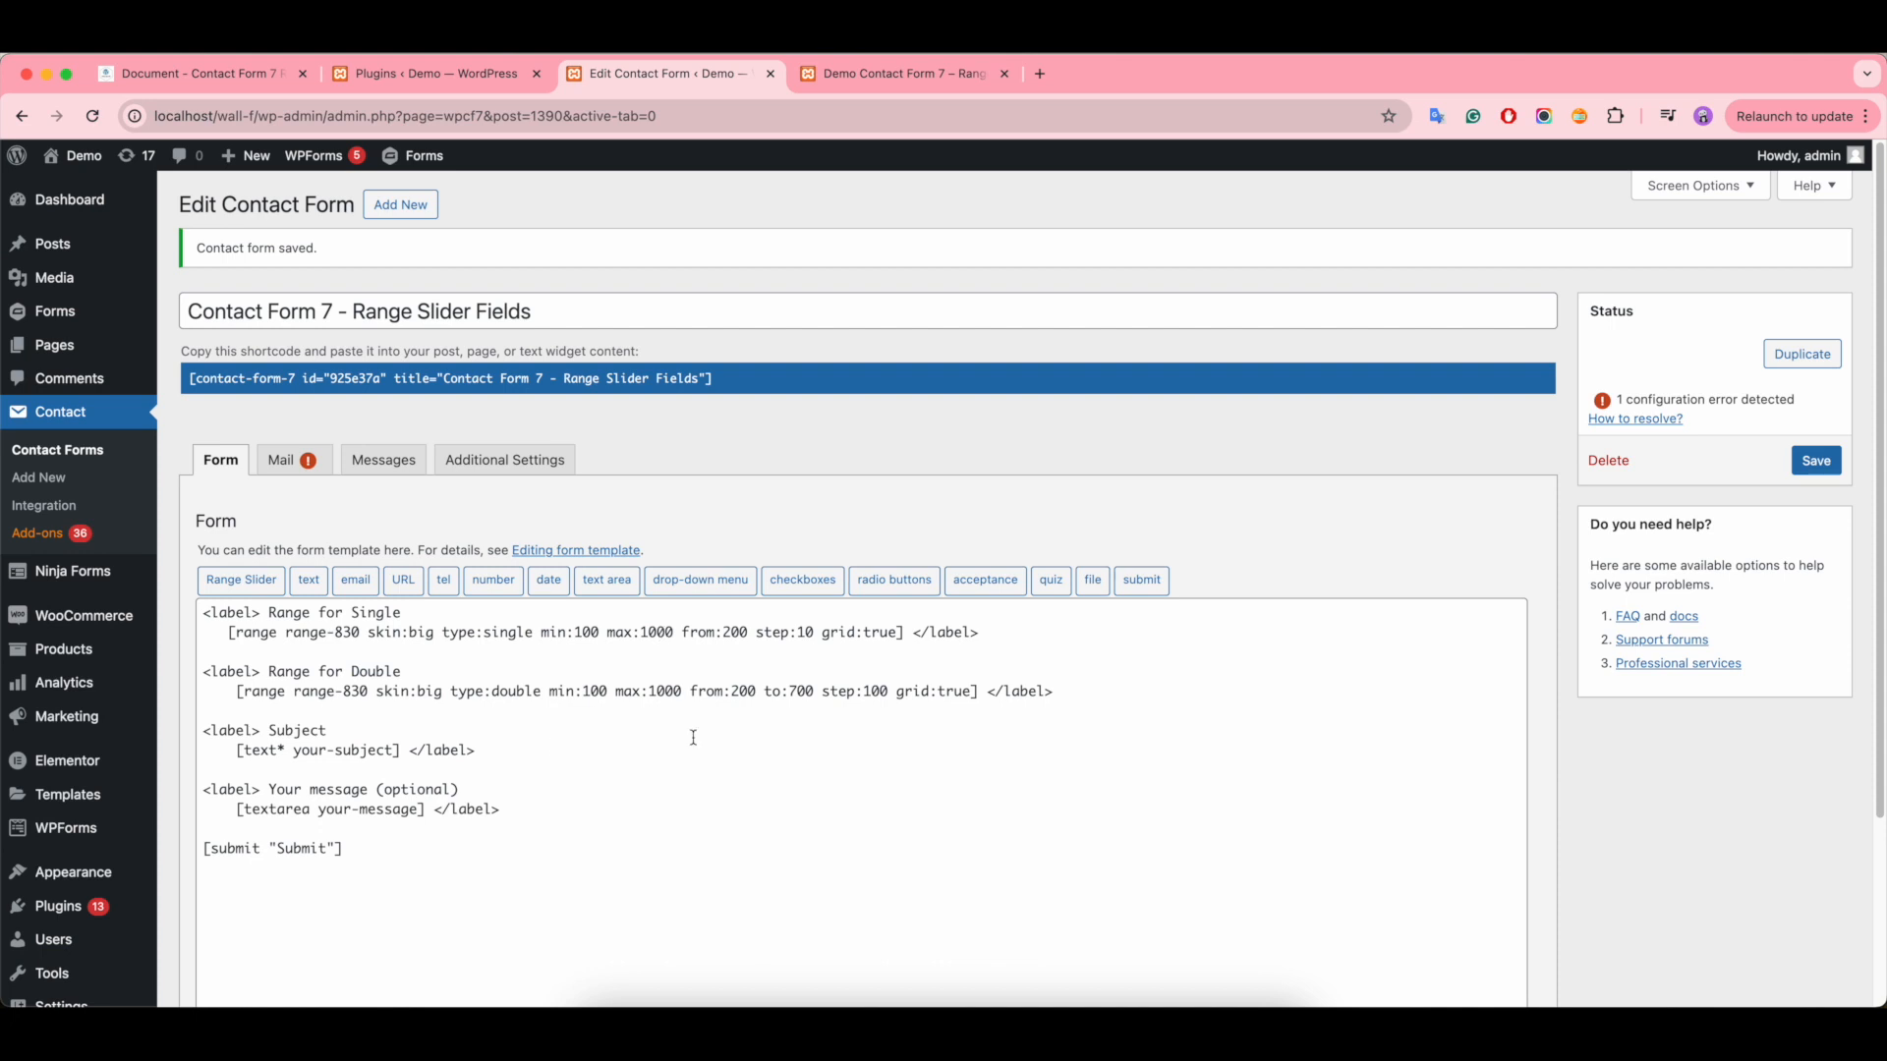
pyautogui.moveTo(1072, 691); pyautogui.dragTo(200, 676)
pyautogui.press('BackSpace')
pyautogui.press('BackSpace')
pyautogui.press('BackSpace')
# - Rename the Range for Single label as "Custom value" and delete the range tag inside it
pyautogui.moveTo(415, 618); pyautogui.dragTo(268, 619)
pyautogui.press('BackSpace')
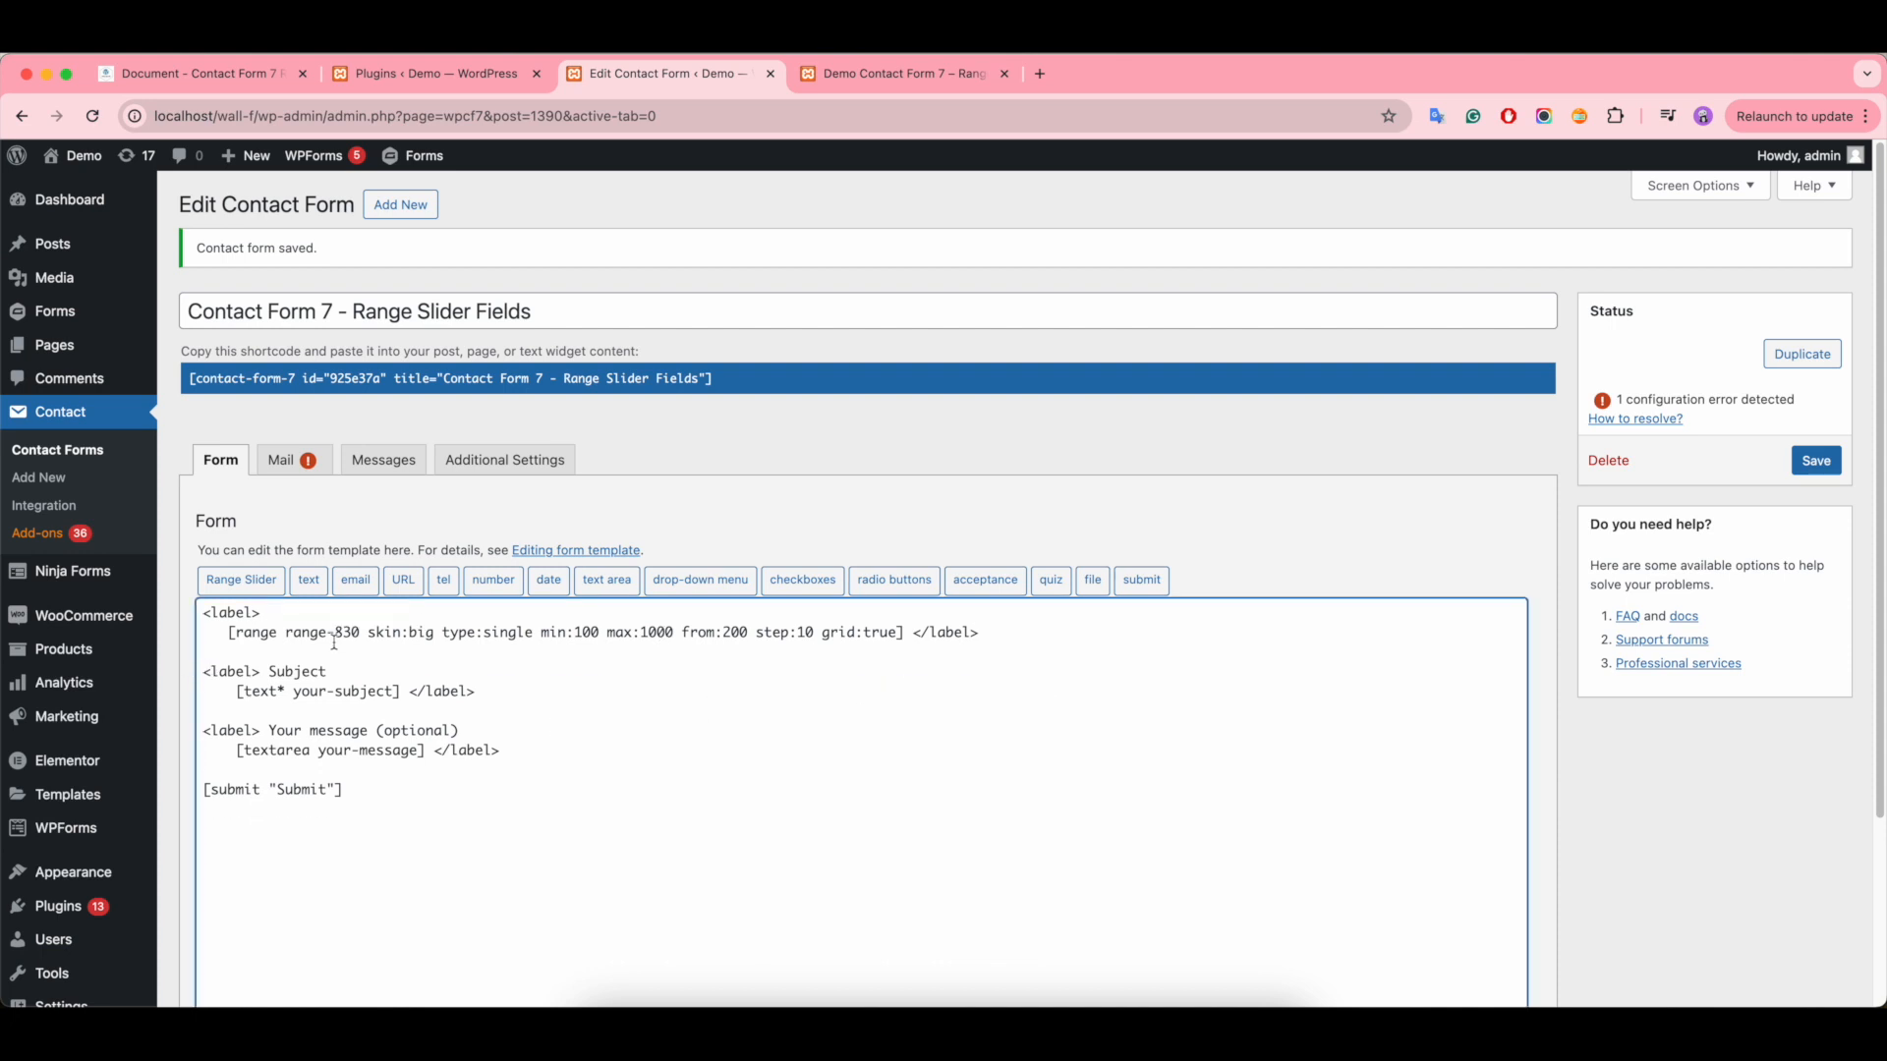
pyautogui.write('Custom value')
pyautogui.moveTo(905, 635); pyautogui.dragTo(226, 634)
pyautogui.press('BackSpace')
pyautogui.press('BackSpace')
pyautogui.press('BackSpace')
pyautogui.press('BackSpace')
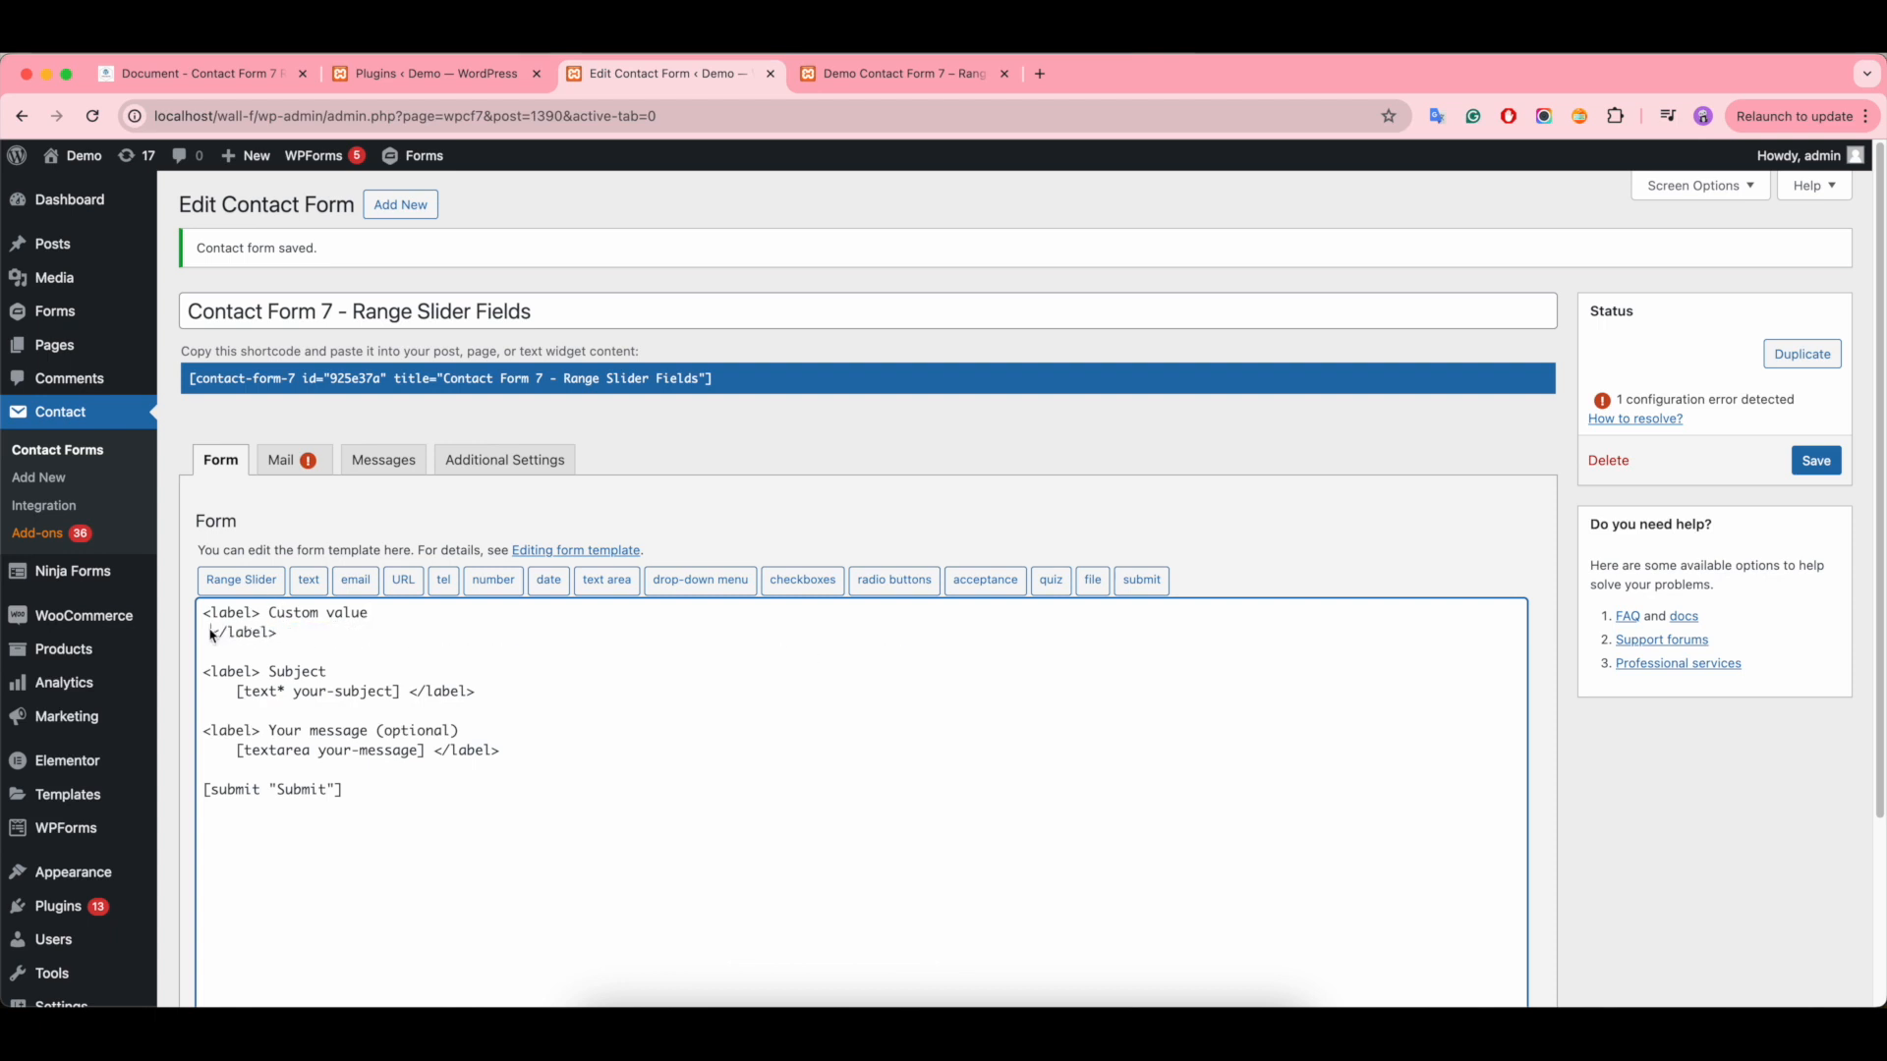
# - Start a new range slider tag inside the Custom value label with skin round and type single
pyautogui.click(220, 578)
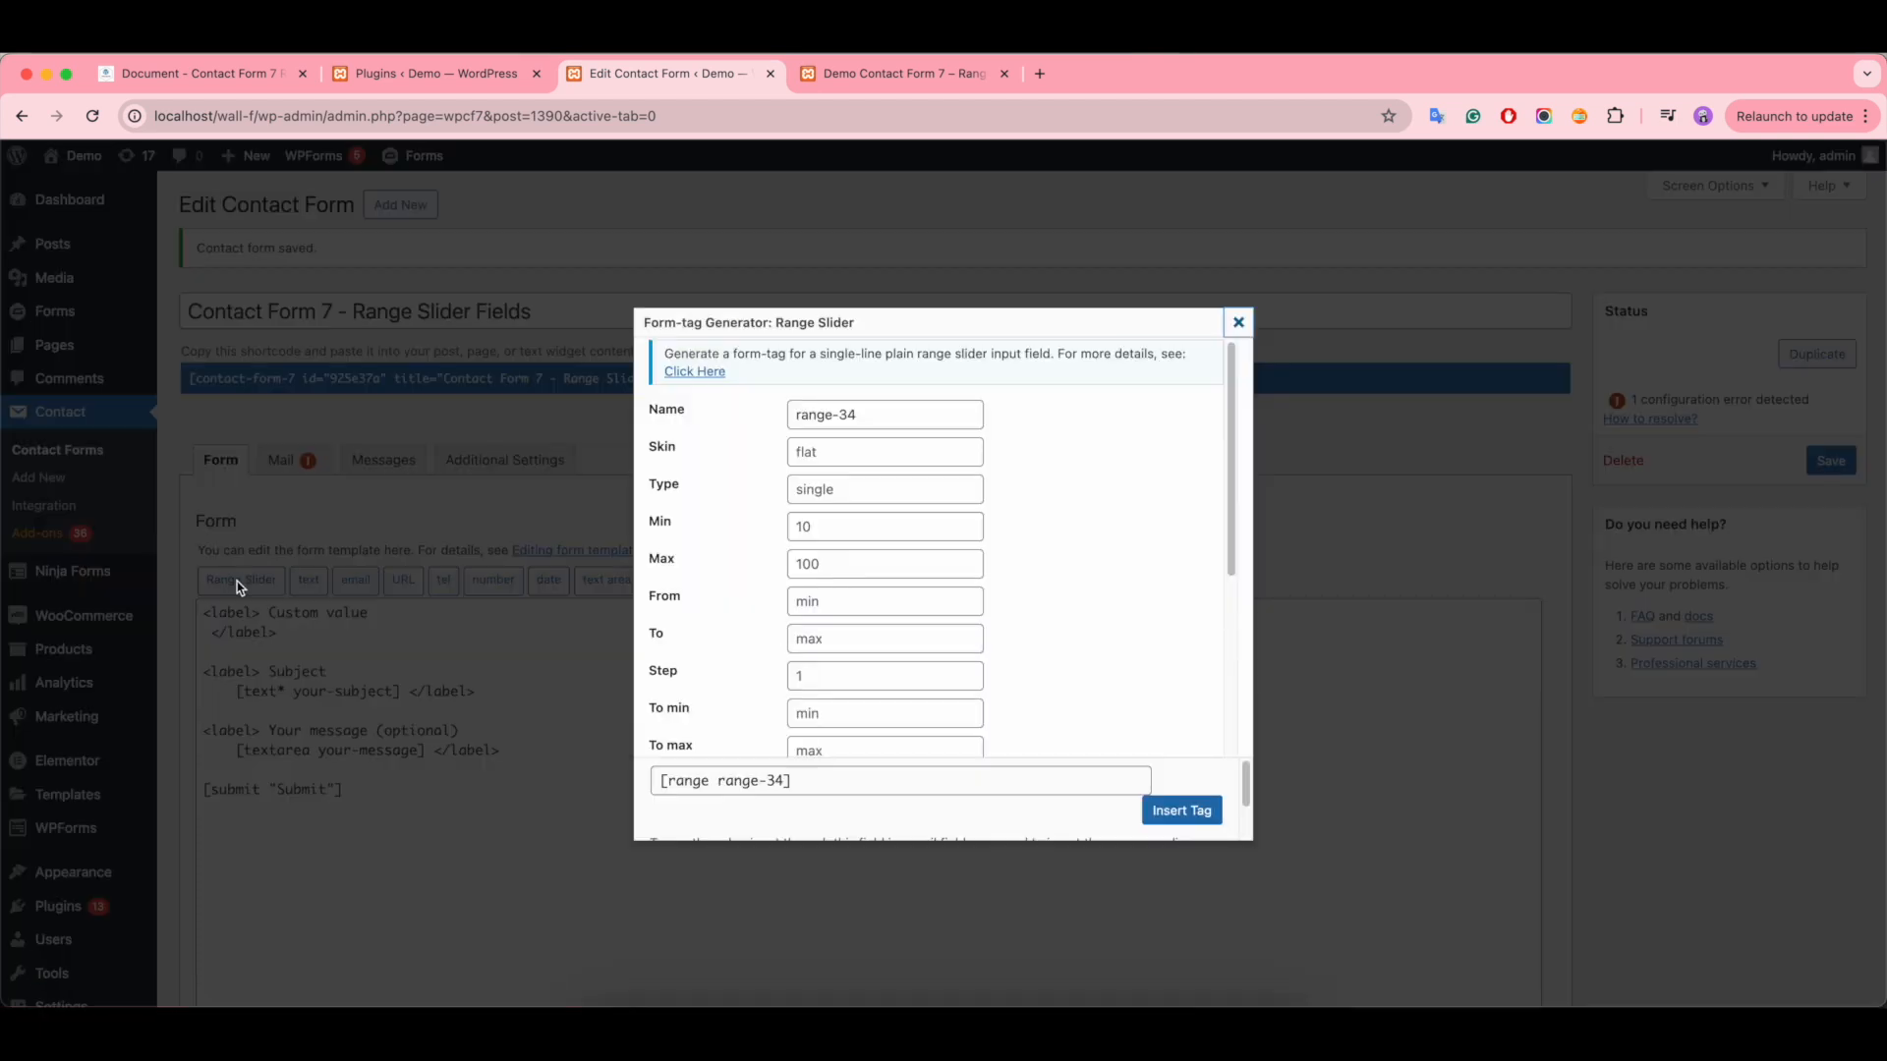
pyautogui.click(865, 464)
pyautogui.write('round')
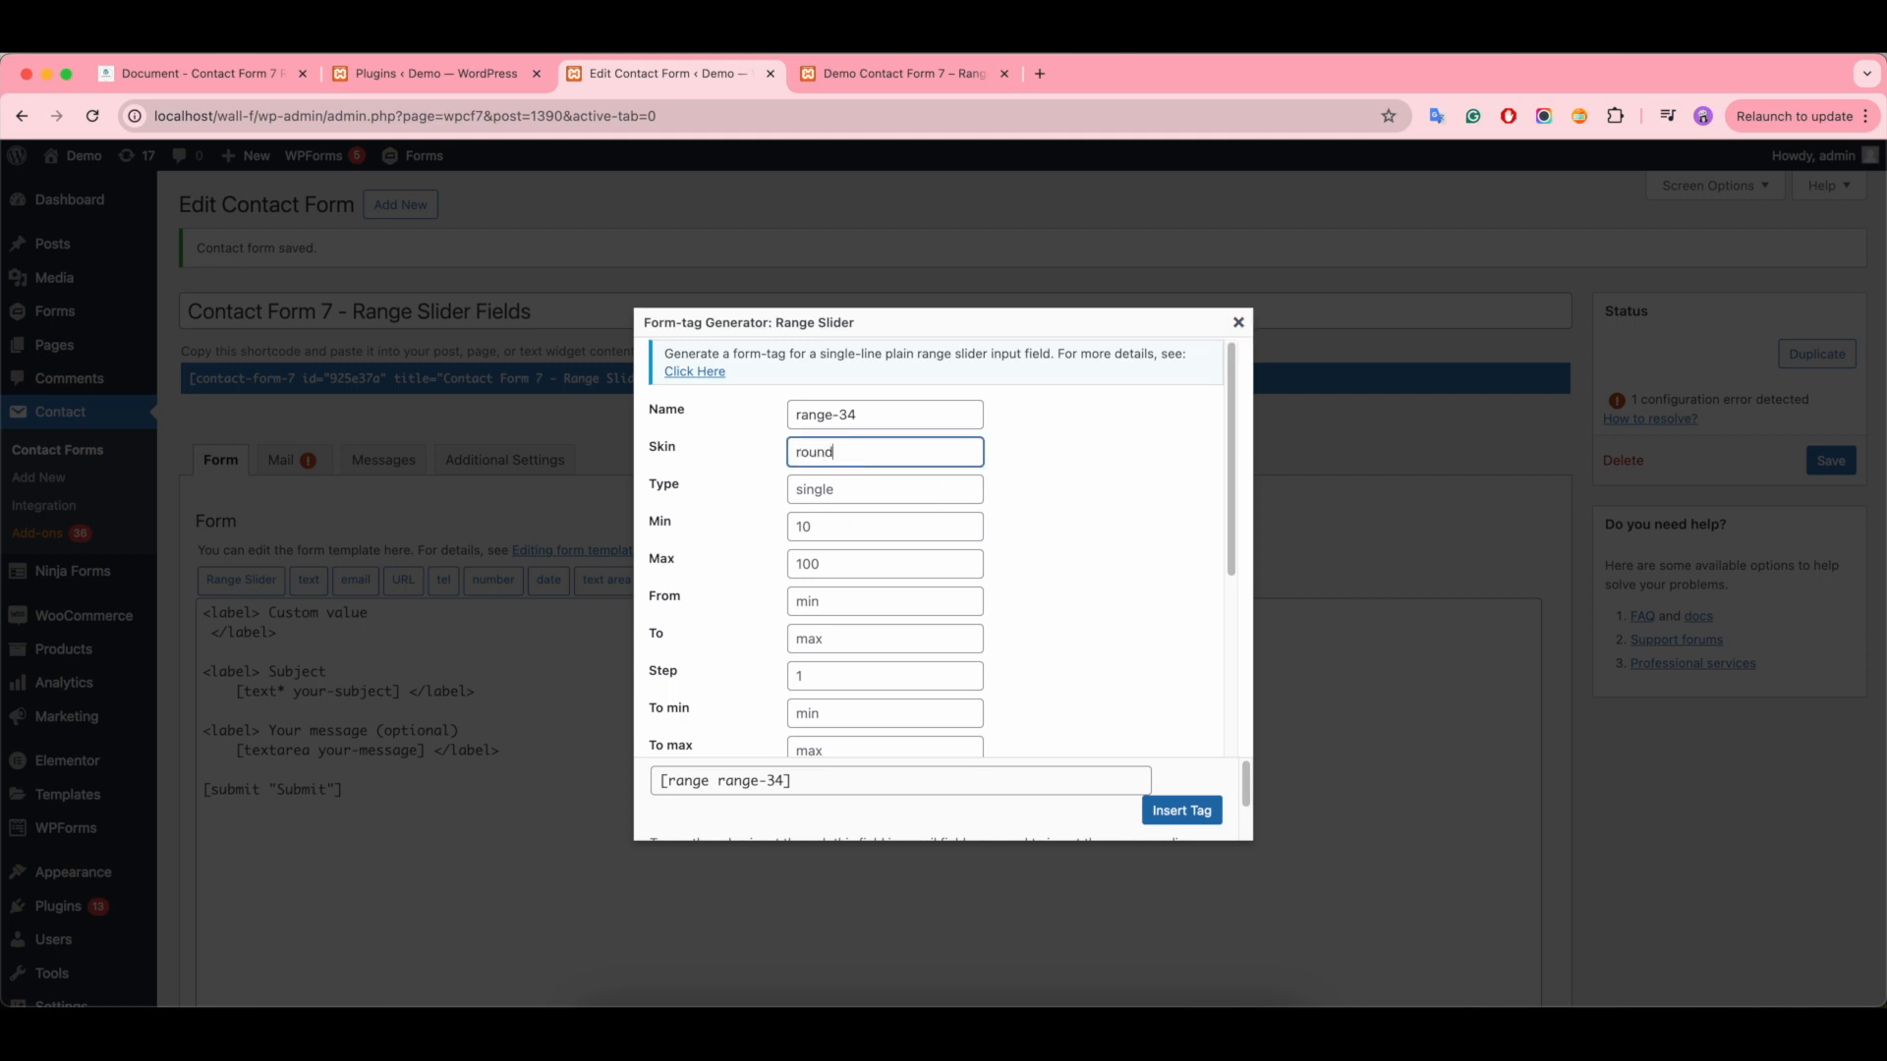
pyautogui.click(878, 497)
pyautogui.write('sin')
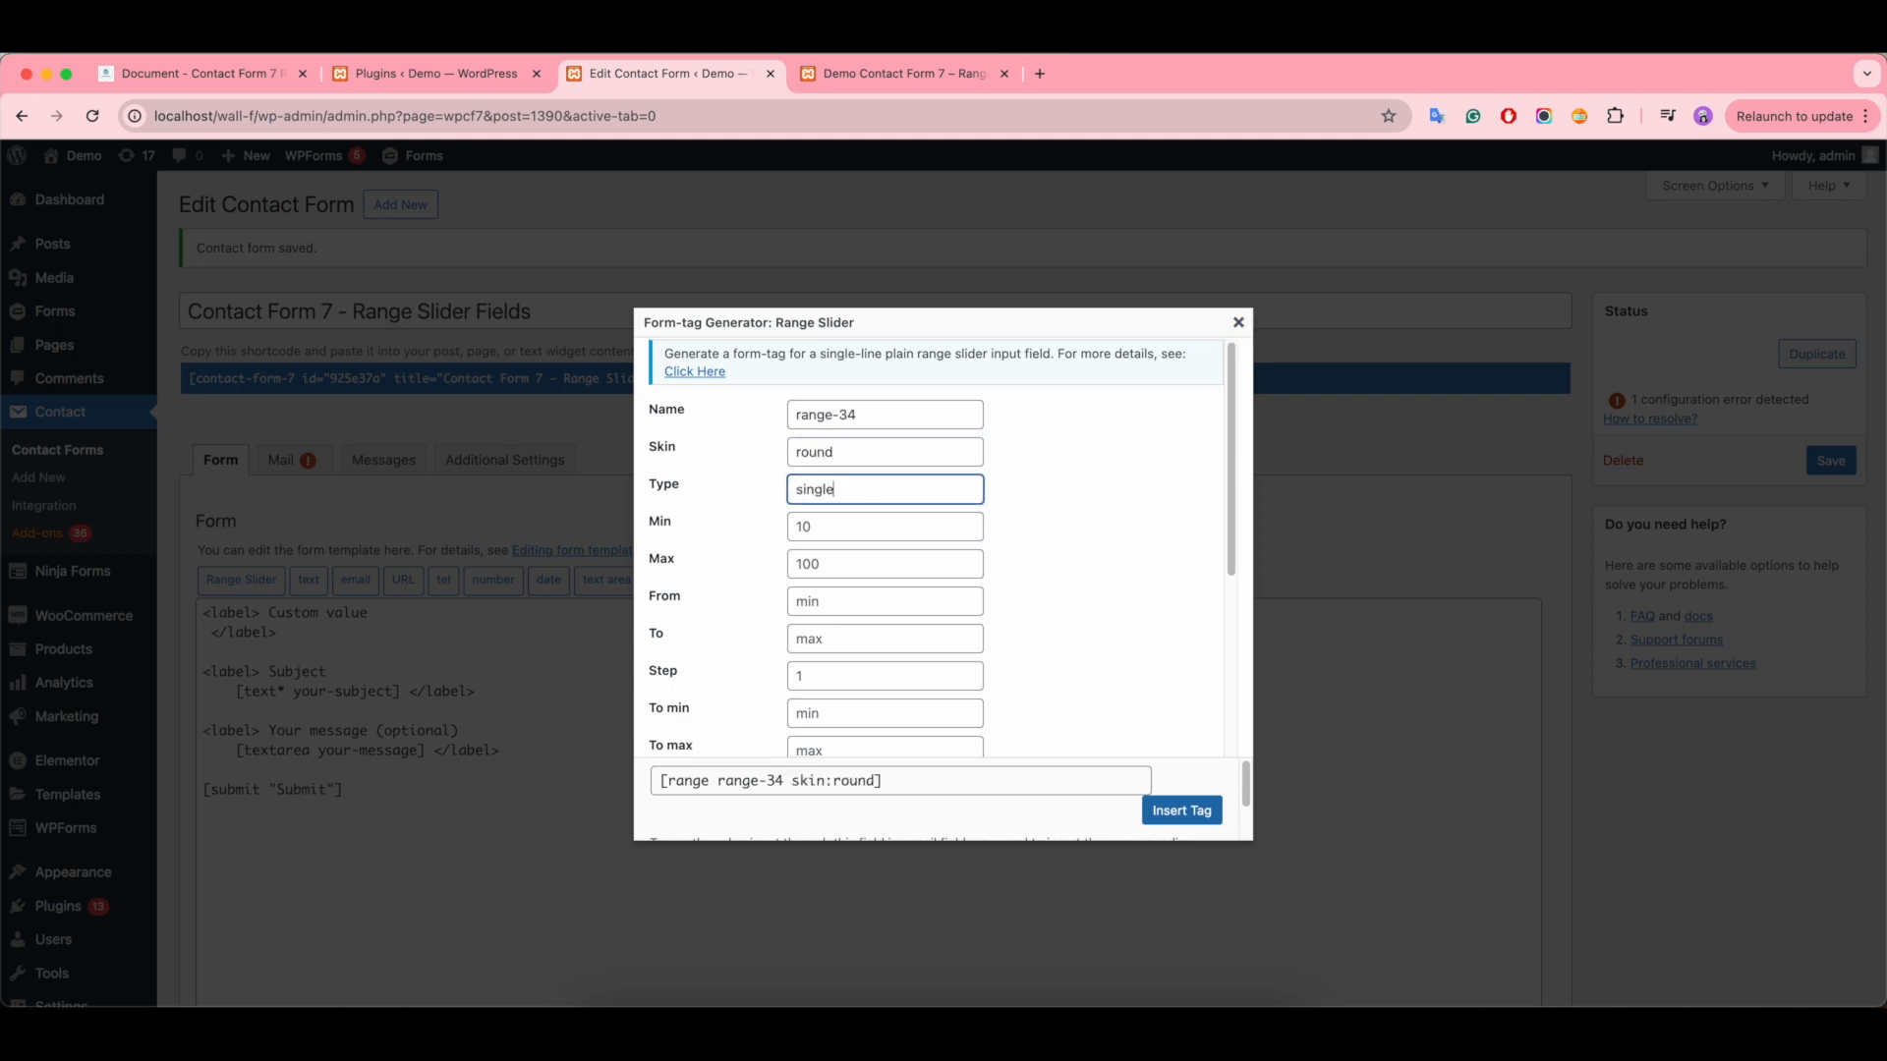
pyautogui.write('gle')
# - Set the slider's grid to true and its custom values to 9|99|999|9999|99999, and insert the tag
pyautogui.scroll(-3, 865, 499)
pyautogui.write('true')
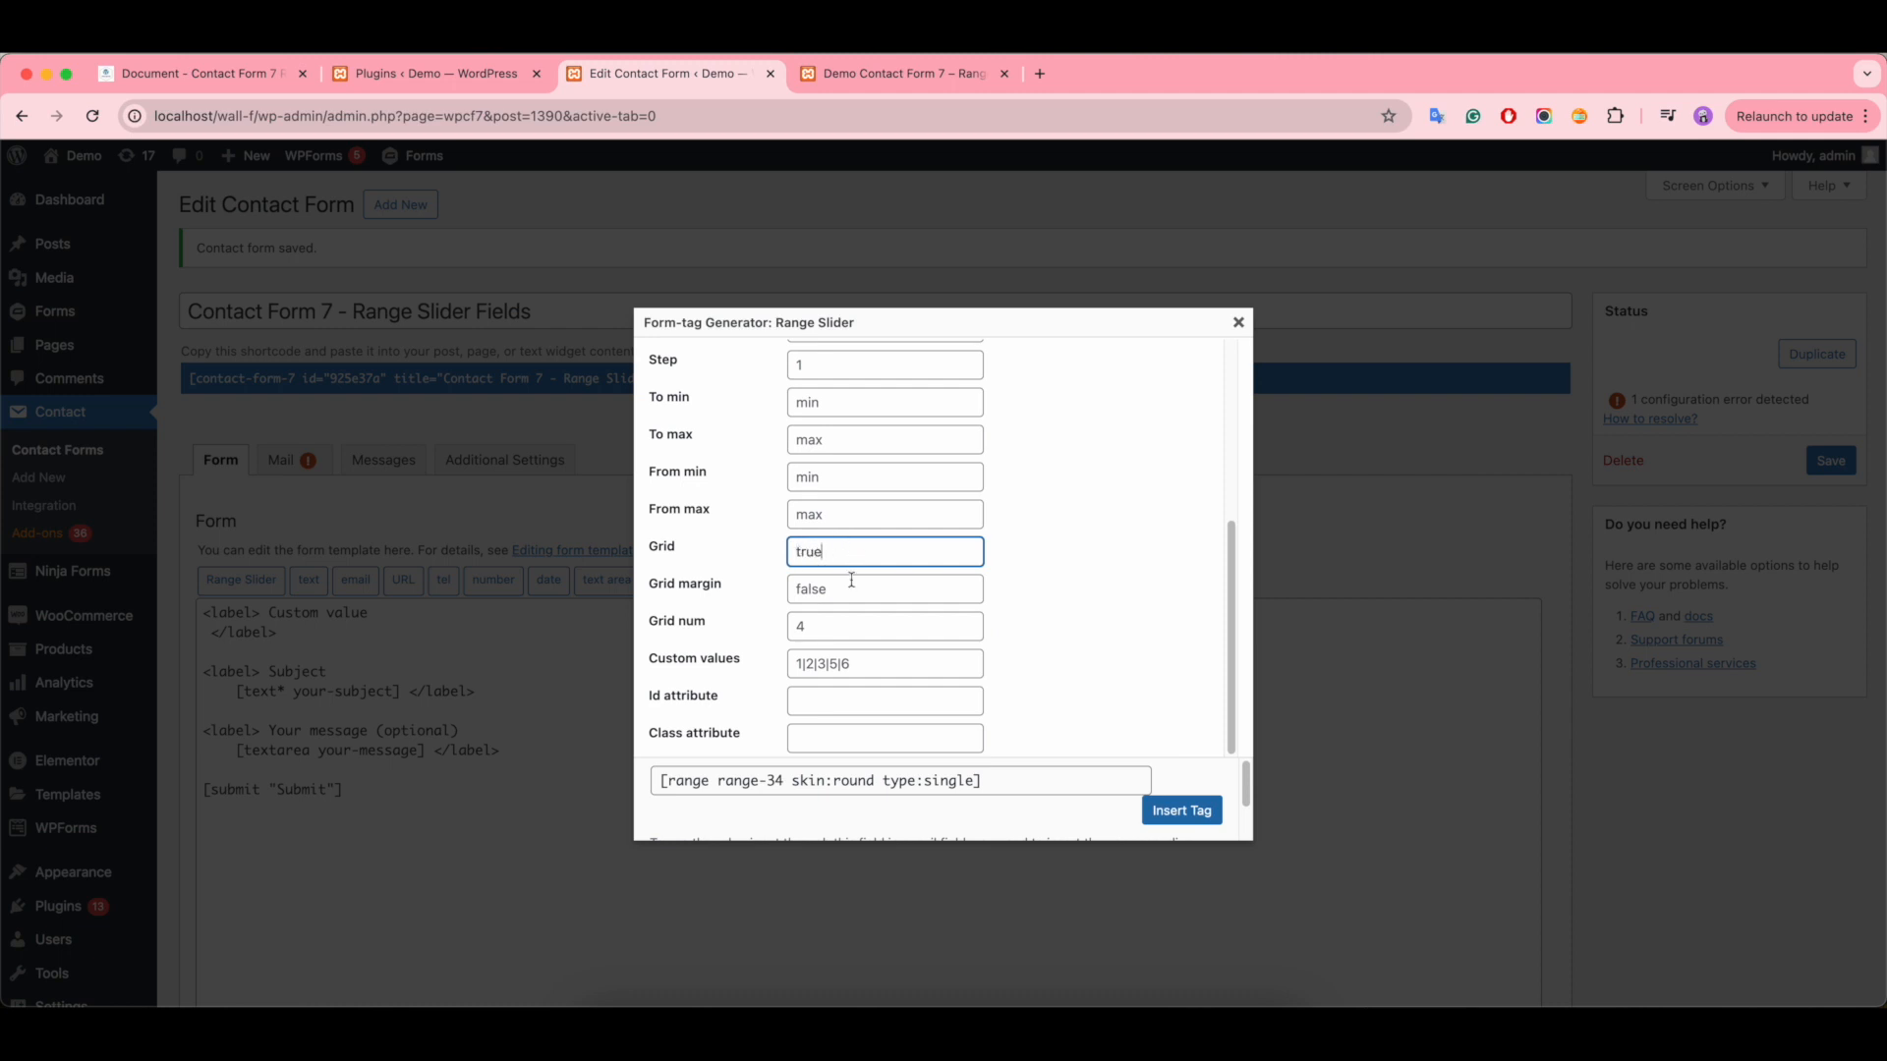
pyautogui.click(820, 663)
pyautogui.write('9|99|999|9999|99999')
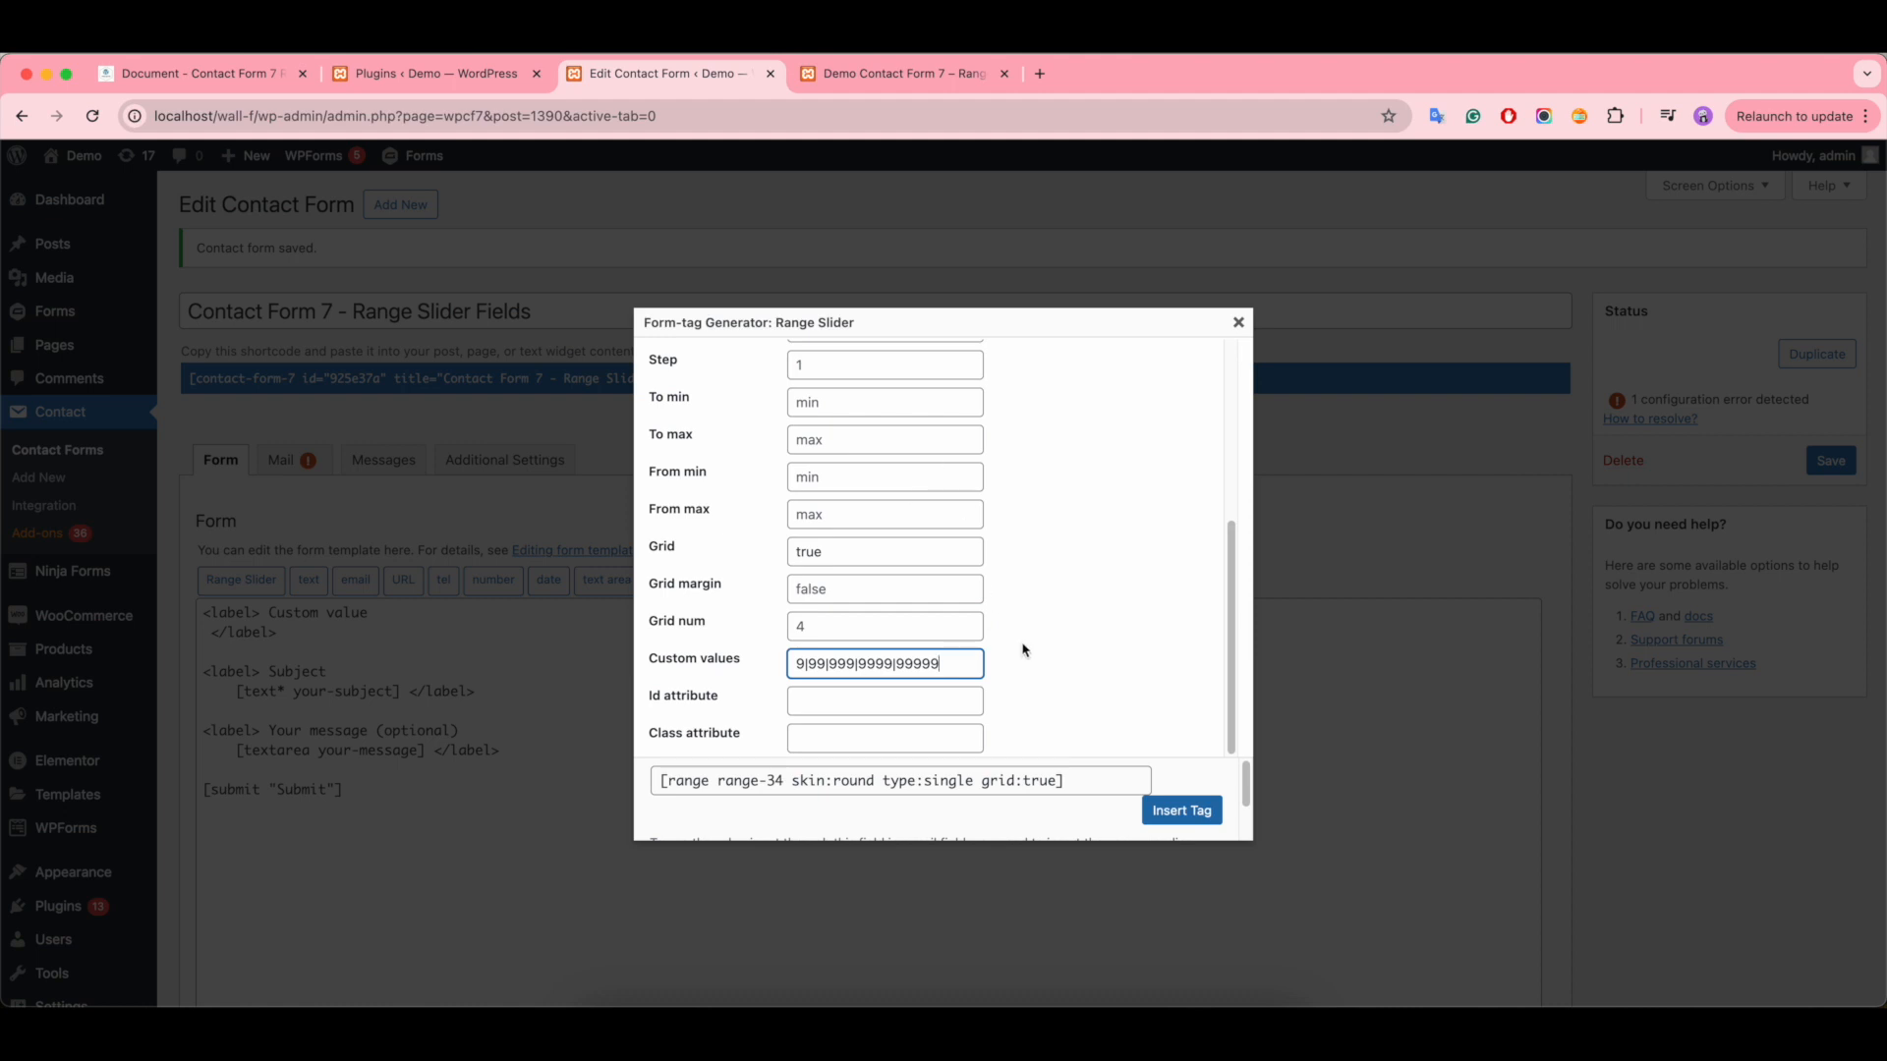
pyautogui.click(1187, 812)
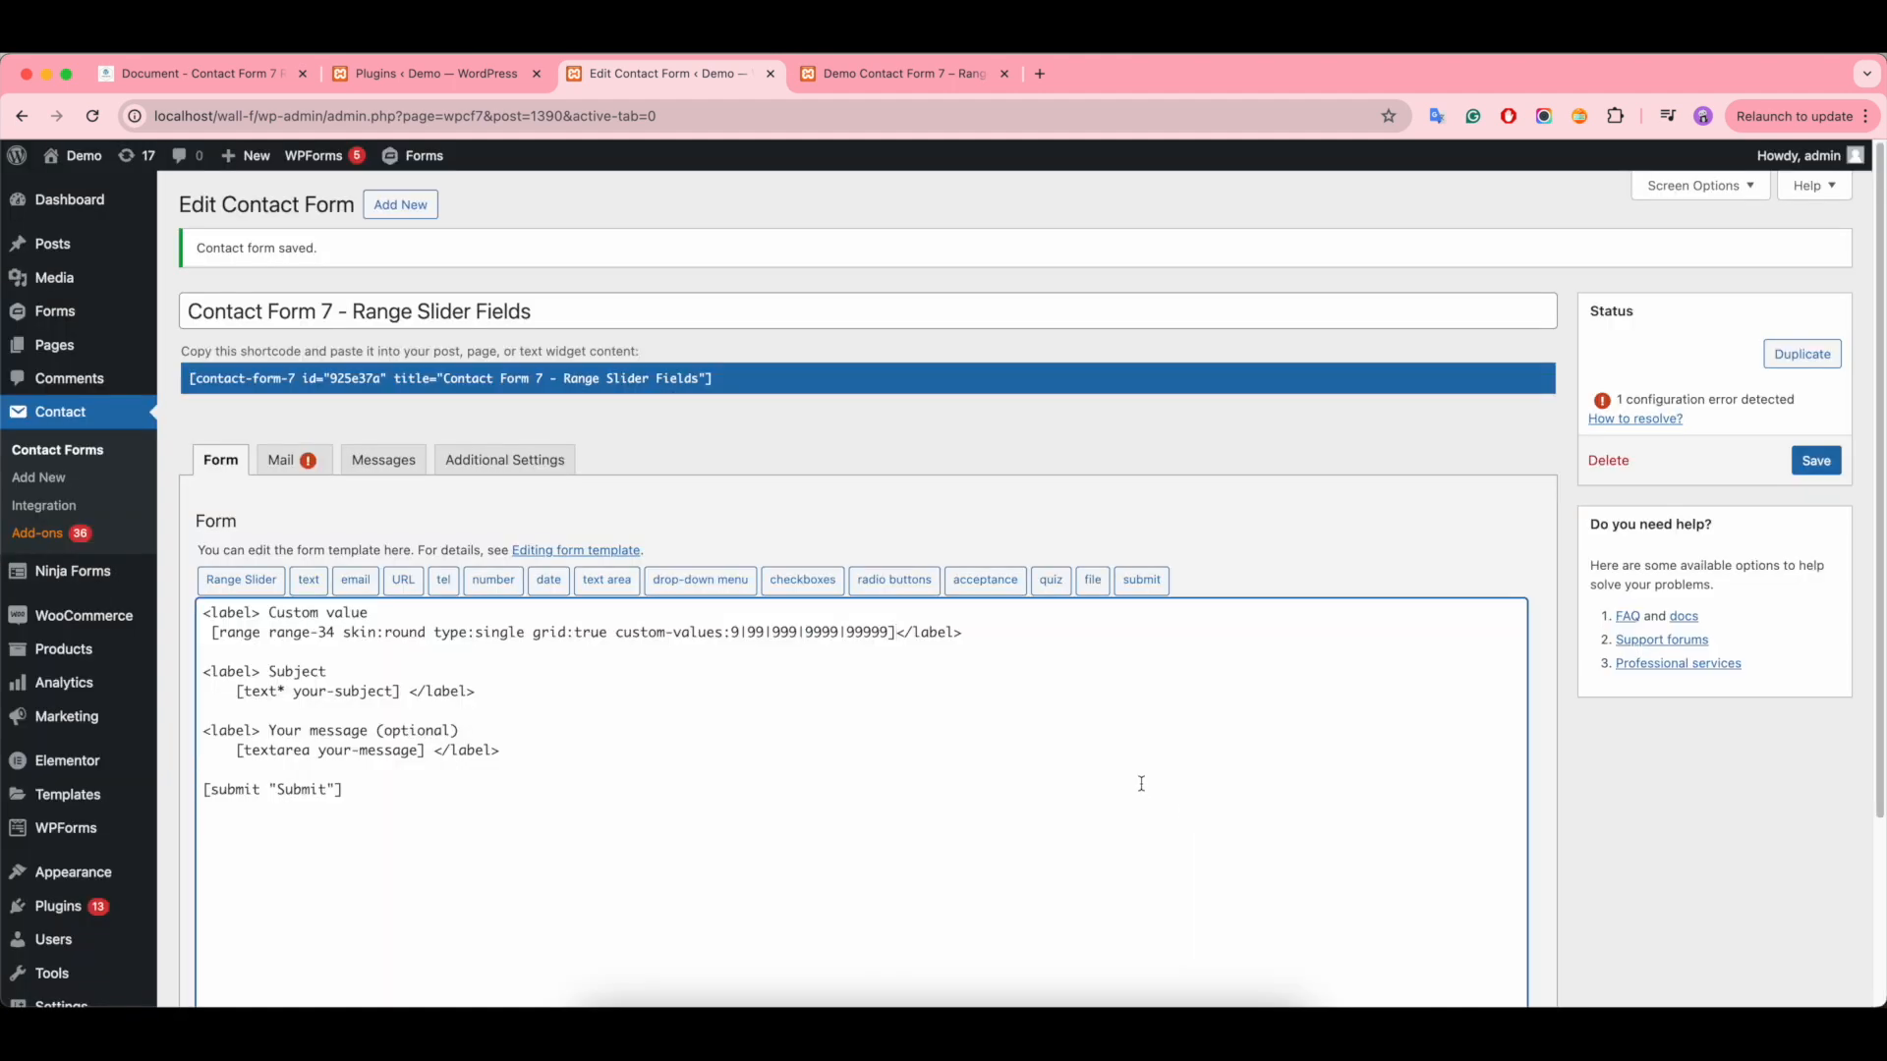
# - Save the contact form, reload the demo page, and move the Custom value slider's handle to 99 999
pyautogui.click(1816, 462)
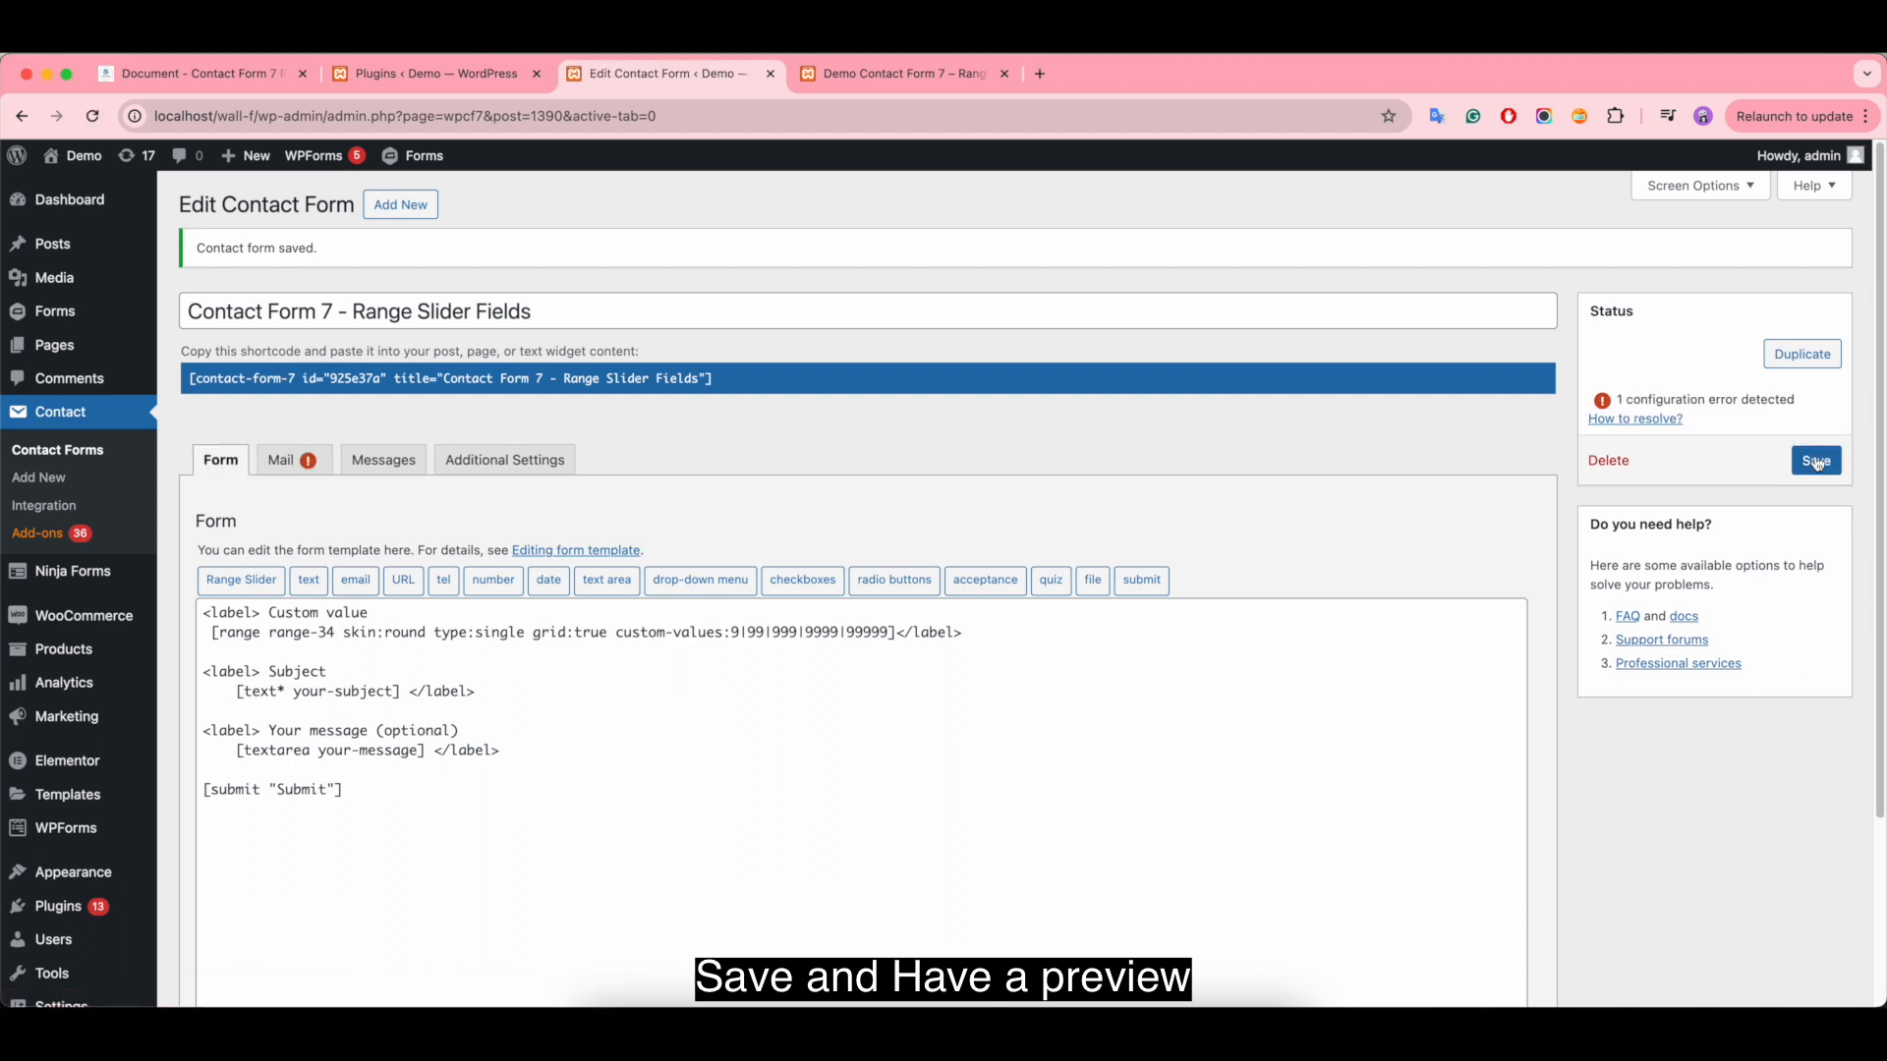
pyautogui.click(894, 74)
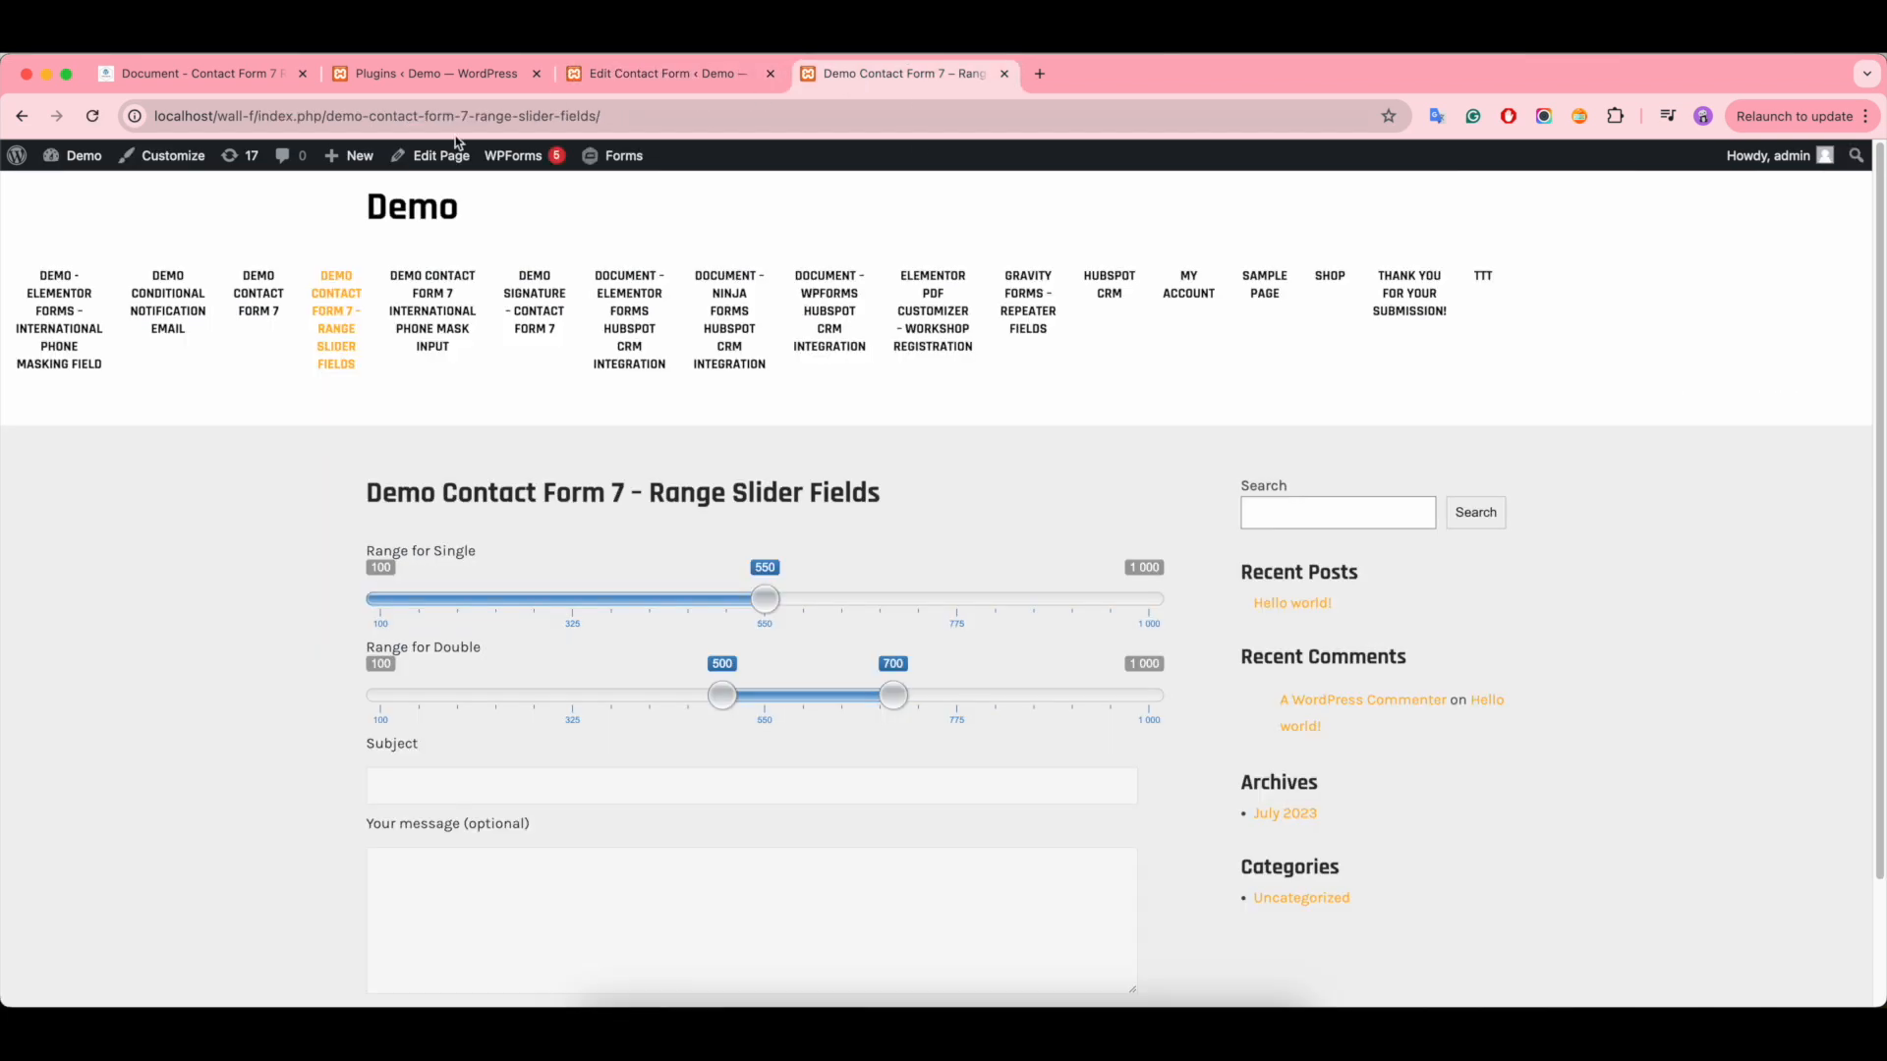
pyautogui.click(92, 116)
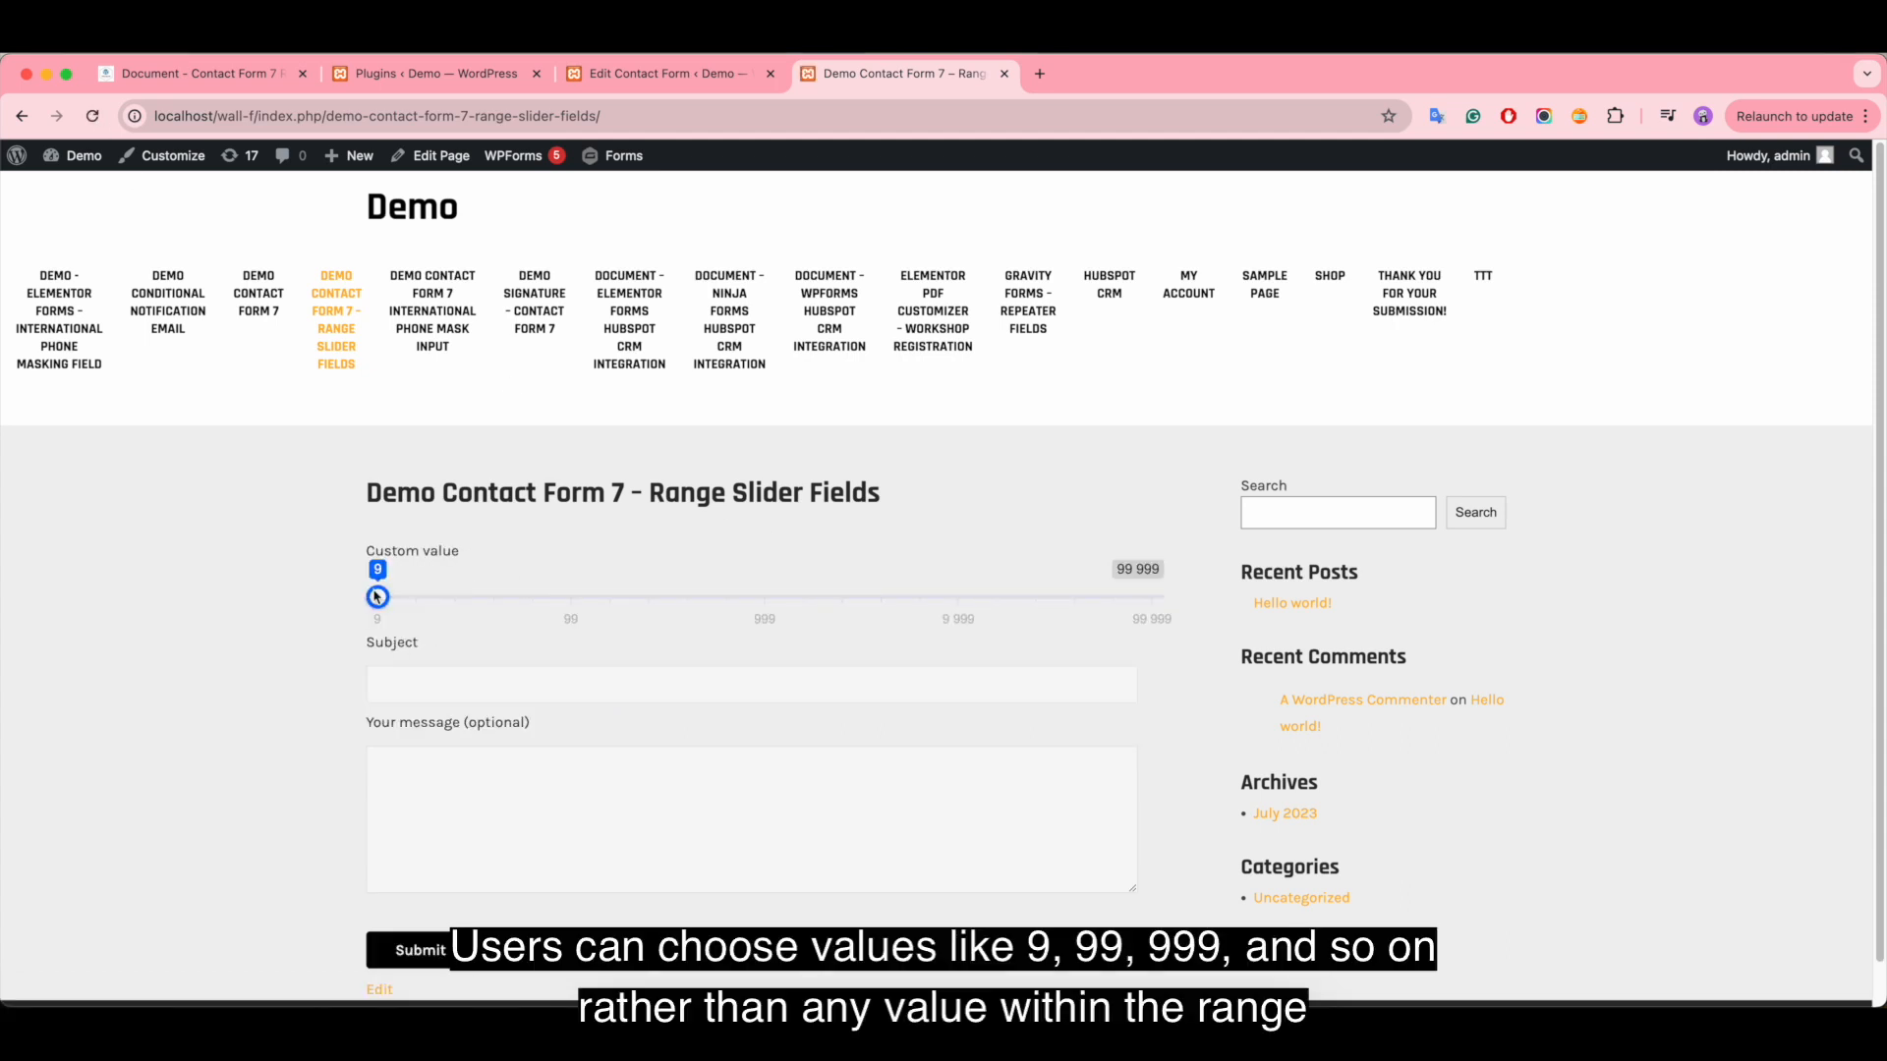
pyautogui.moveTo(381, 598); pyautogui.dragTo(1117, 618)
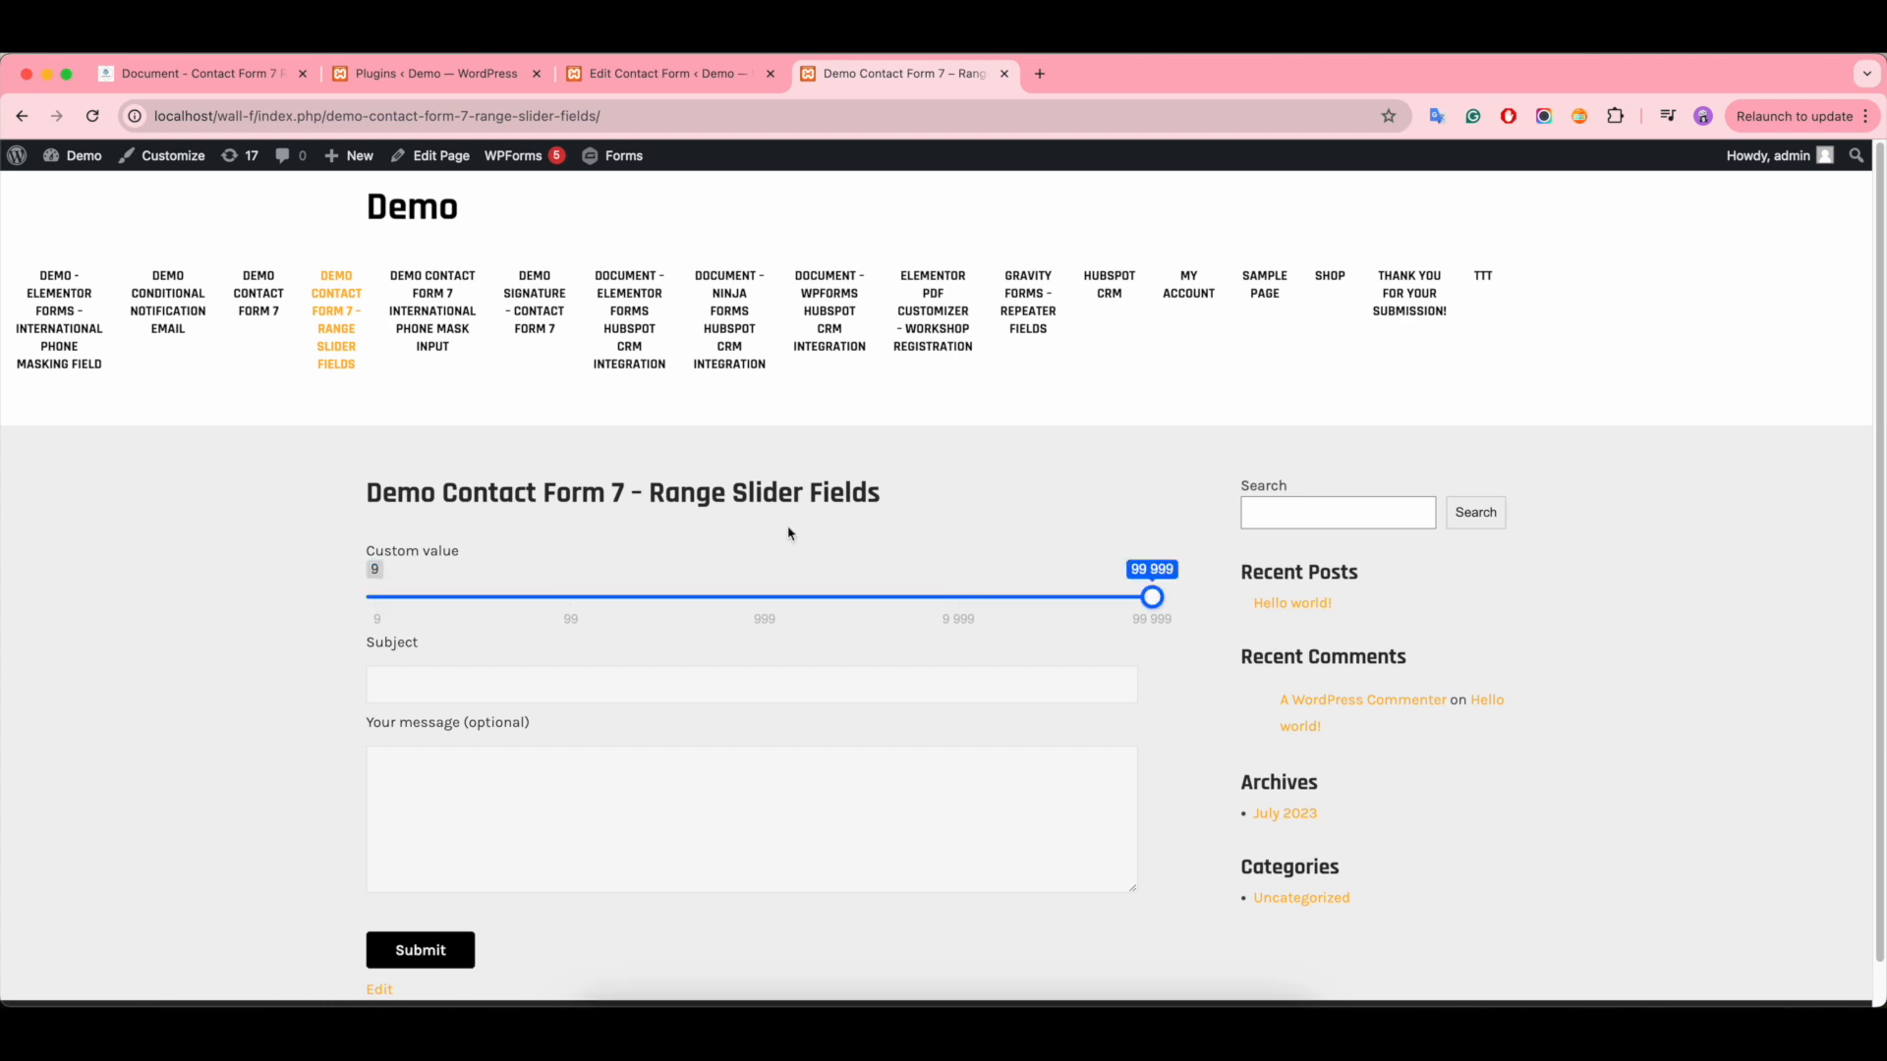
# - In the form template, change the Custom value range tag's type to double and add prefix:$
pyautogui.click(685, 81)
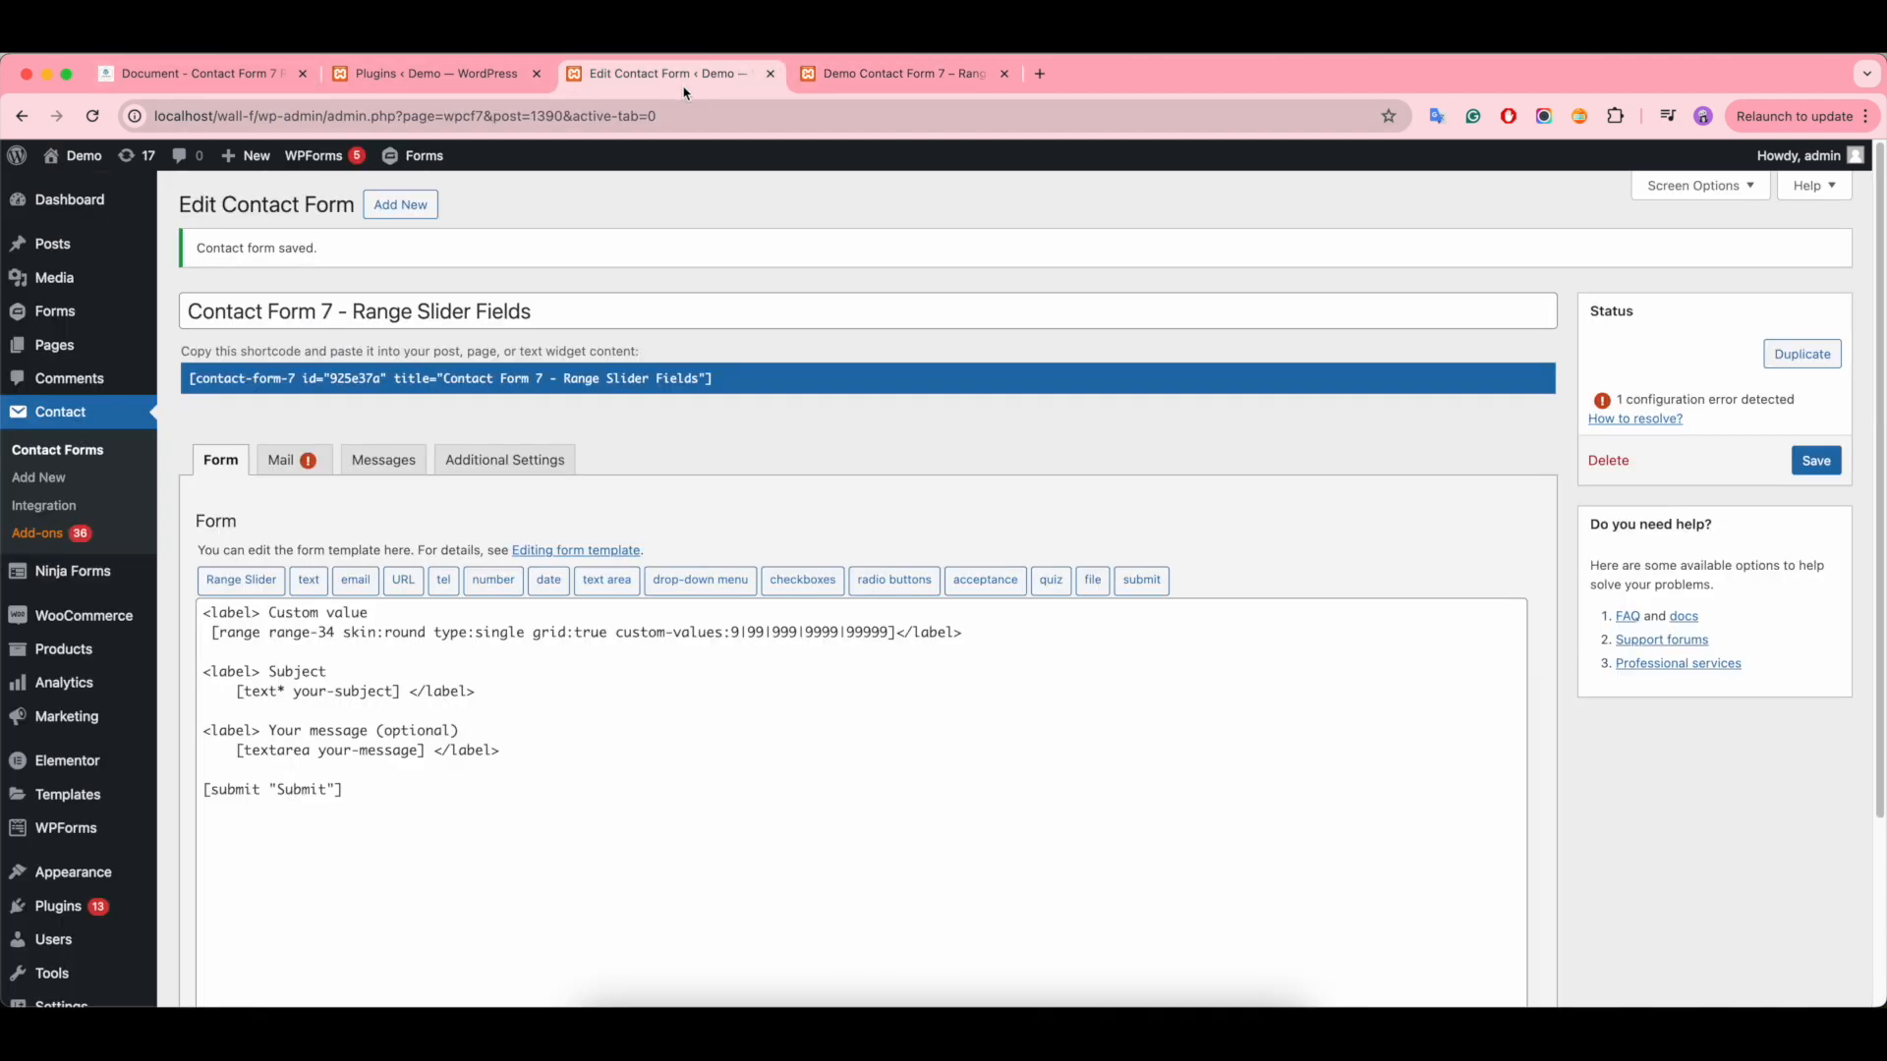
pyautogui.click(892, 637)
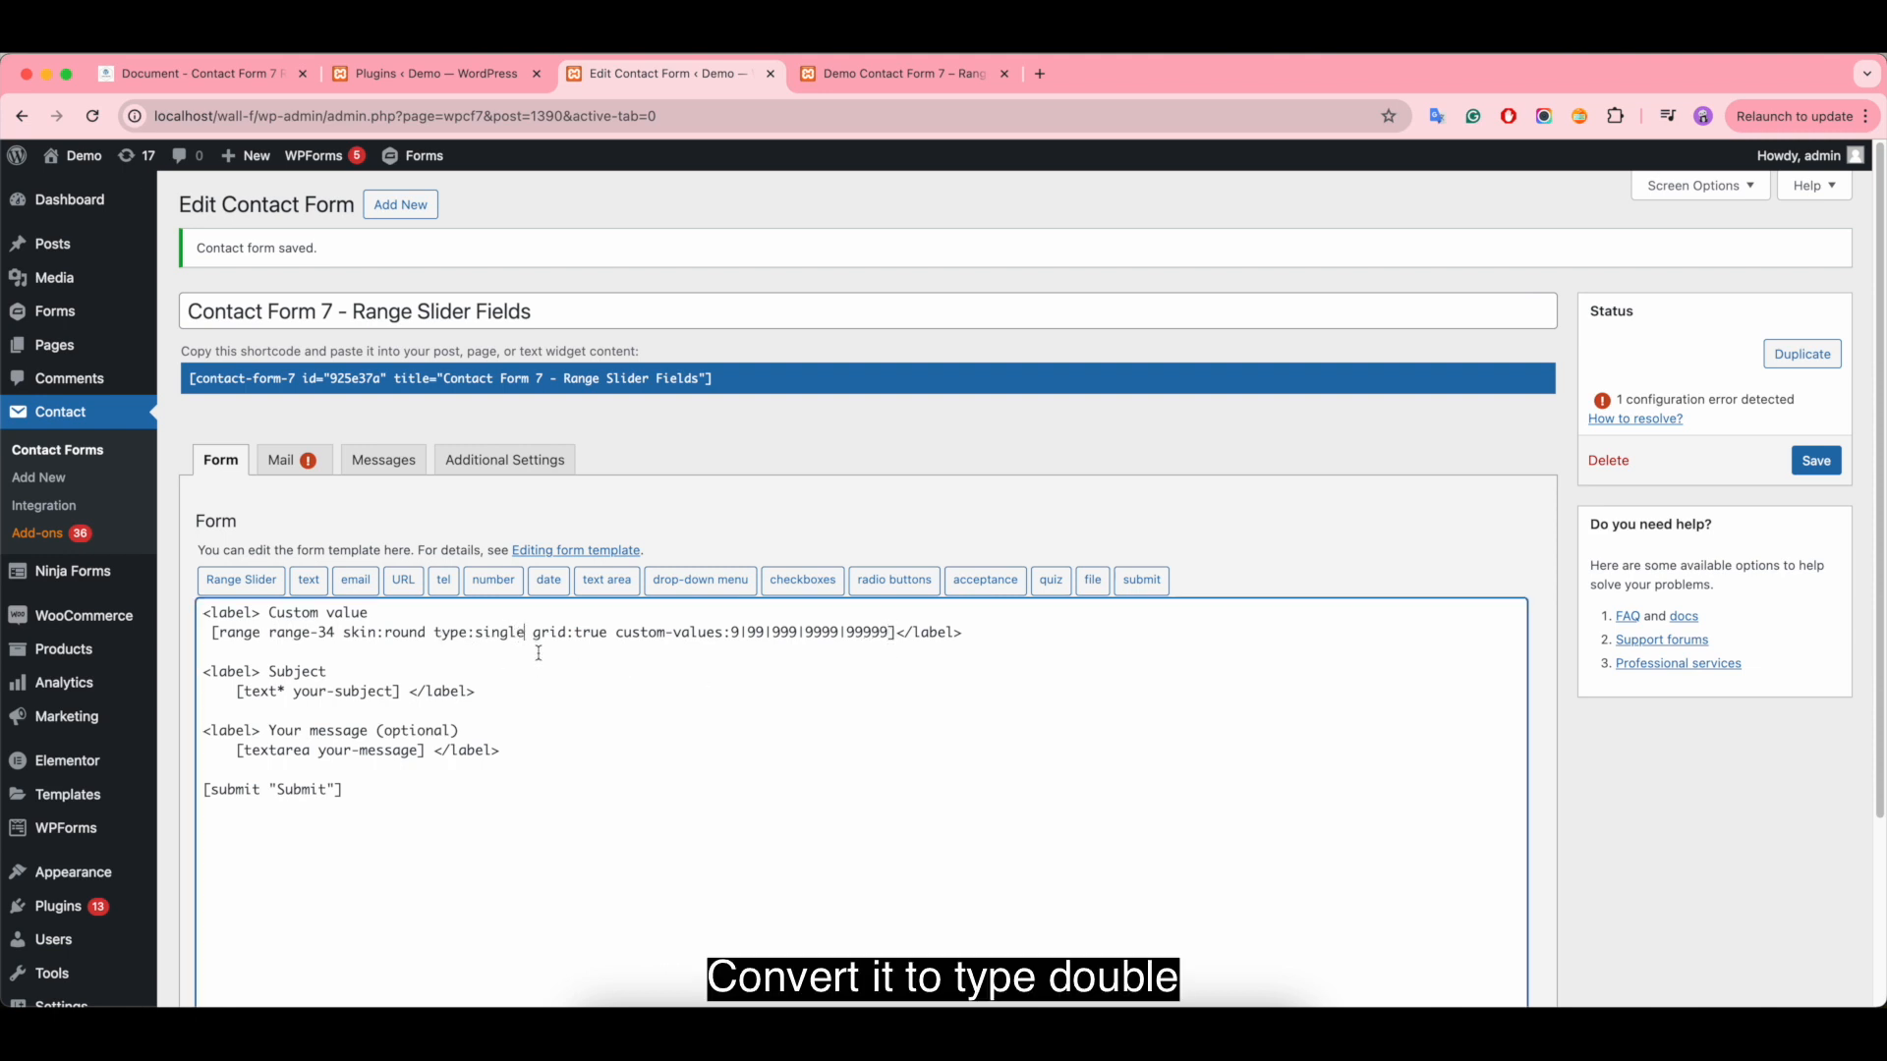
pyautogui.press('BackSpace')
pyautogui.press('BackSpace')
pyautogui.press('BackSpace')
pyautogui.press('BackSpace')
pyautogui.press('BackSpace')
pyautogui.press('BackSpace')
pyautogui.write('double')
pyautogui.click(897, 632)
pyautogui.write('prefix:$')
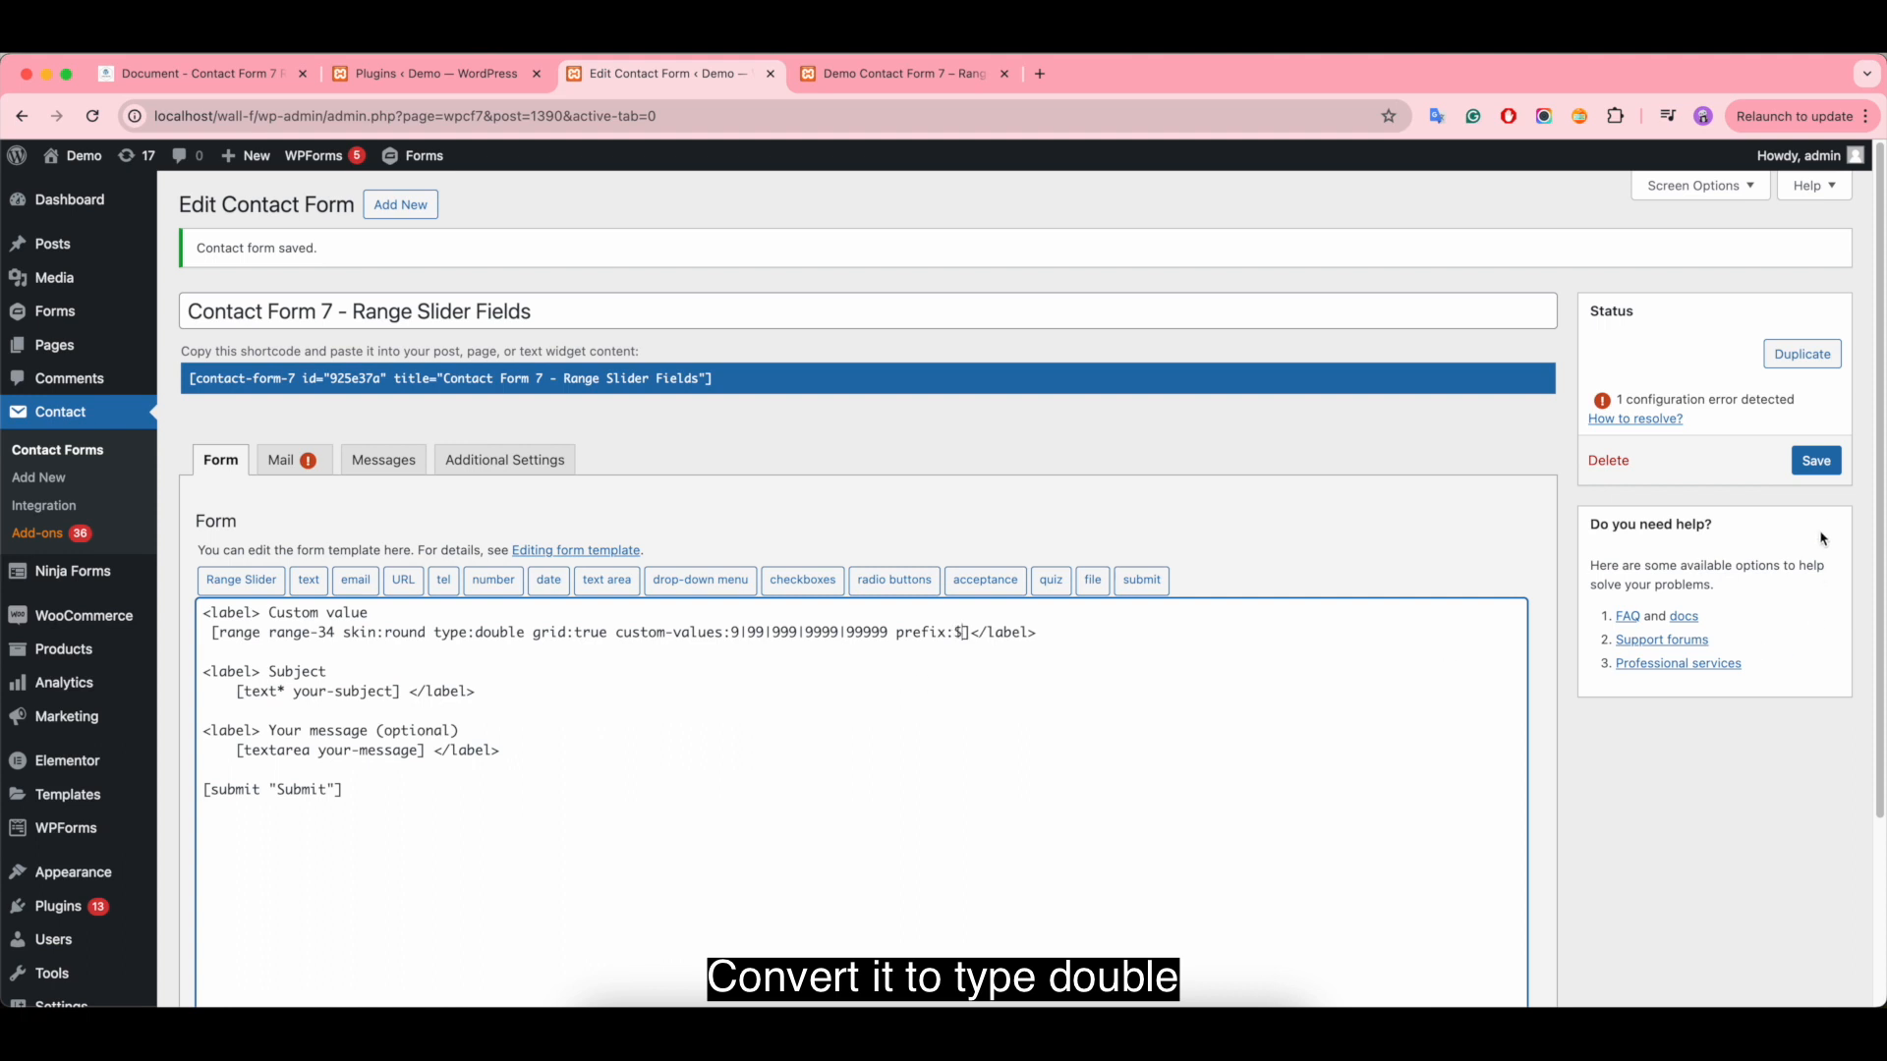
# - Save the contact form, reload the demo page, and test both Custom value handles, ending at $ 999 and $ 99 999
pyautogui.click(1816, 461)
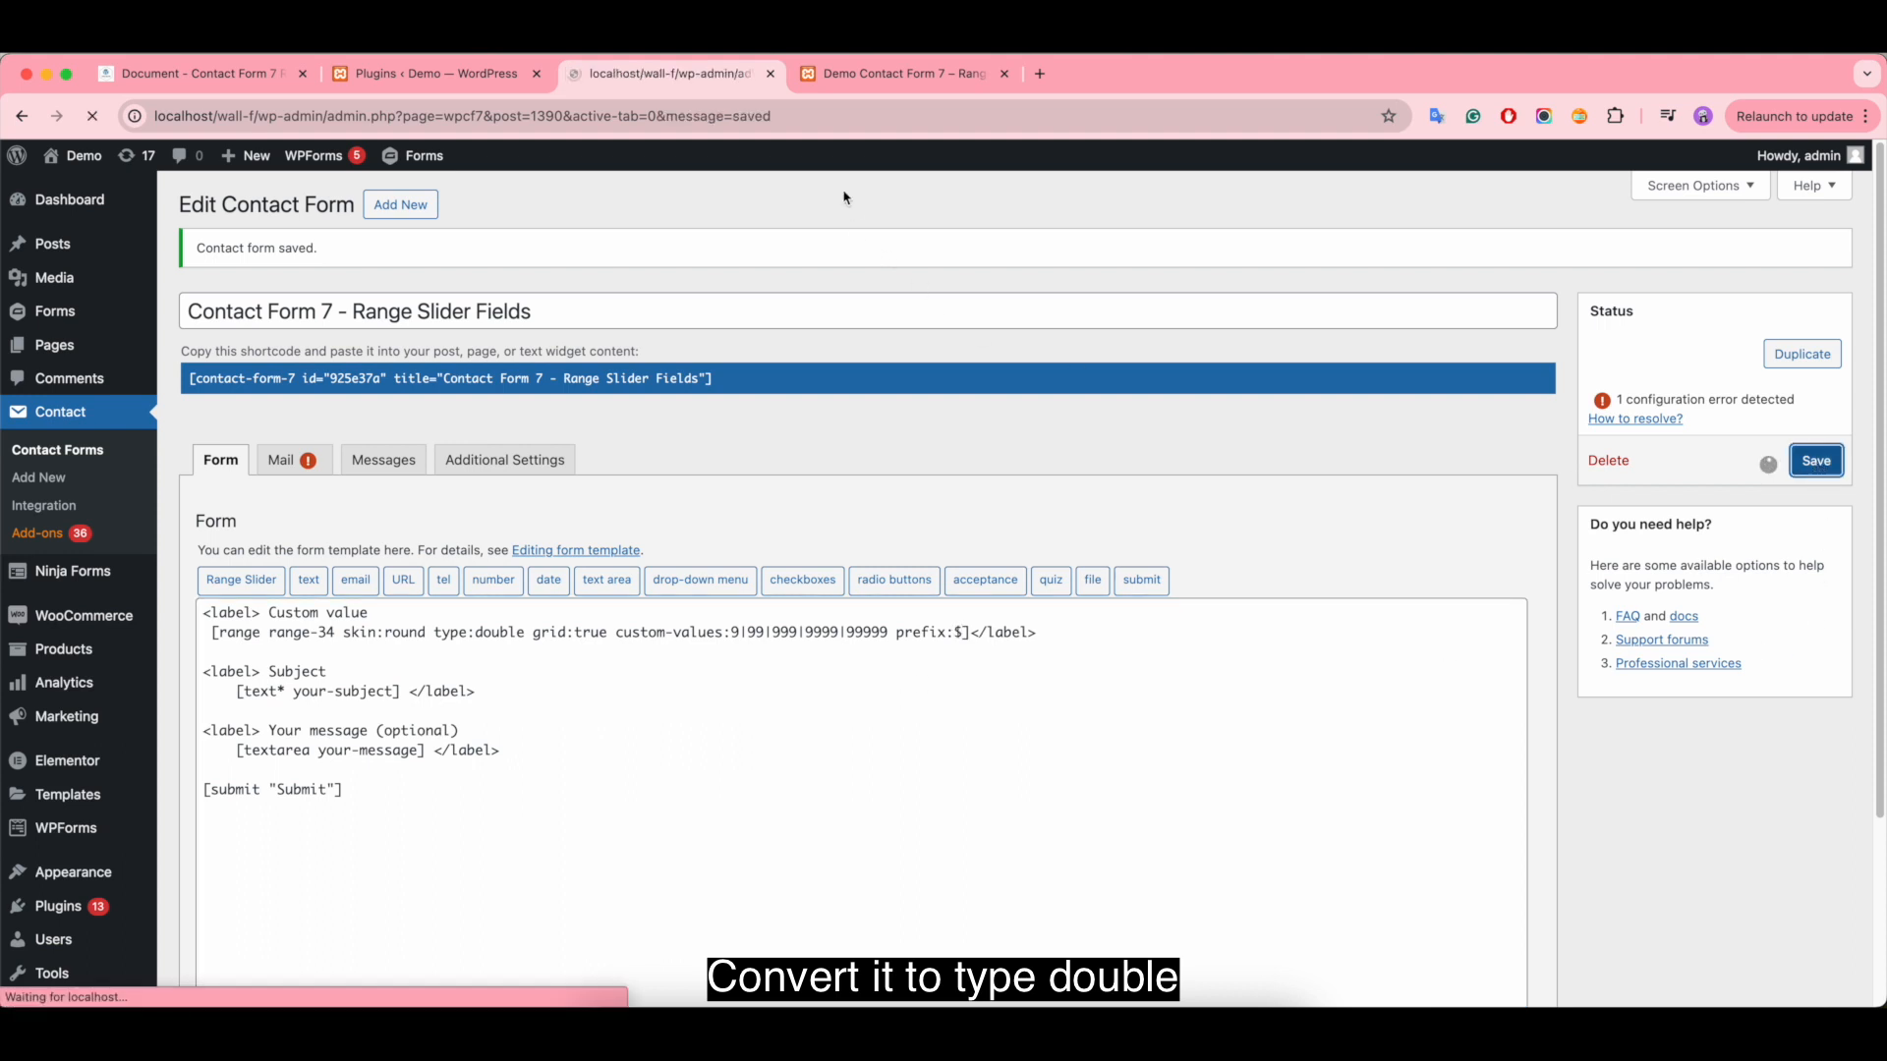
pyautogui.click(894, 74)
pyautogui.click(94, 116)
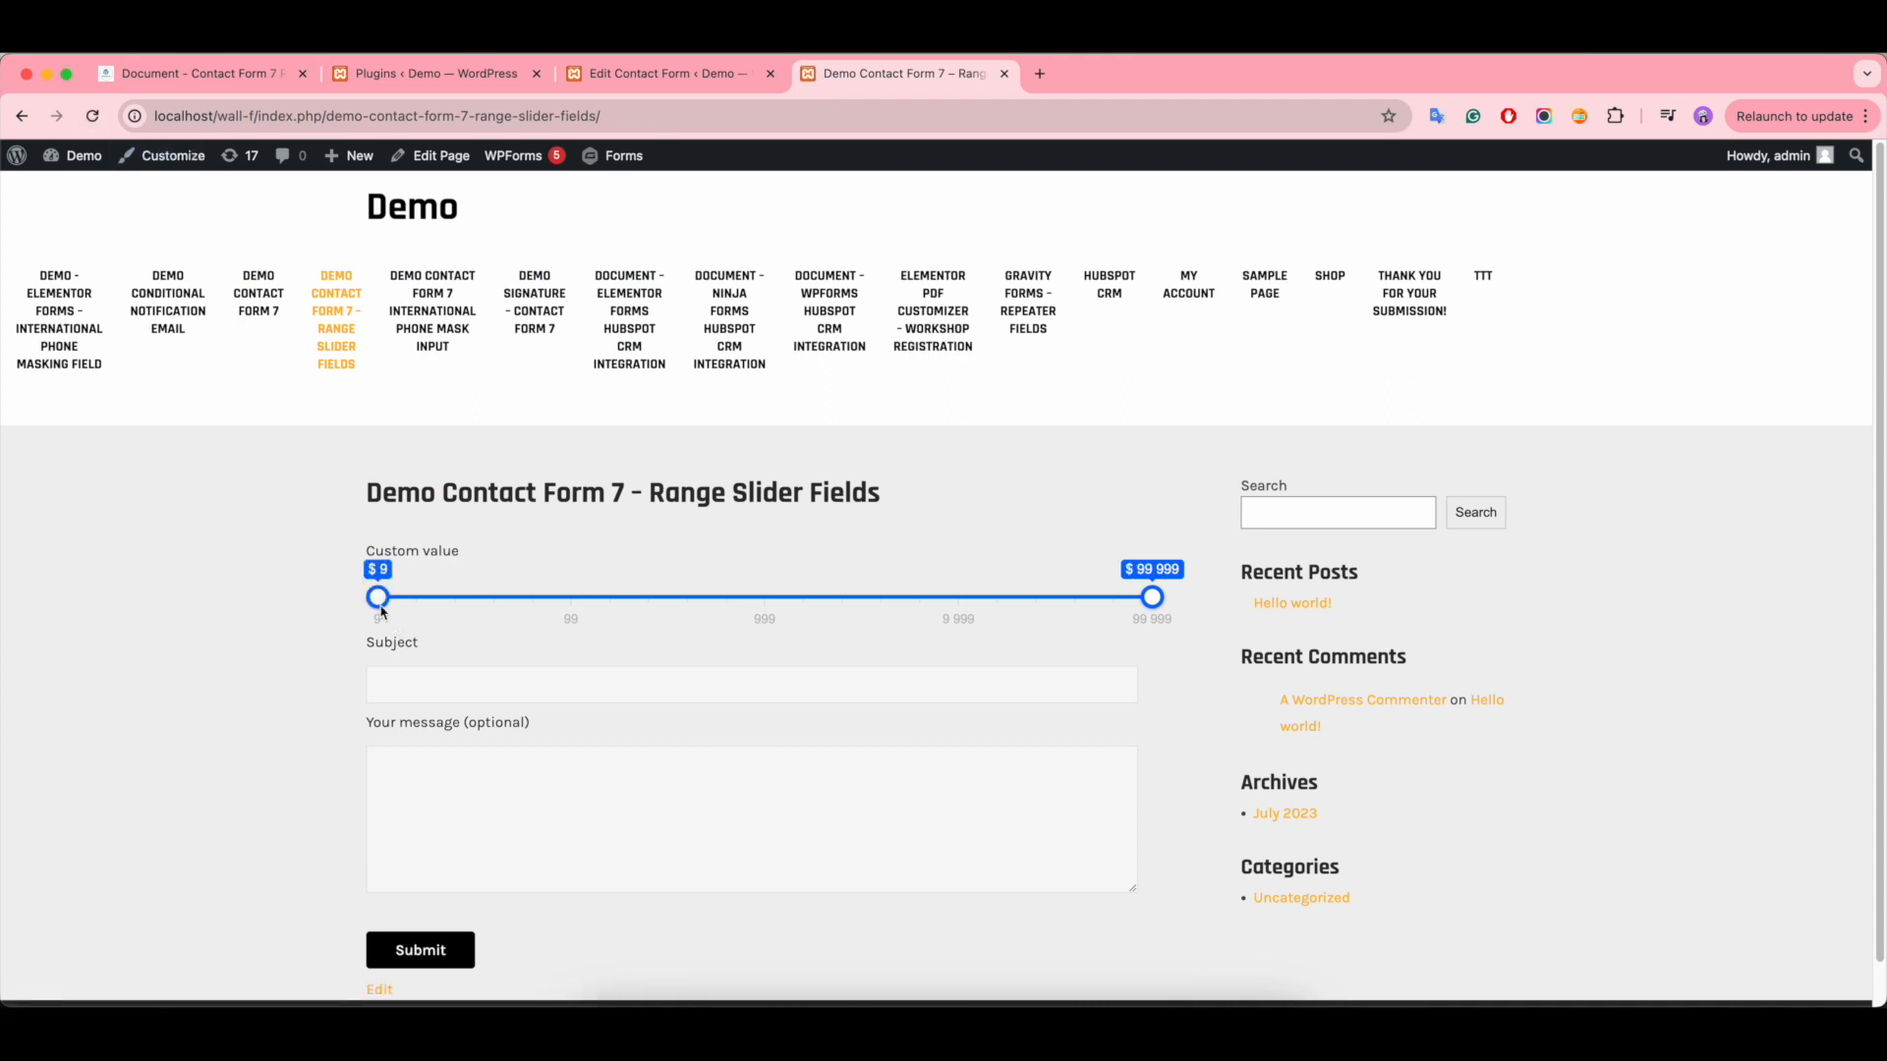
pyautogui.moveTo(383, 610); pyautogui.dragTo(493, 605)
pyautogui.moveTo(1152, 598); pyautogui.dragTo(904, 604)
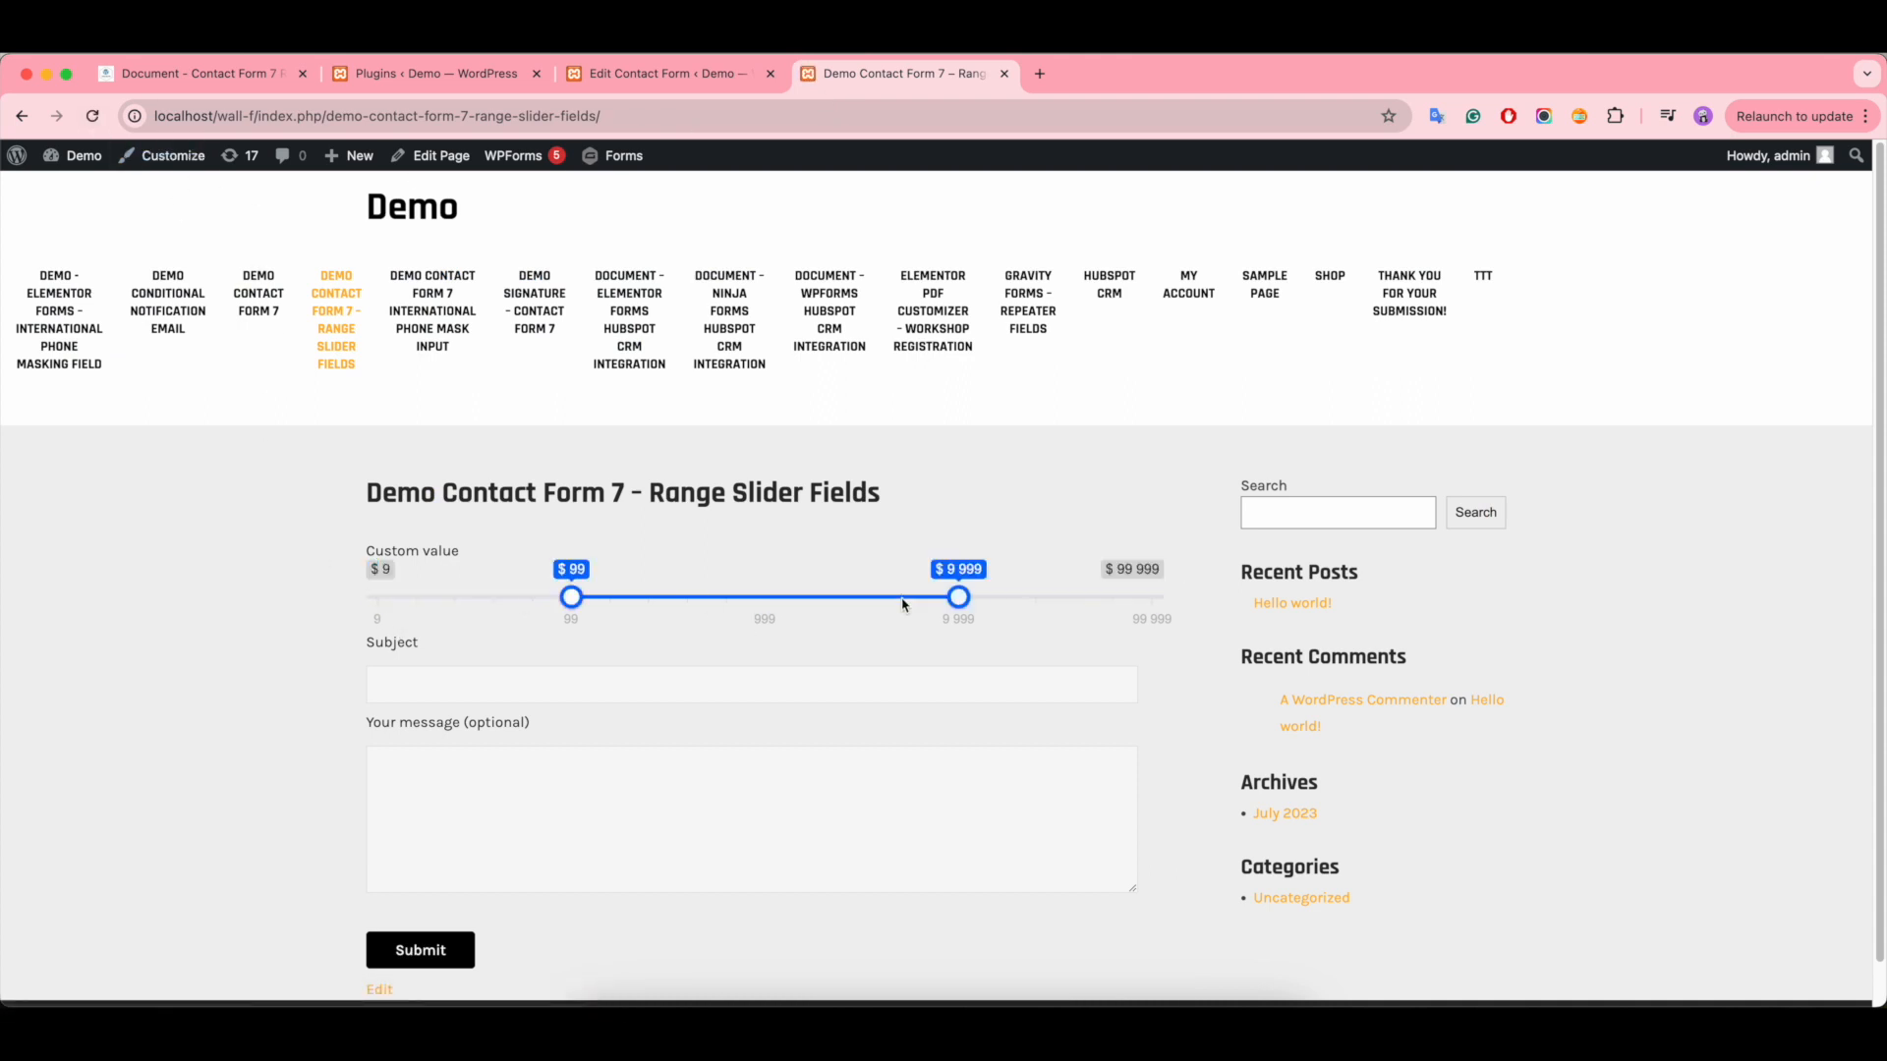
pyautogui.moveTo(575, 602); pyautogui.dragTo(719, 601)
pyautogui.moveTo(950, 594); pyautogui.dragTo(1109, 598)
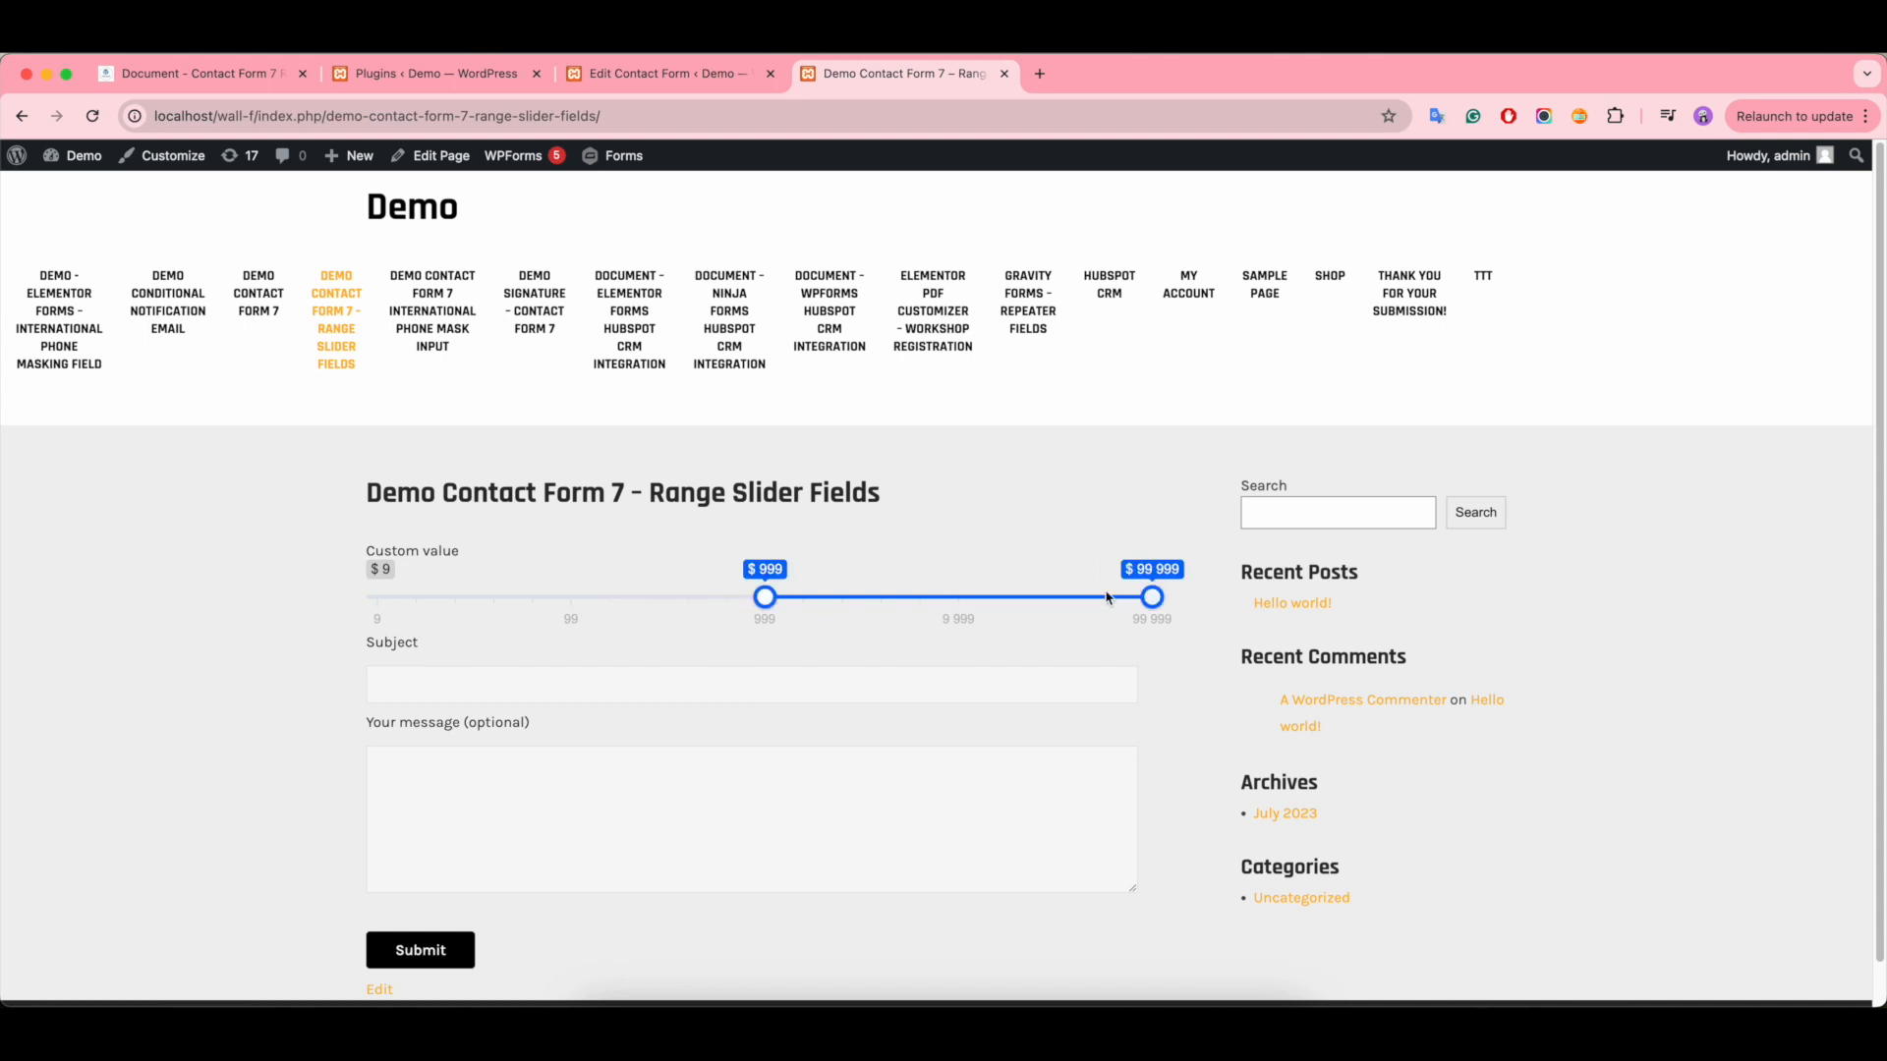
# - Read the documentation section on handle control for the double type and return to the contact form editor
pyautogui.click(603, 86)
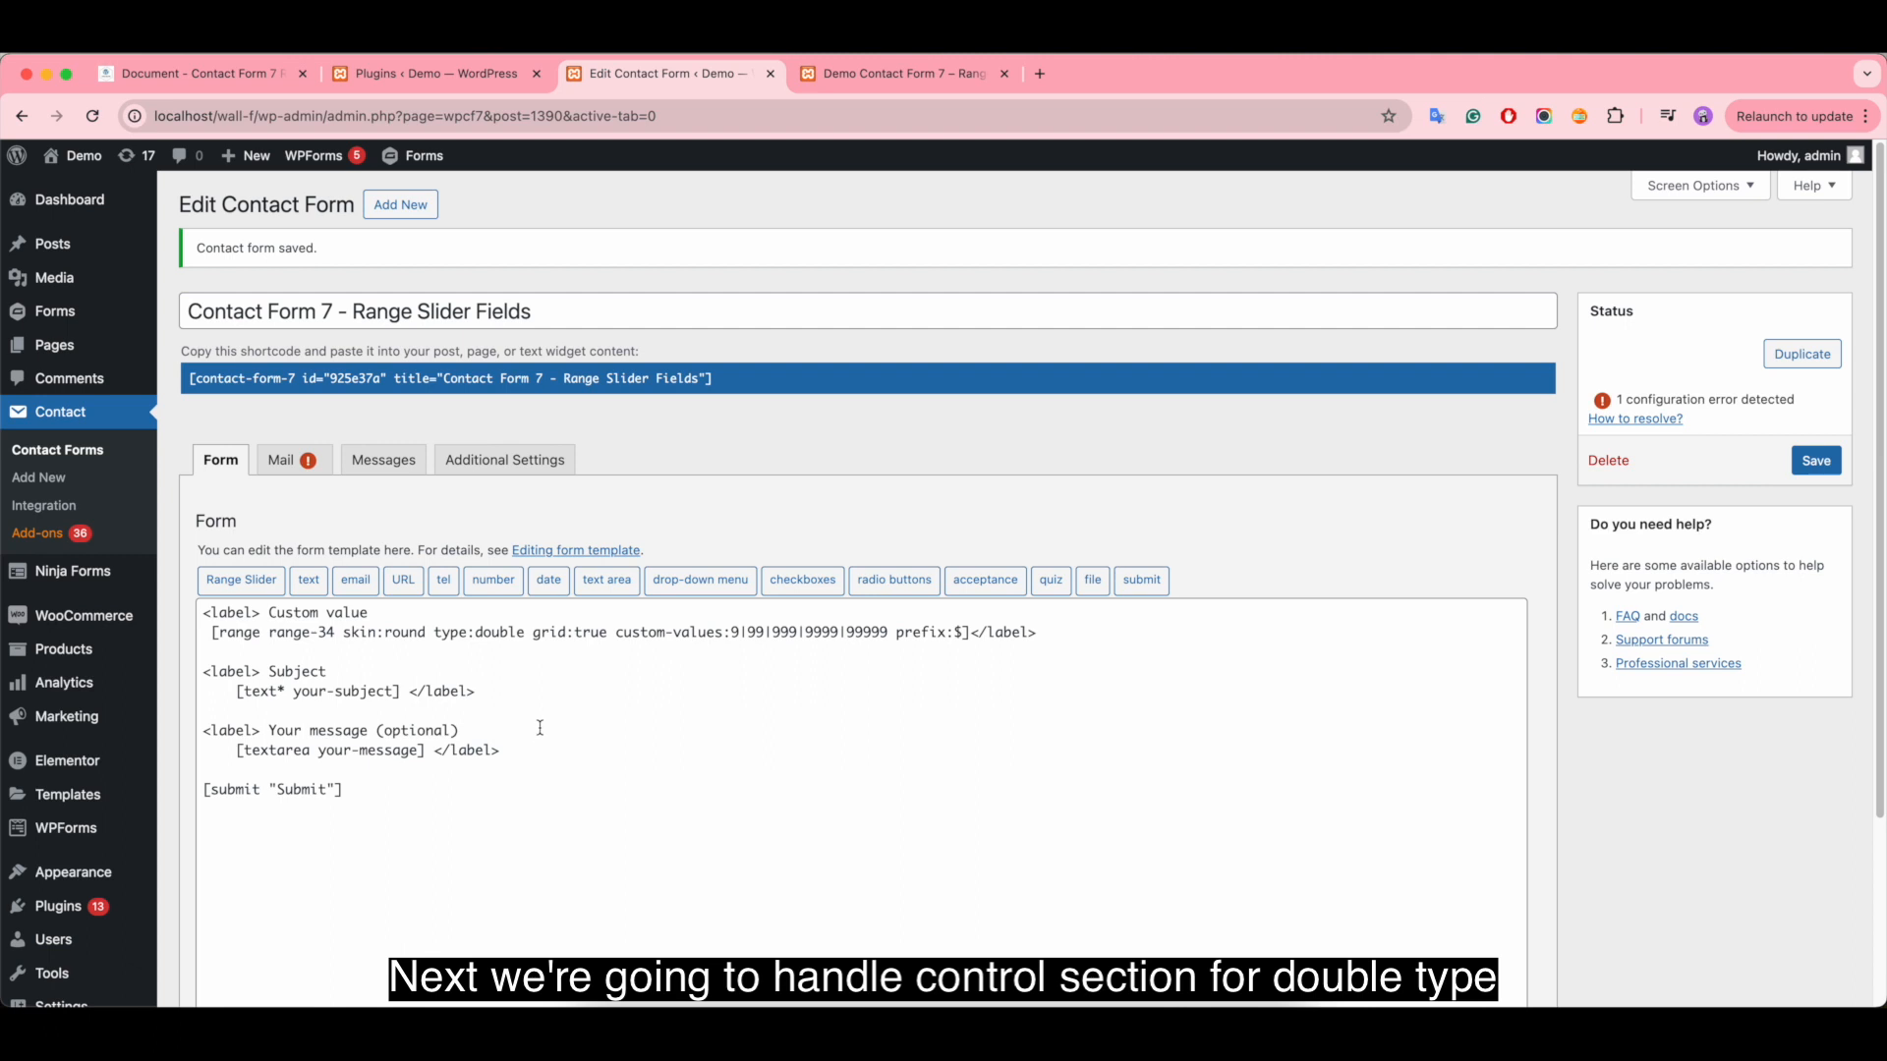
pyautogui.click(197, 74)
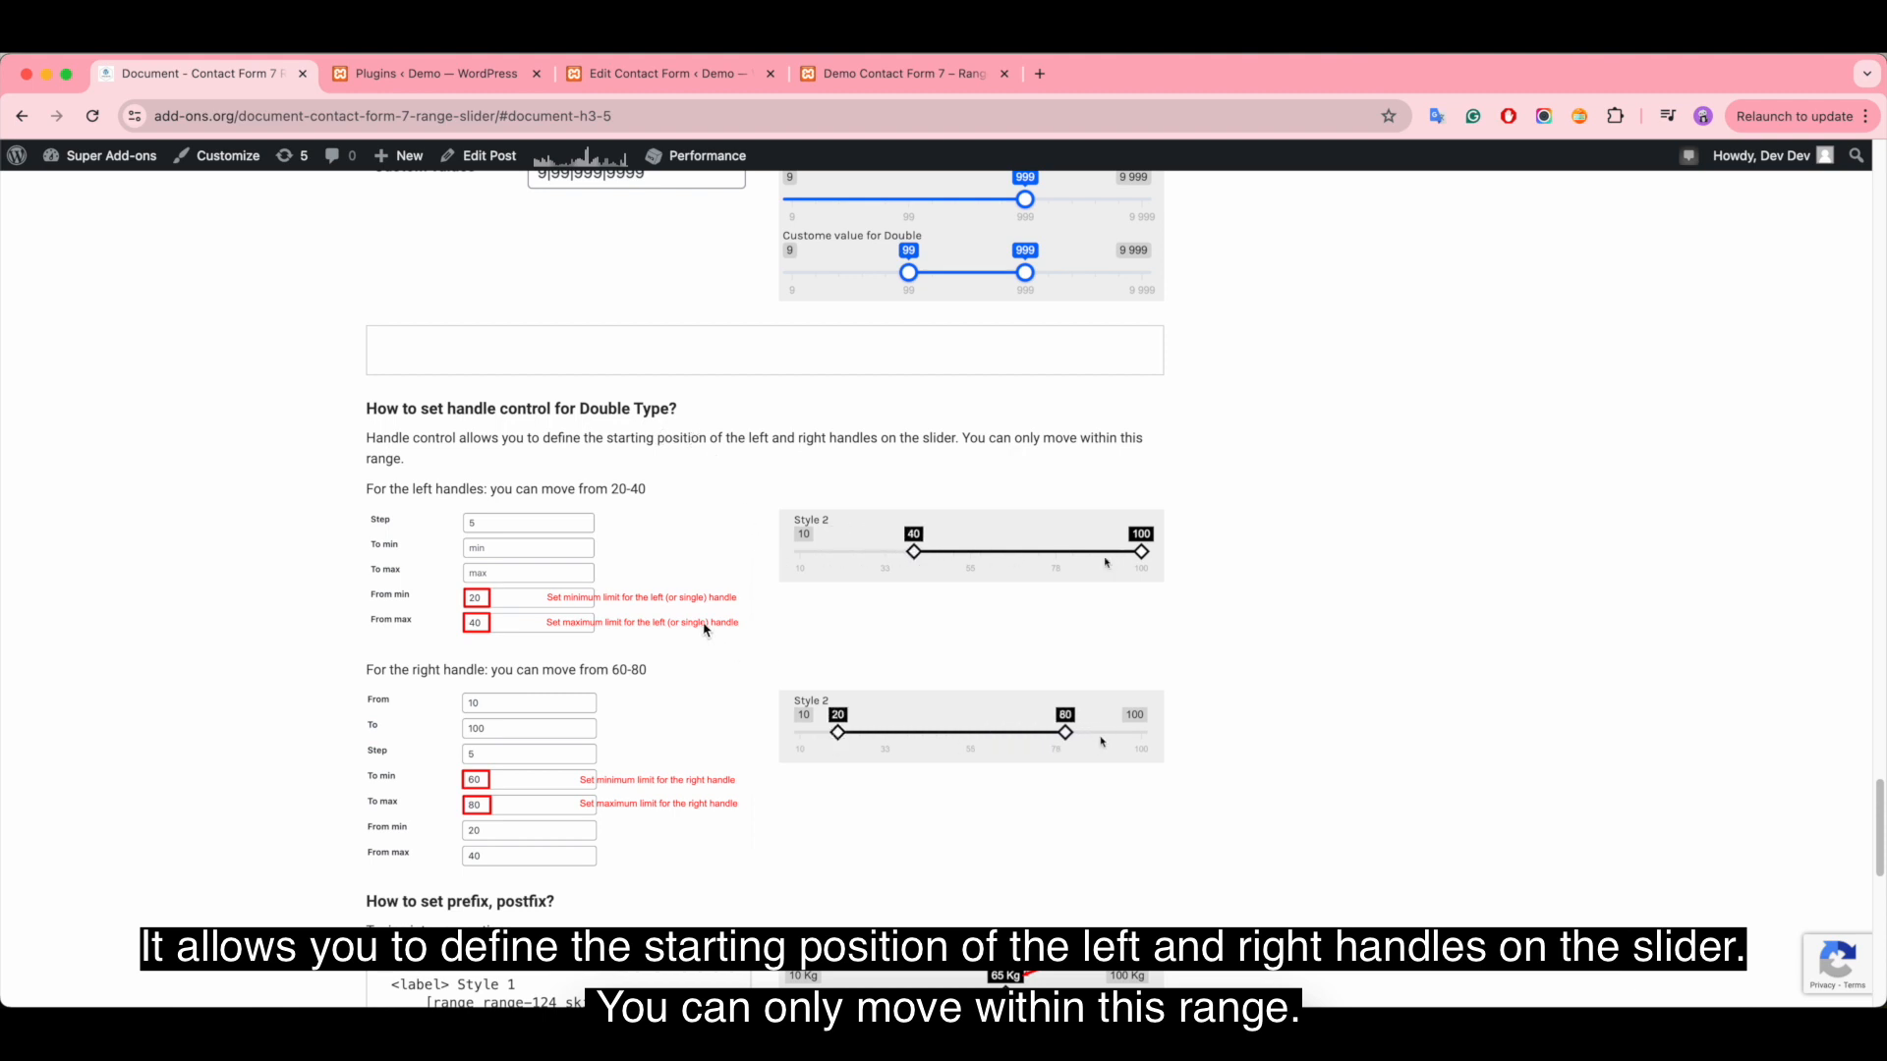
pyautogui.click(650, 81)
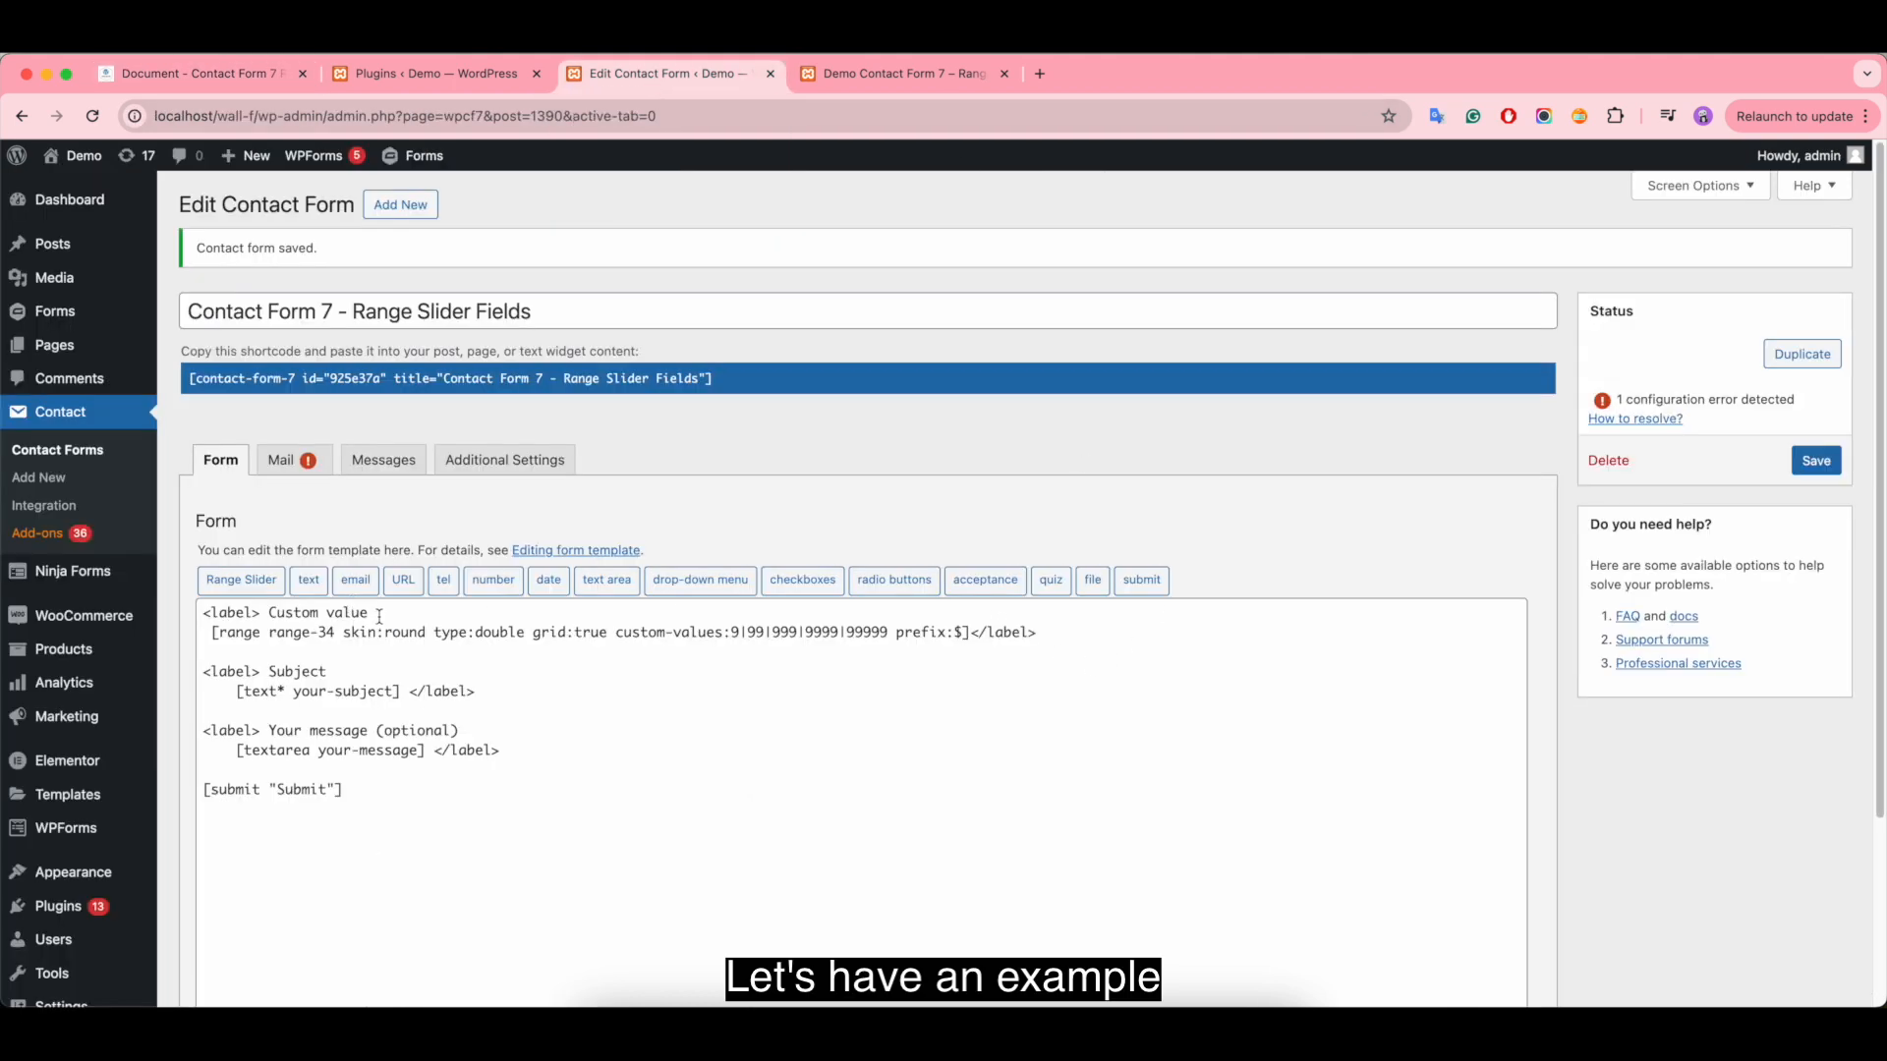
# - Rename the Custom value label as "Handle control" and delete the range tag inside it
pyautogui.moveTo(380, 616); pyautogui.dragTo(271, 612)
pyautogui.press('BackSpace')
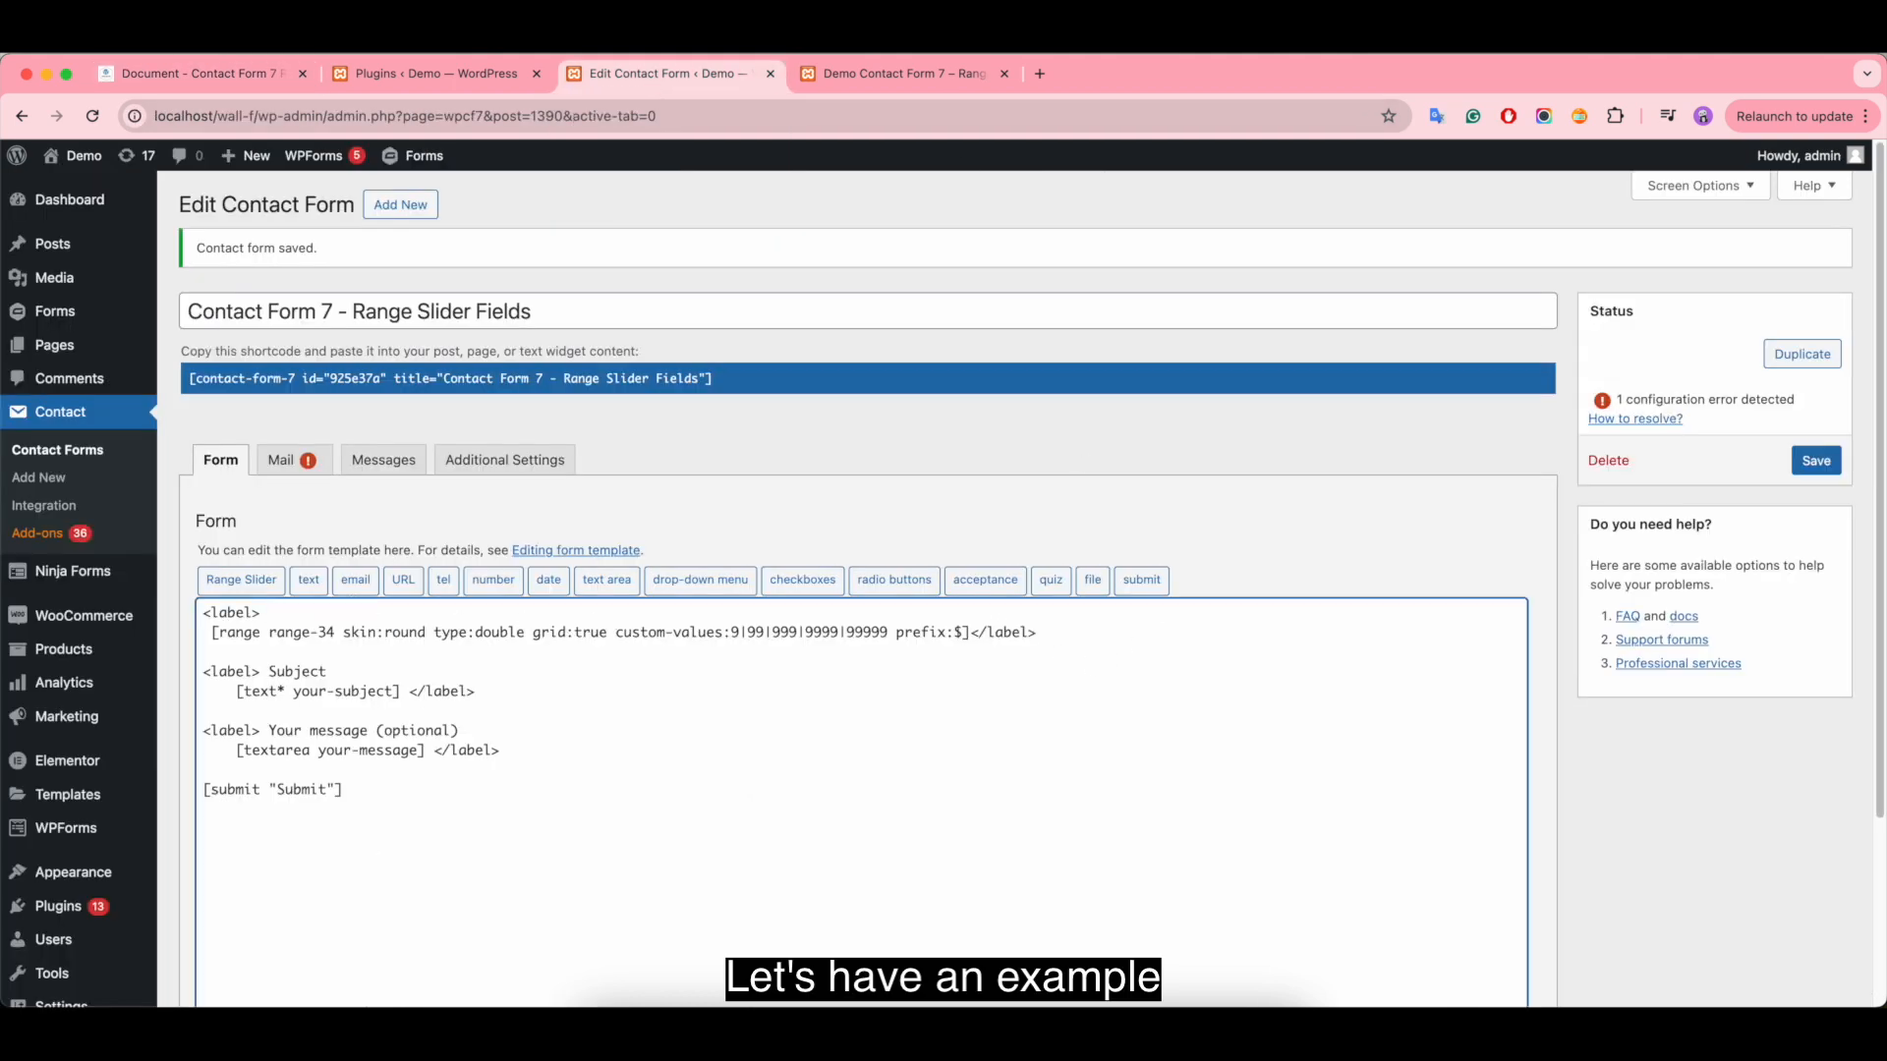
pyautogui.write('Handle control')
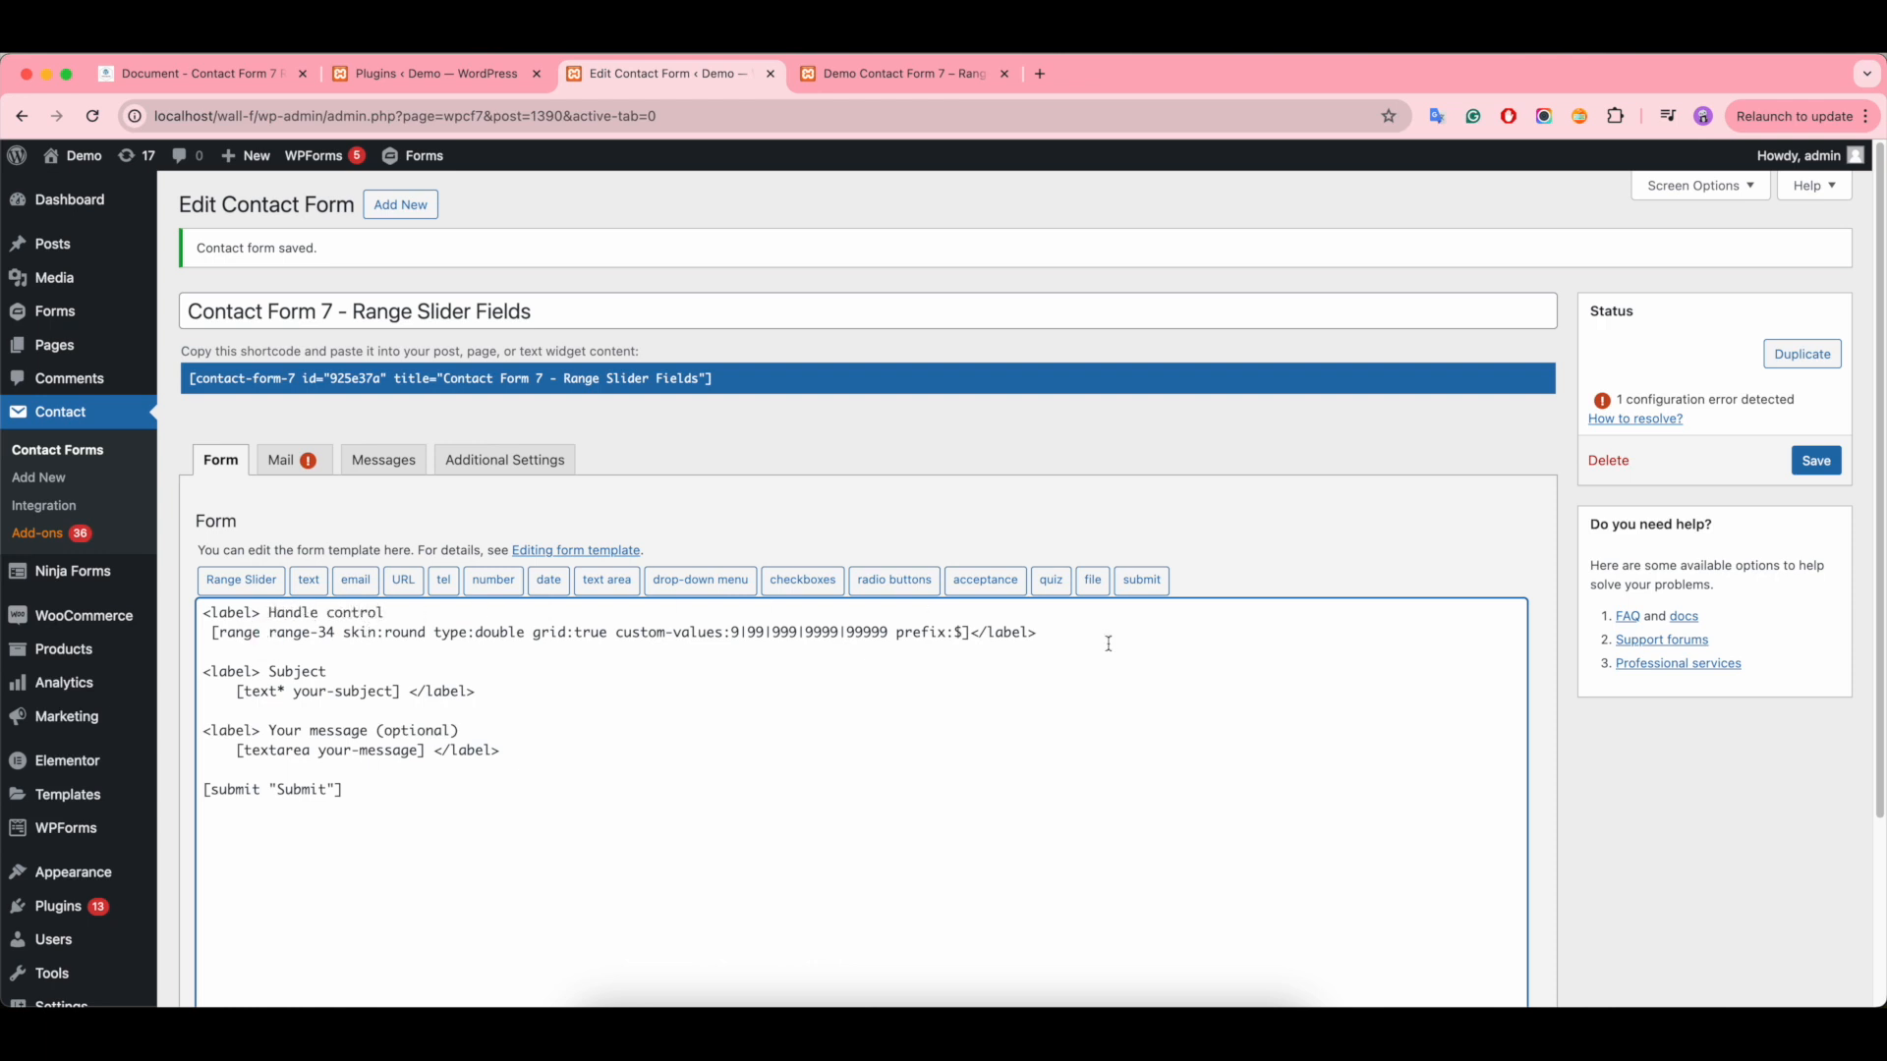
pyautogui.moveTo(971, 630); pyautogui.dragTo(210, 640)
pyautogui.press('BackSpace')
# - Start a new range slider tag inside the Handle control label with skin square and type double
pyautogui.click(242, 581)
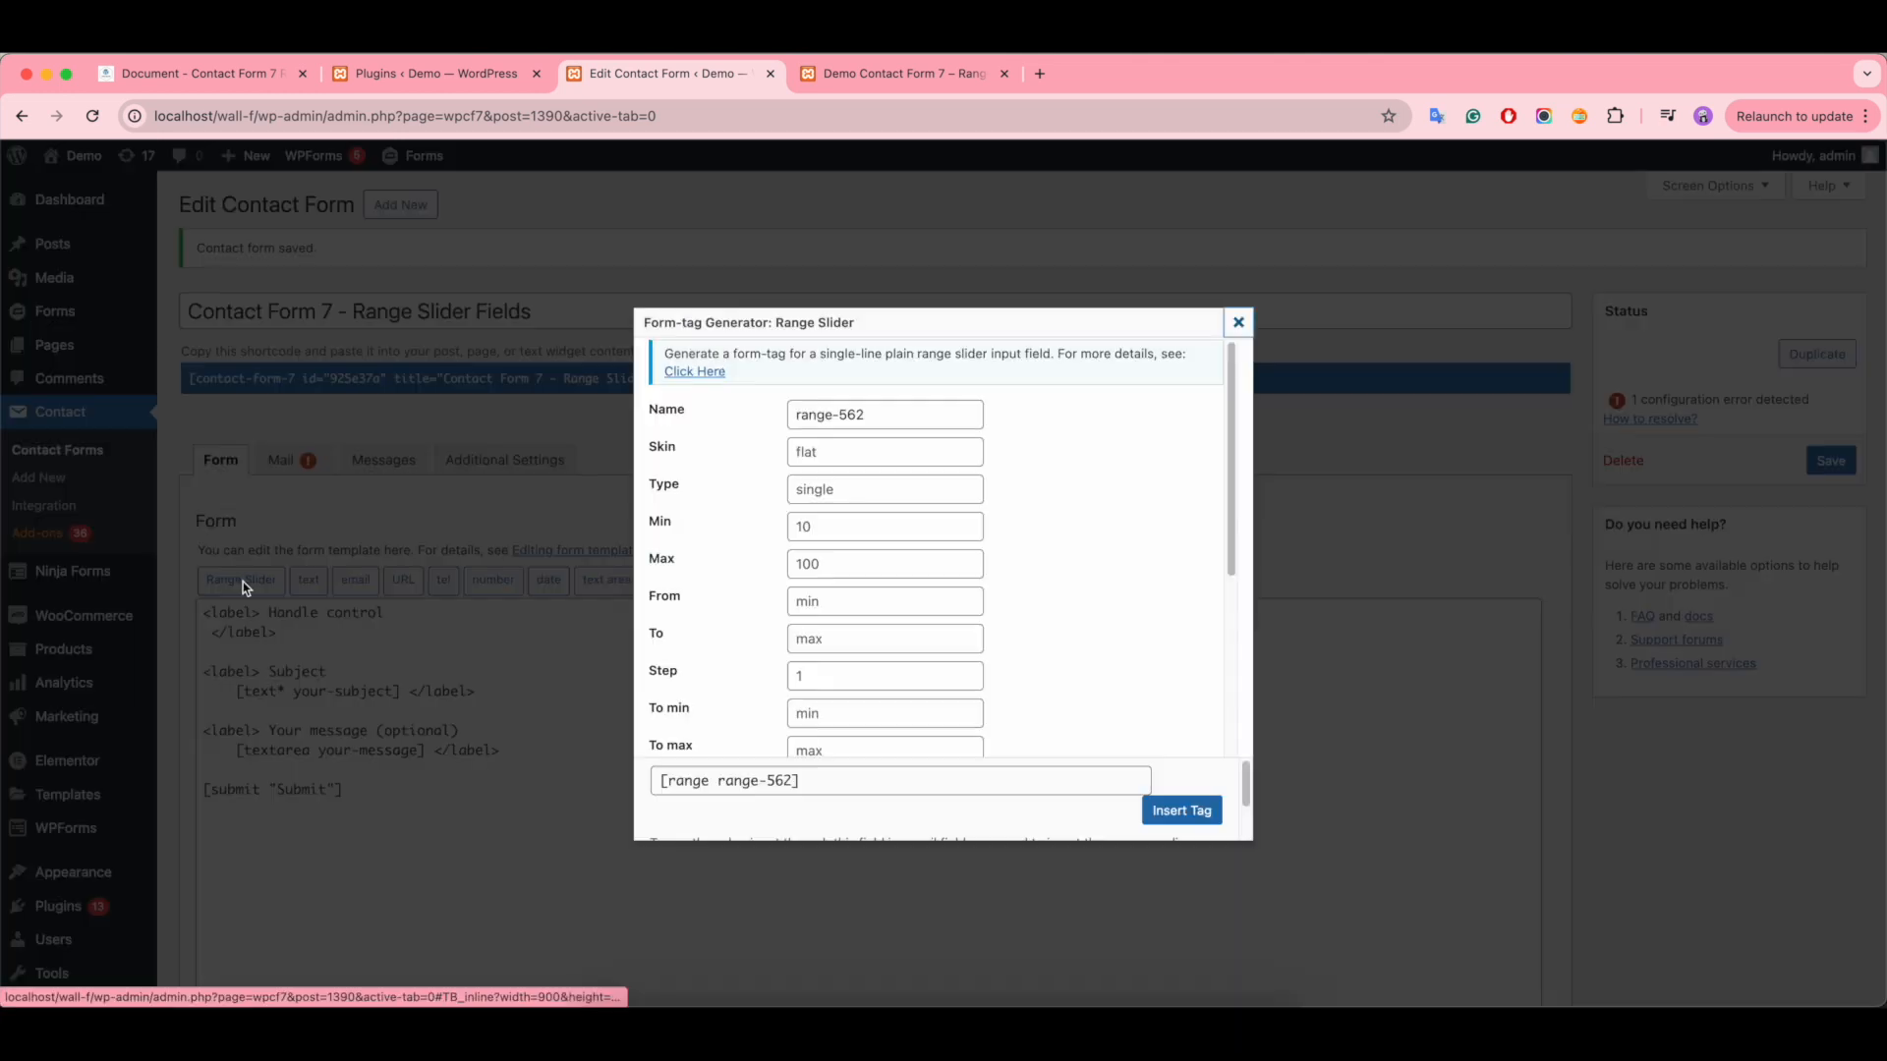
pyautogui.click(832, 454)
pyautogui.write('square')
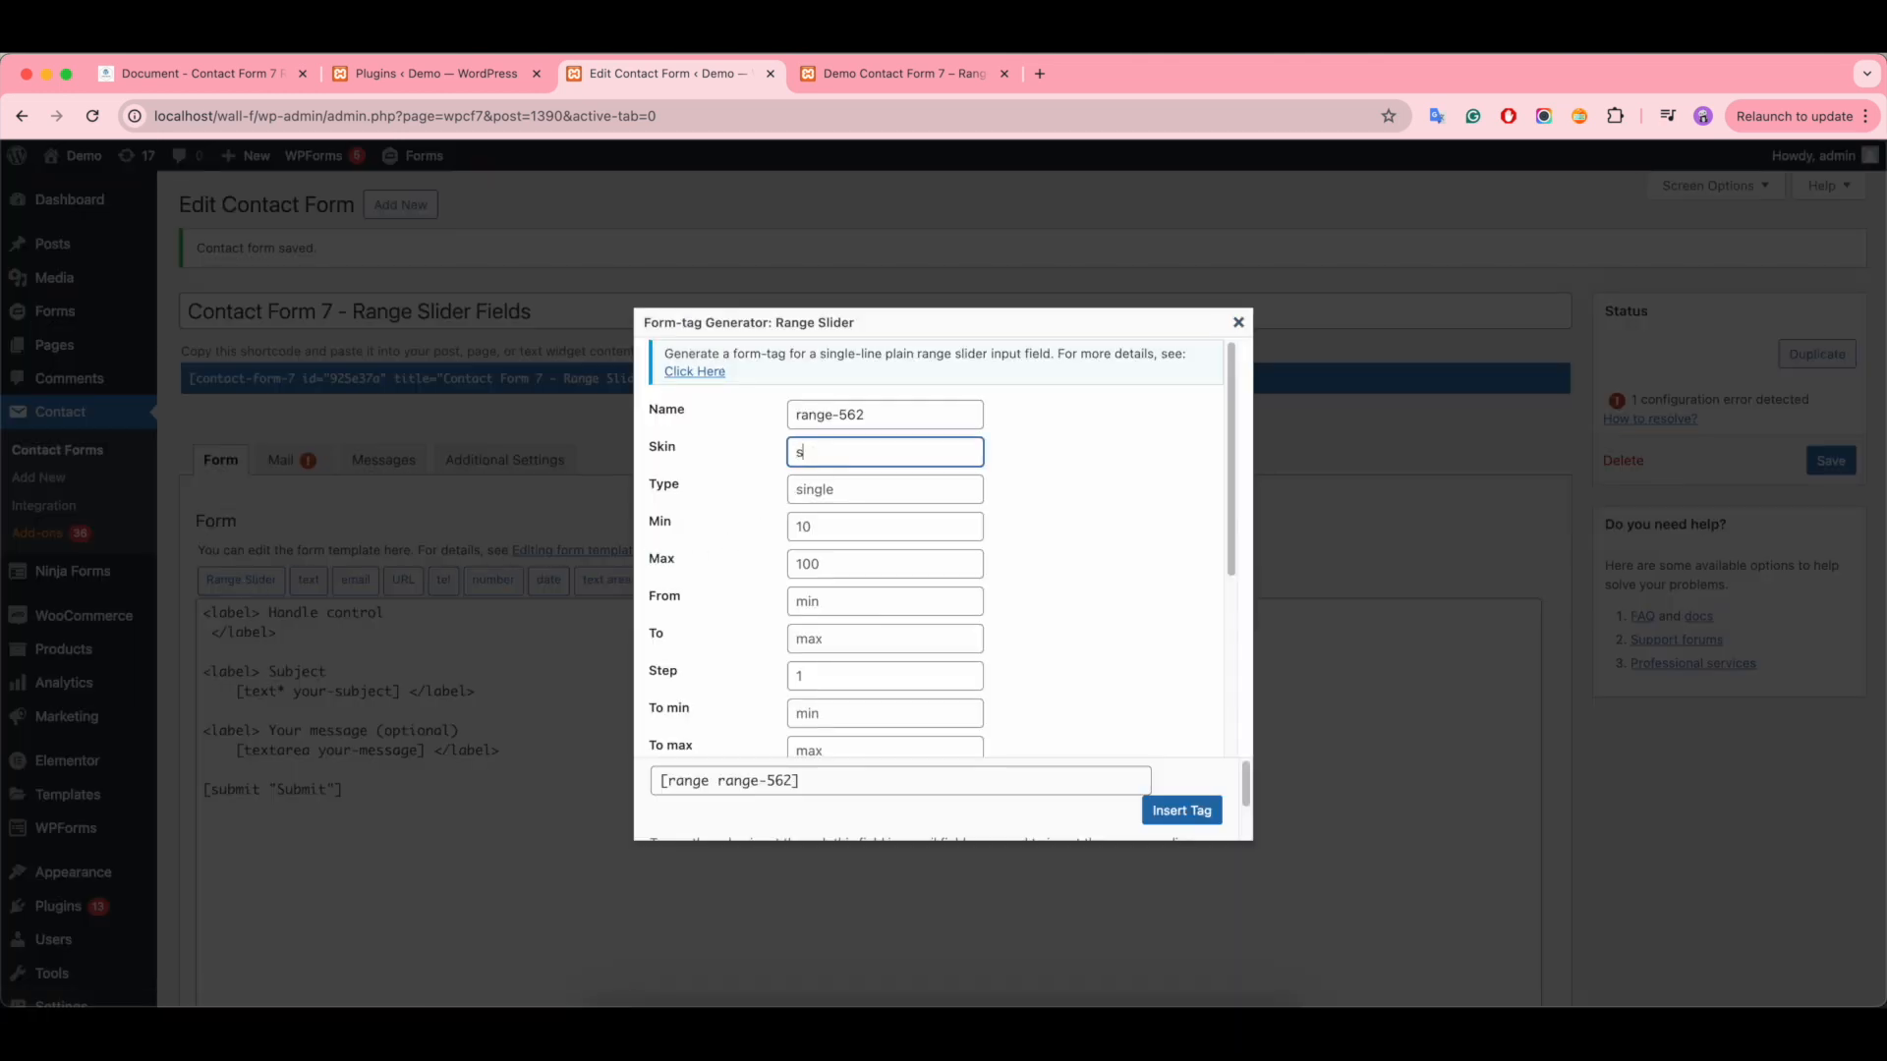
pyautogui.click(847, 489)
pyautogui.write('doubl')
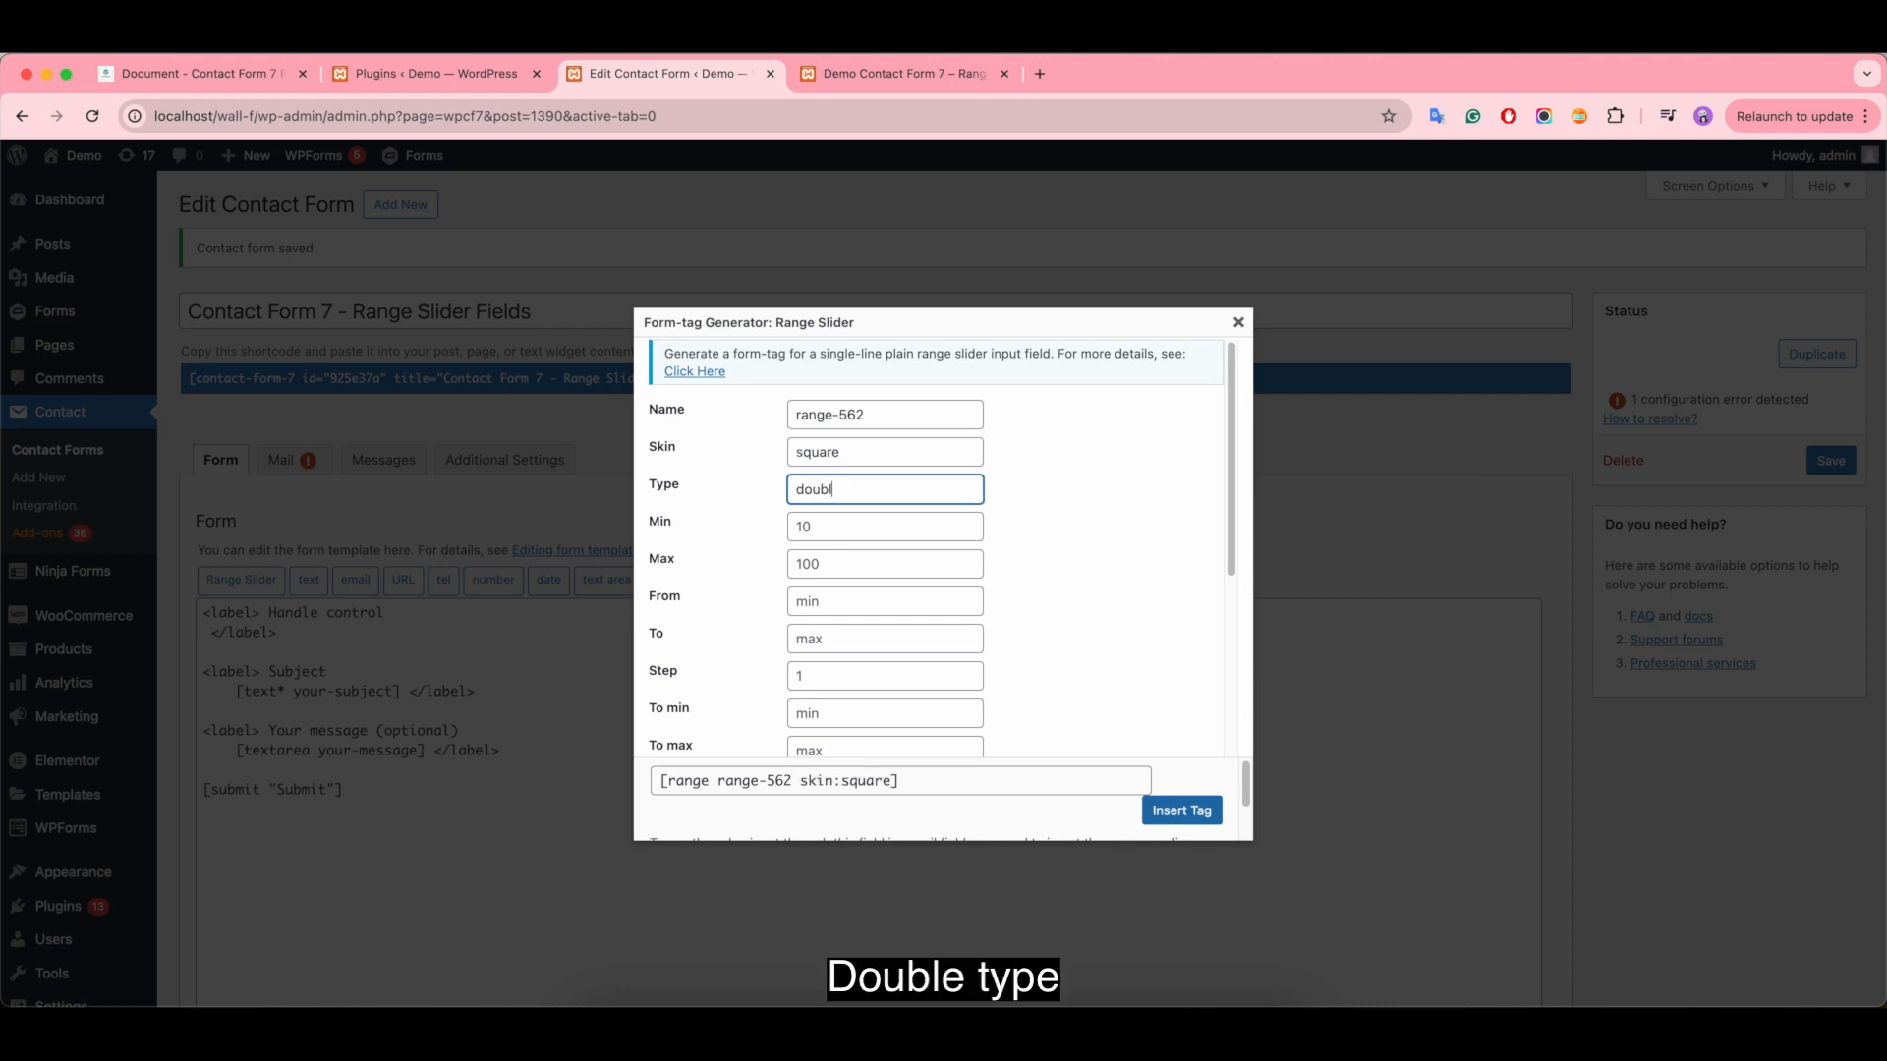
pyautogui.write('e')
# - Set the Handle control slider's minimum to 10, maximum to 100 and step to 5
pyautogui.click(860, 528)
pyautogui.write('10')
pyautogui.click(855, 564)
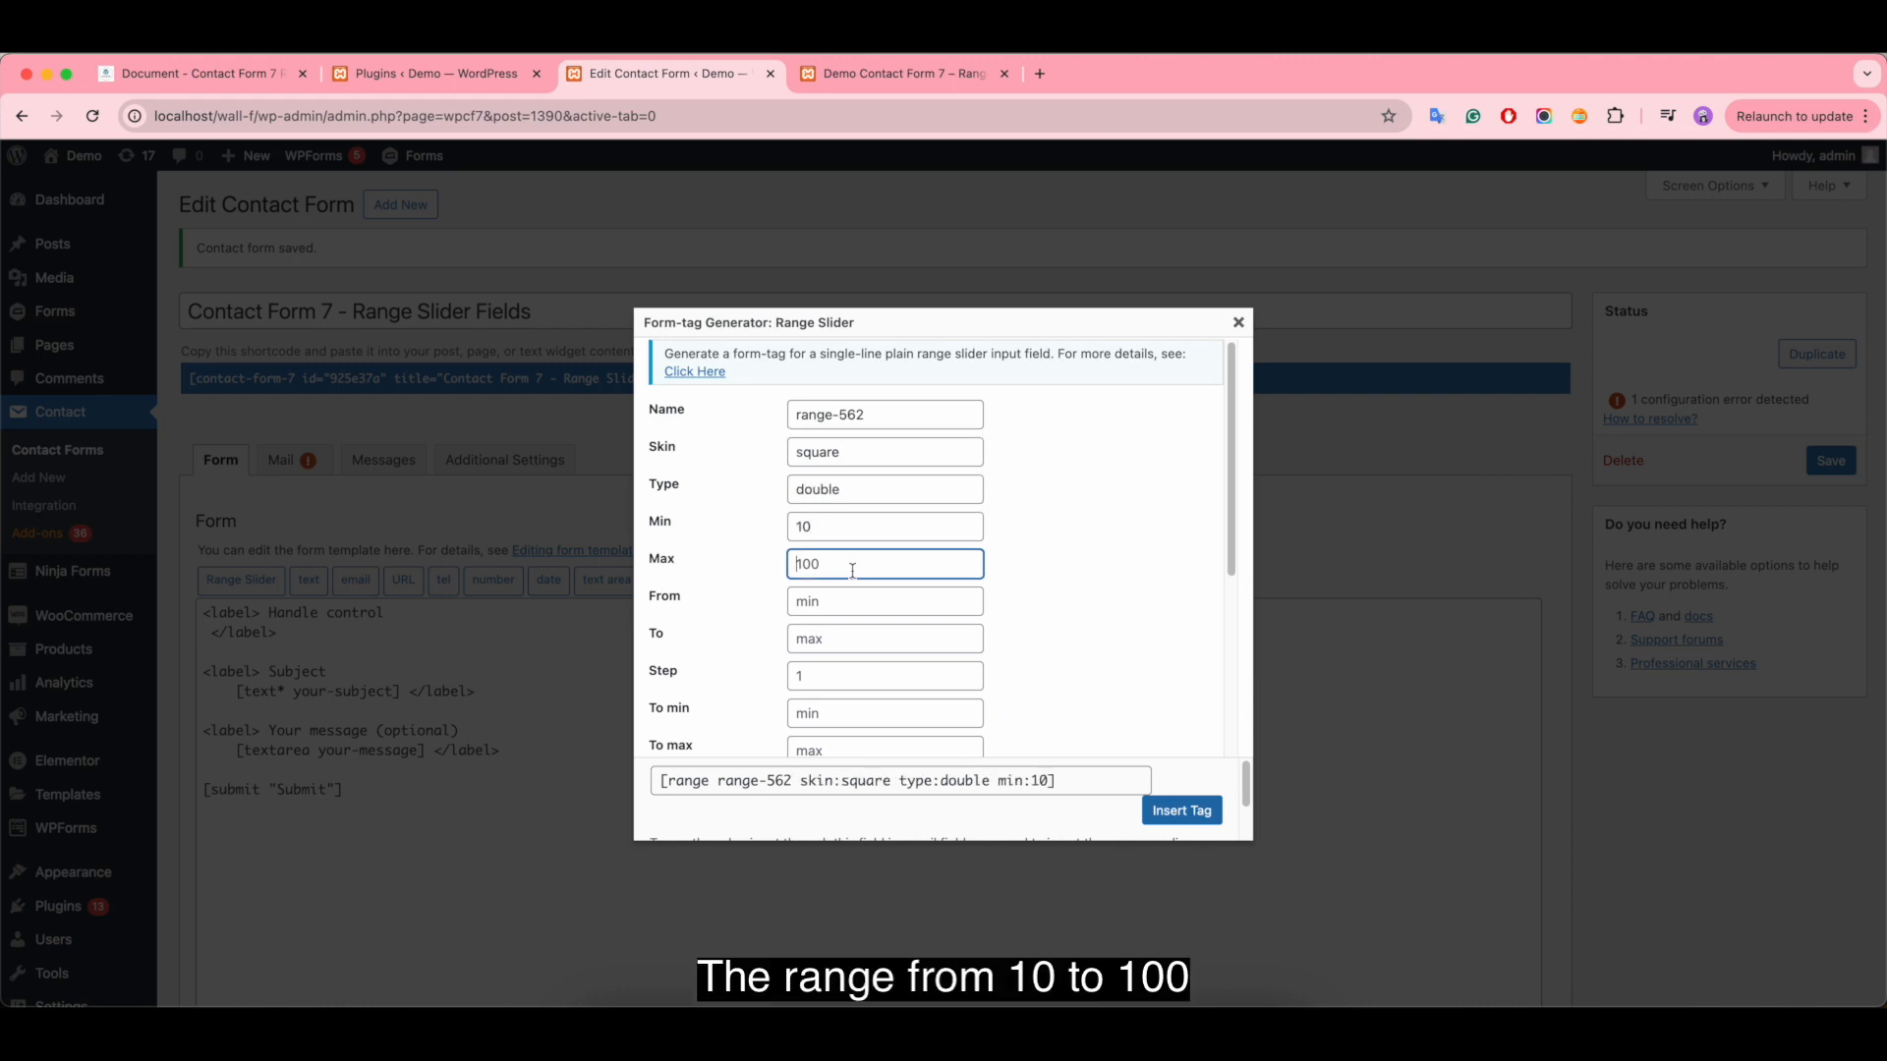
pyautogui.write('100')
pyautogui.click(854, 672)
pyautogui.write('5')
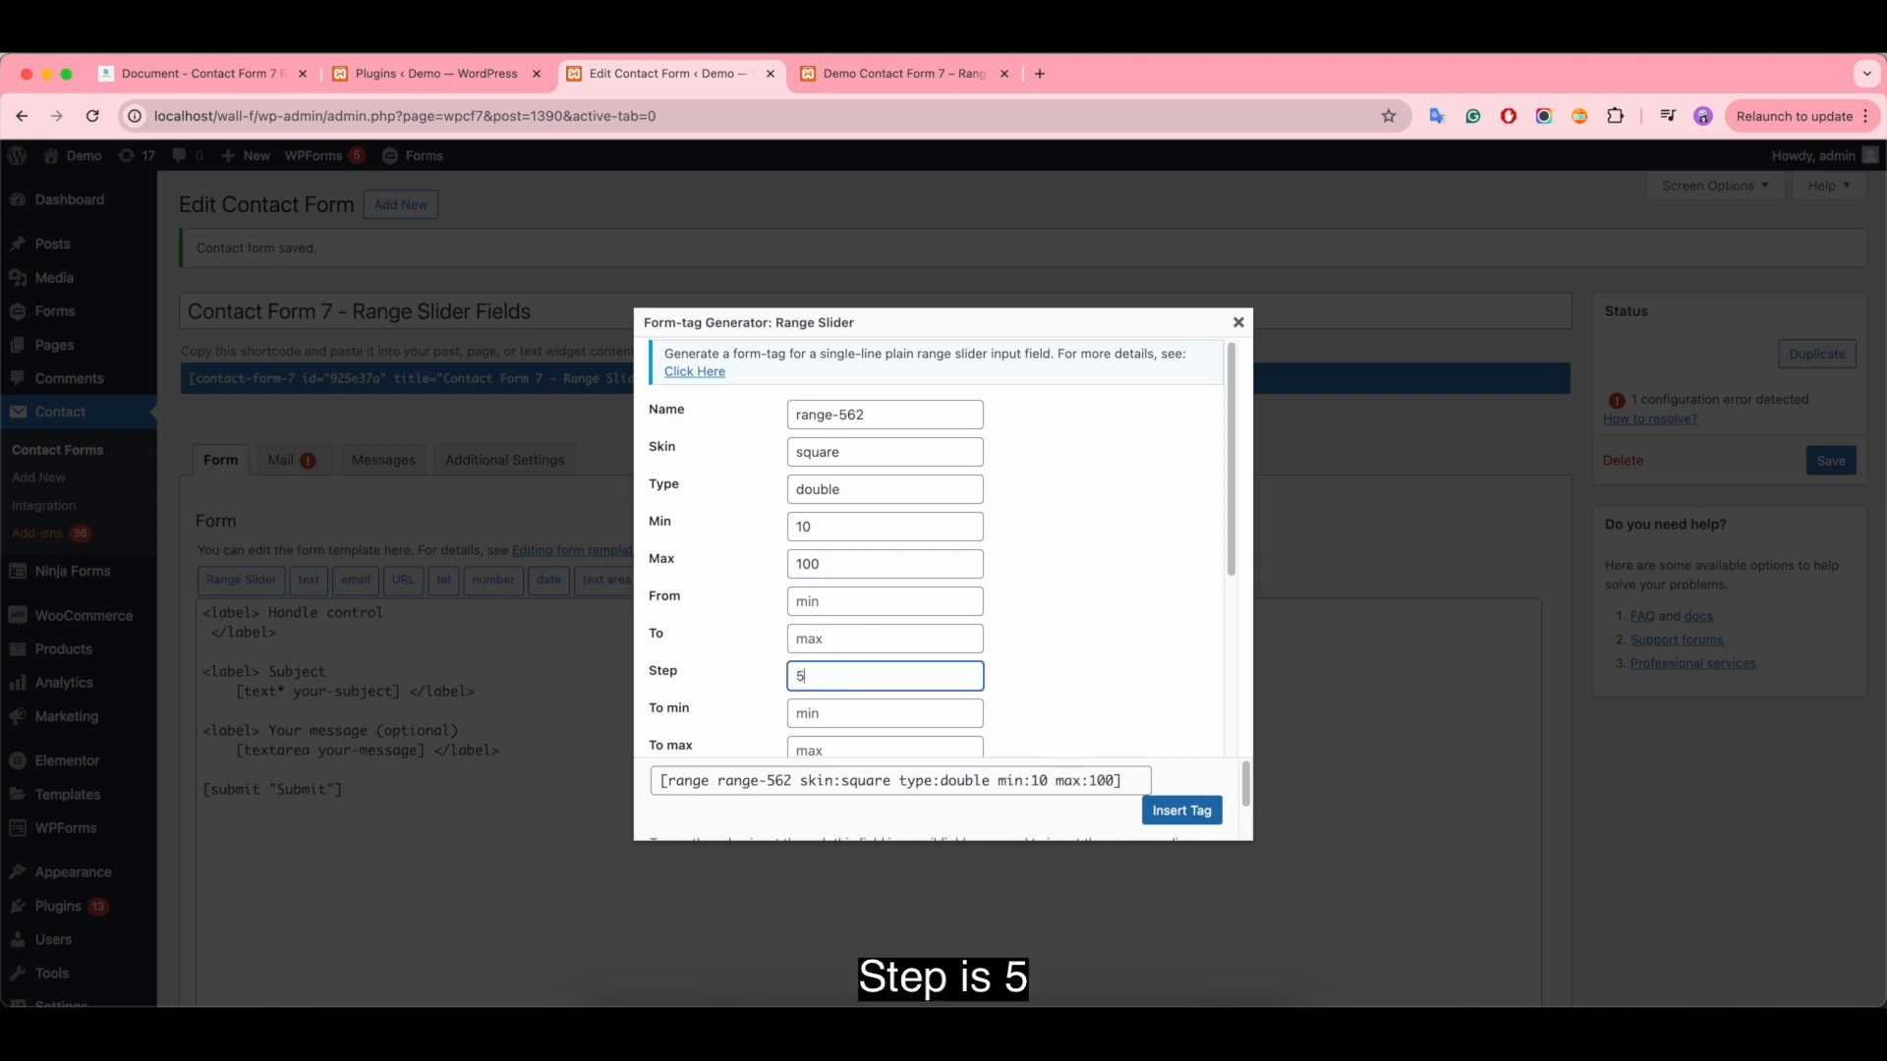
# - Limit the Handle control slider's lower handle with From min 20 and From max 40
pyautogui.scroll(-2, 1007, 595)
pyautogui.scroll(-2, 1007, 595)
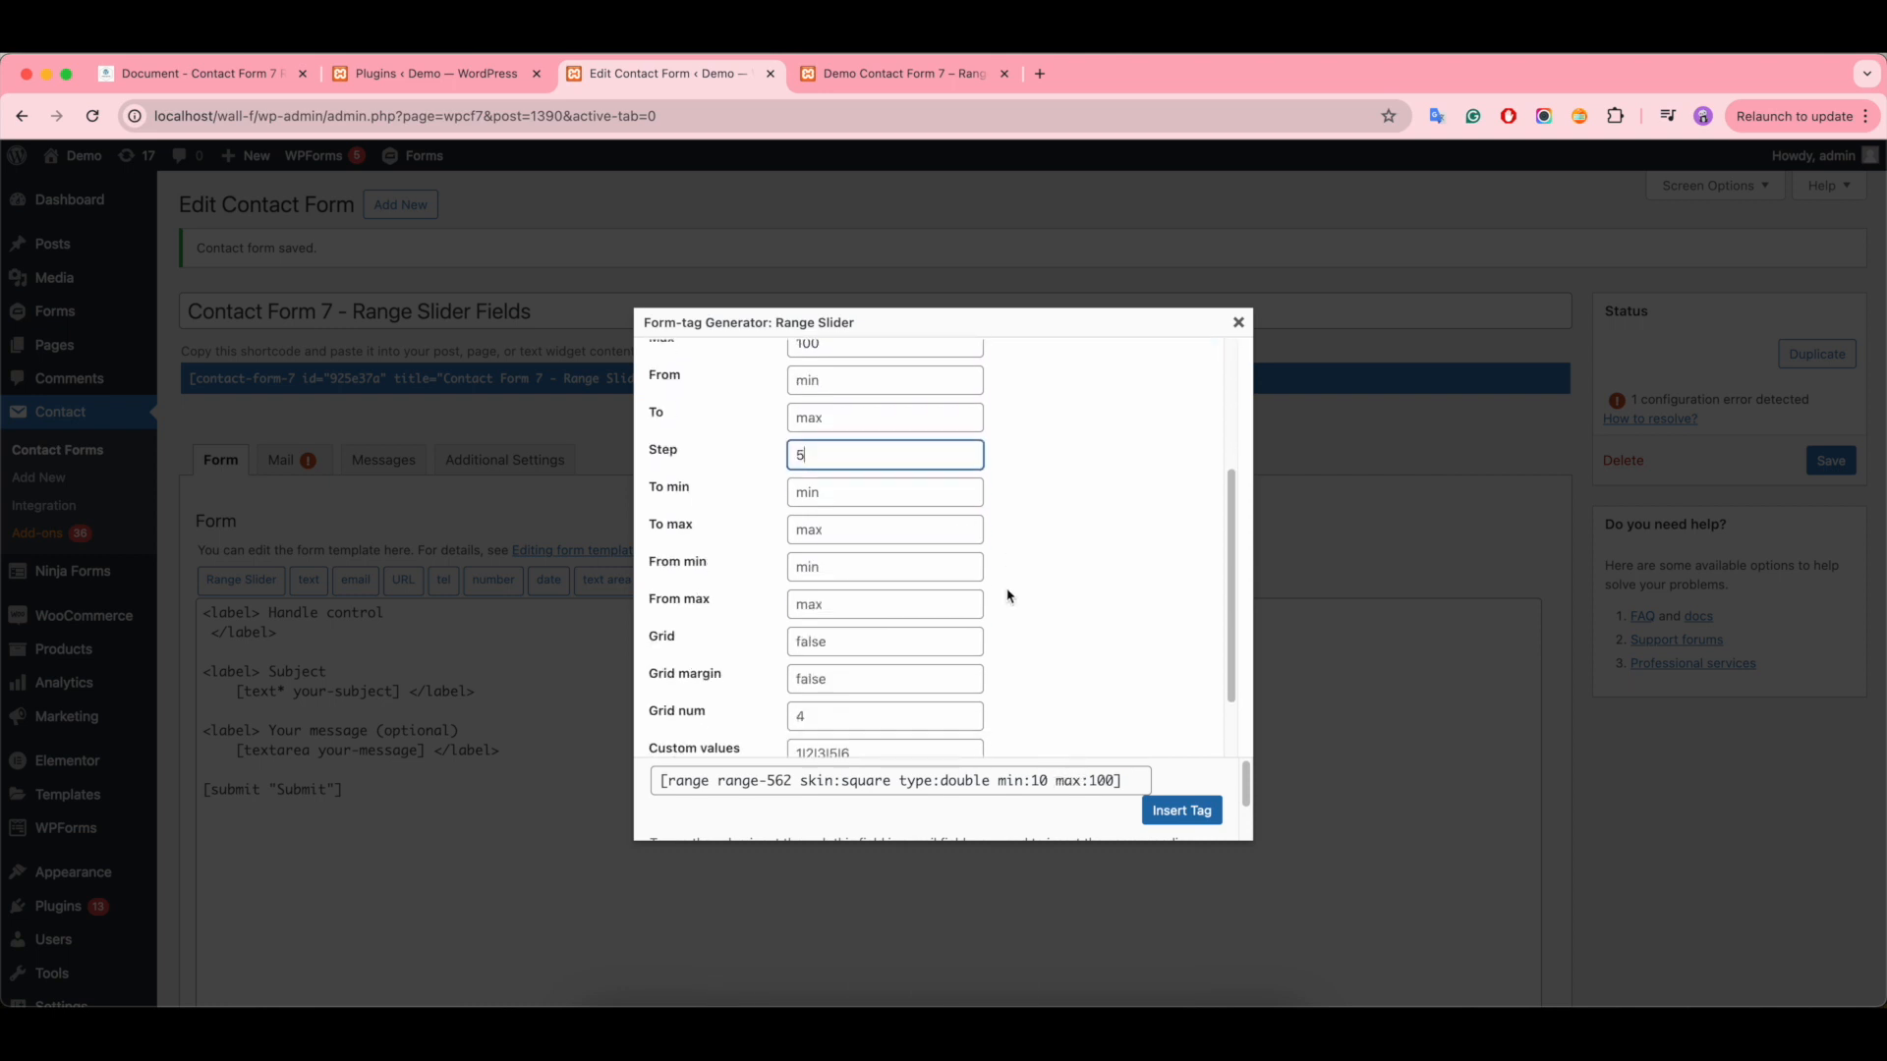
pyautogui.click(923, 505)
pyautogui.click(810, 544)
pyautogui.click(827, 591)
pyautogui.click(828, 623)
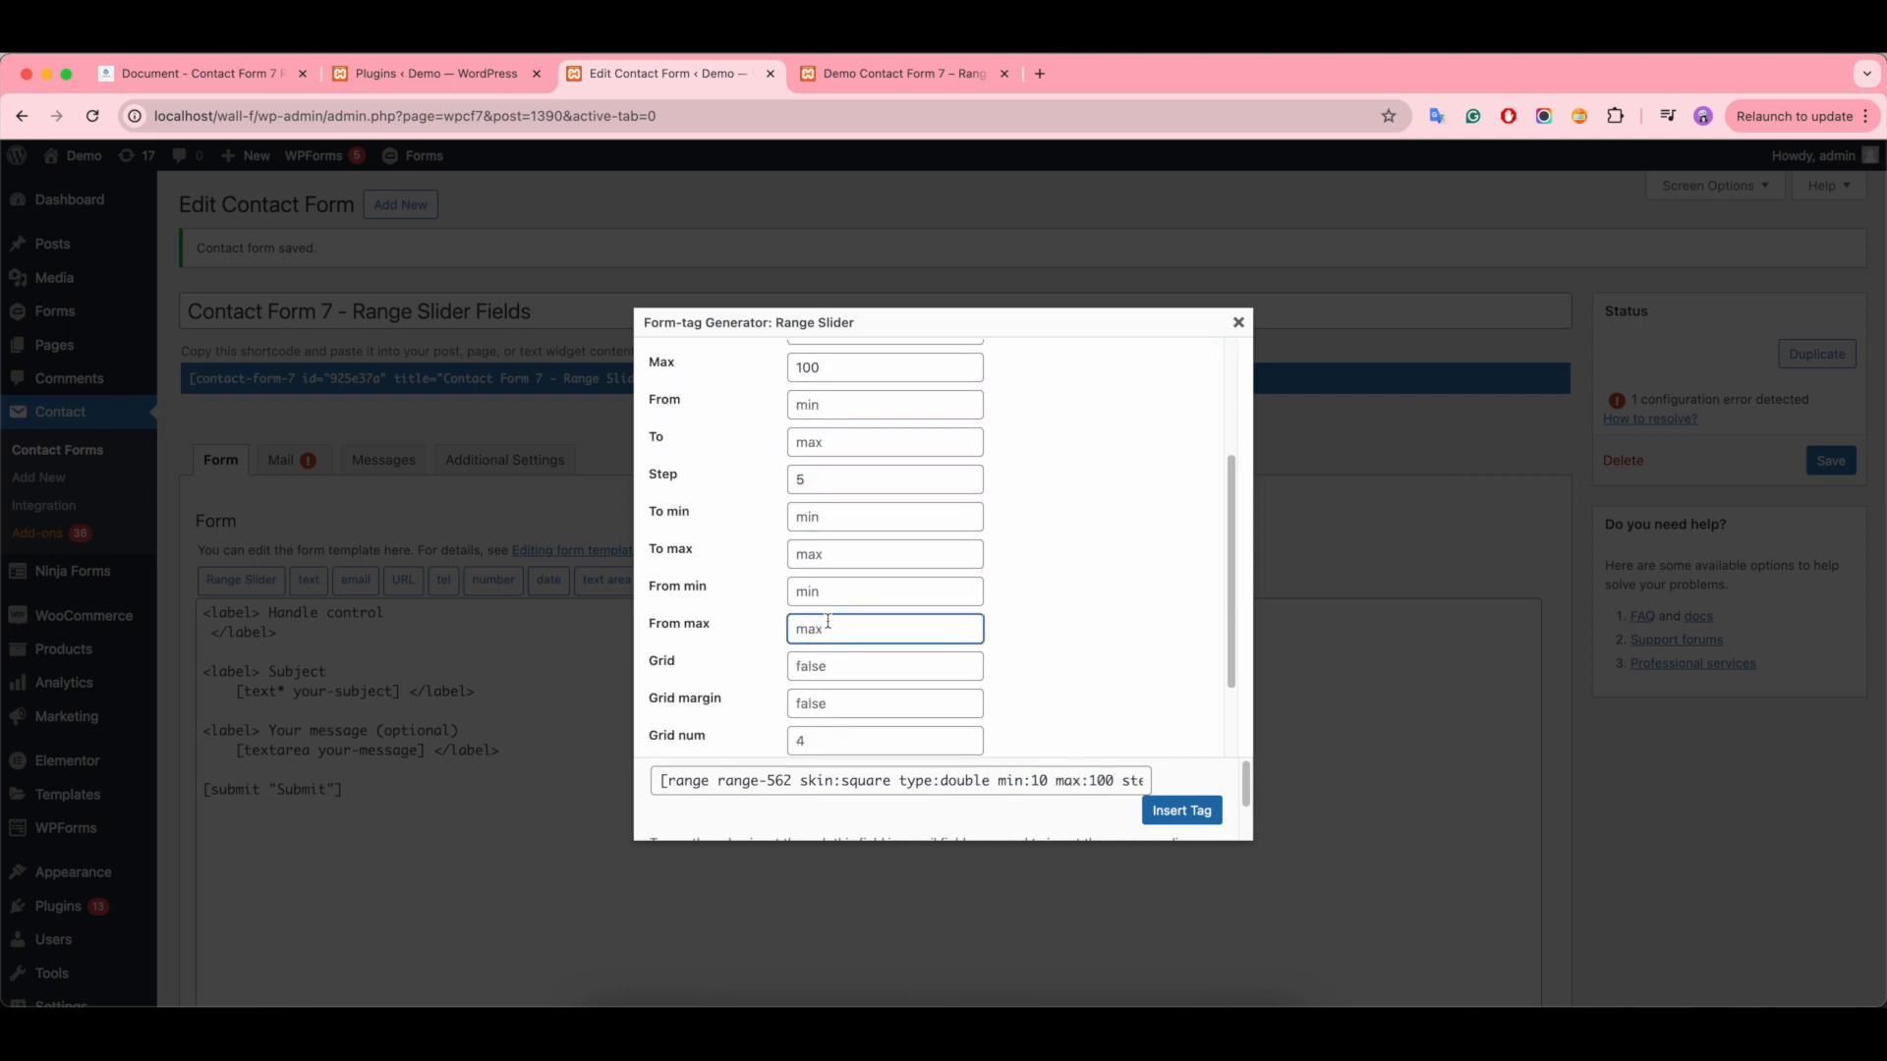
pyautogui.click(824, 591)
pyautogui.write('20')
pyautogui.click(838, 626)
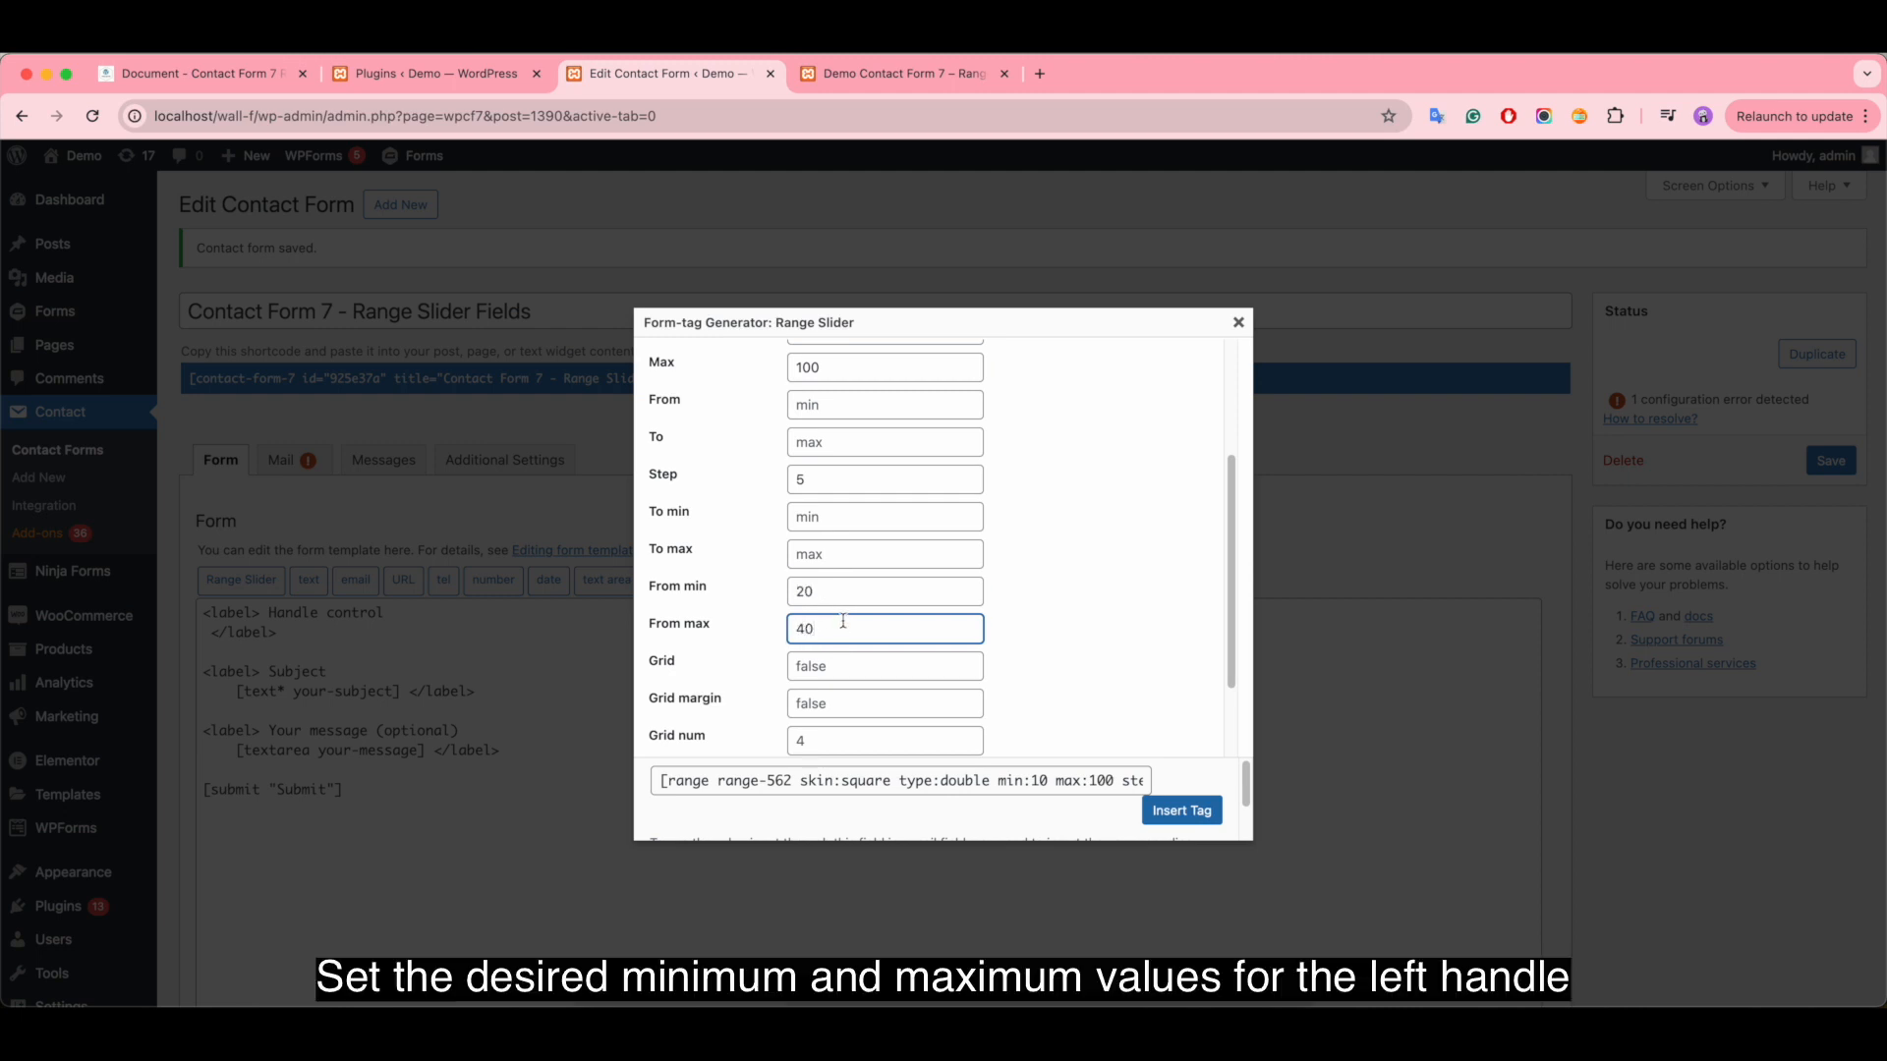
# - Limit the Handle control slider's upper handle with To min 60 and To max 80
pyautogui.click(821, 507)
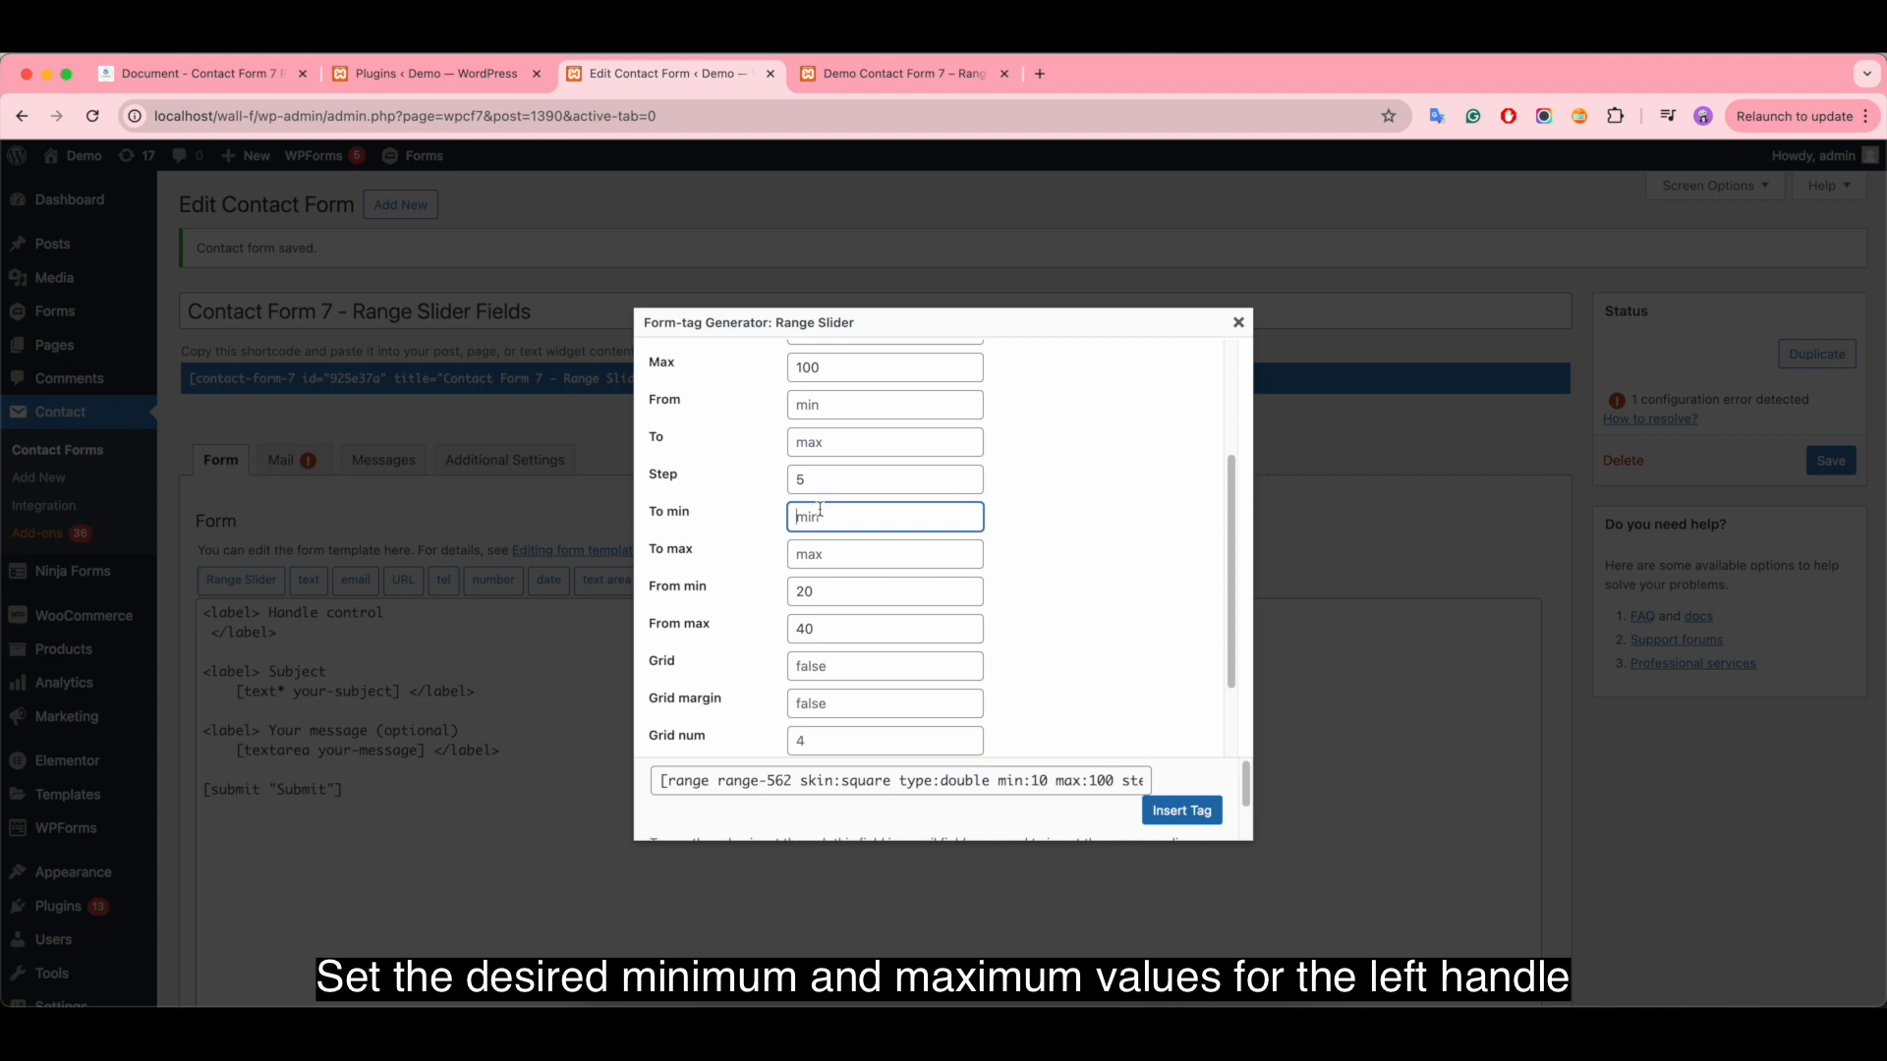
pyautogui.write('60')
pyautogui.click(819, 553)
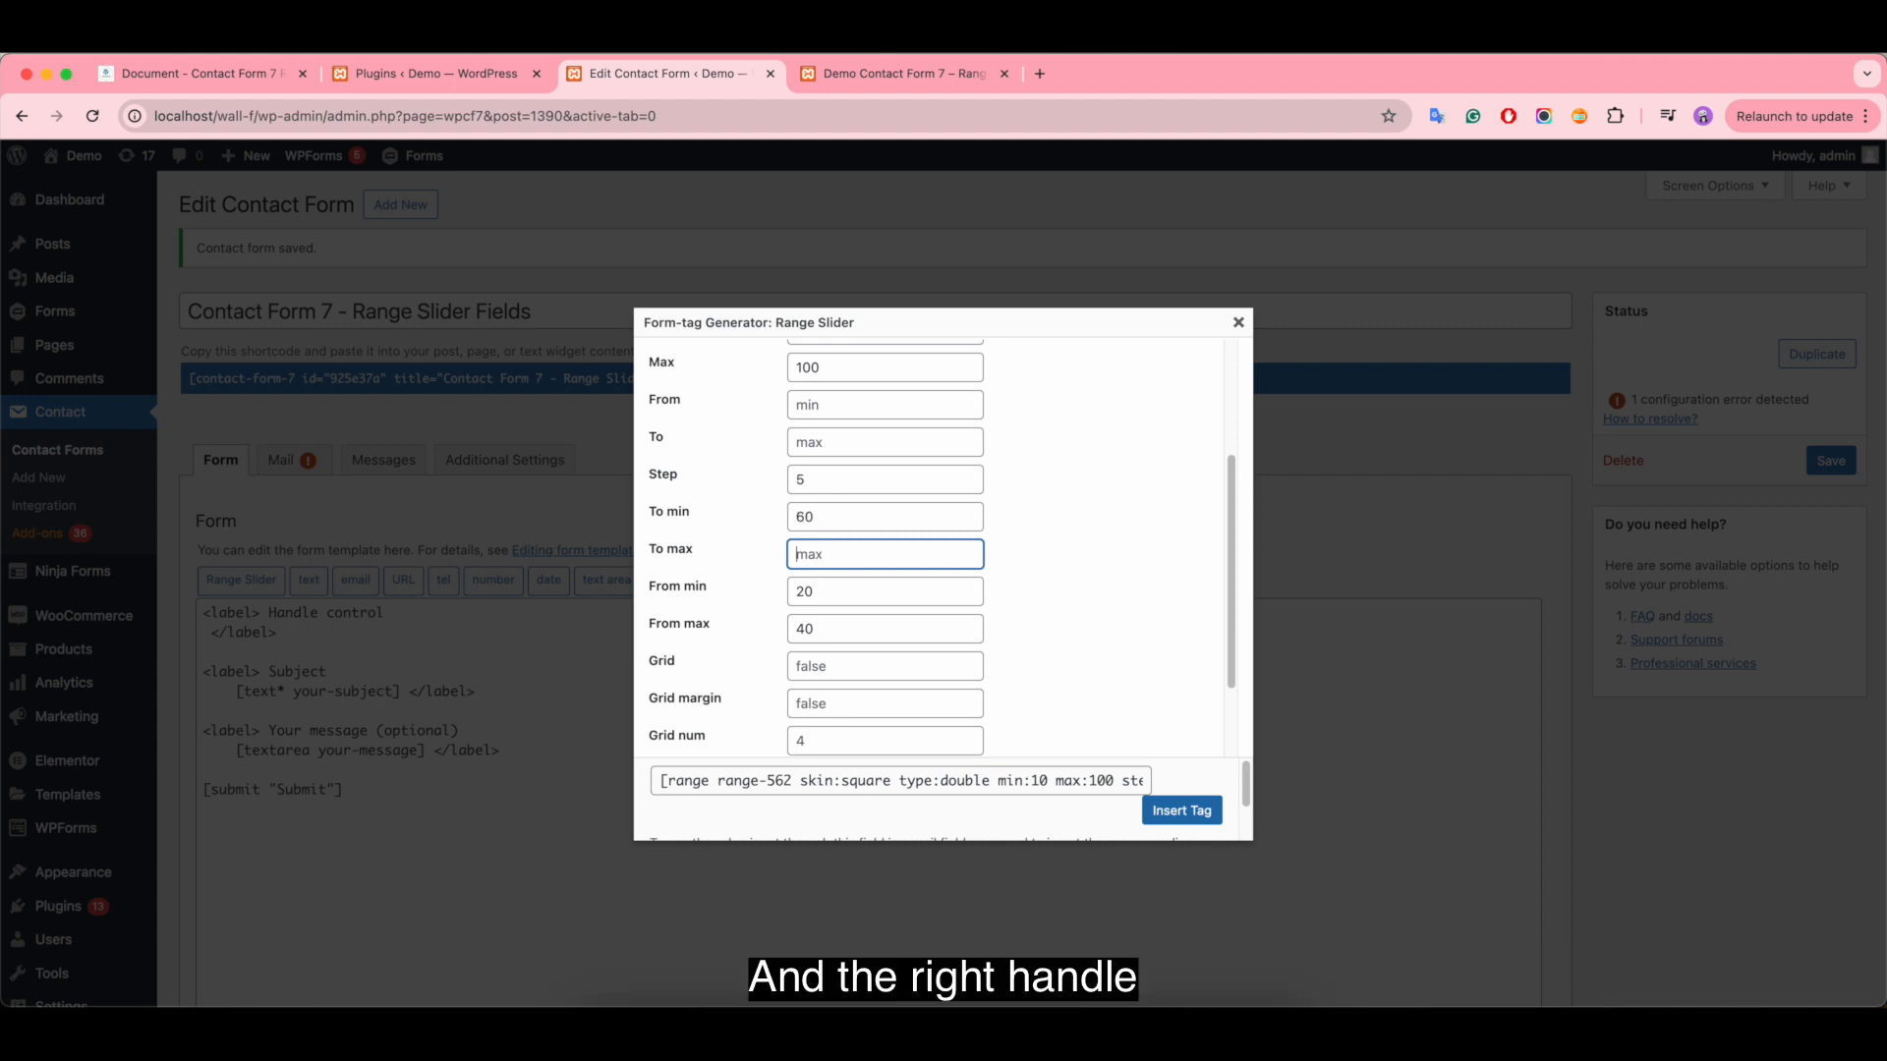
pyautogui.write('80')
# - Set the slider's grid to true and insert the range tag into the Handle control label
pyautogui.scroll(-1, 831, 600)
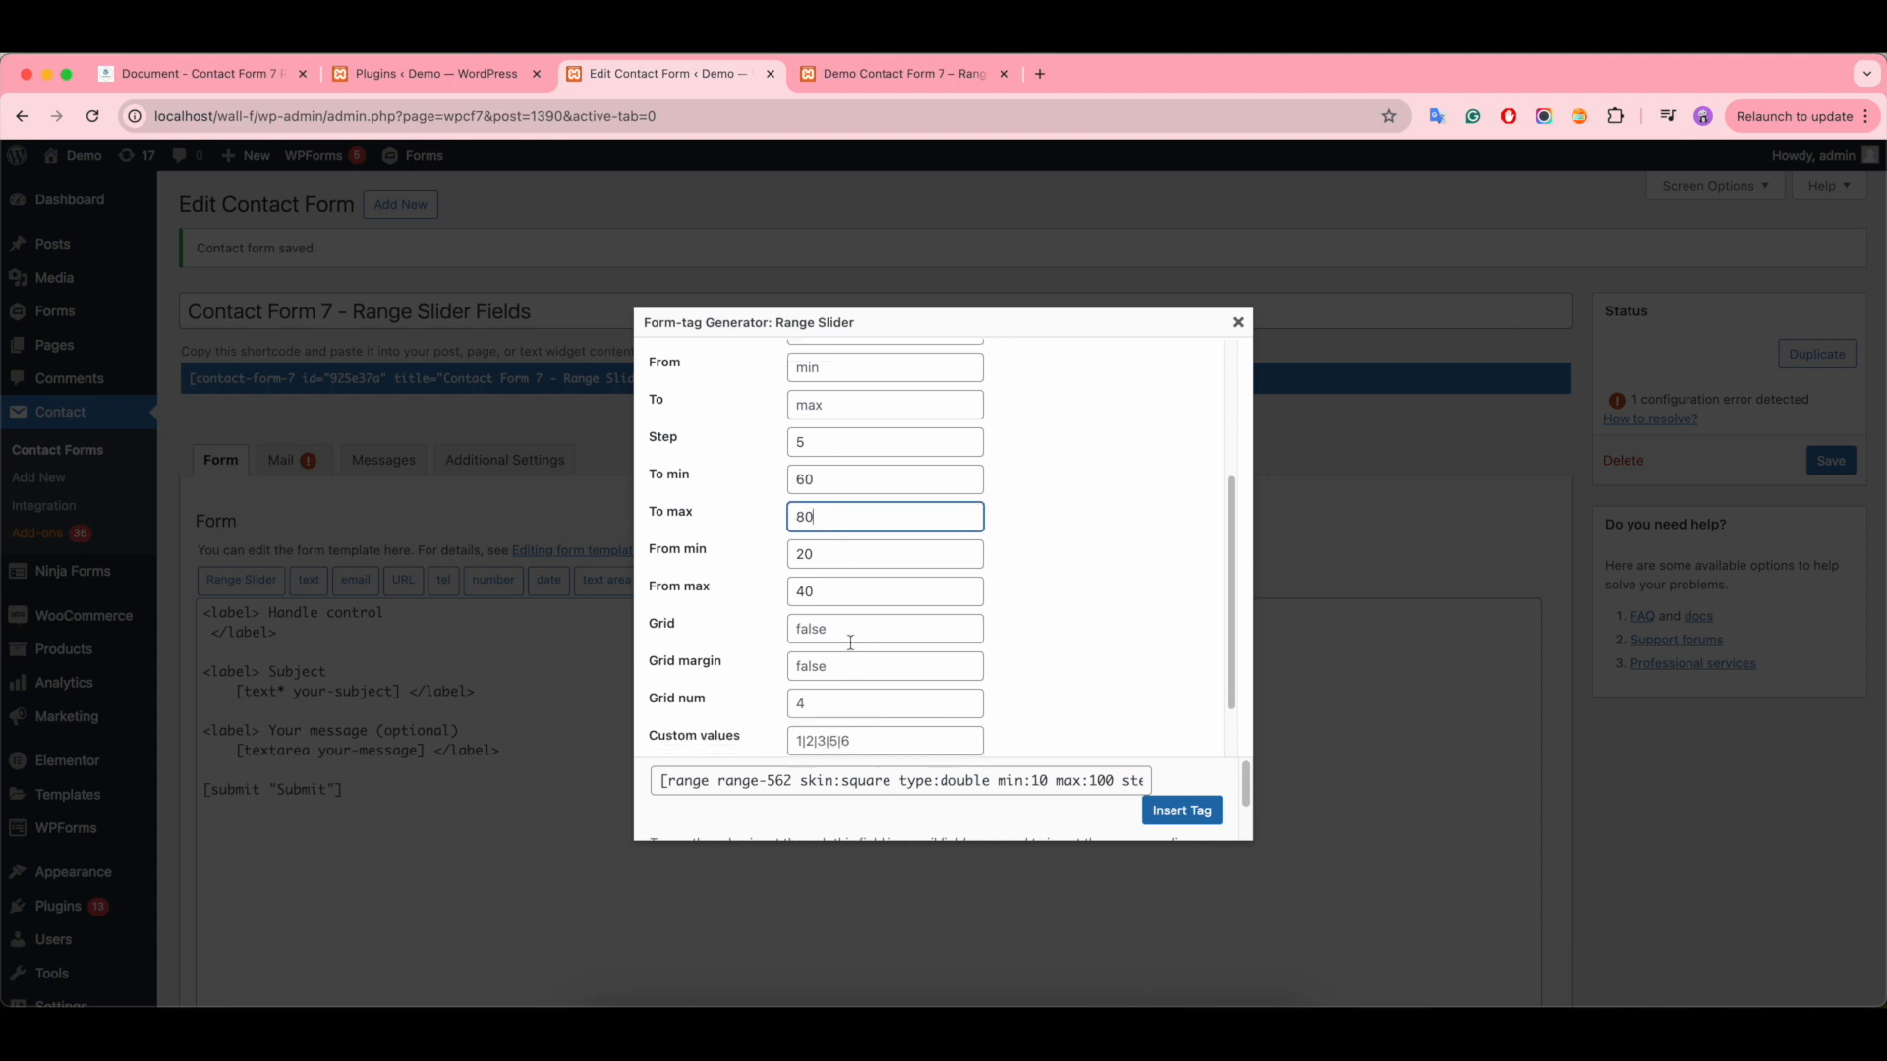
pyautogui.click(838, 628)
pyautogui.write('true')
pyautogui.scroll(-2, 851, 649)
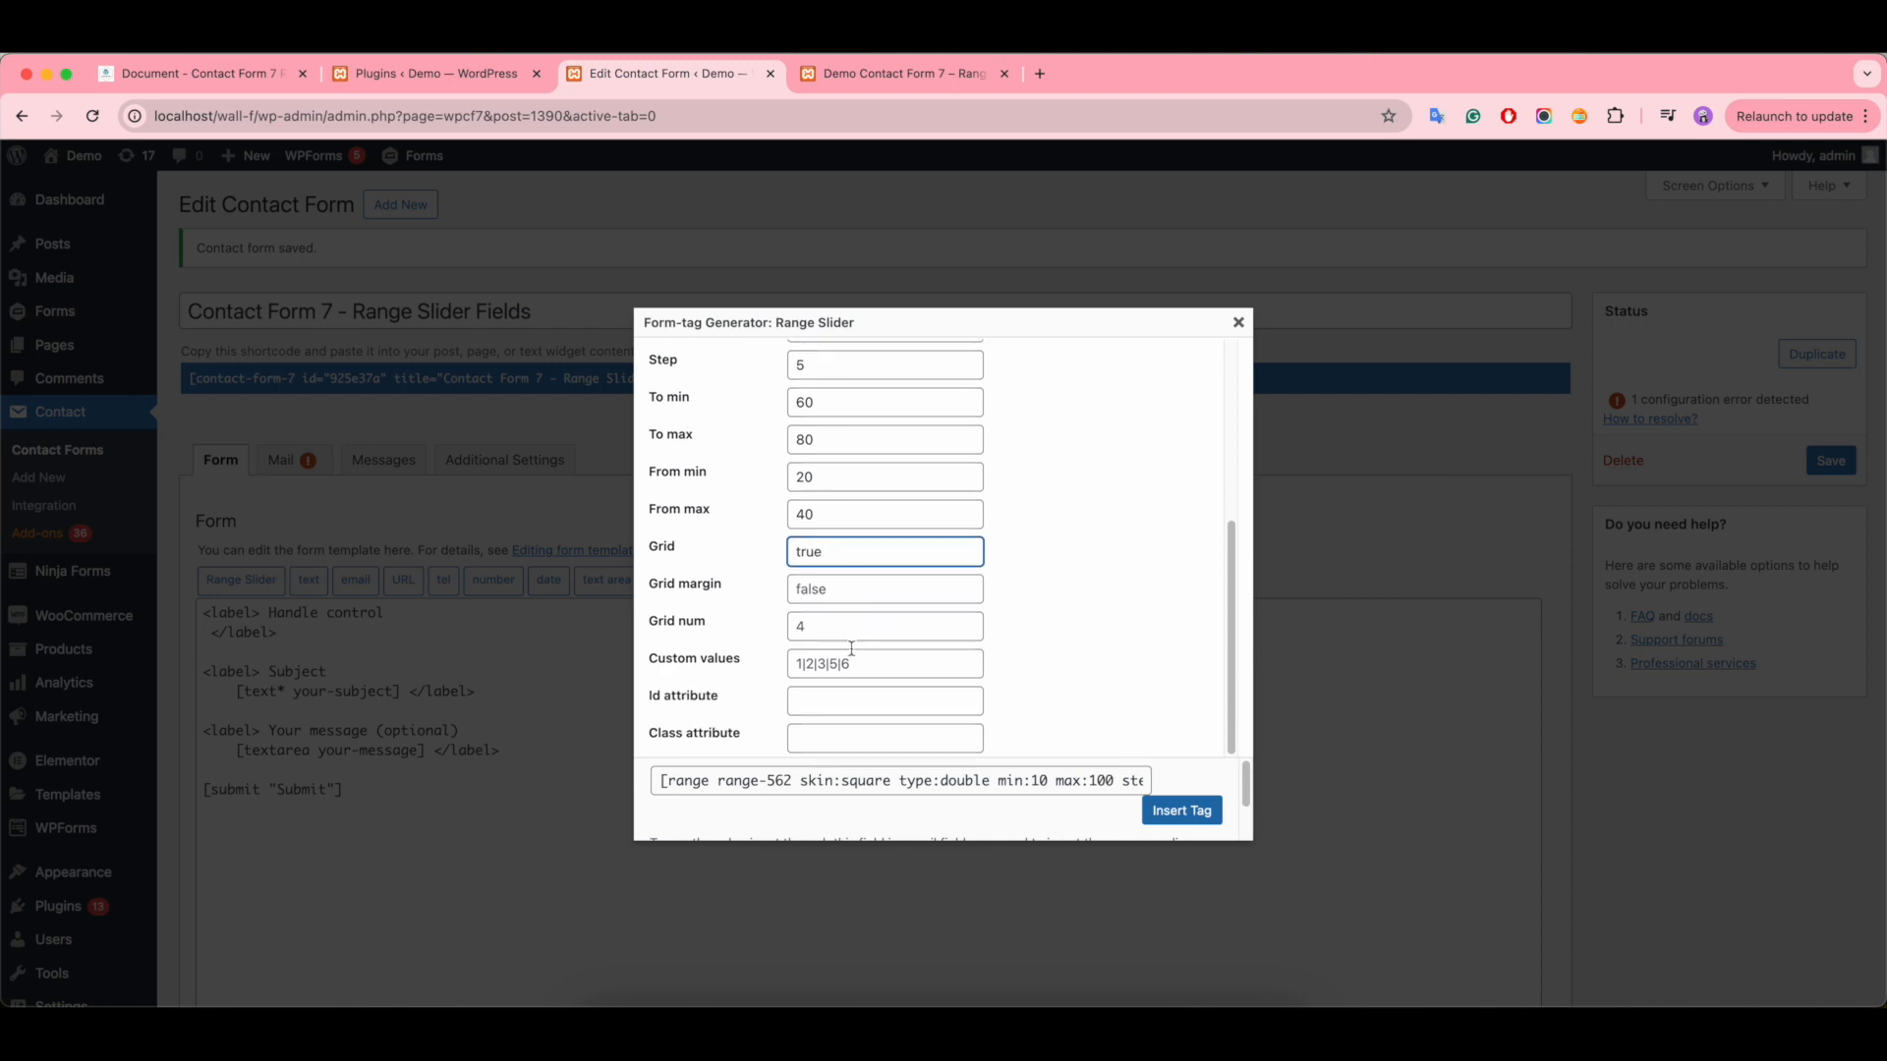
pyautogui.click(1182, 811)
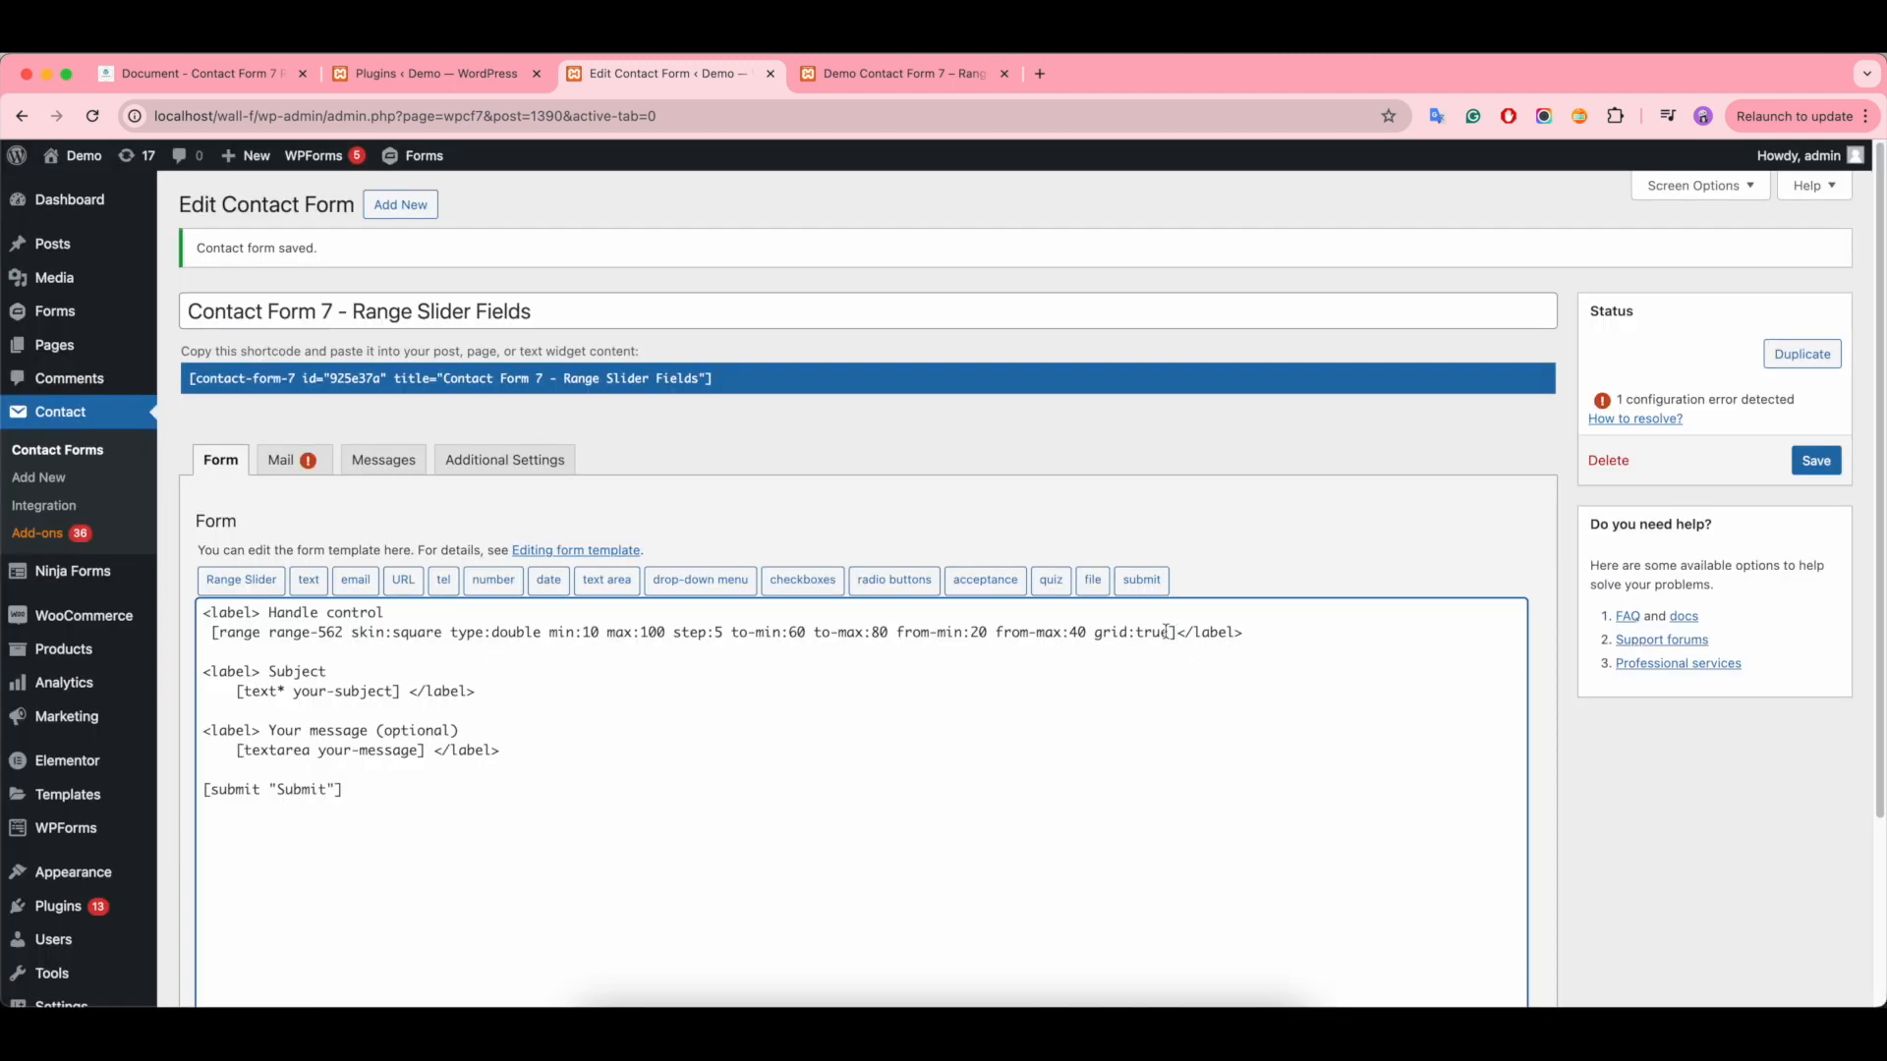
# - Add prefix:$ at the end of the range tag and save the contact form
pyautogui.write('prefix:$')
pyautogui.click(1817, 461)
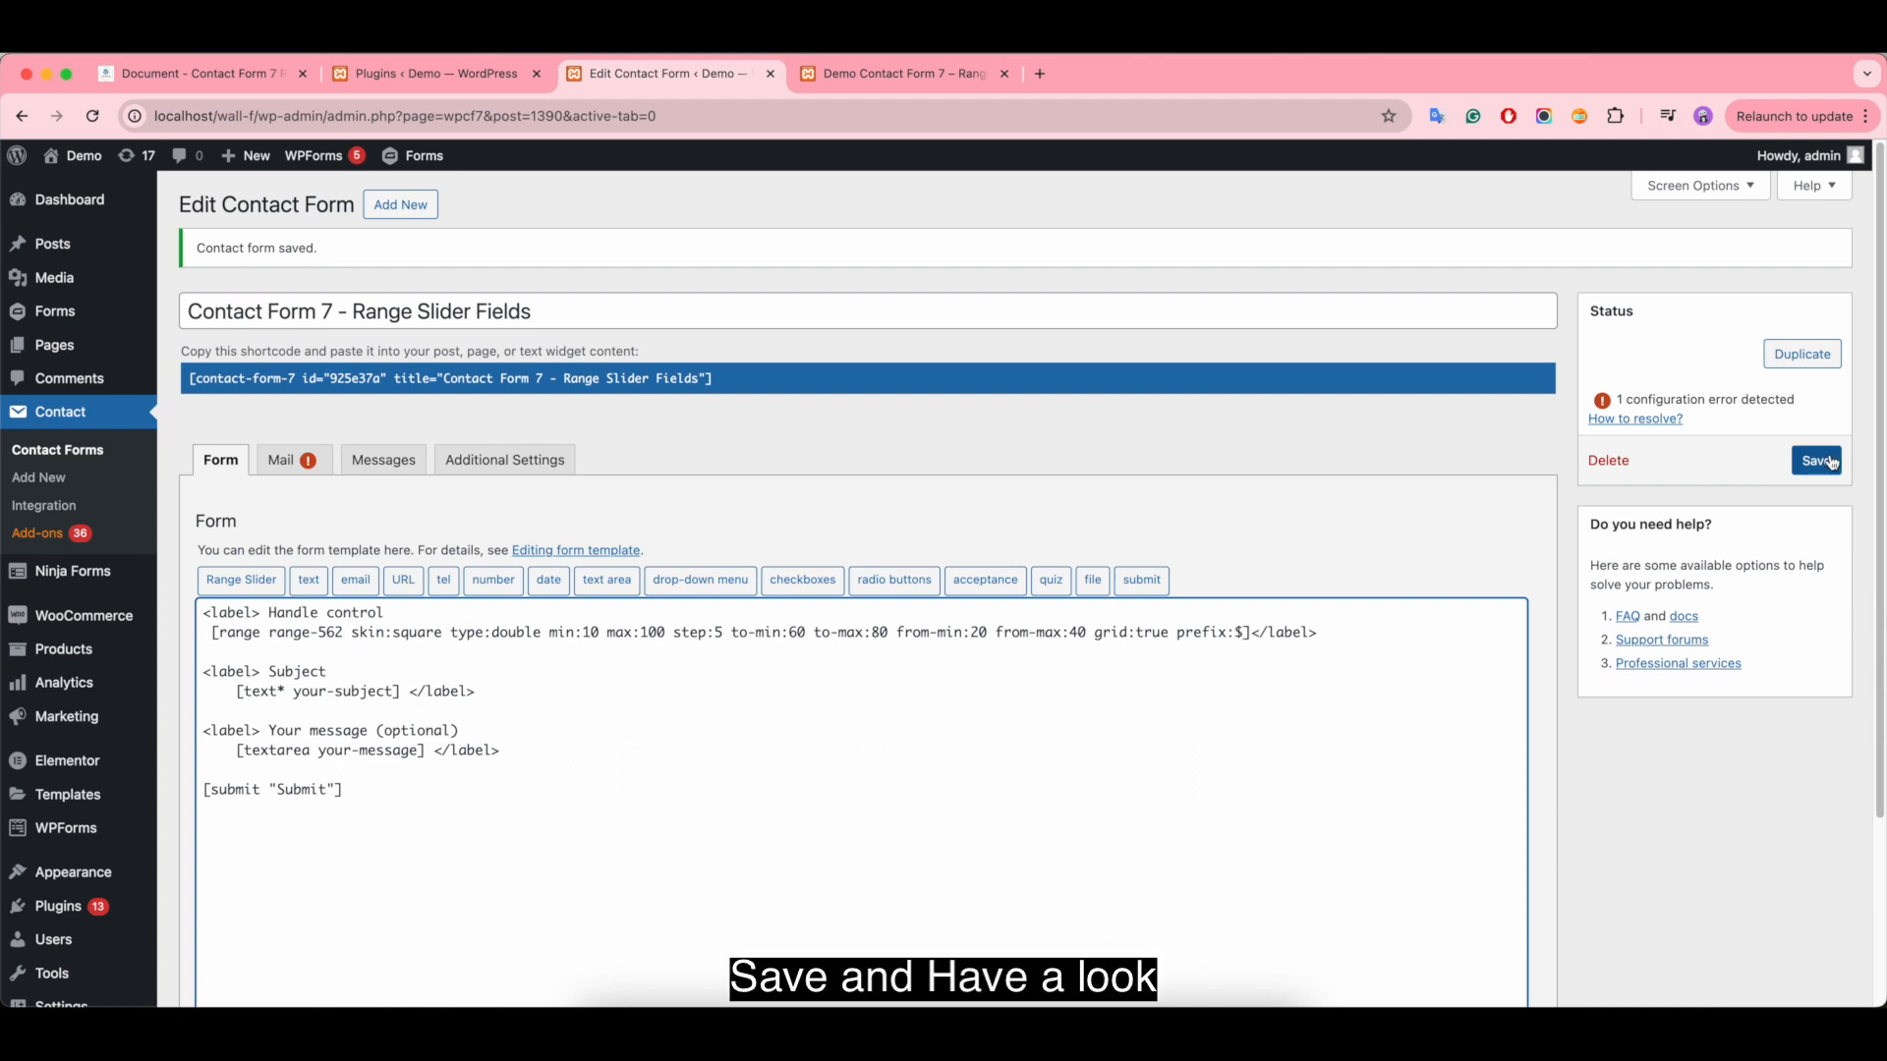
# - Reload the Range Slider Fields demo page and test how far both Handle control handles can move
pyautogui.click(895, 74)
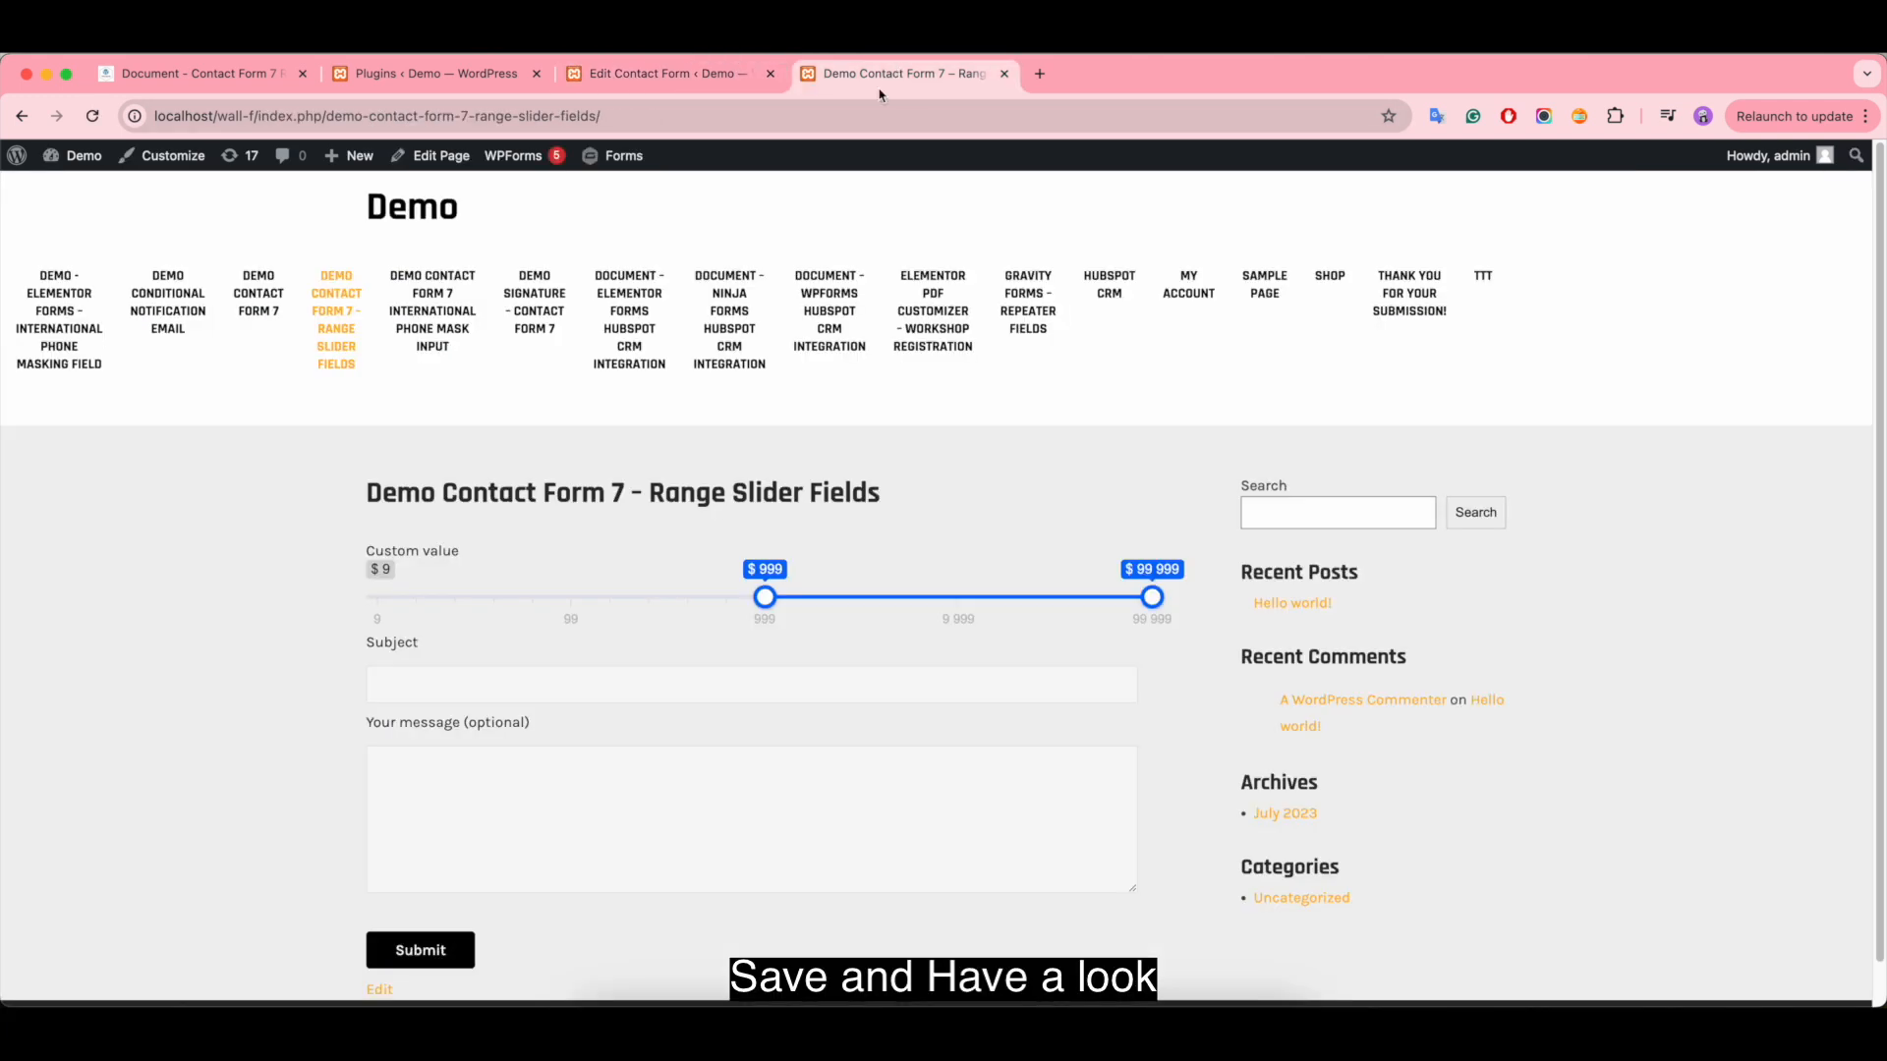
pyautogui.click(93, 117)
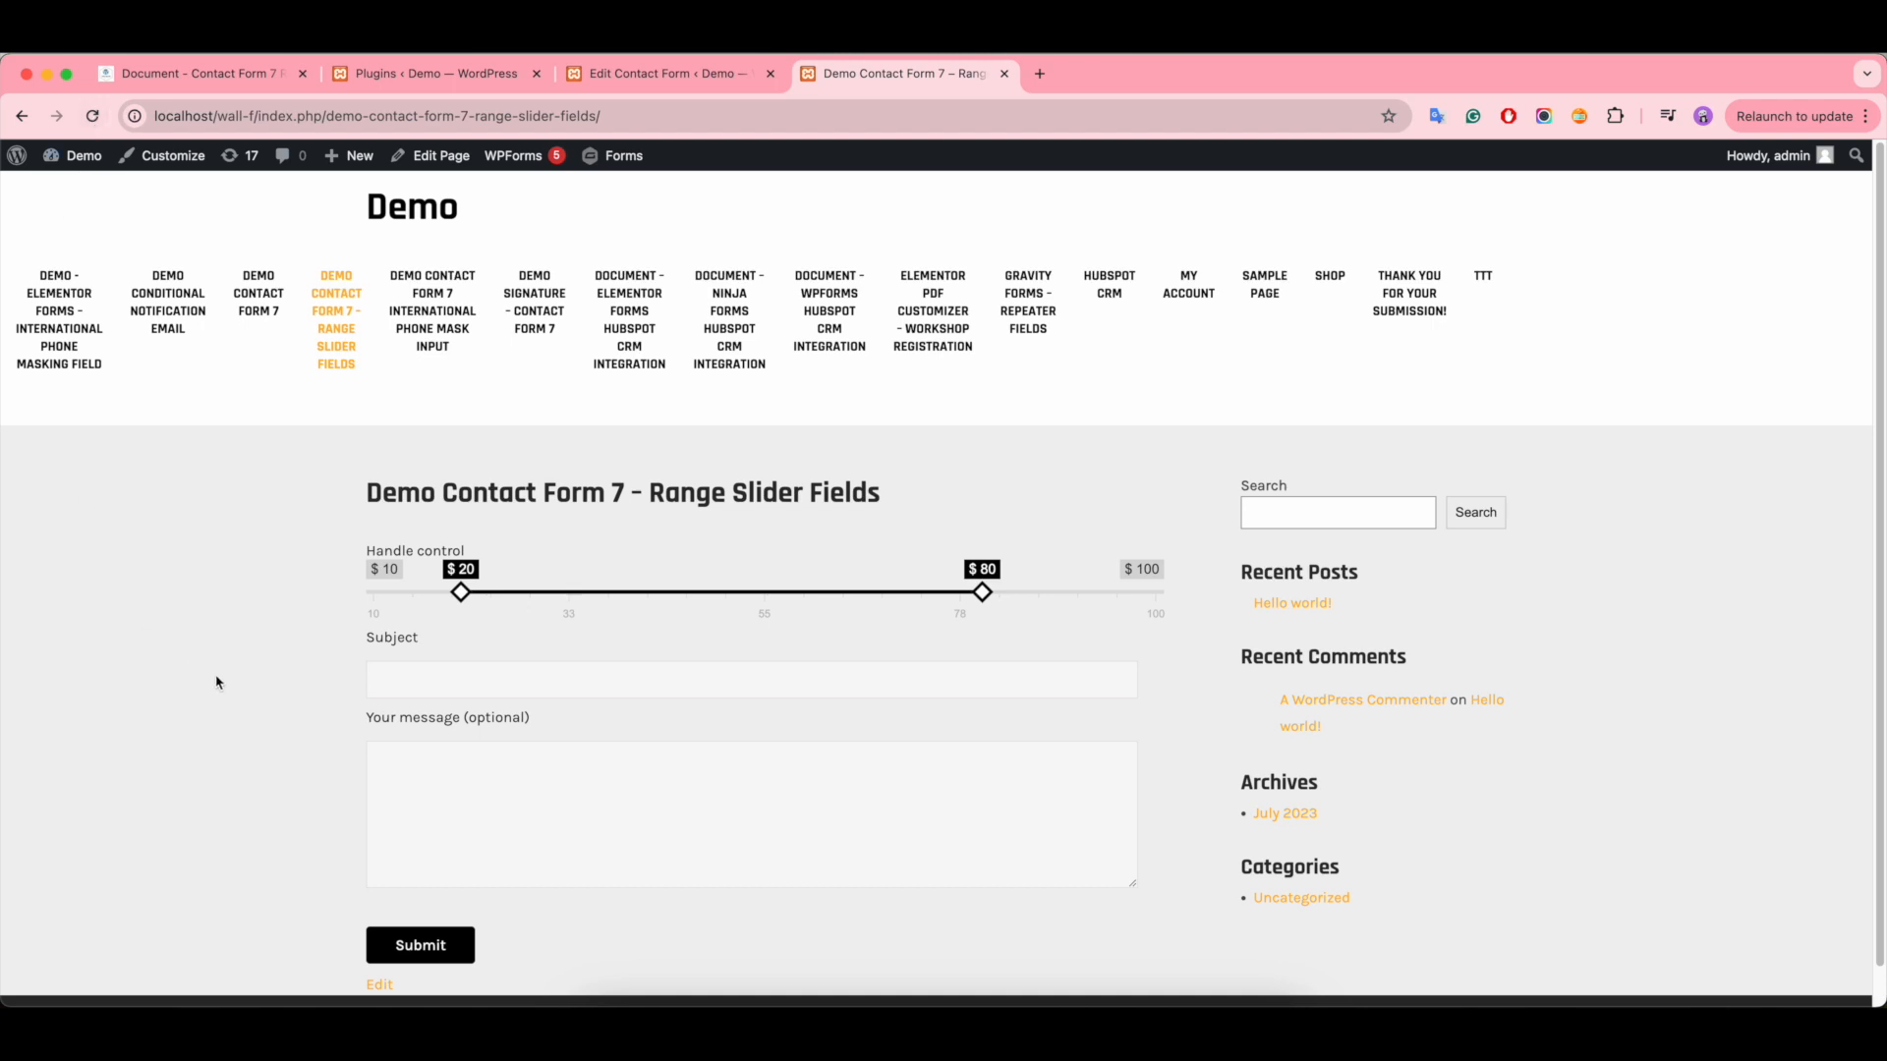
pyautogui.moveTo(463, 602)
pyautogui.mouseDown()
pyautogui.moveTo(682, 593)
pyautogui.moveTo(316, 610)
pyautogui.moveTo(826, 607)
pyautogui.moveTo(434, 616)
pyautogui.moveTo(745, 603)
pyautogui.moveTo(421, 594)
pyautogui.moveTo(671, 604)
pyautogui.moveTo(439, 605)
pyautogui.mouseUp()
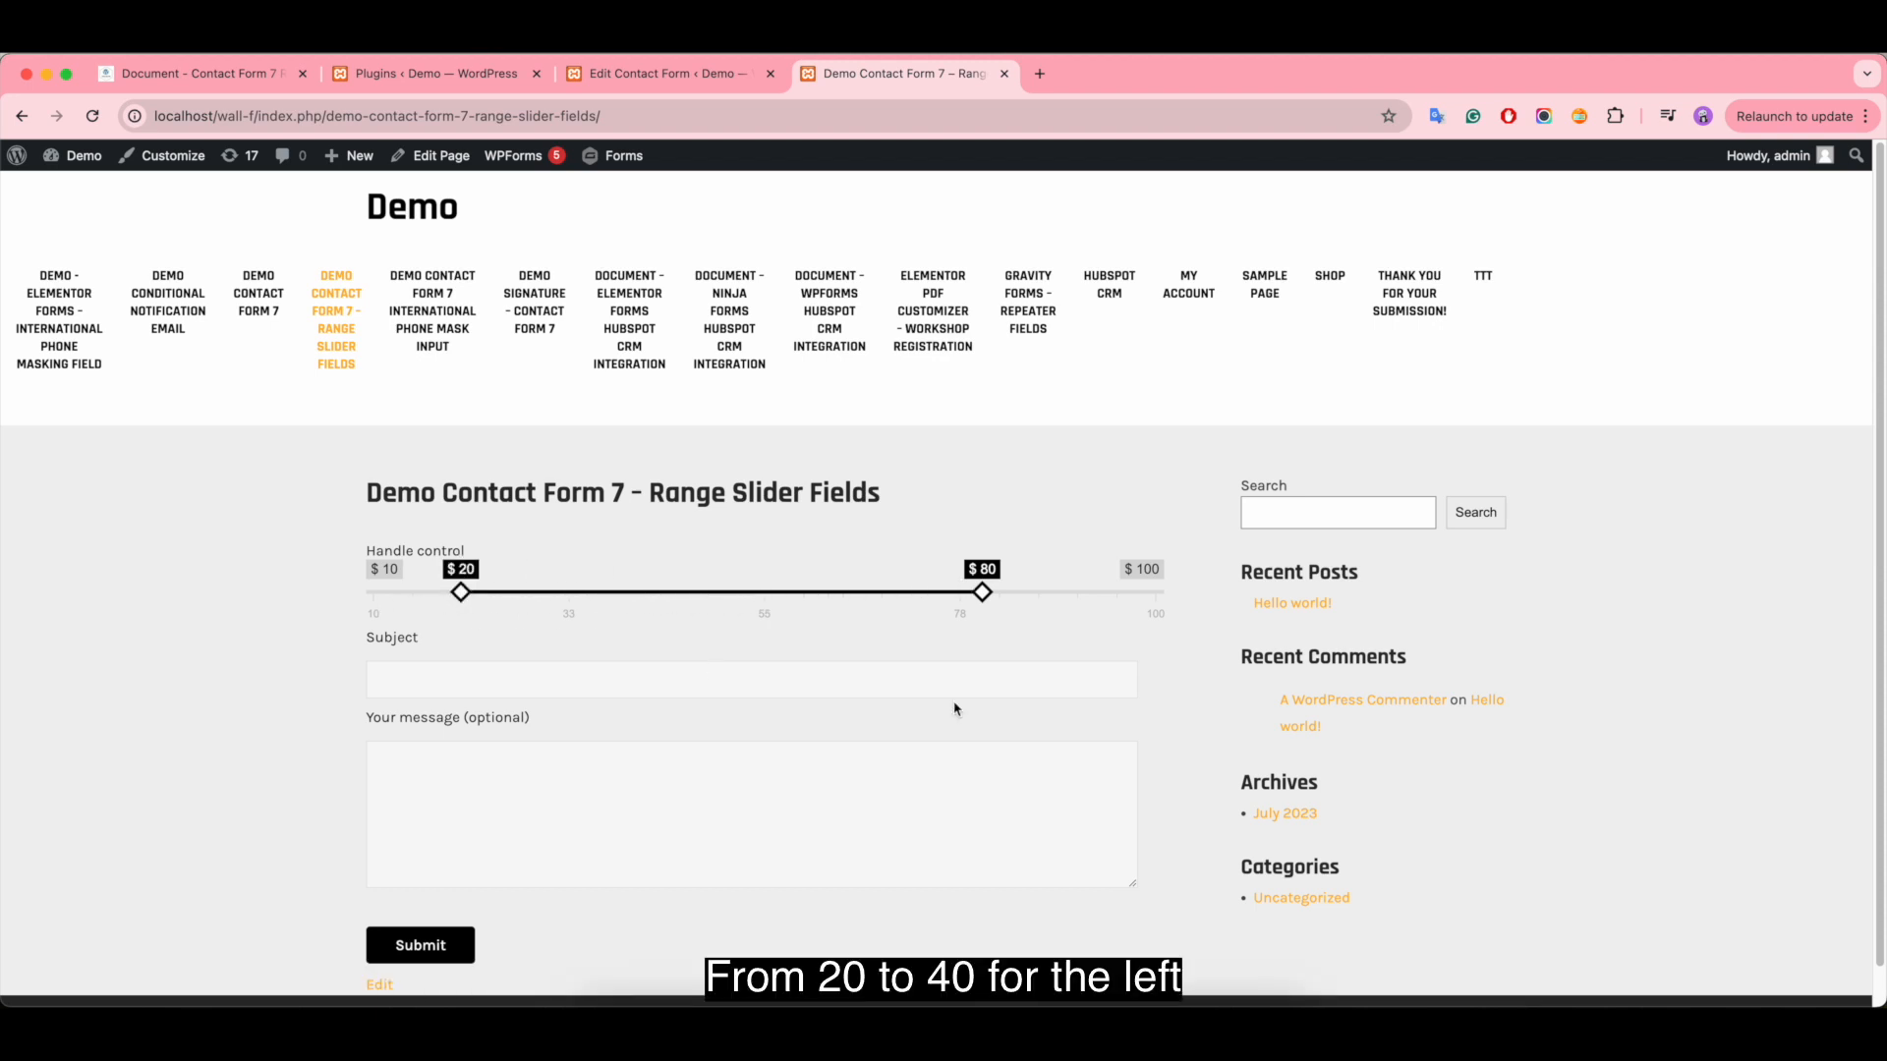
pyautogui.moveTo(985, 598); pyautogui.dragTo(675, 604)
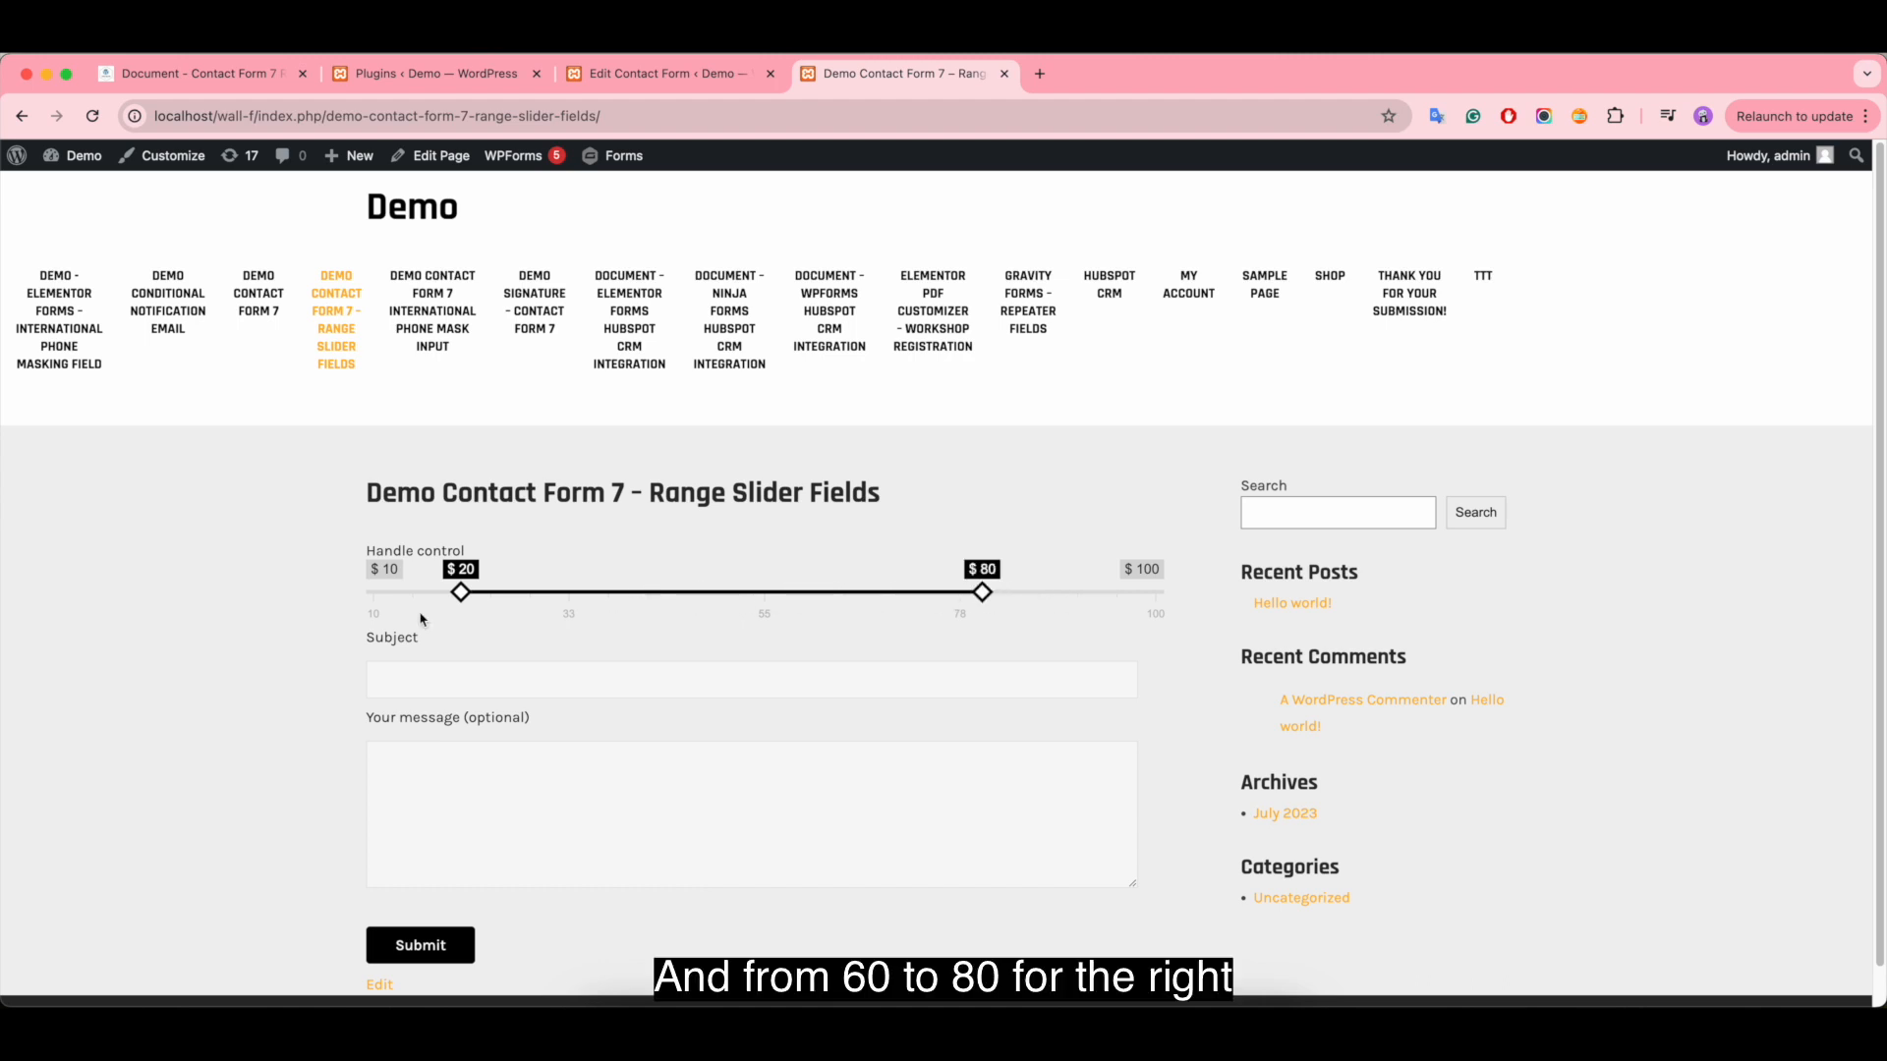
# - Return to the contact form editor, replace the range tag's prefix option with postfix:kg and save the form
pyautogui.click(645, 76)
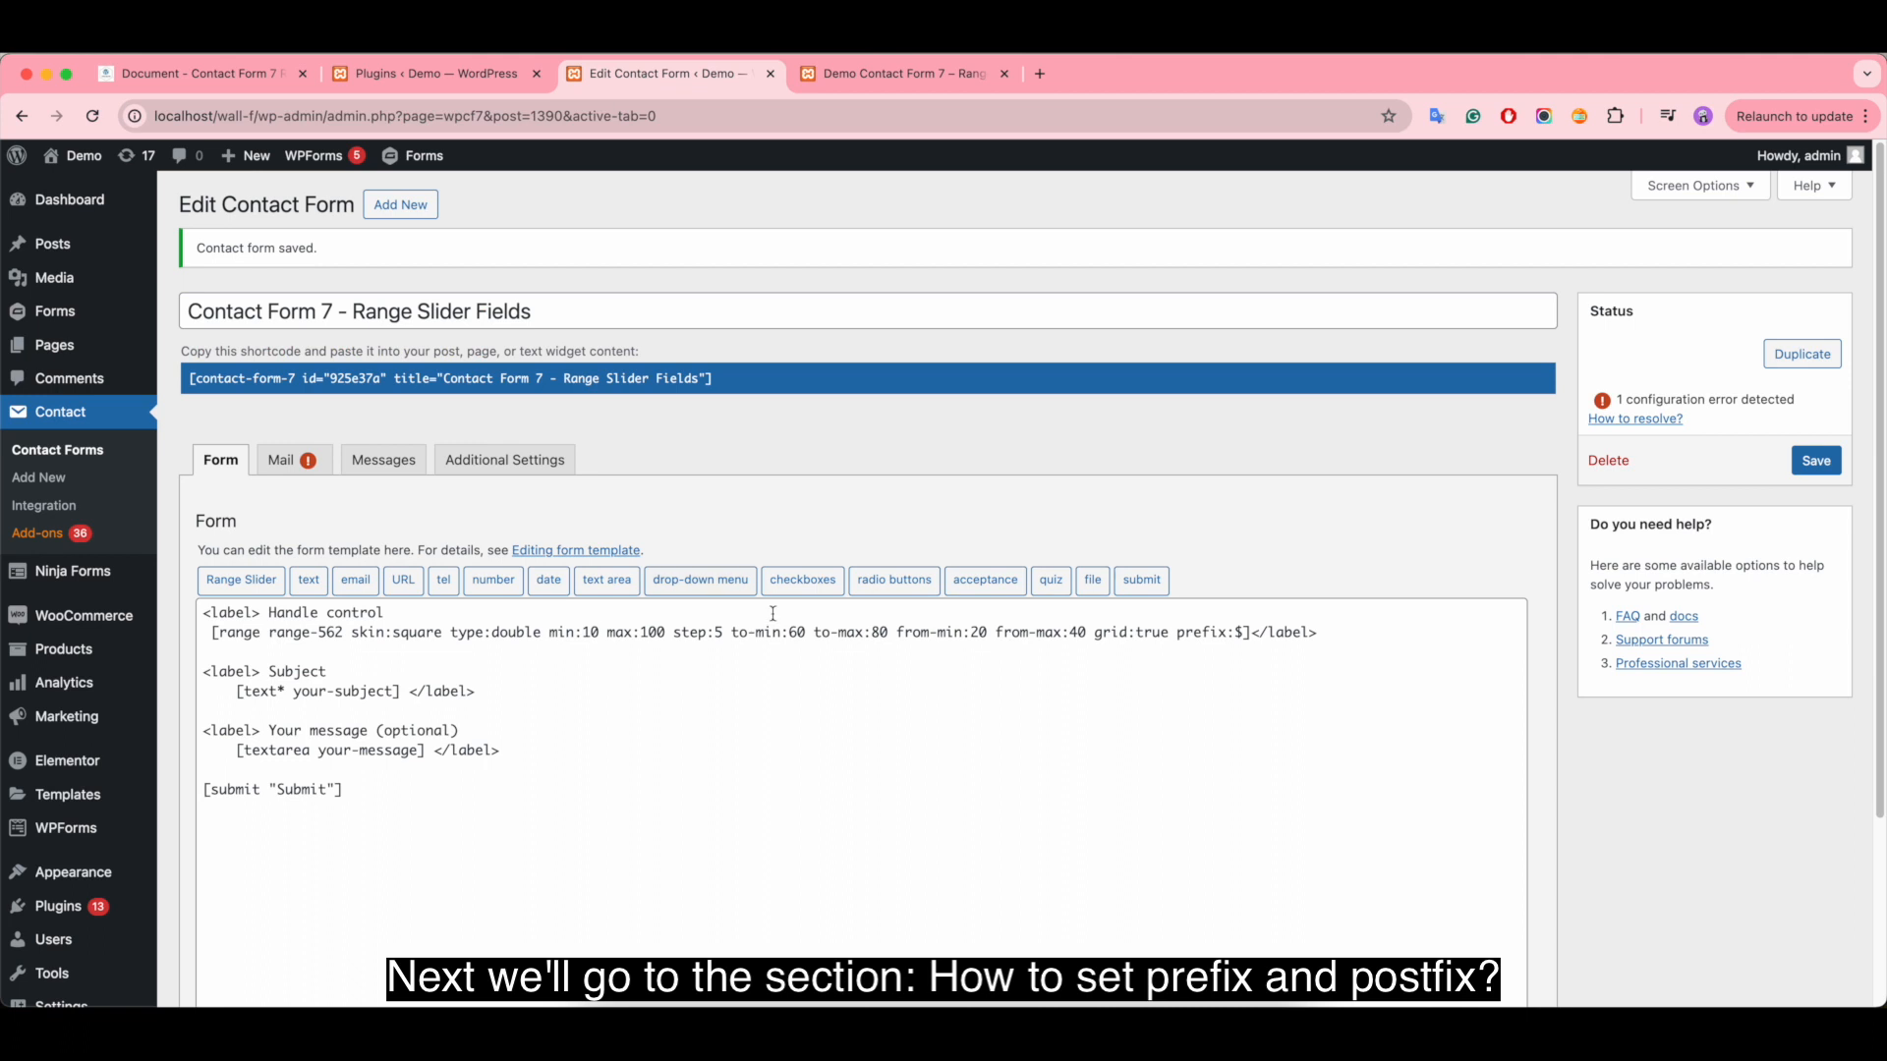
pyautogui.click(1223, 633)
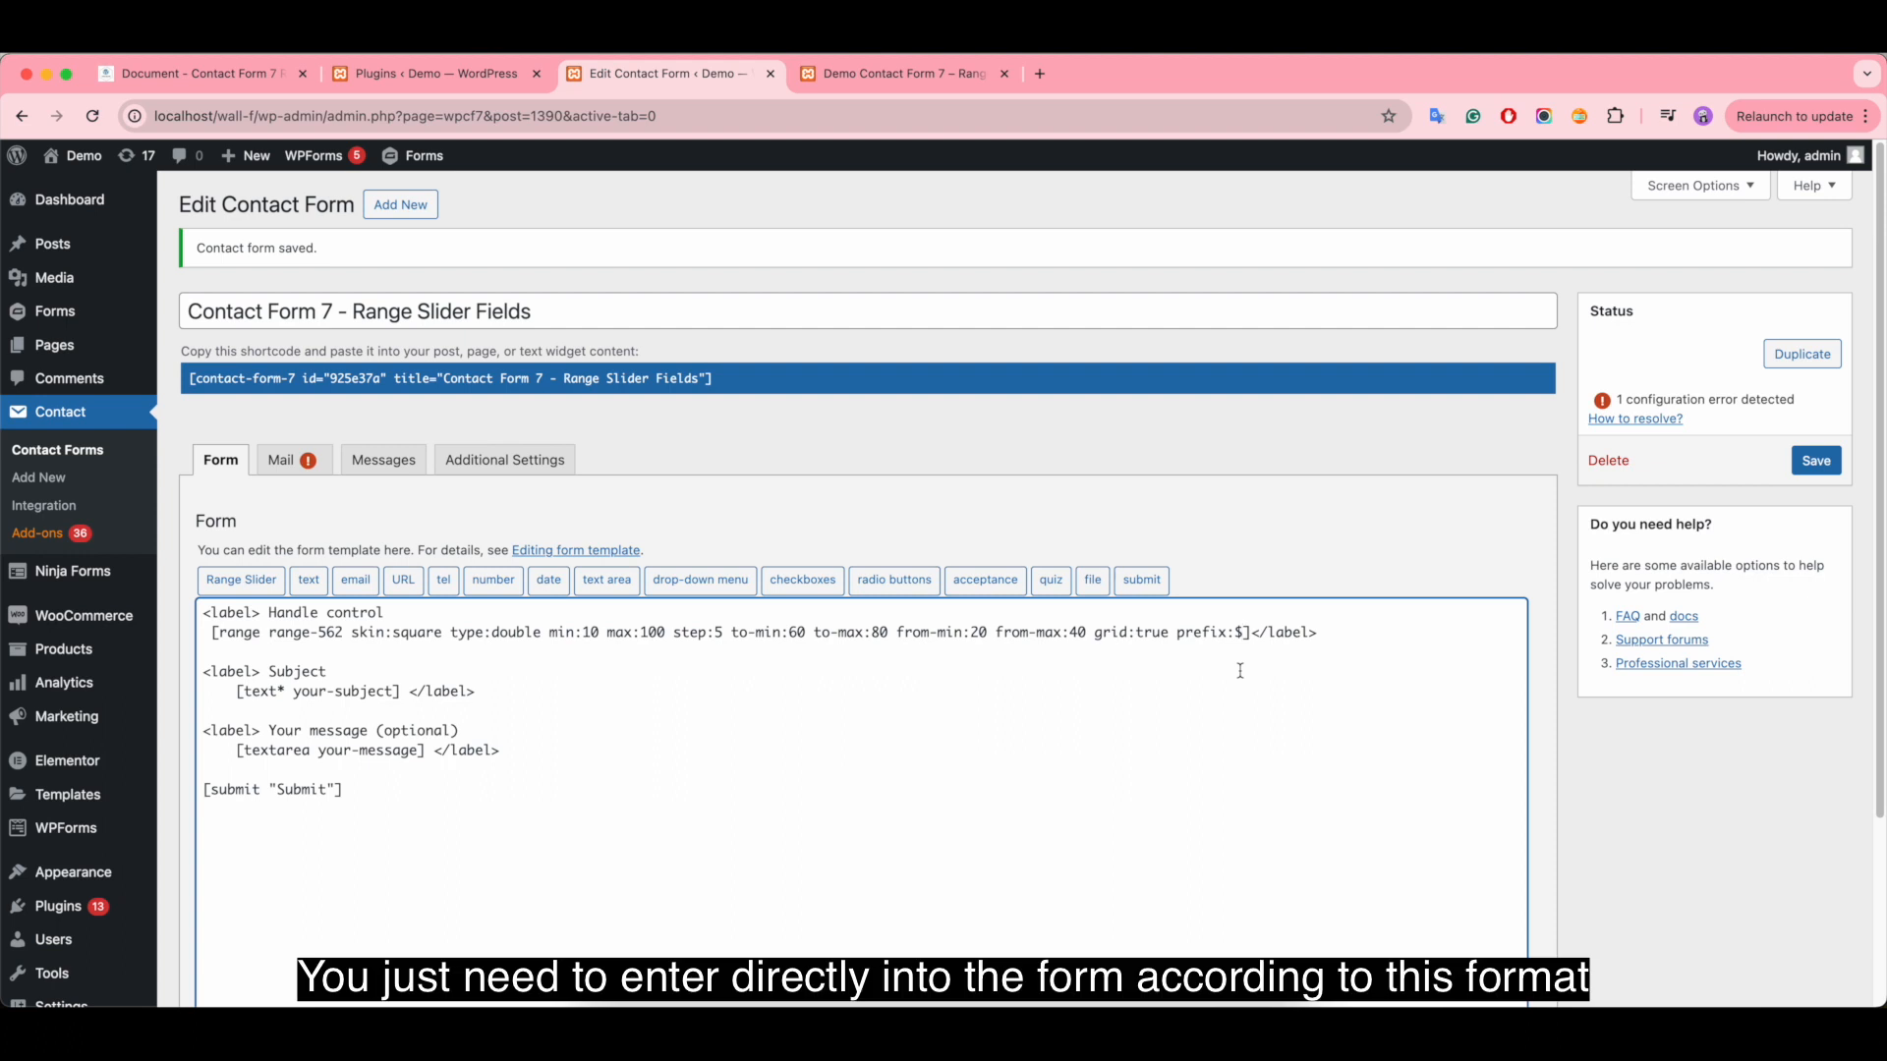
pyautogui.press('BackSpace')
pyautogui.press('BackSpace')
pyautogui.press('BackSpace')
pyautogui.press('BackSpace')
pyautogui.press('BackSpace')
pyautogui.press('BackSpace')
pyautogui.press('BackSpace')
pyautogui.write('ostfix:kg')
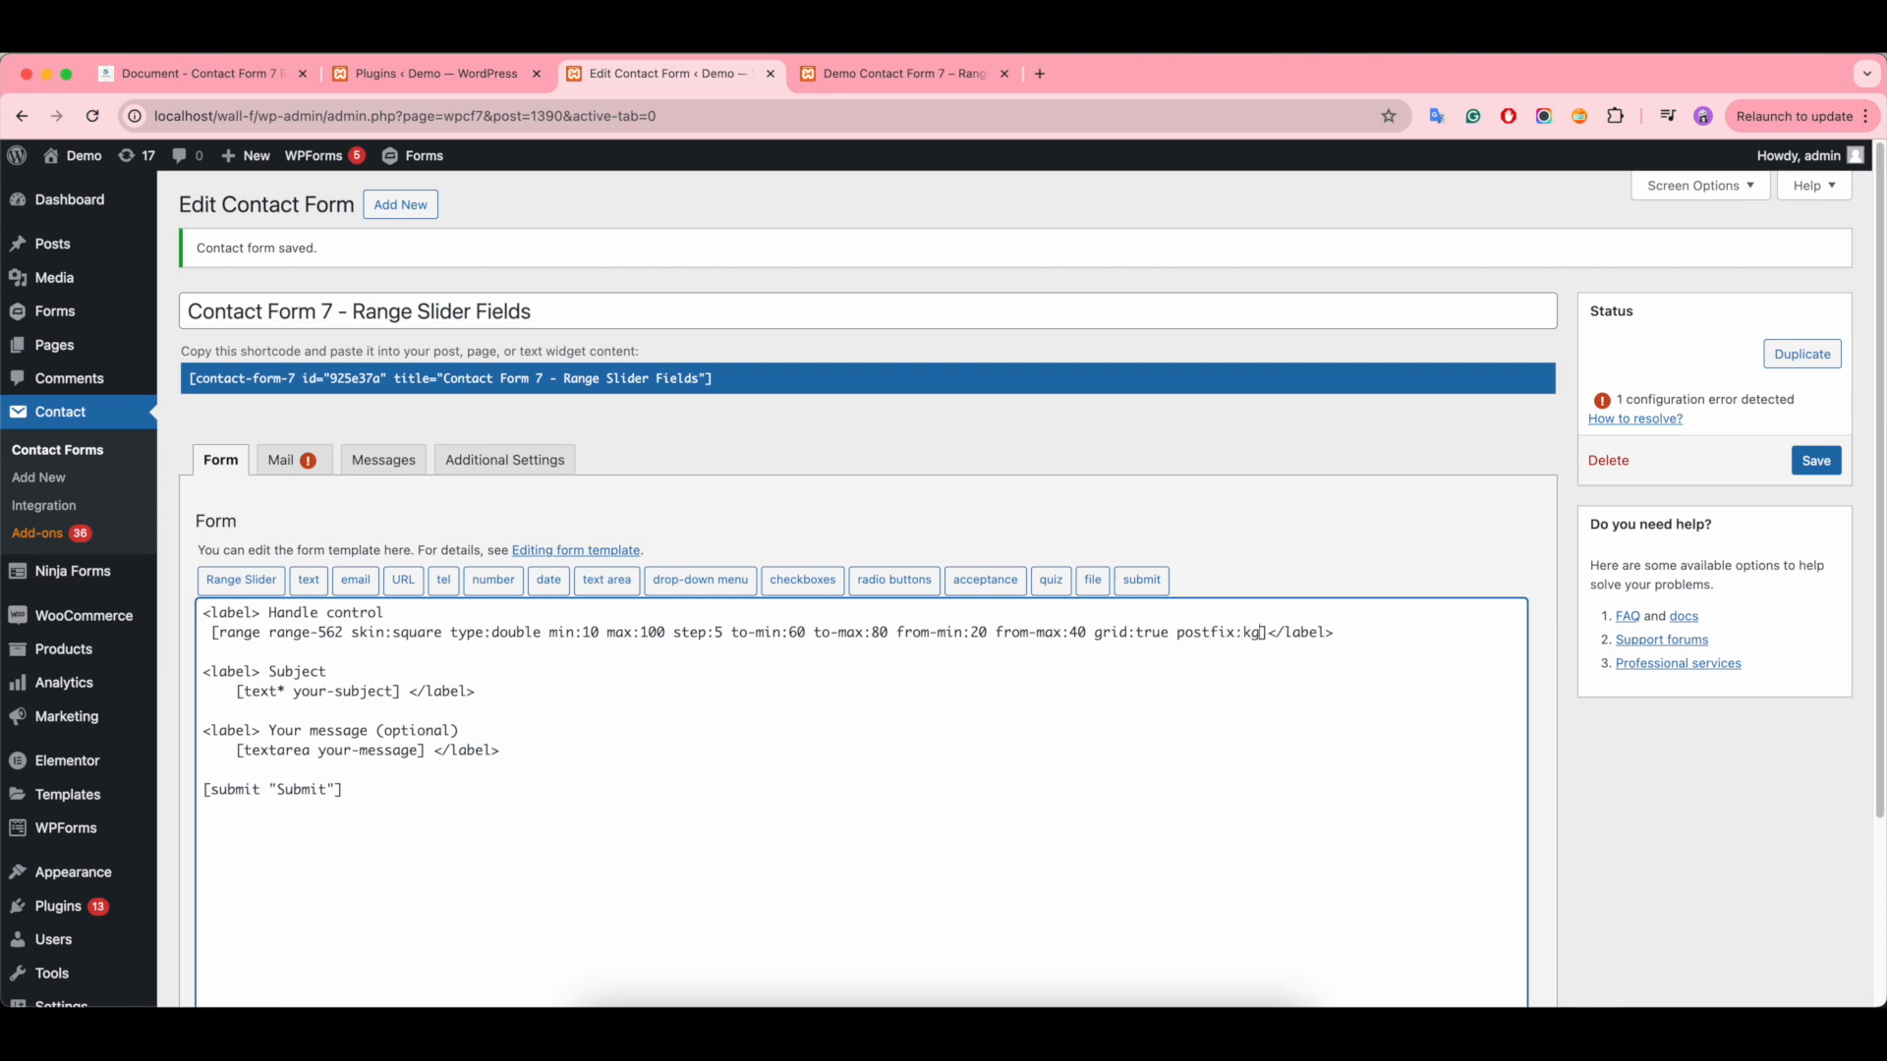
pyautogui.click(1817, 460)
# - Reload the demo page and move the lower slider handle to check the kg postfix
pyautogui.click(890, 73)
pyautogui.click(93, 116)
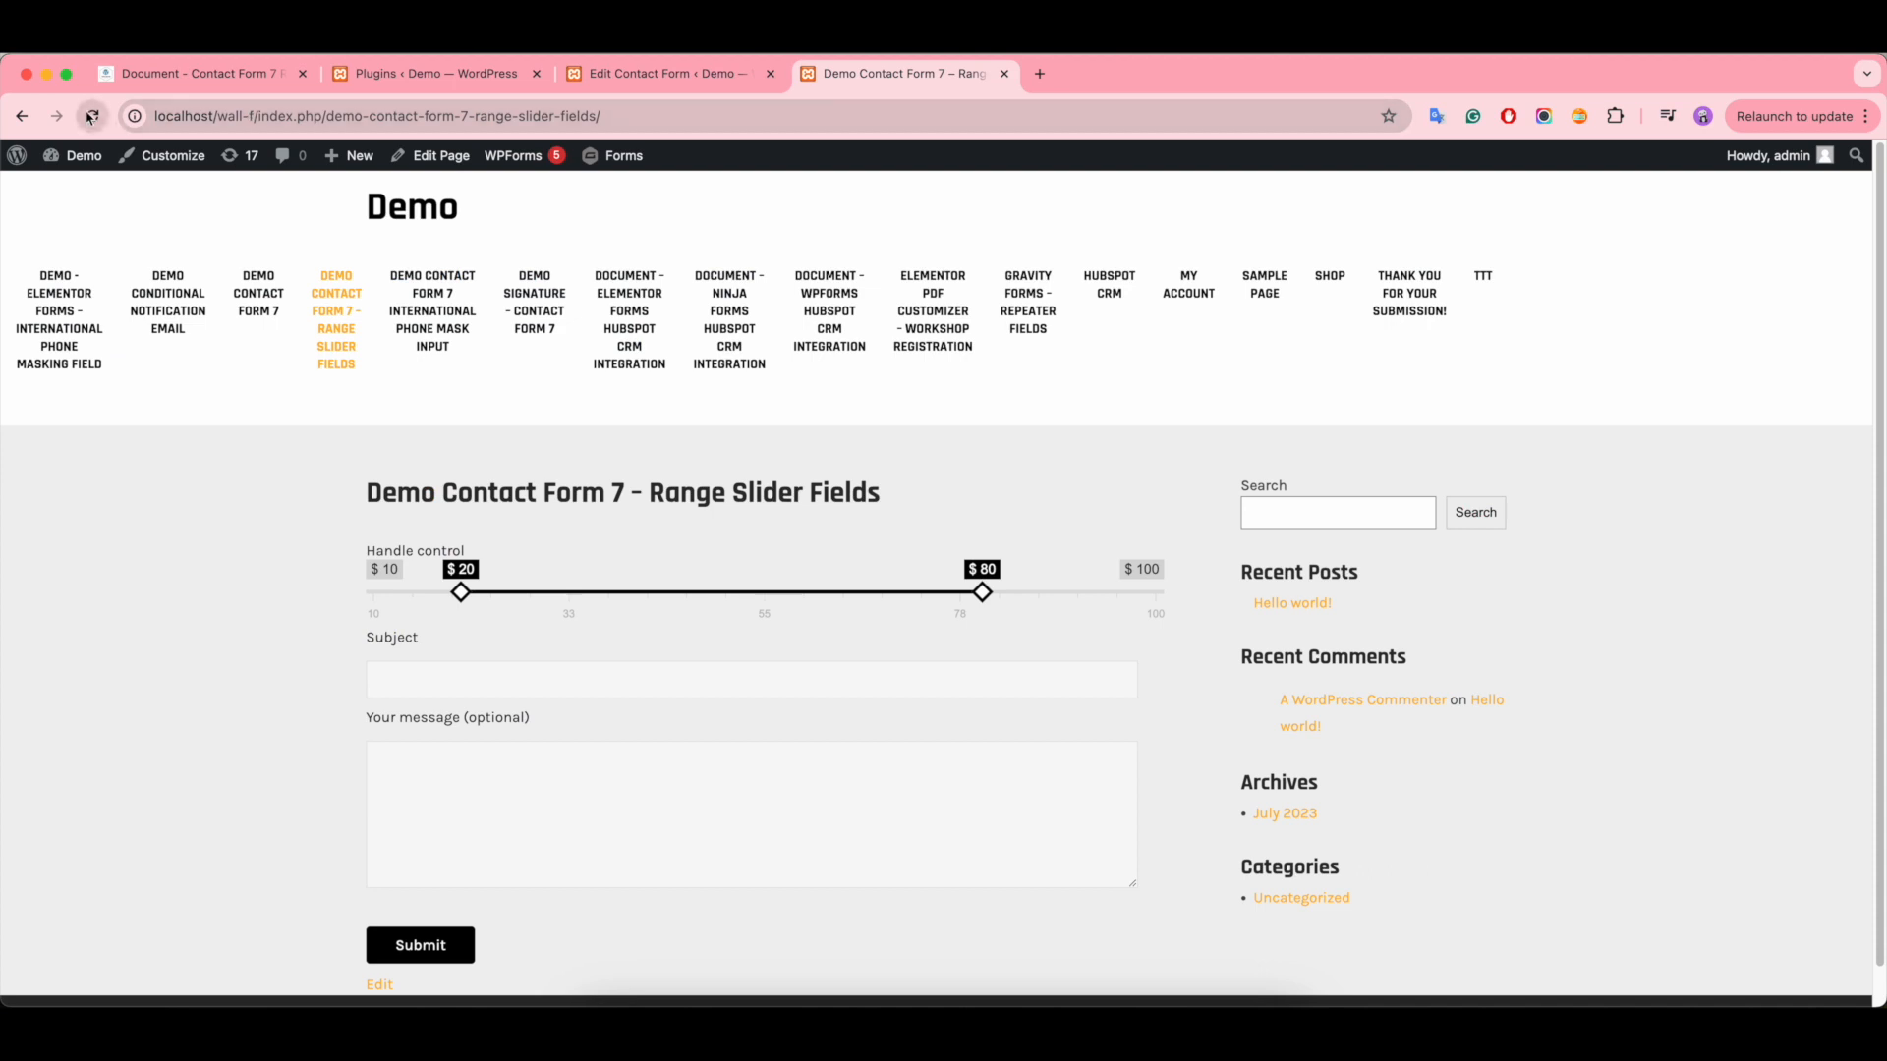
pyautogui.moveTo(461, 594); pyautogui.dragTo(636, 602)
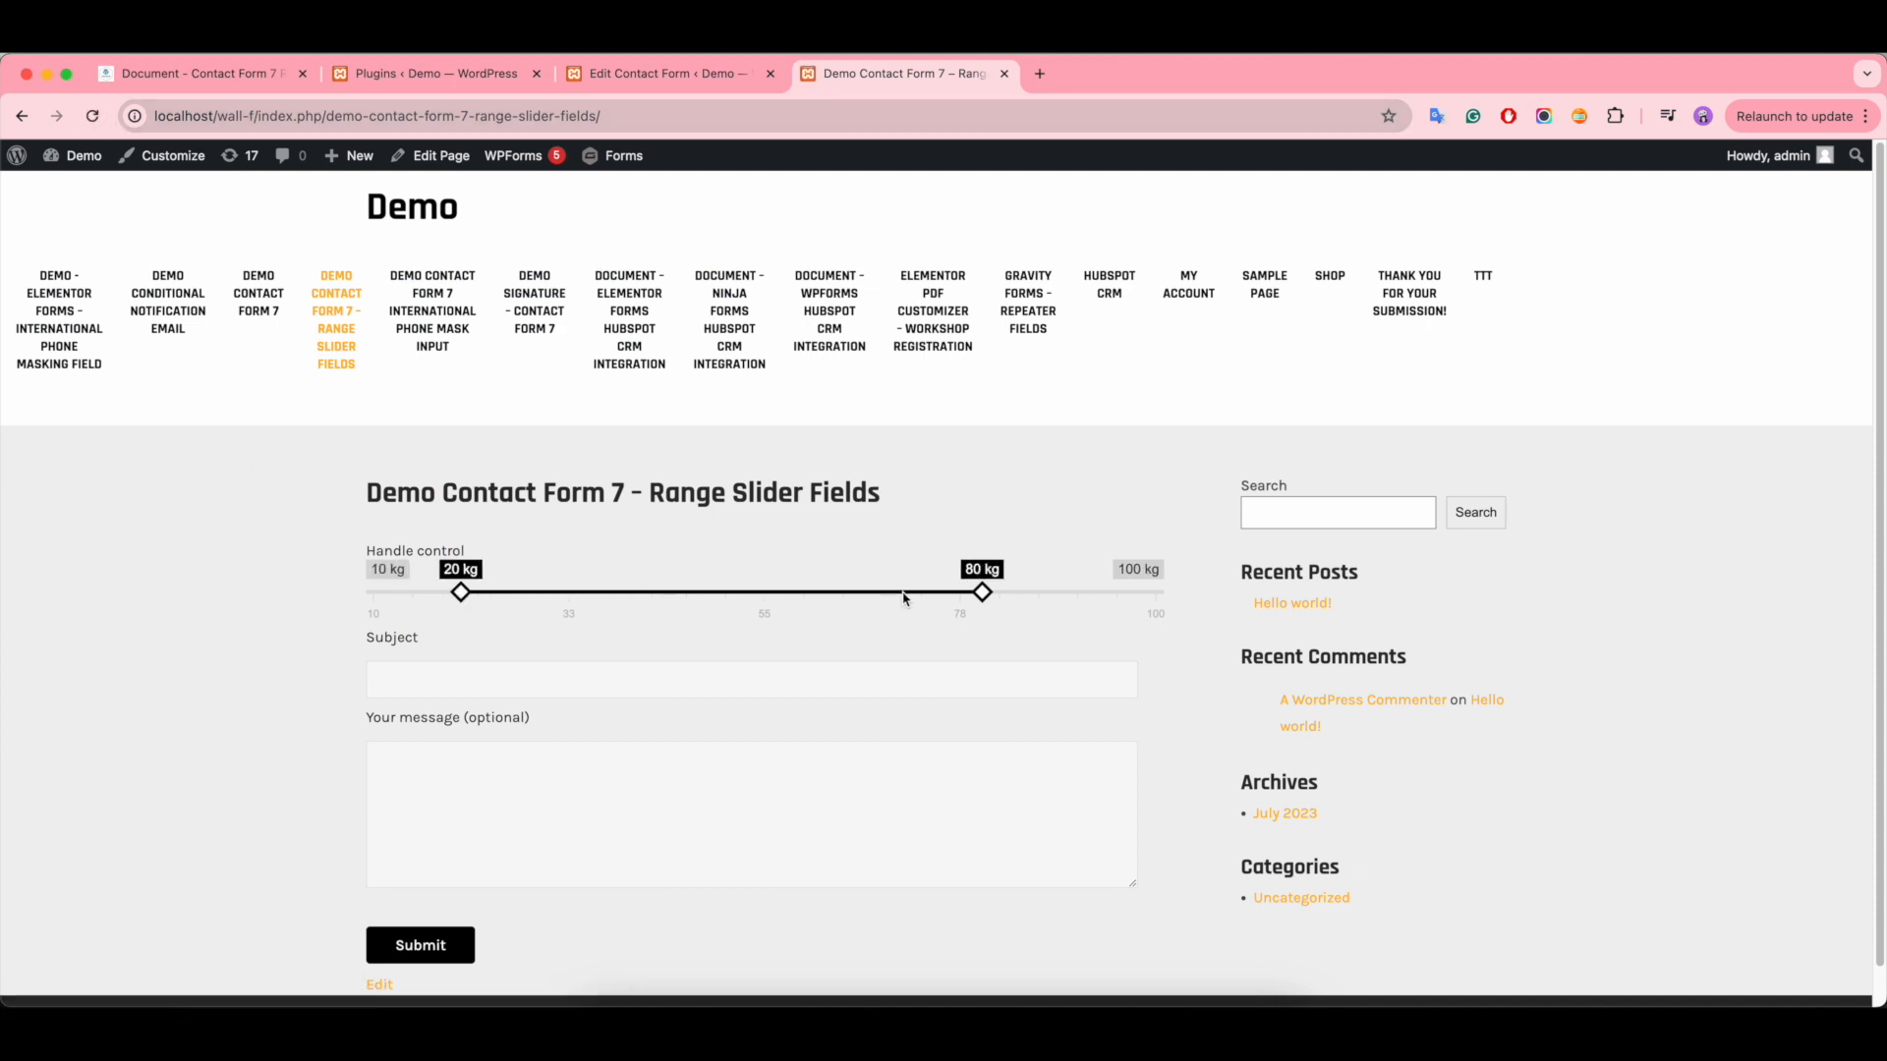
# - Change the range tag's postfix value to ml in the contact form editor and save the form
pyautogui.click(652, 77)
pyautogui.click(1253, 636)
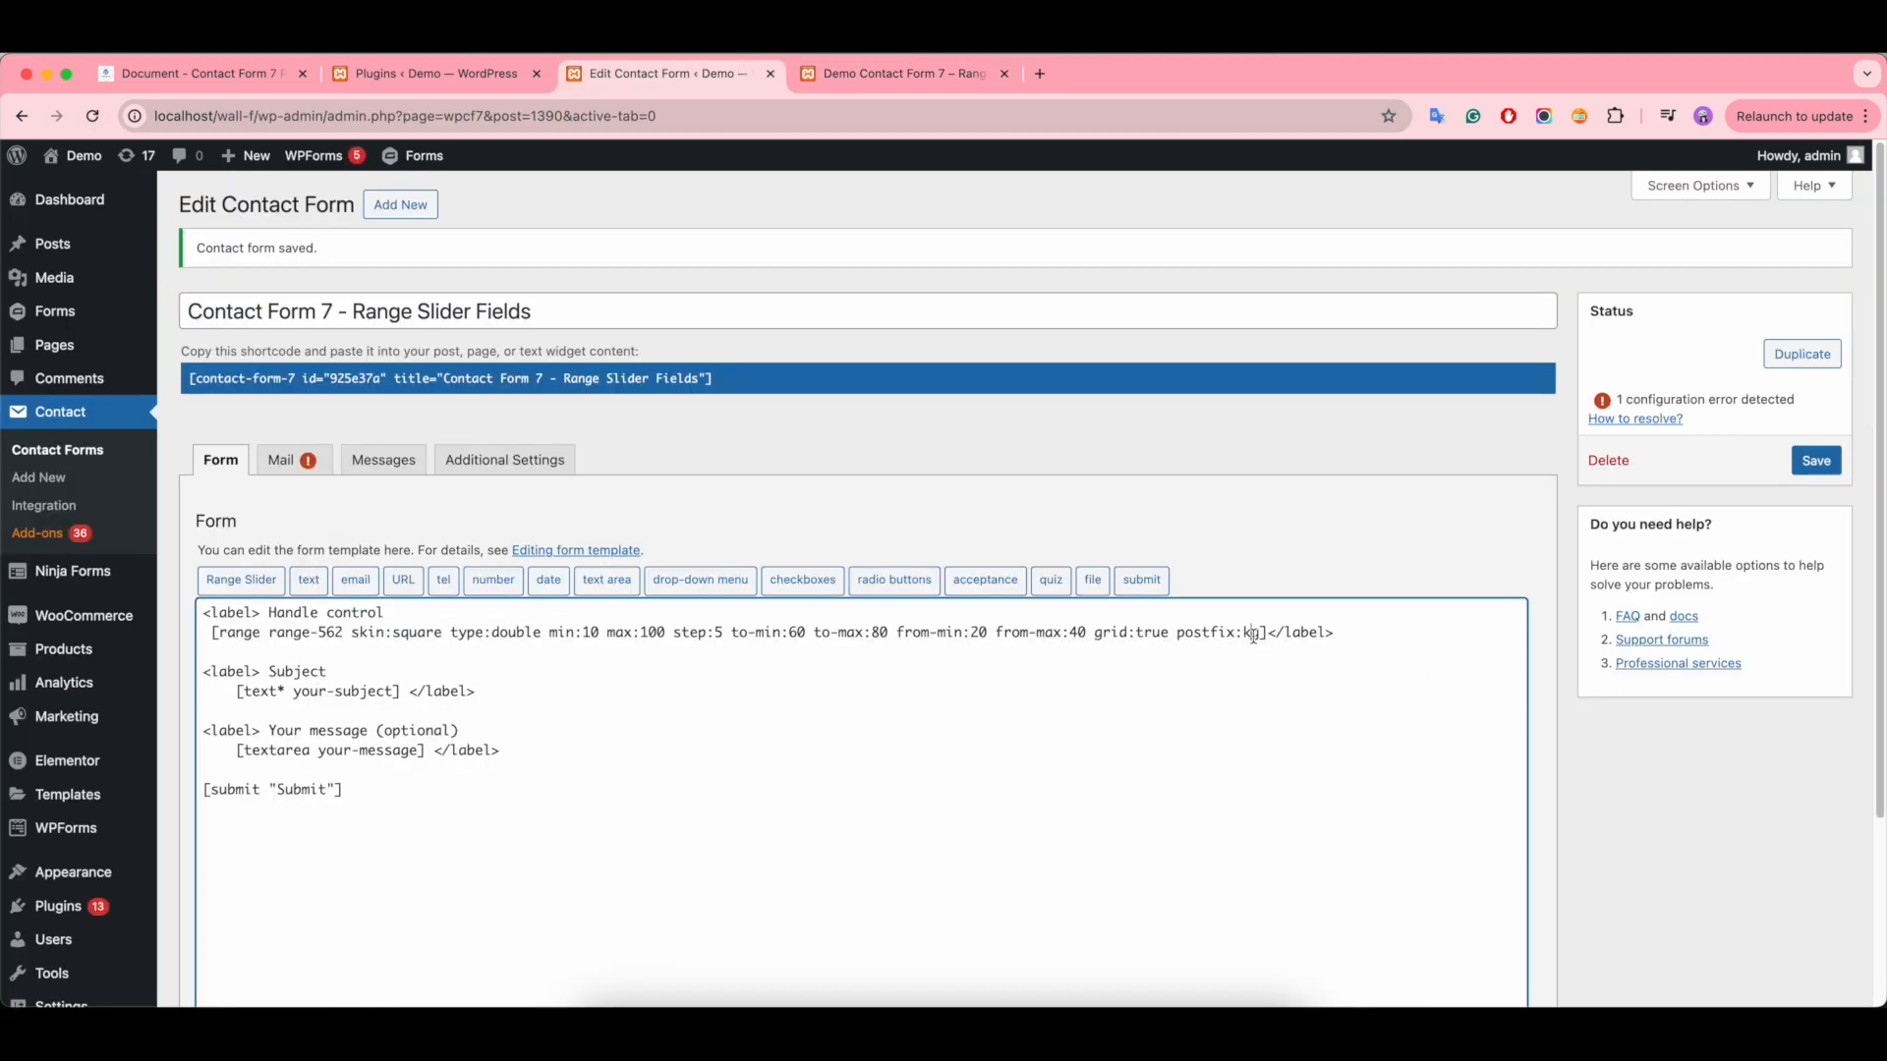
pyautogui.press('BackSpace')
pyautogui.press('BackSpace')
pyautogui.write('ml')
pyautogui.click(1816, 461)
# - Reload the demo page to check the ml postfix and return to the contact form editor
pyautogui.click(890, 77)
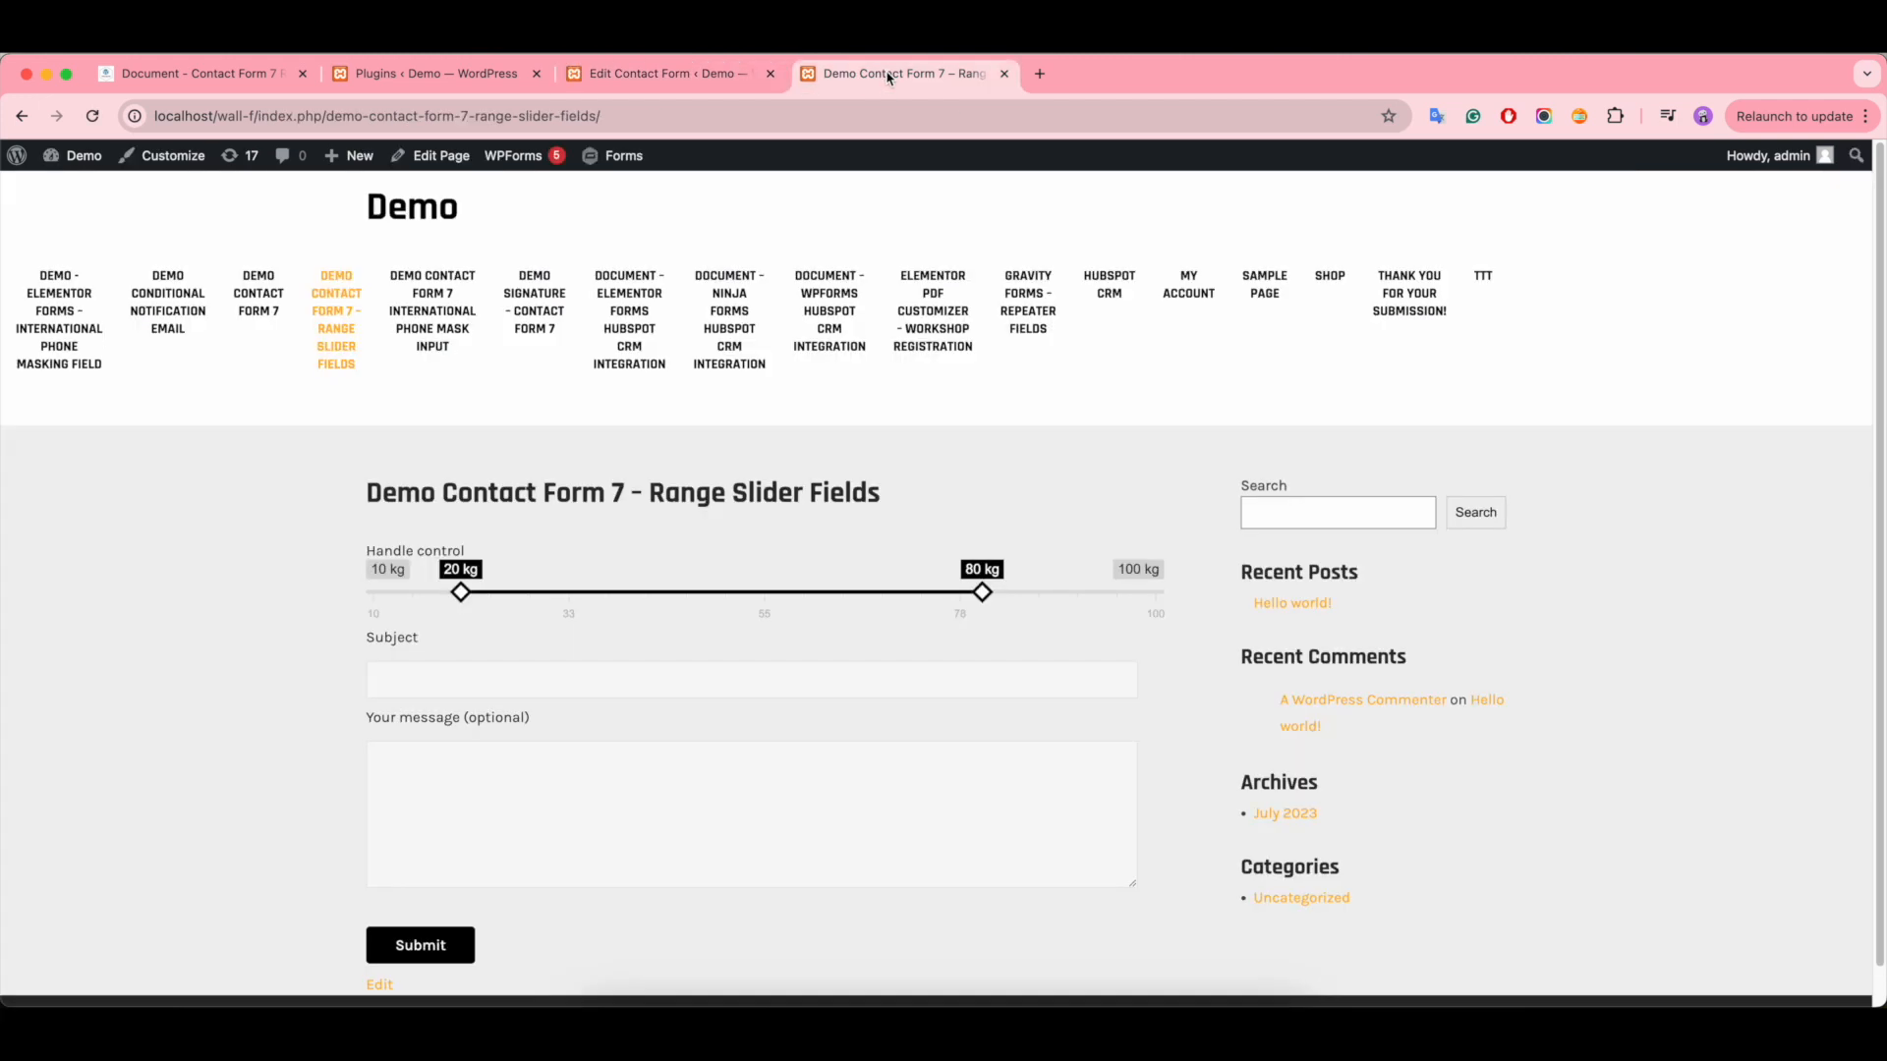
pyautogui.click(93, 116)
pyautogui.click(617, 79)
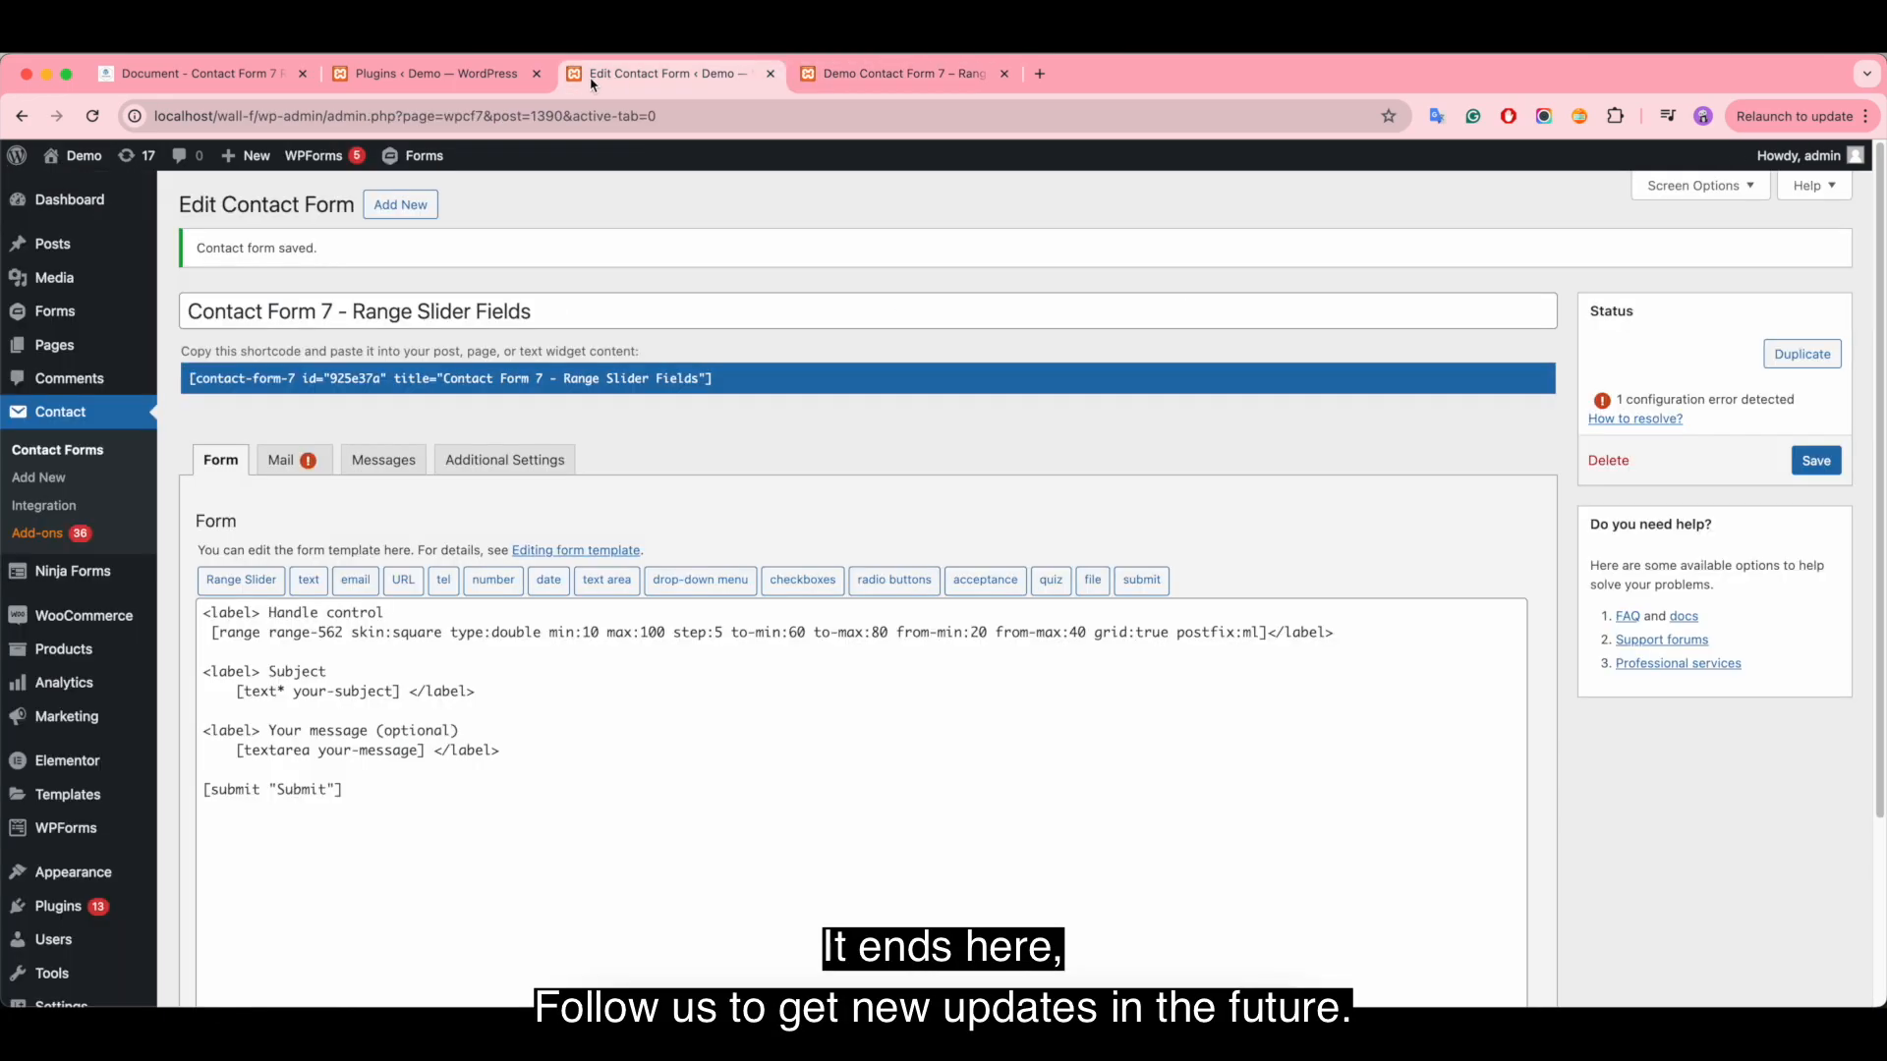